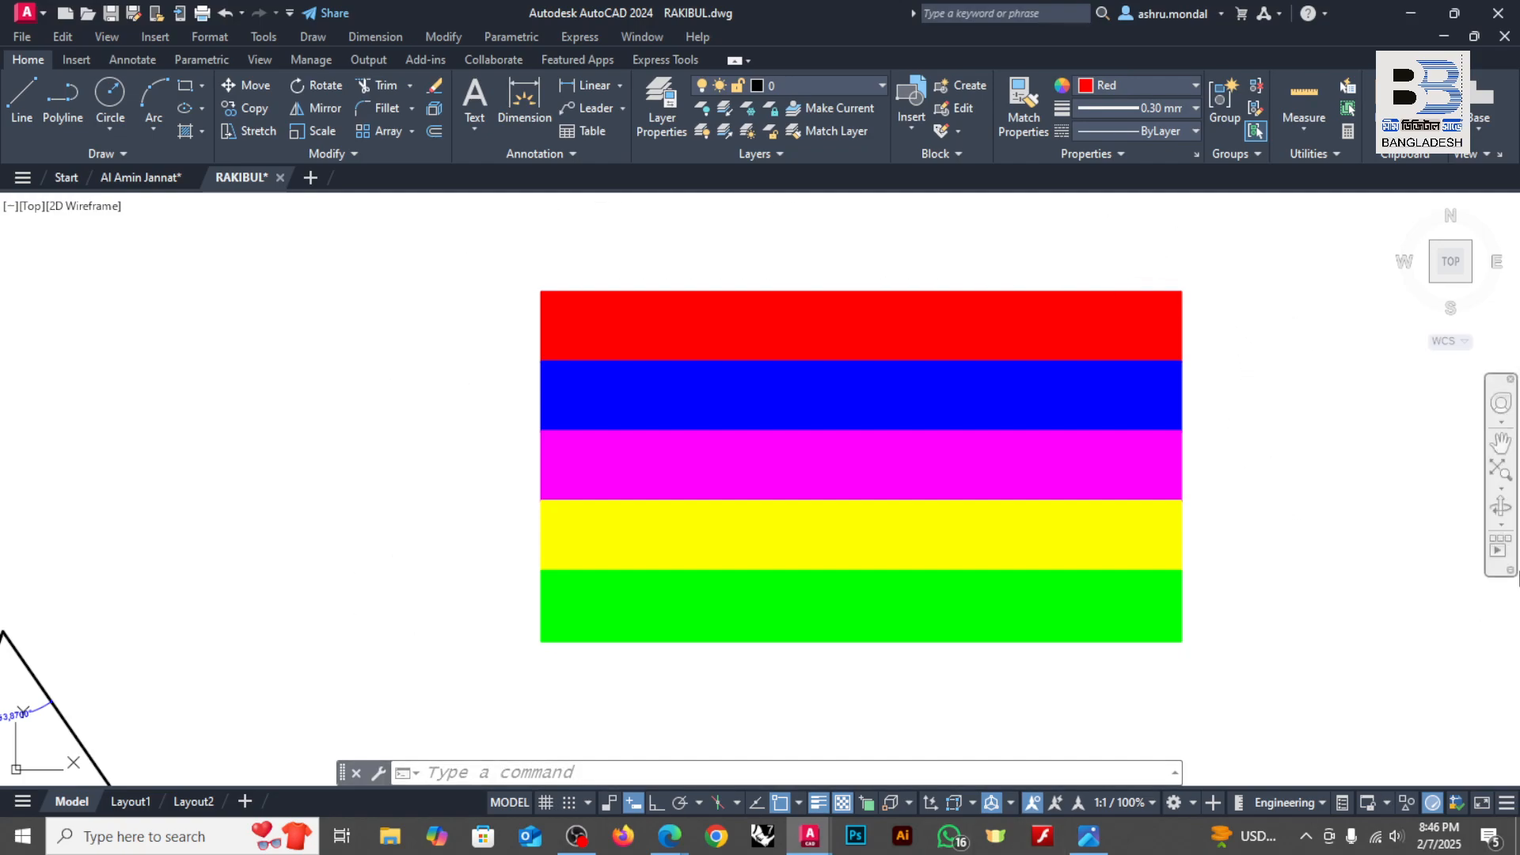
Step: Highlight the red, blue and magenta bands together, followed by the yellow and green bands individually, clearing the selections
click(1245, 286)
click(1068, 316)
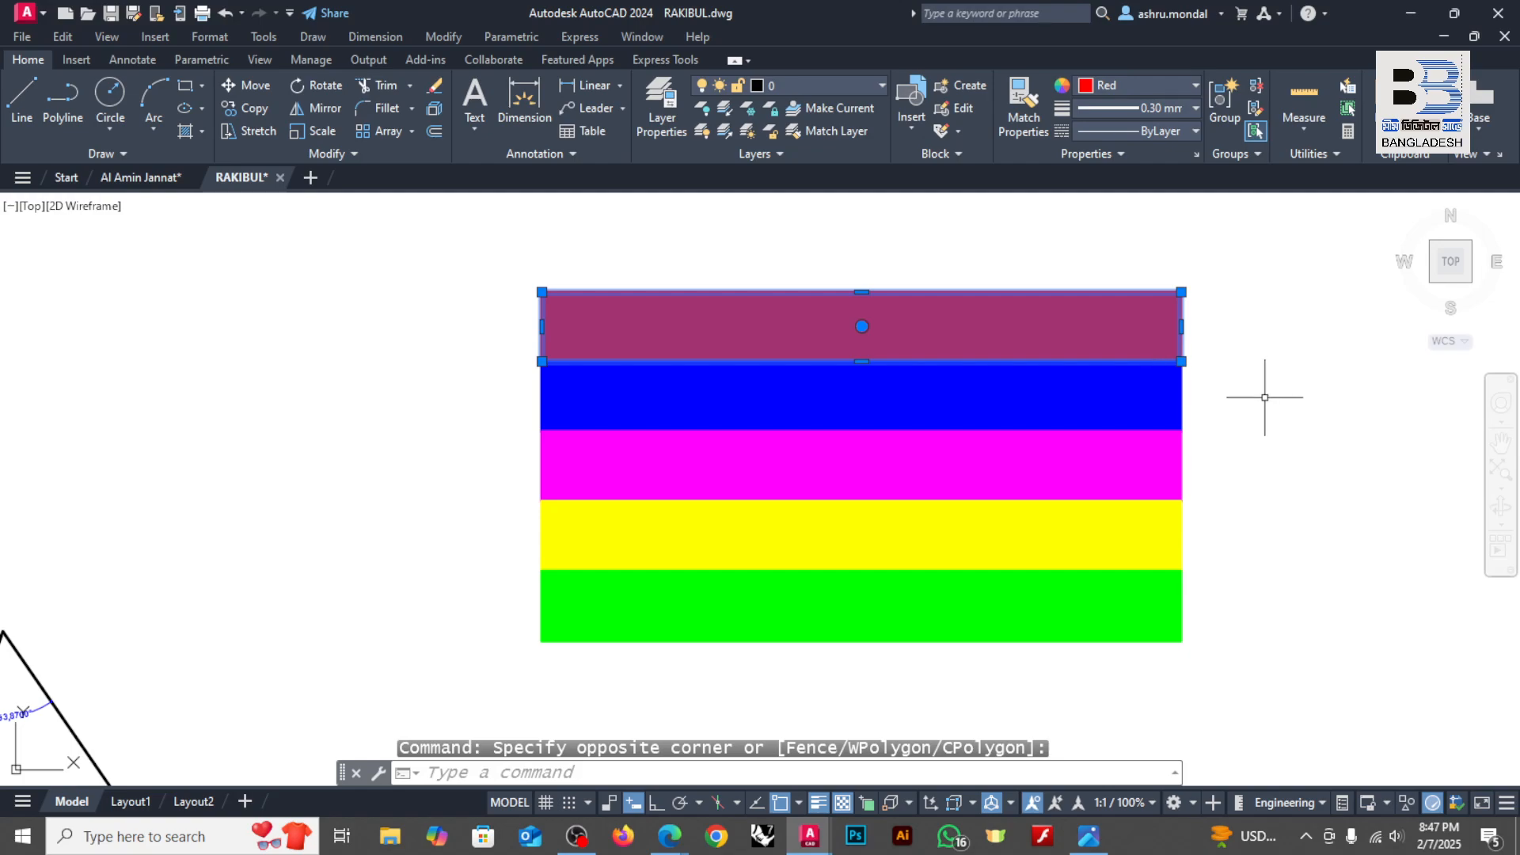
click(1266, 372)
click(1081, 398)
click(1262, 448)
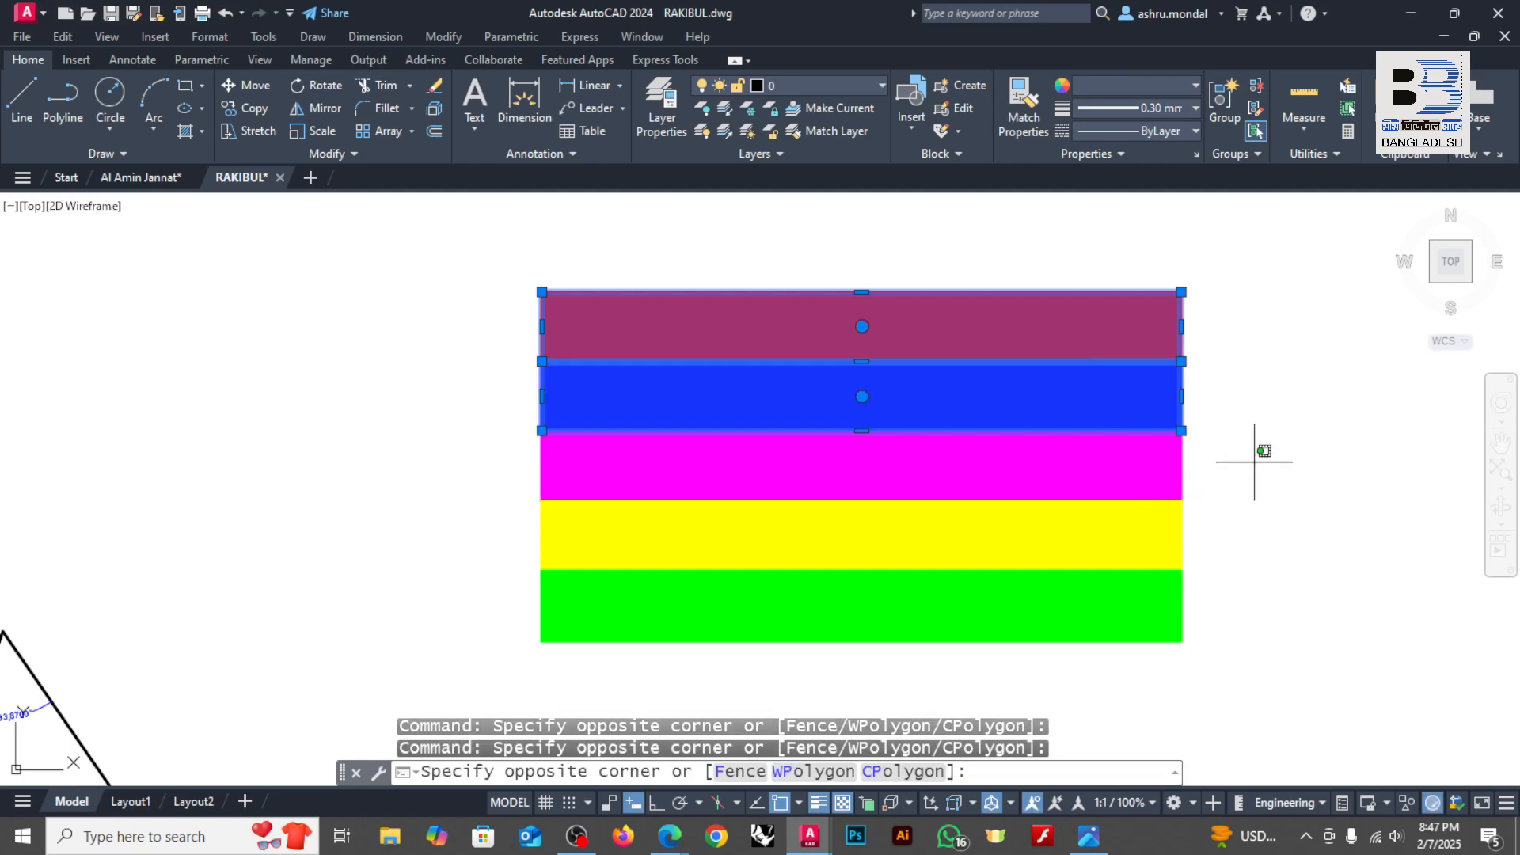
click(995, 465)
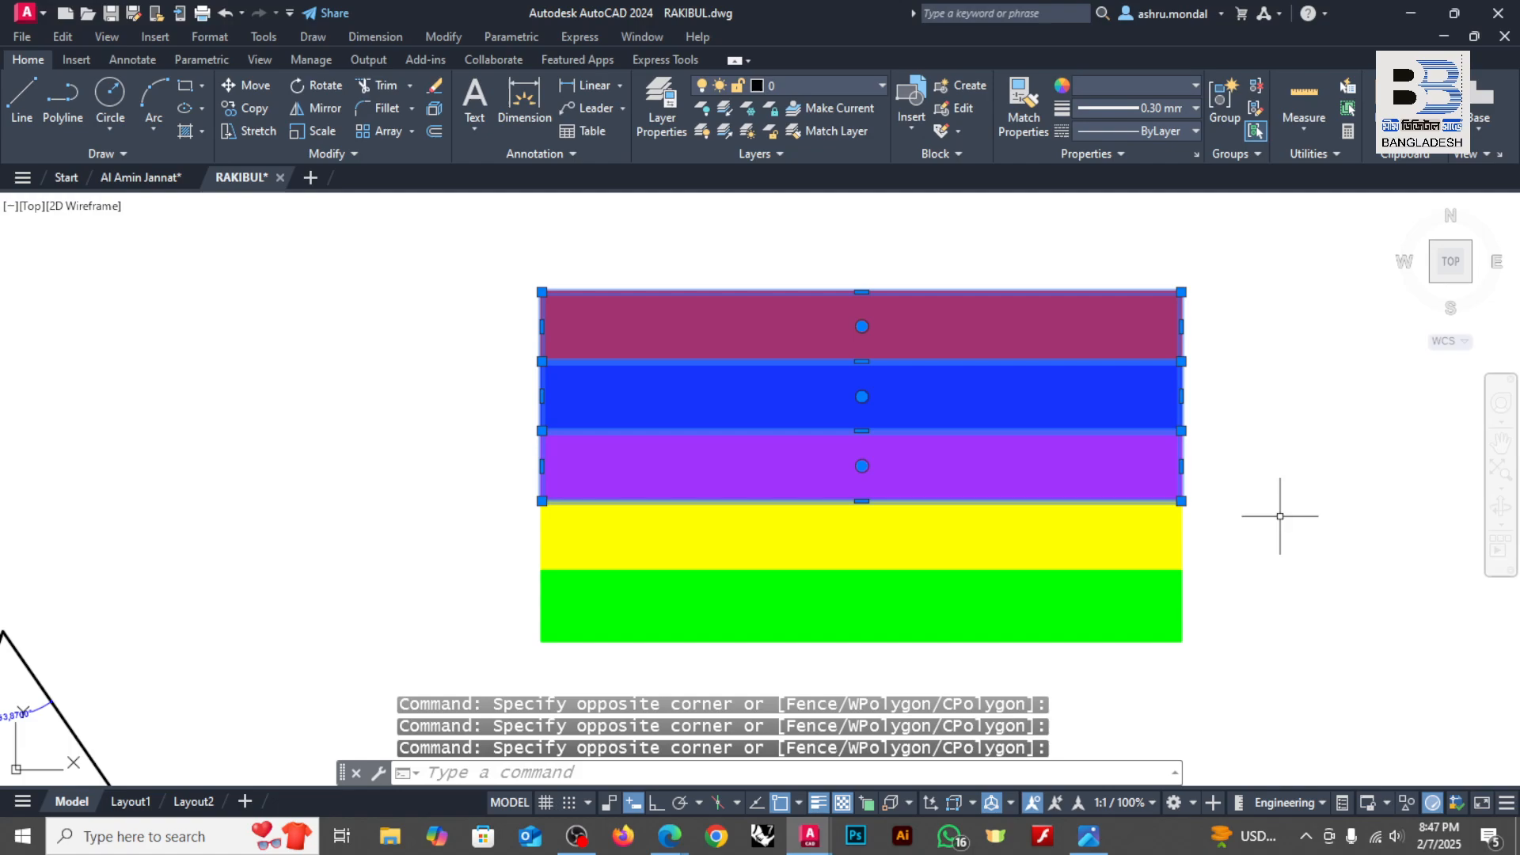
key(Escape)
click(1224, 521)
click(1024, 532)
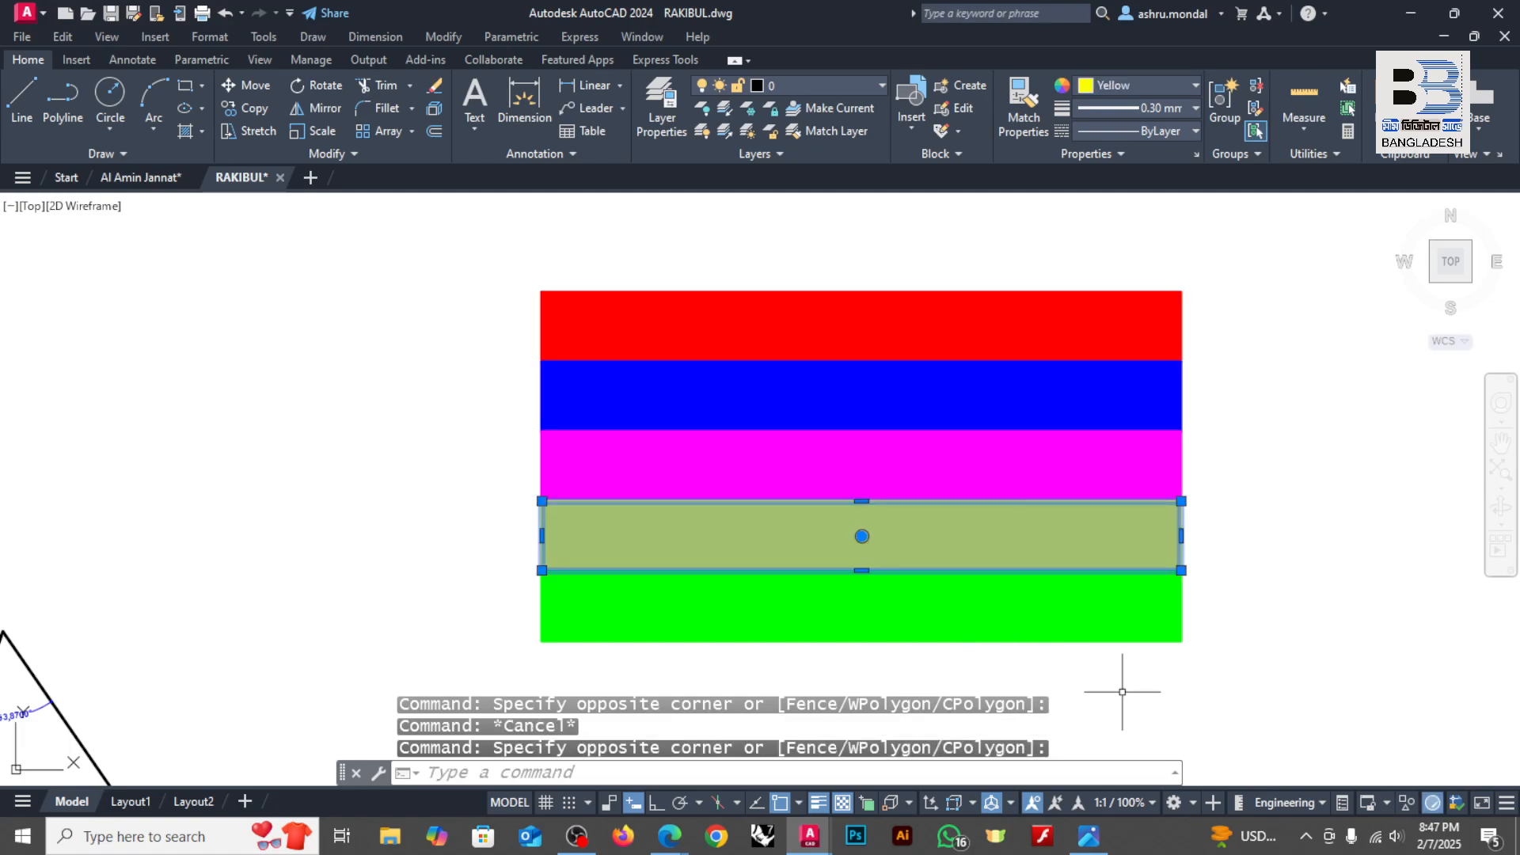
key(Escape)
click(1242, 605)
click(1045, 614)
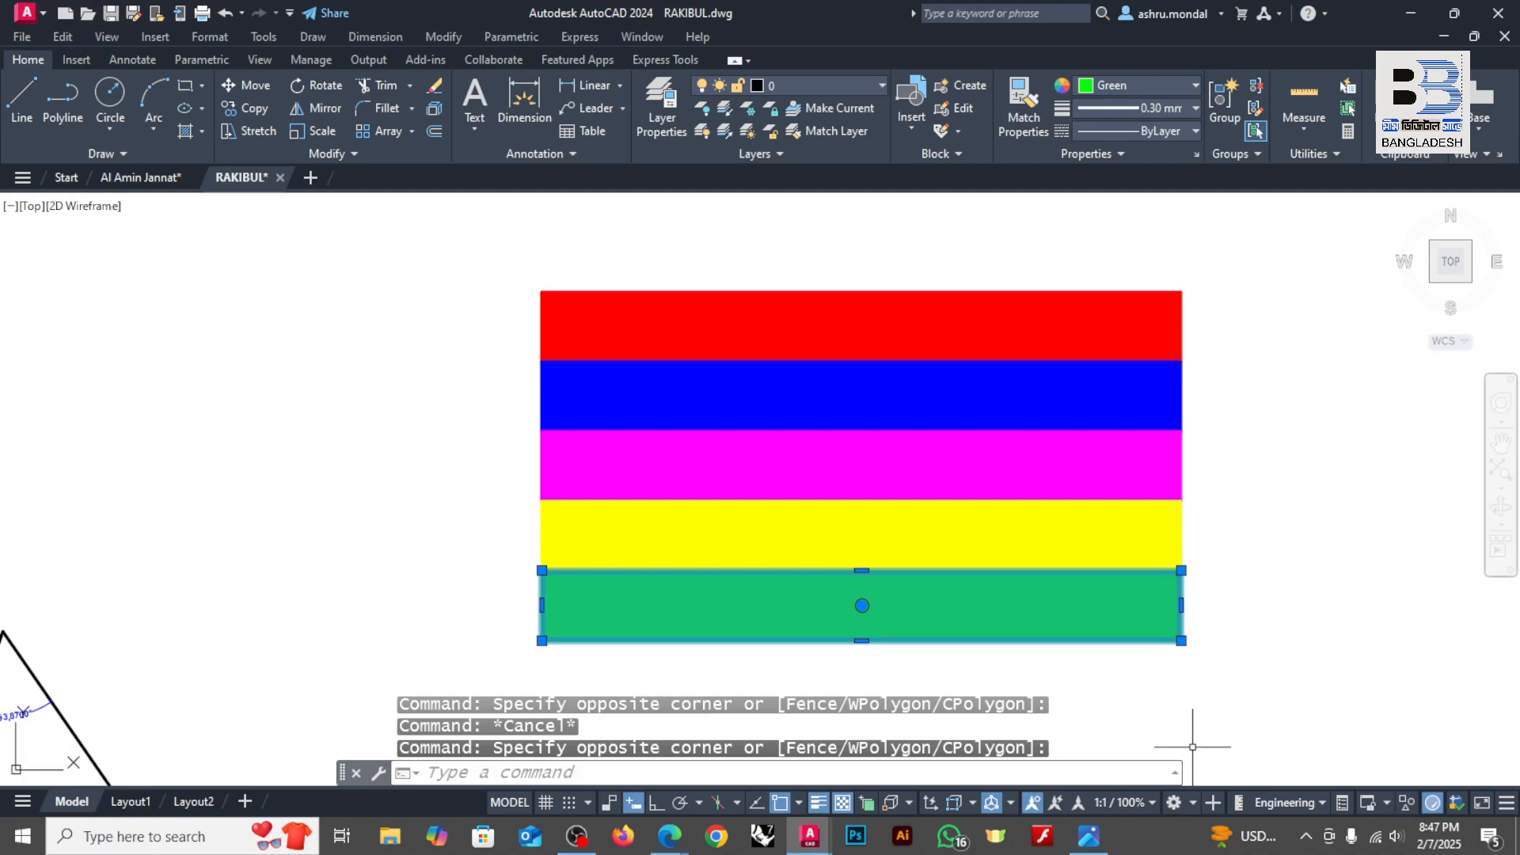
key(Escape)
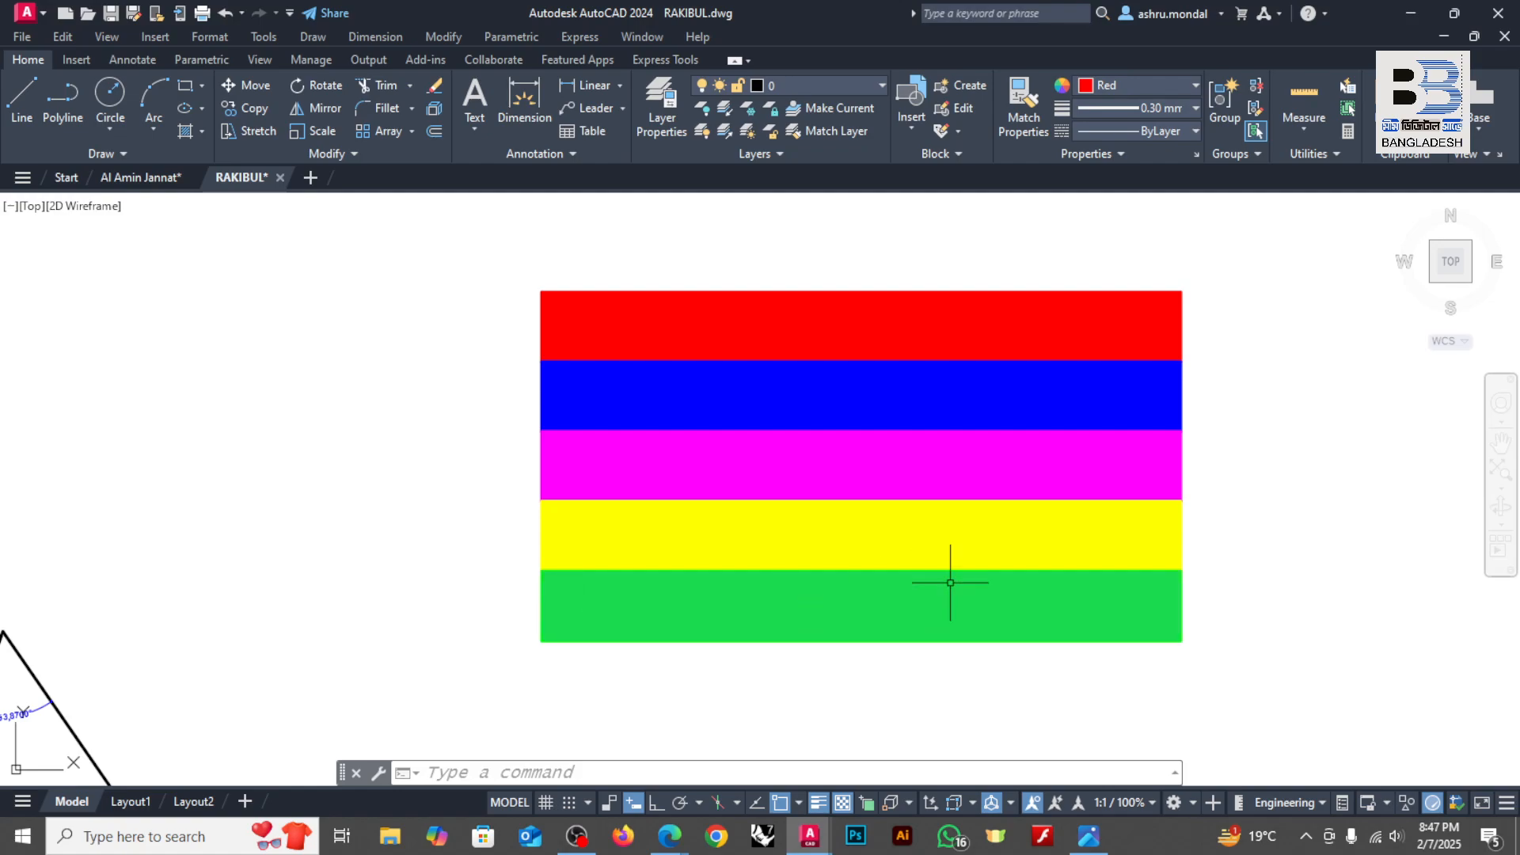
mouse_move(1177, 620)
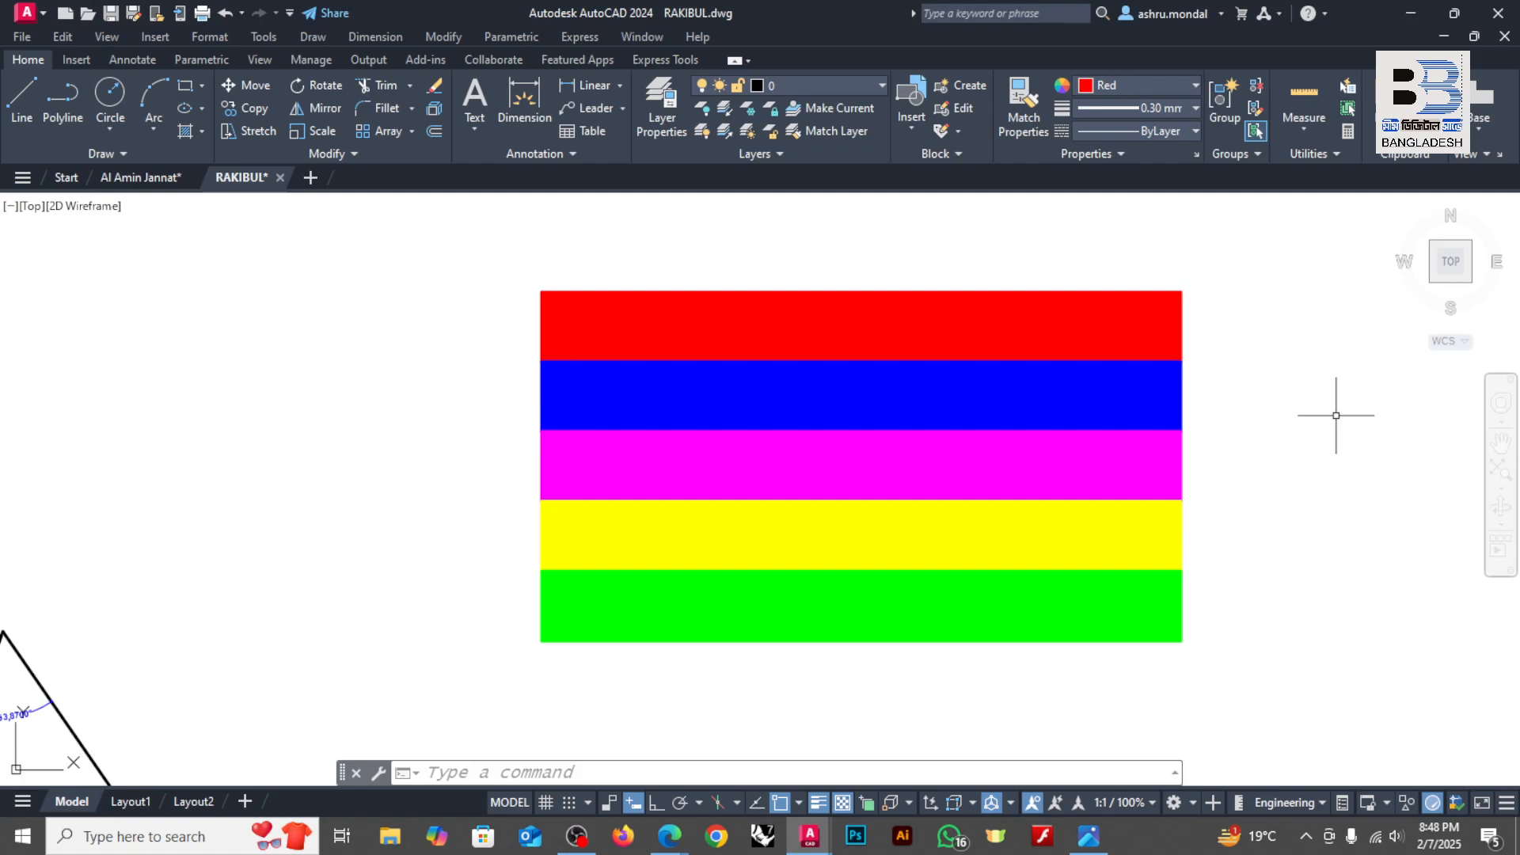
scroll(697, 293, up, 2)
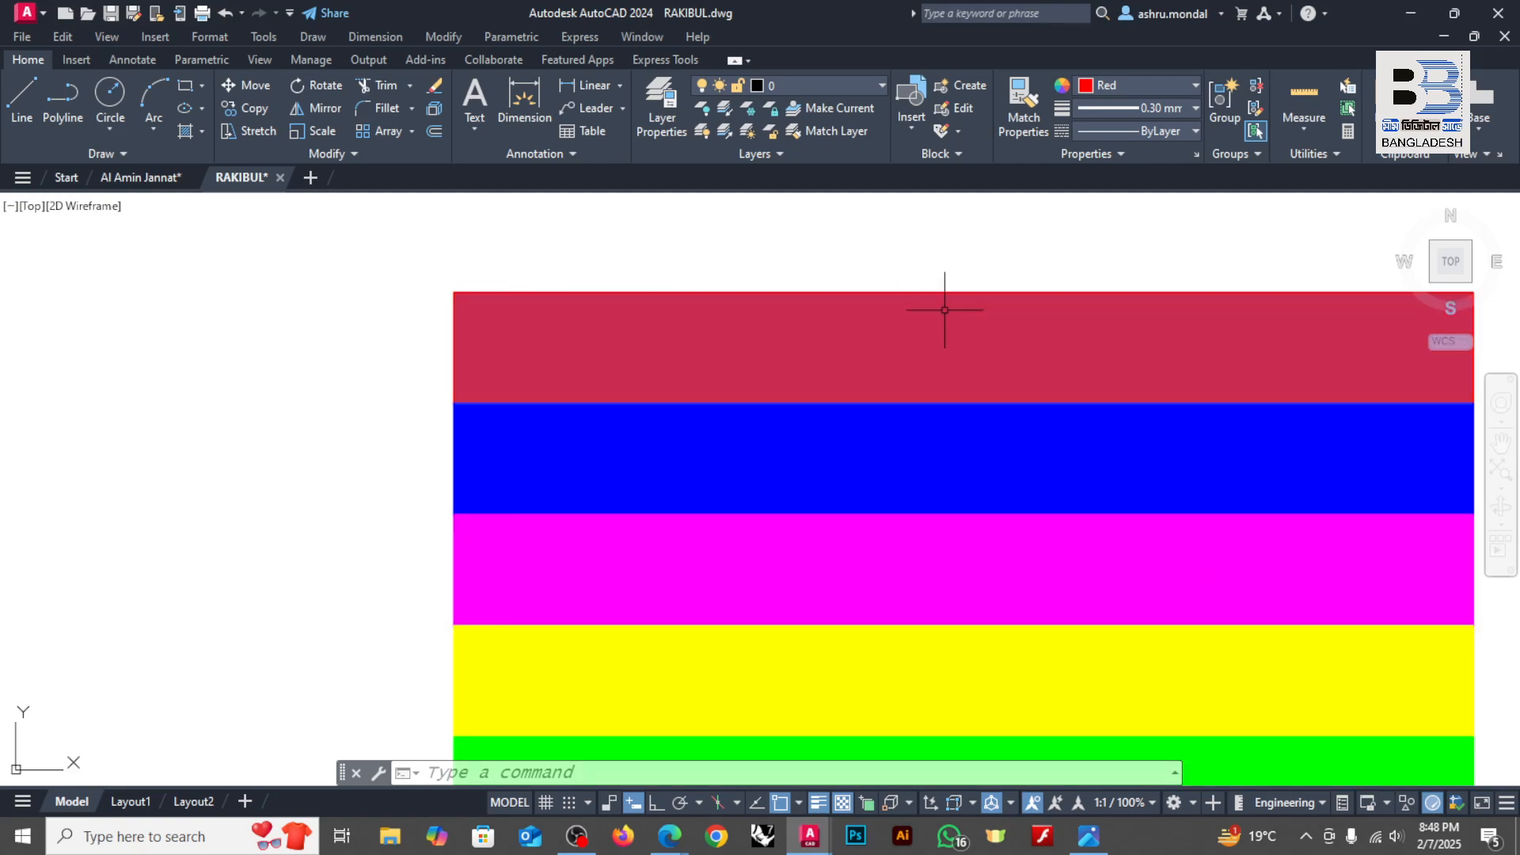
scroll(547, 330, down, 2)
scroll(1143, 383, up, 2)
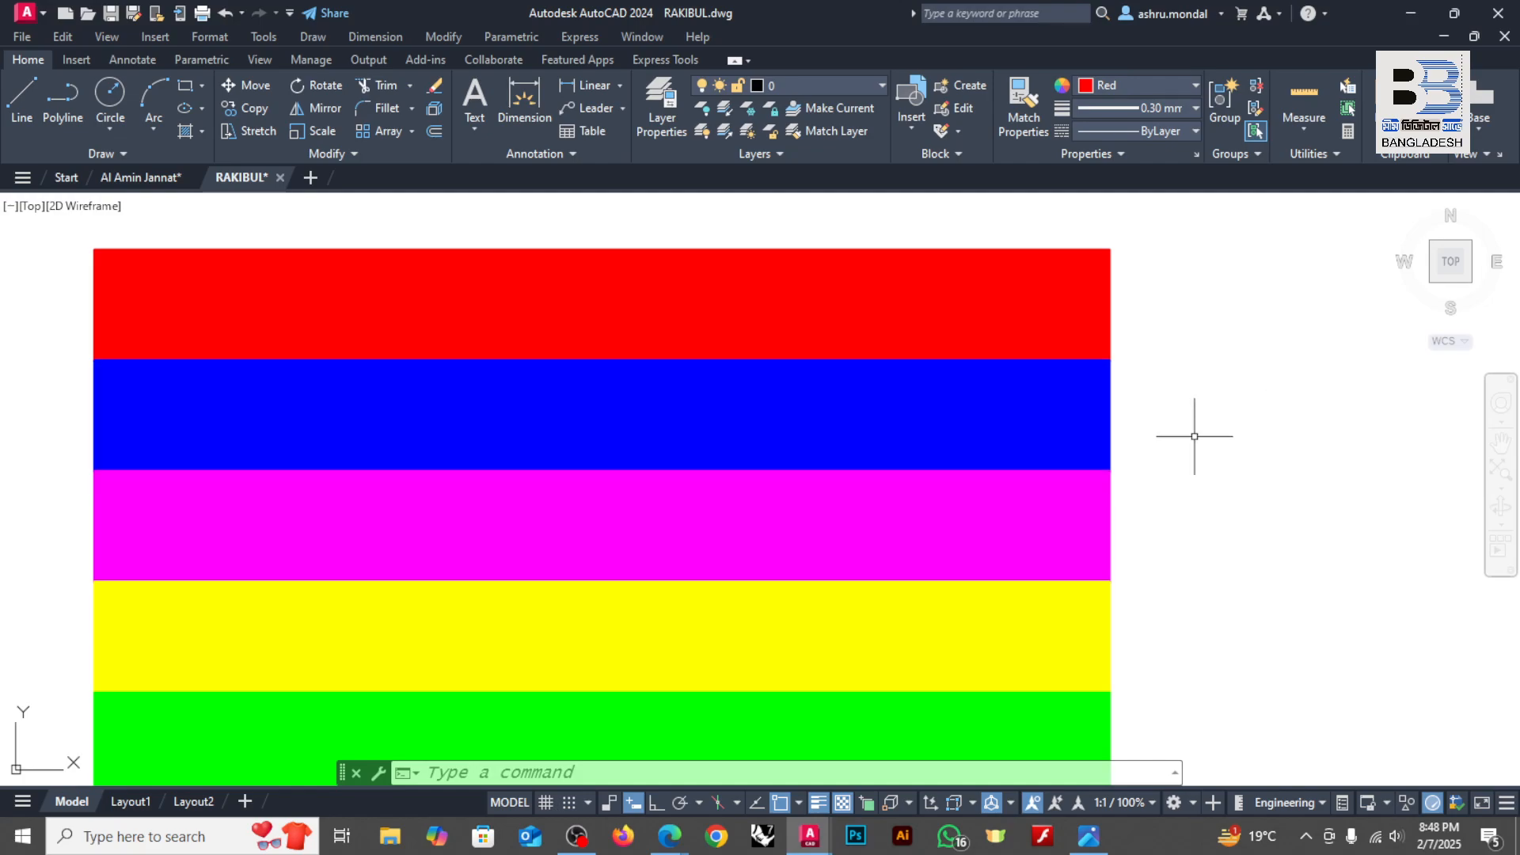
scroll(1097, 455, down, 2)
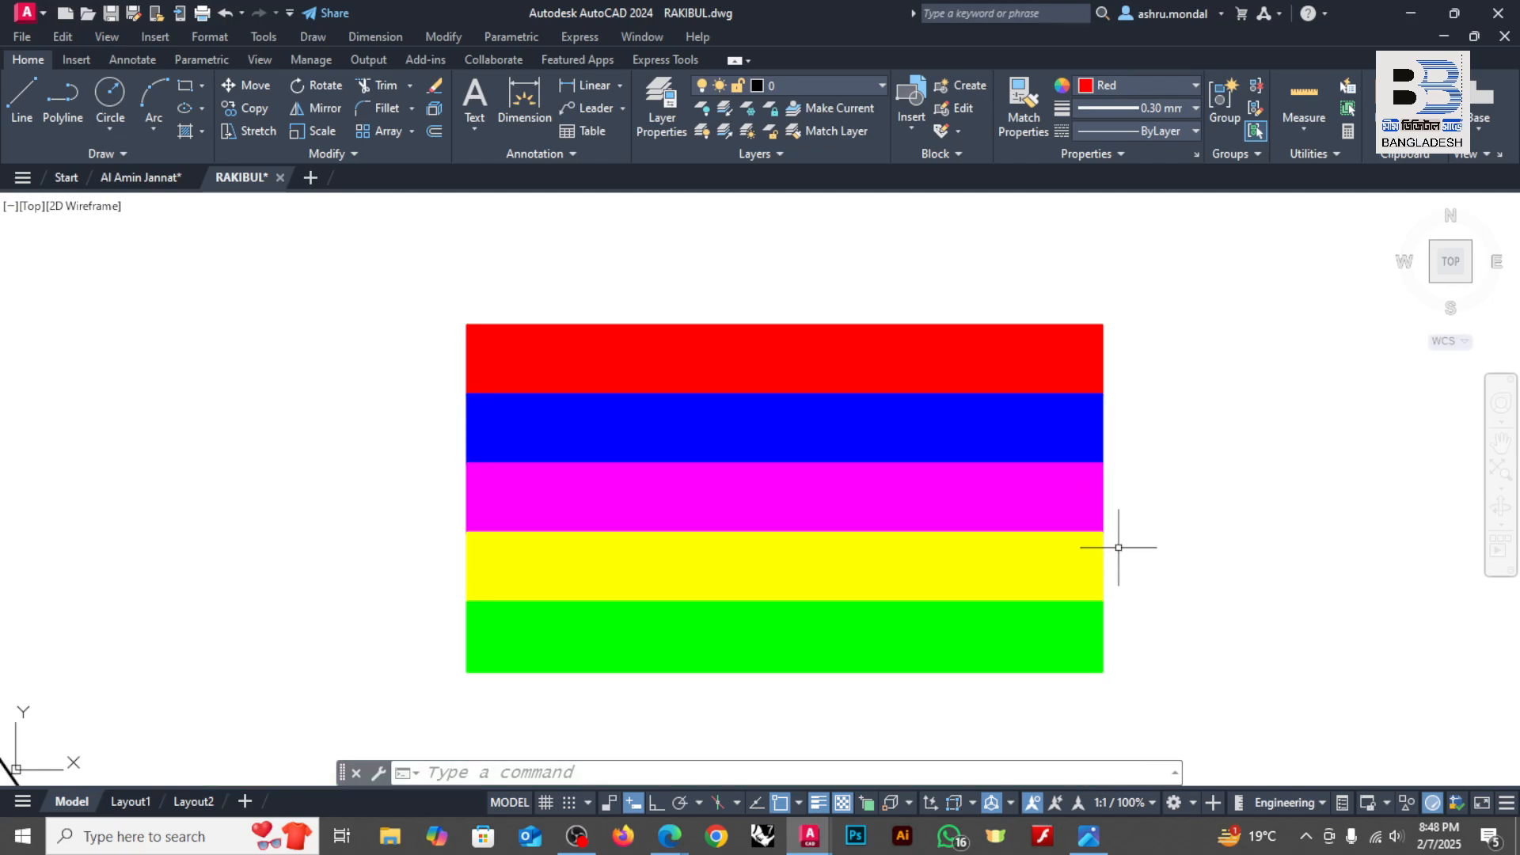
scroll(1119, 548, up, 3)
scroll(1097, 543, down, 3)
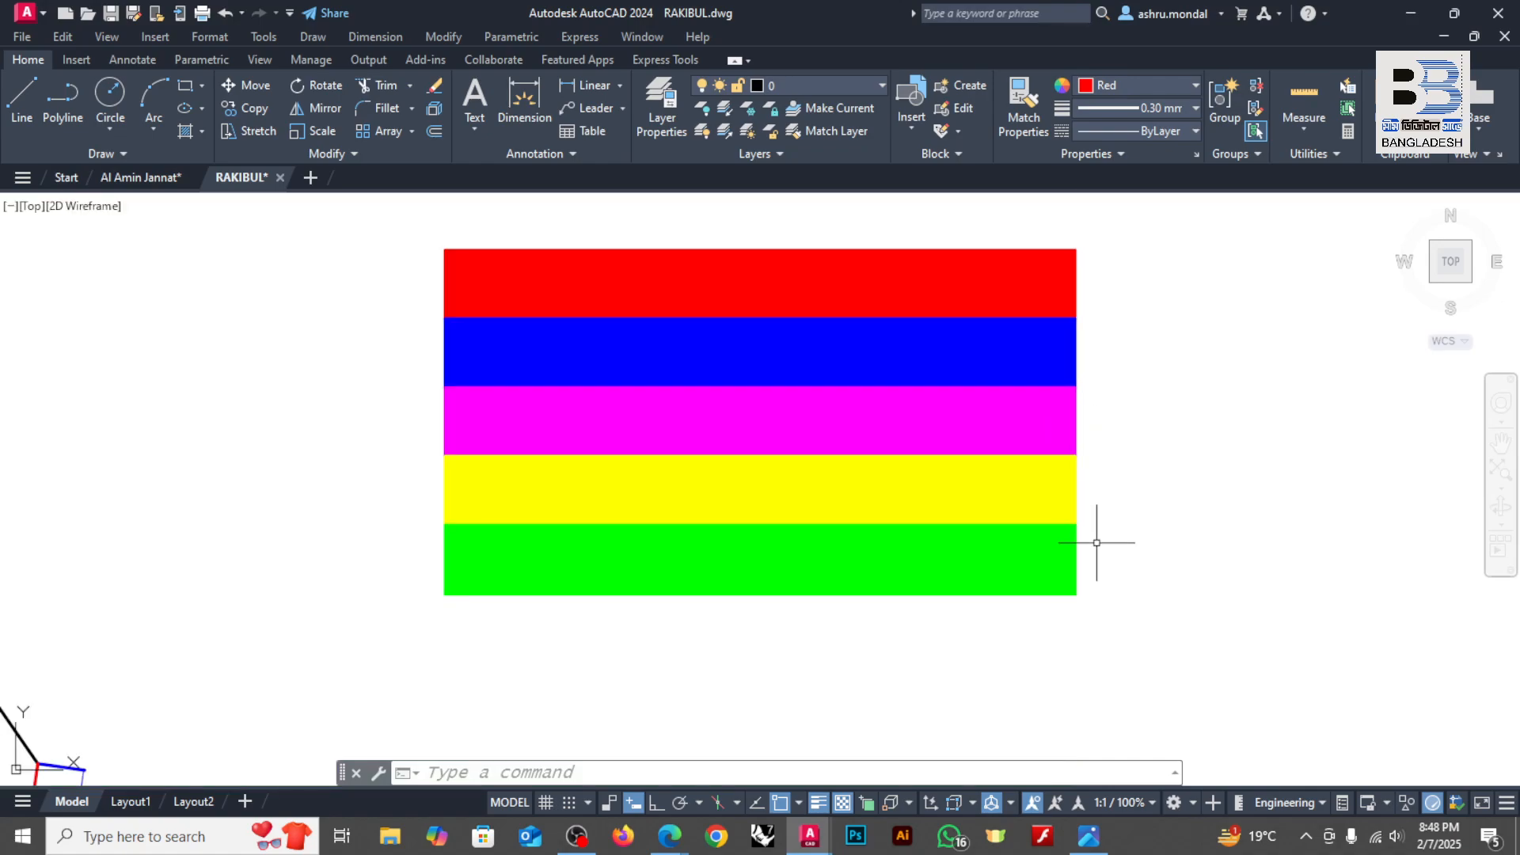
scroll(1101, 547, up, 3)
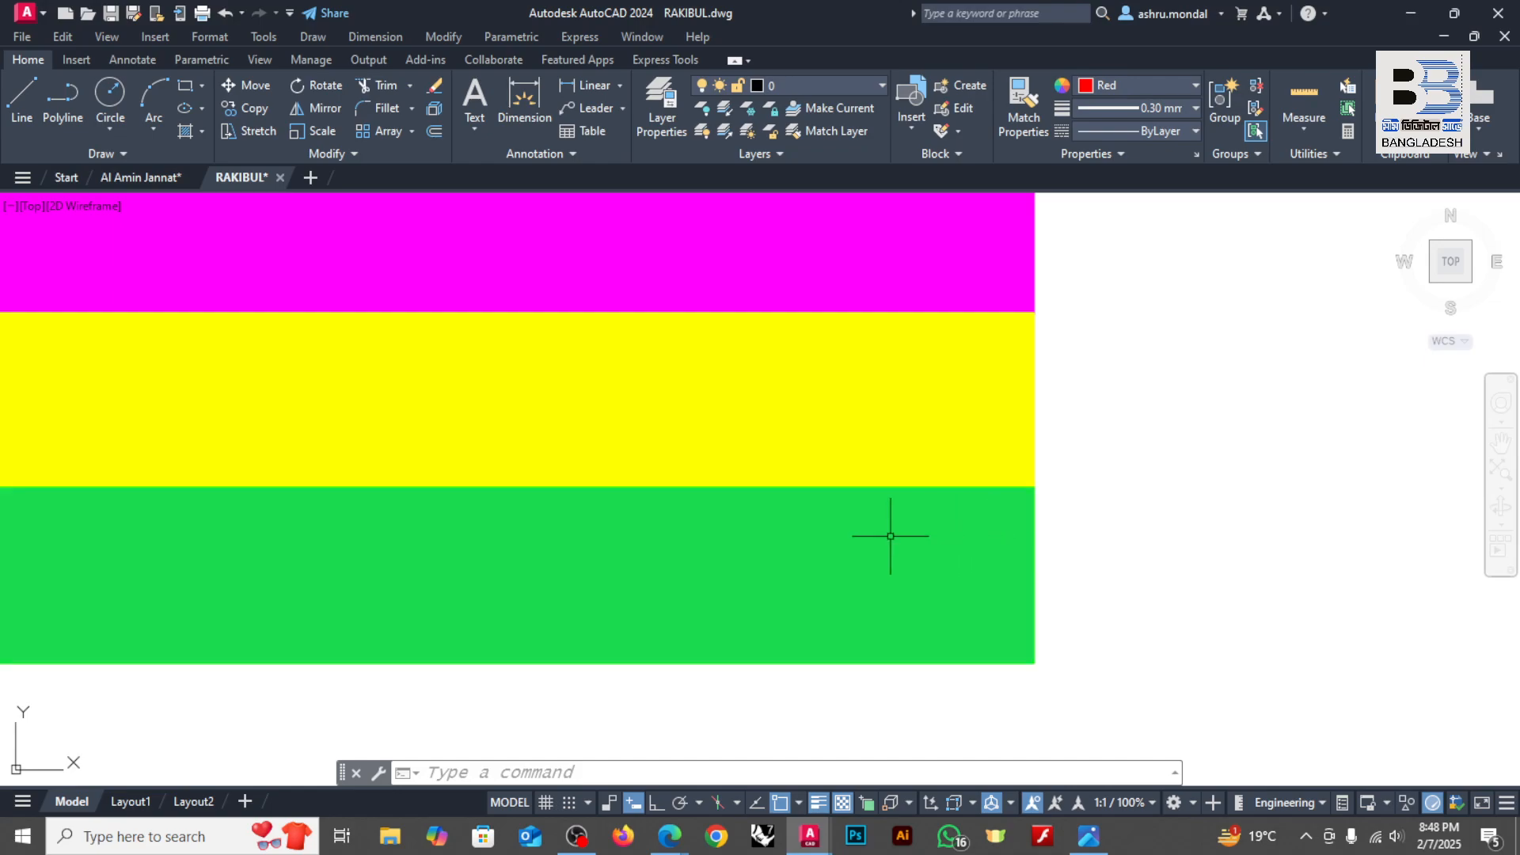
scroll(892, 533, down, 4)
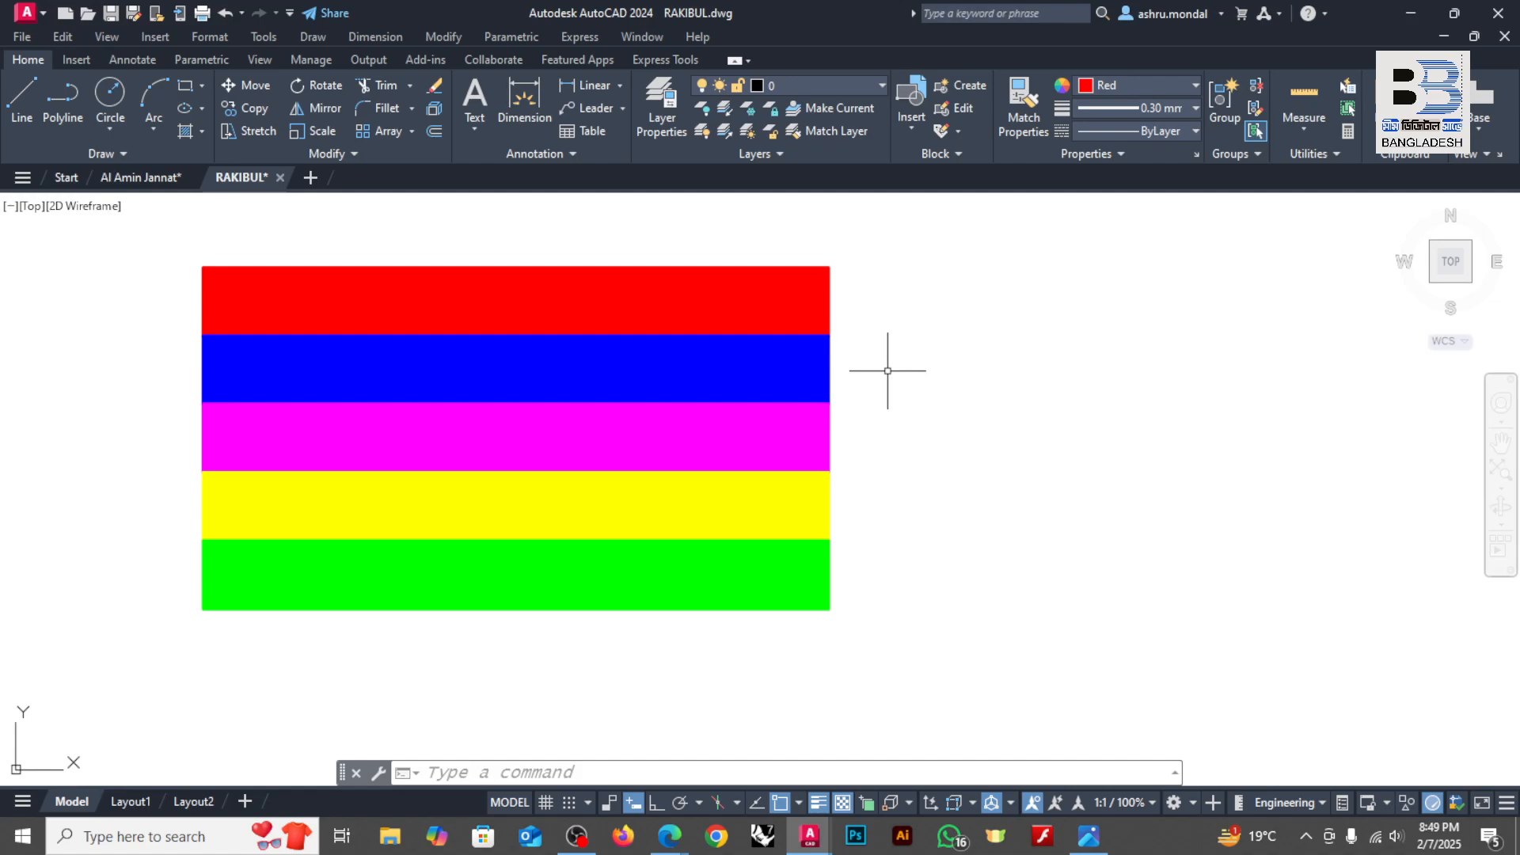
Step: Switch to the Edge browser, search Google for "layer" in a new tab and browse the image results for layer illustrations
mouse_move(670, 835)
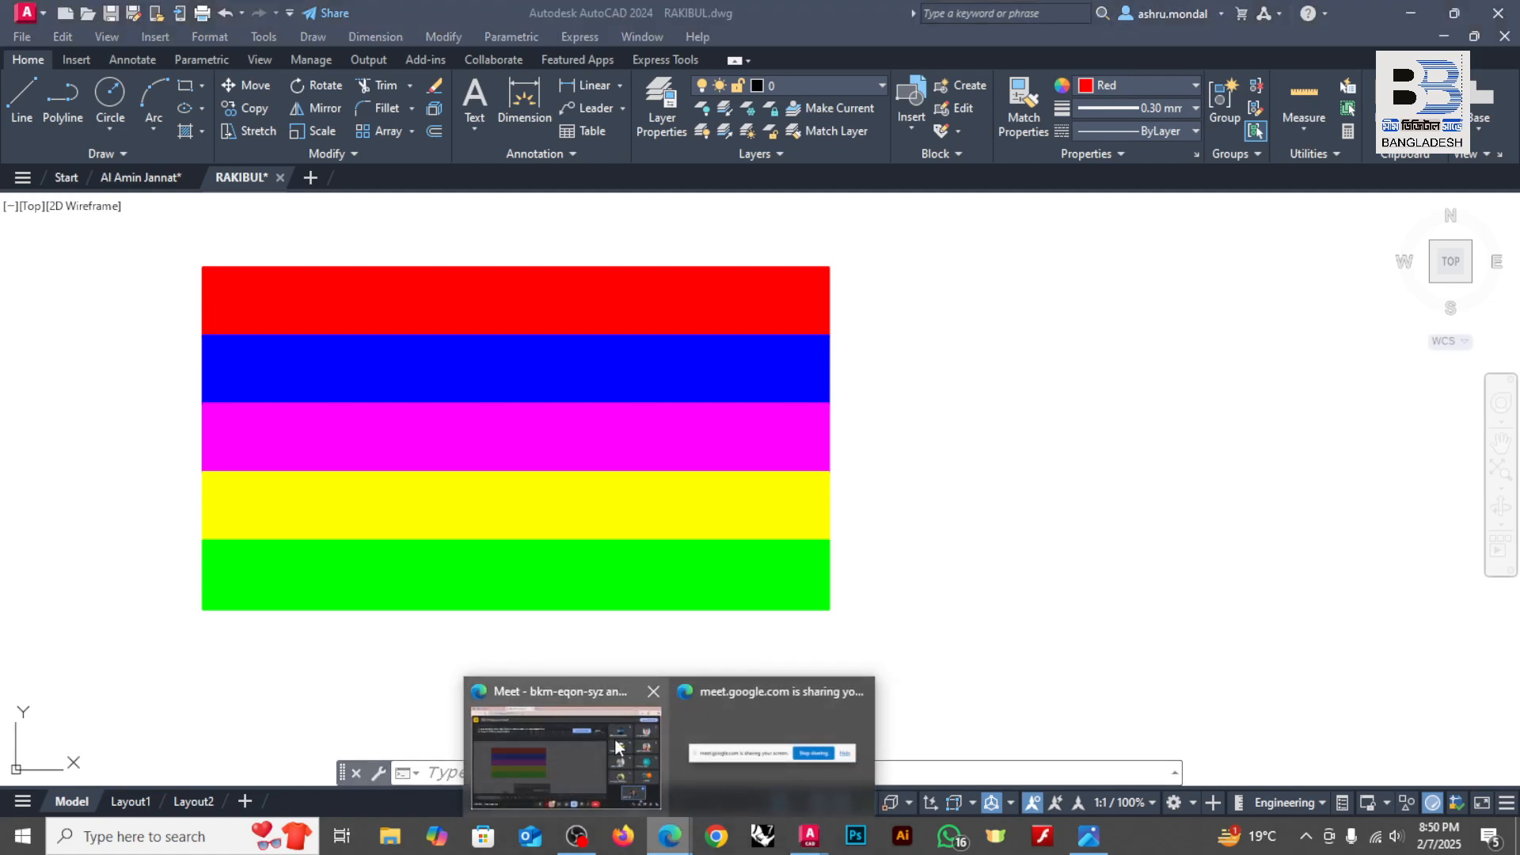
click(615, 740)
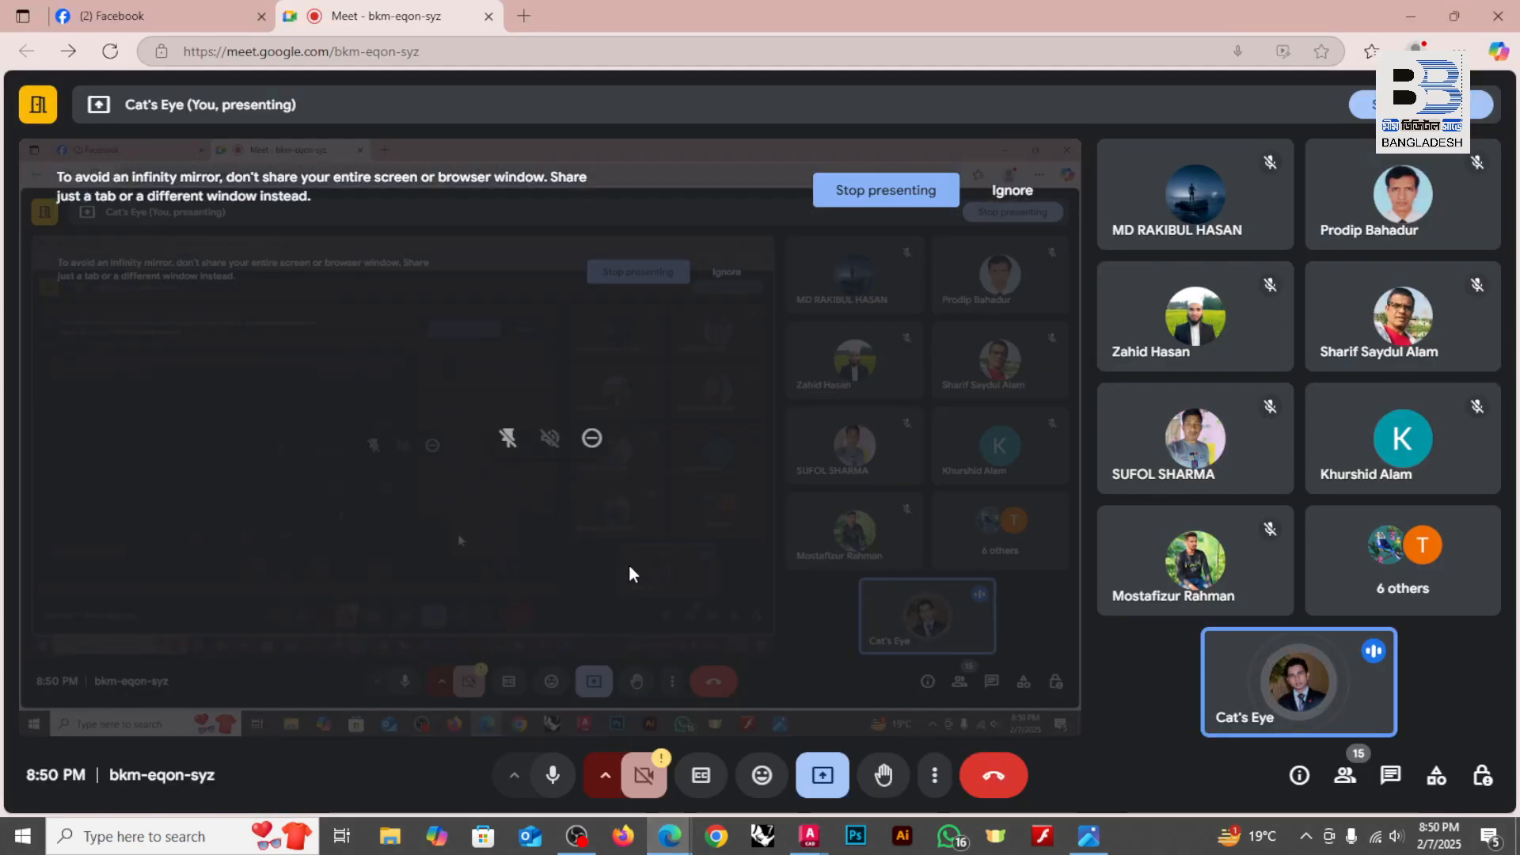
click(524, 16)
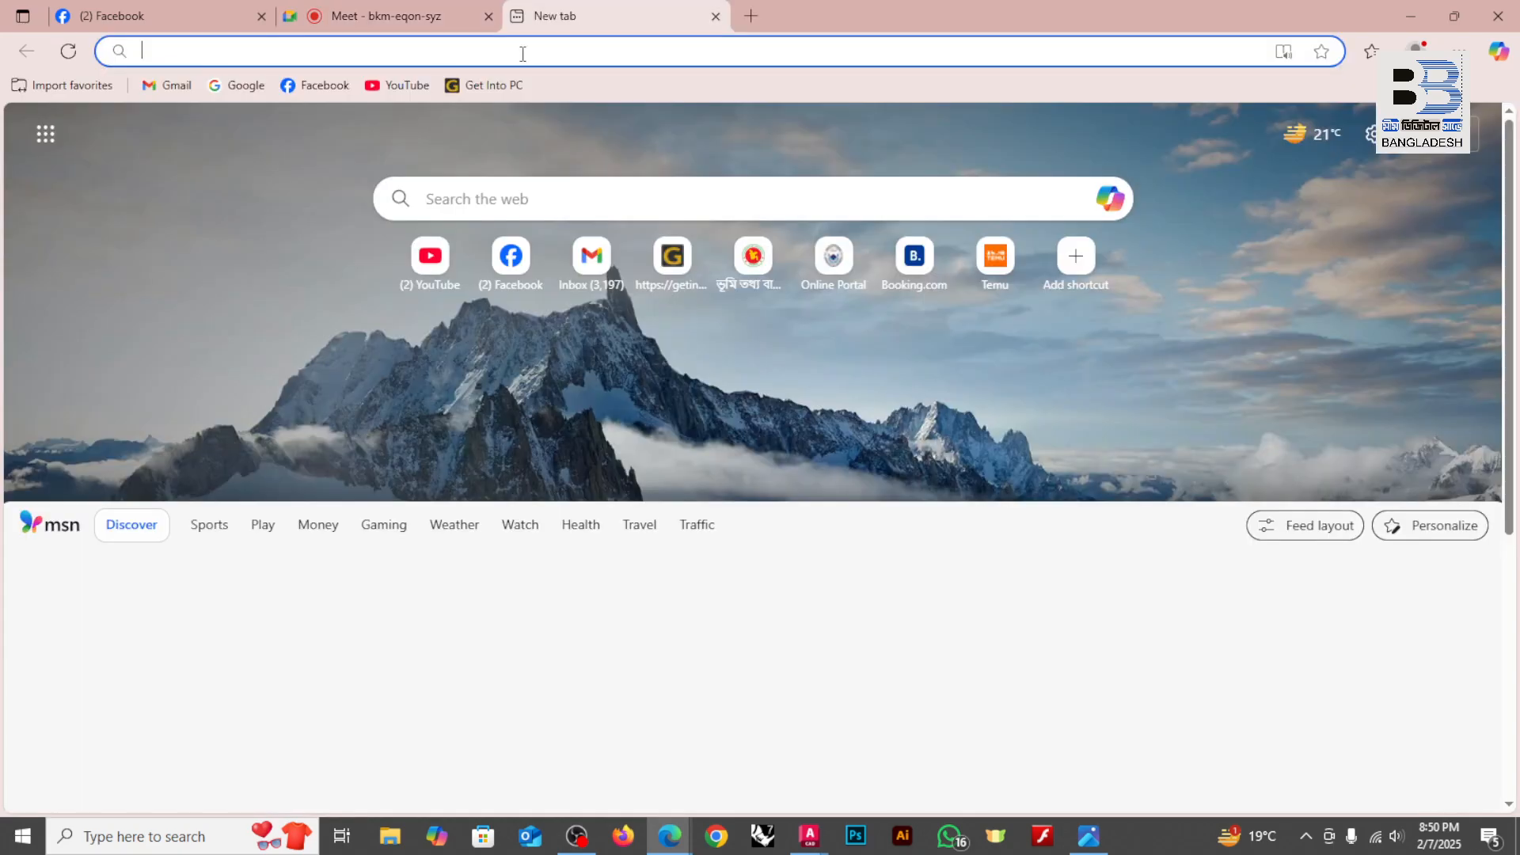
click(230, 84)
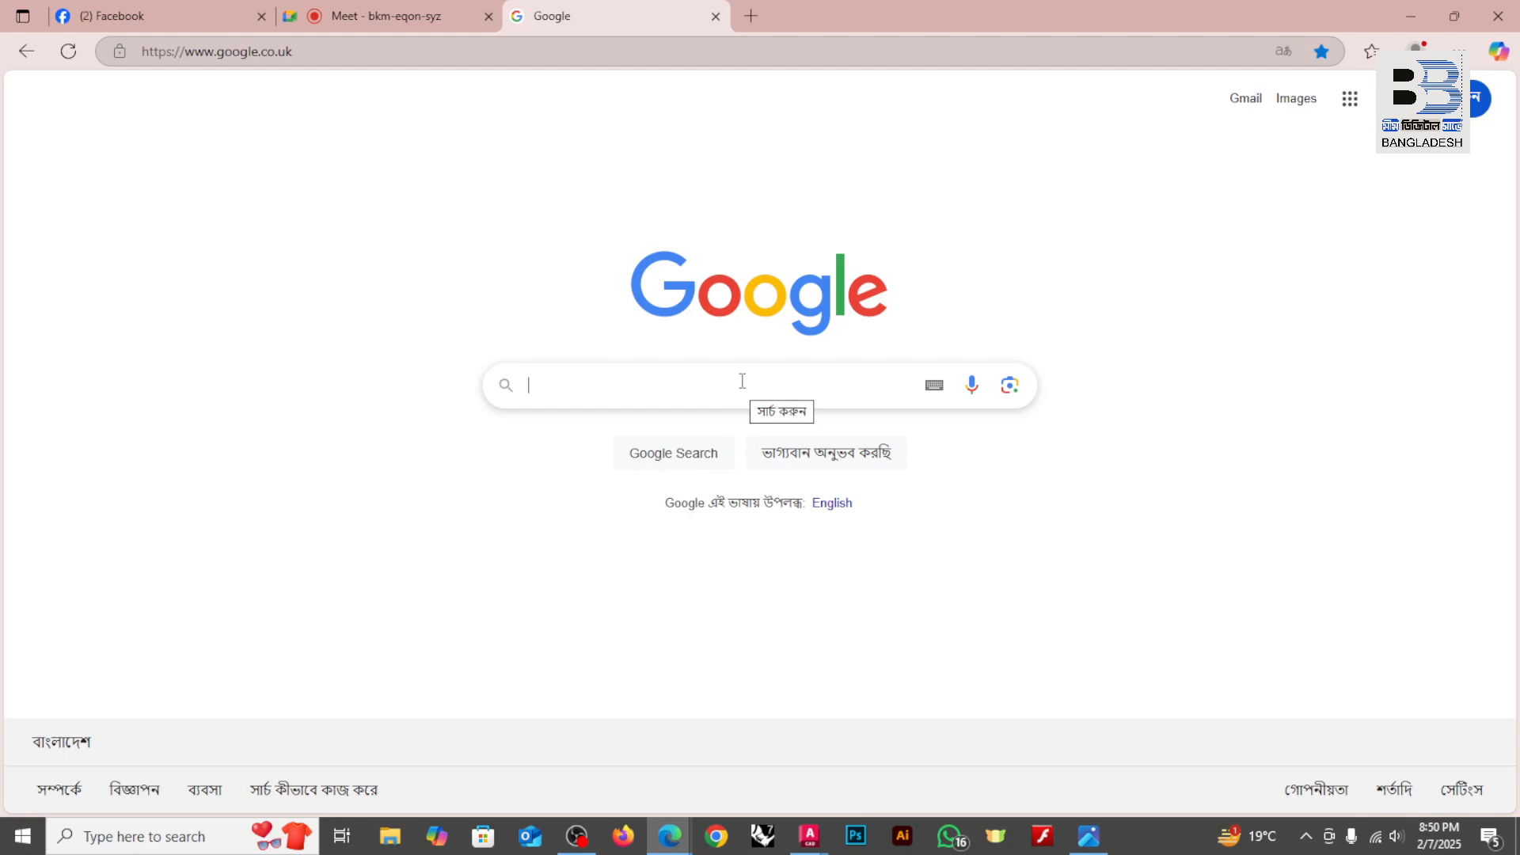
text(layer)
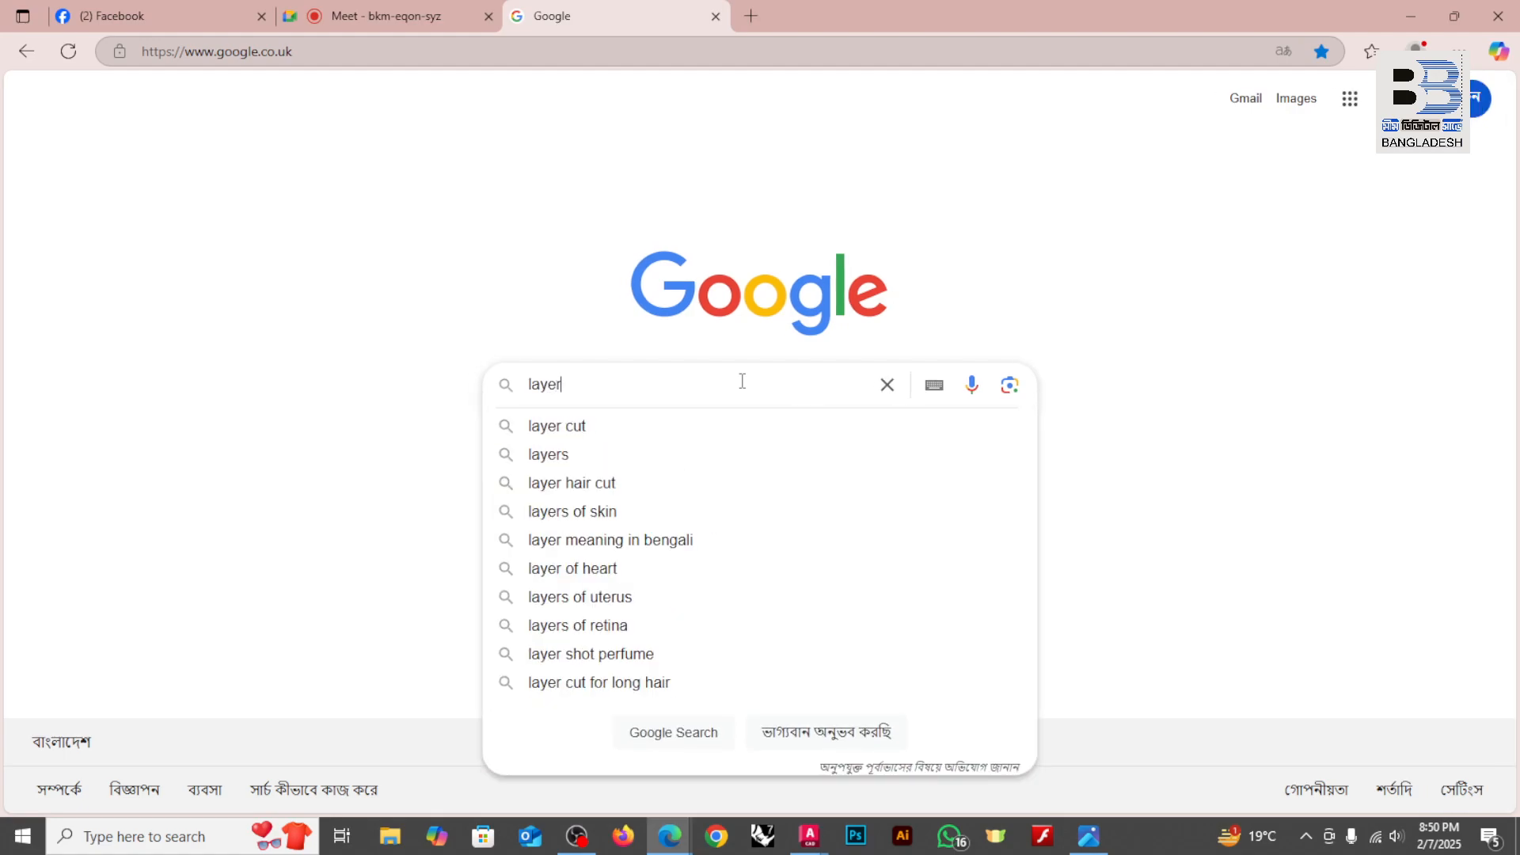
key(Return)
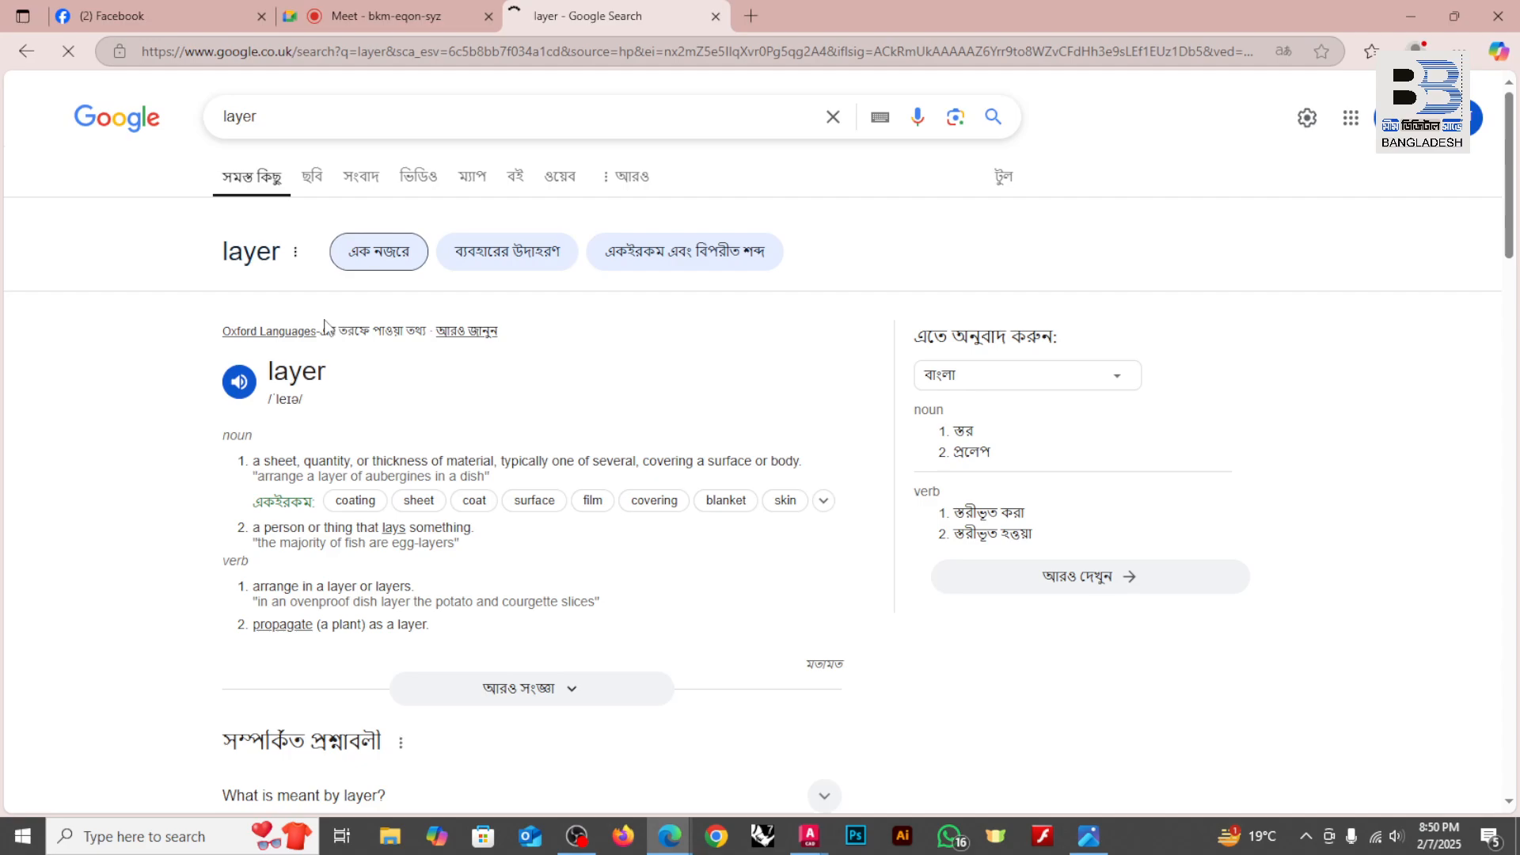
click(313, 177)
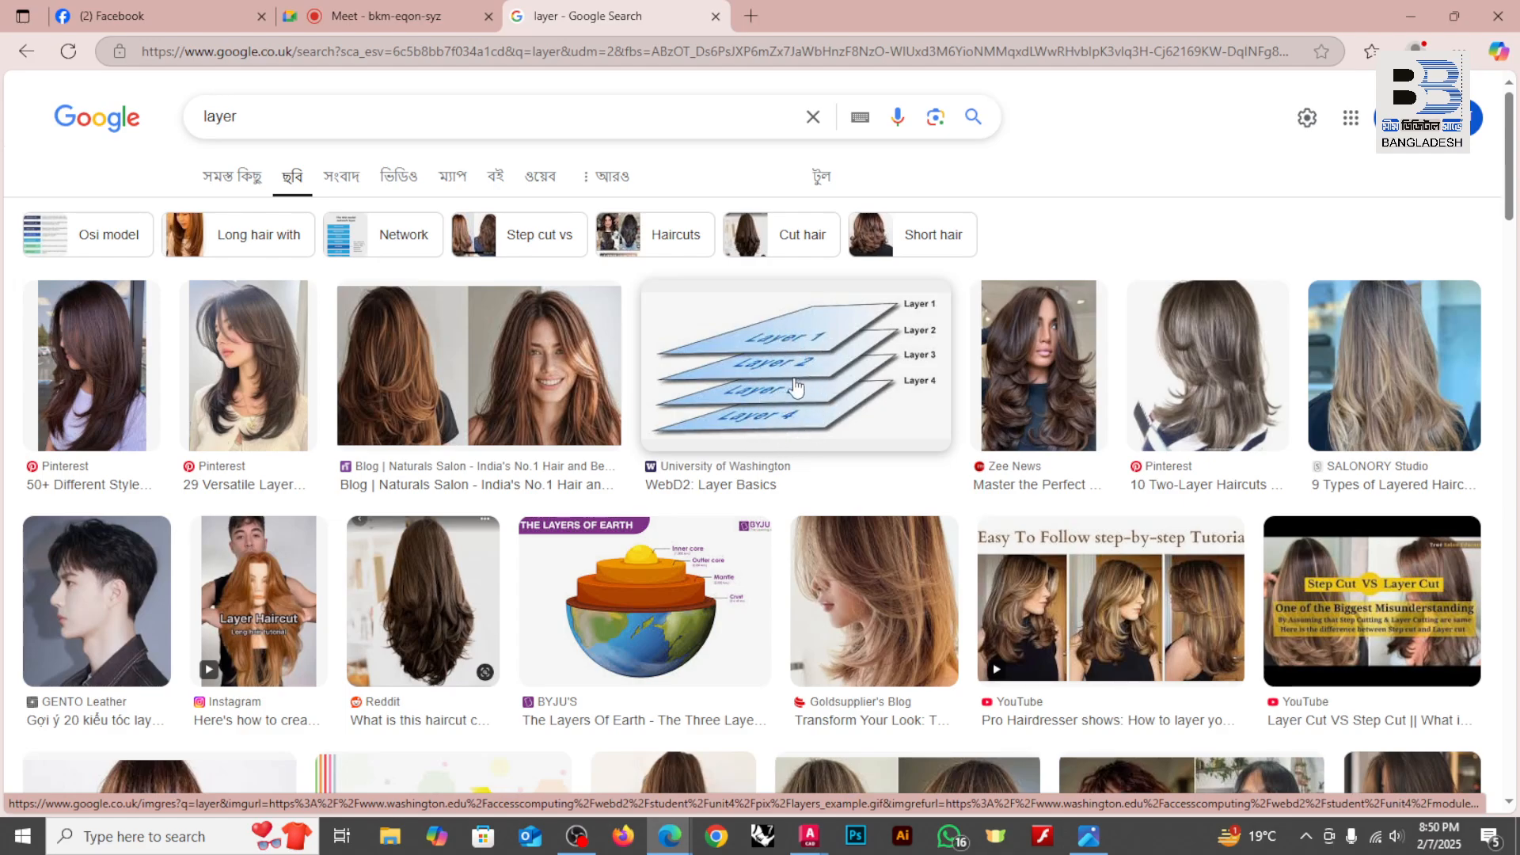
scroll(780, 366, down, 1)
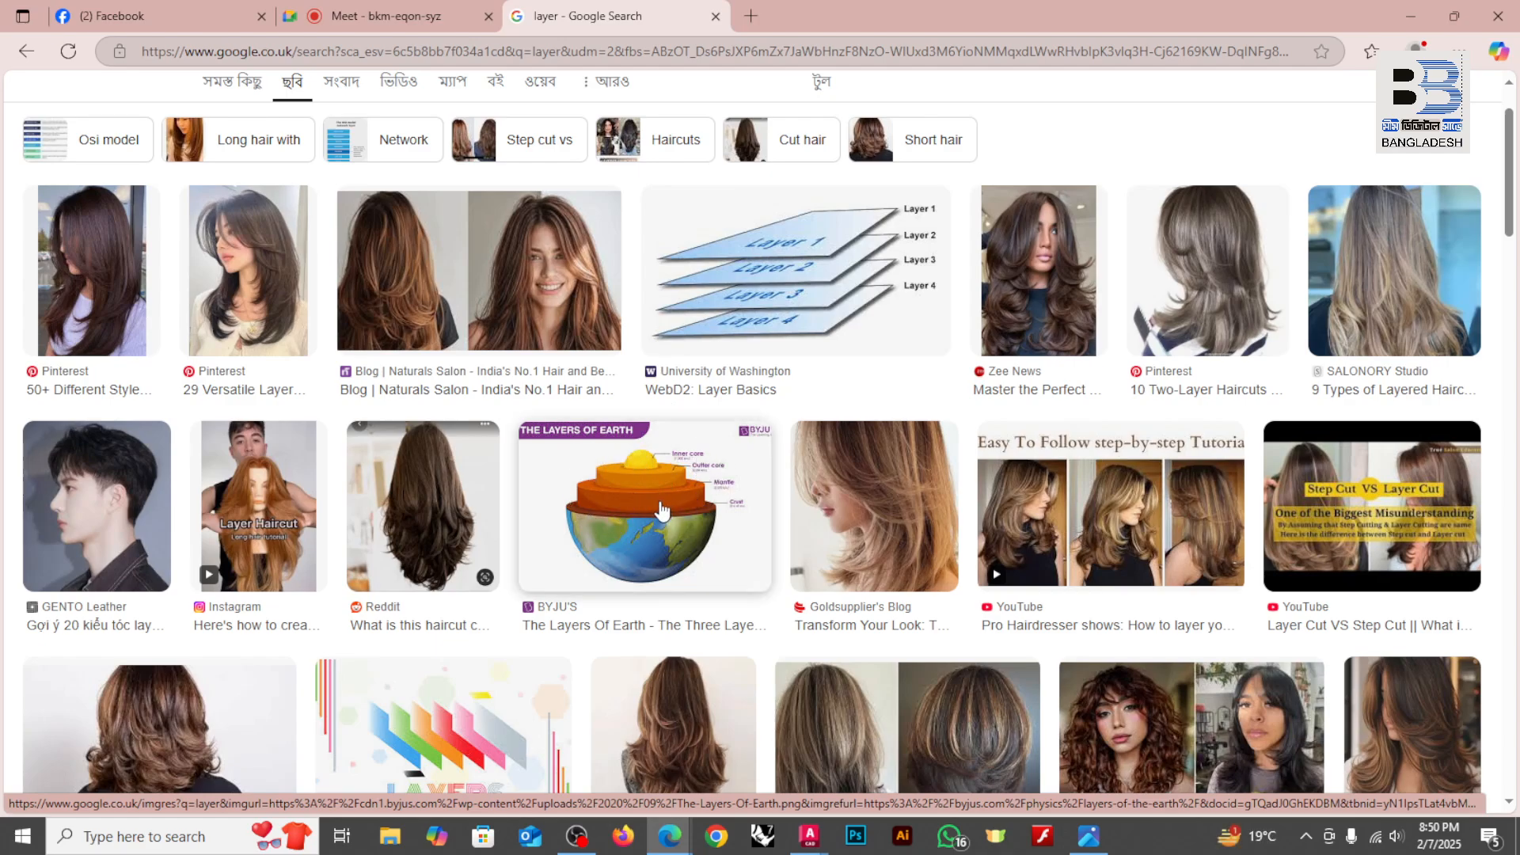
scroll(662, 511, down, 15)
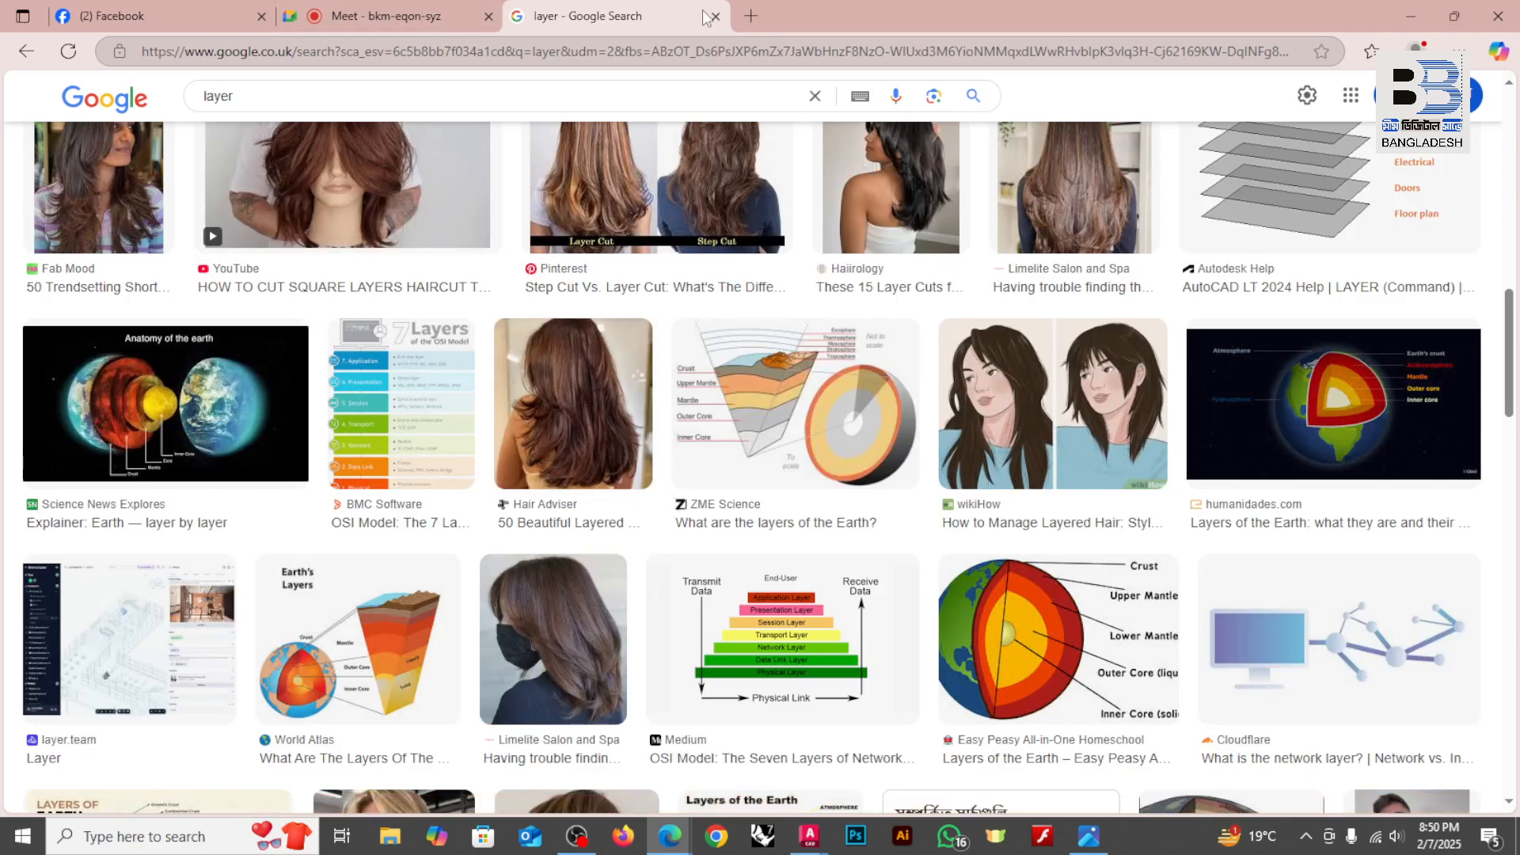
Step: Close the image search tab and switch back to the AutoCAD drawing with the coloured bands
click(713, 15)
mouse_move(811, 833)
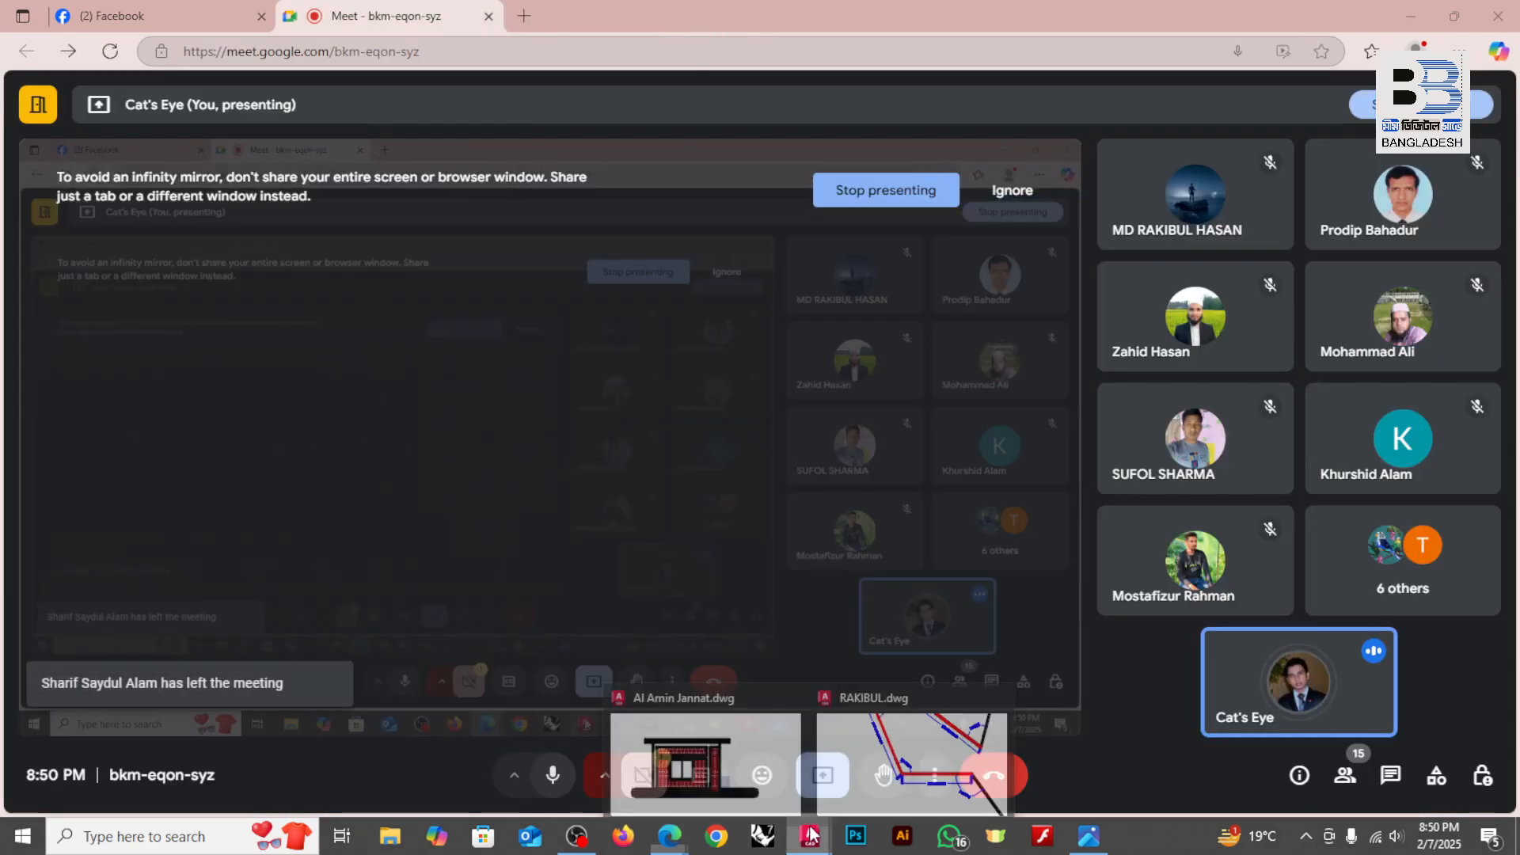
click(831, 724)
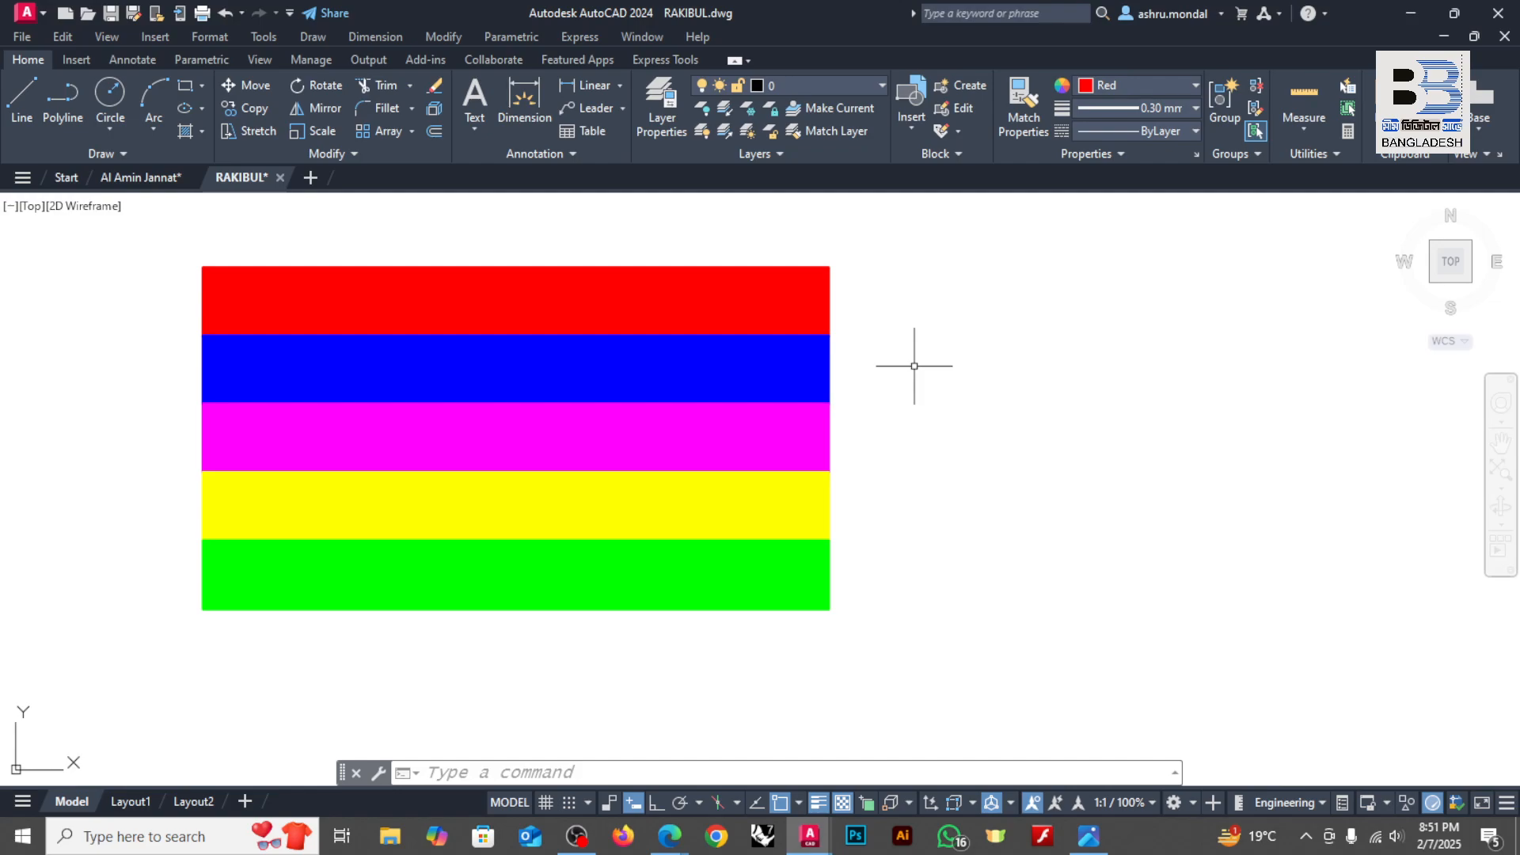
Step: Open the Layer Properties Manager with the LAYER command
text(L)
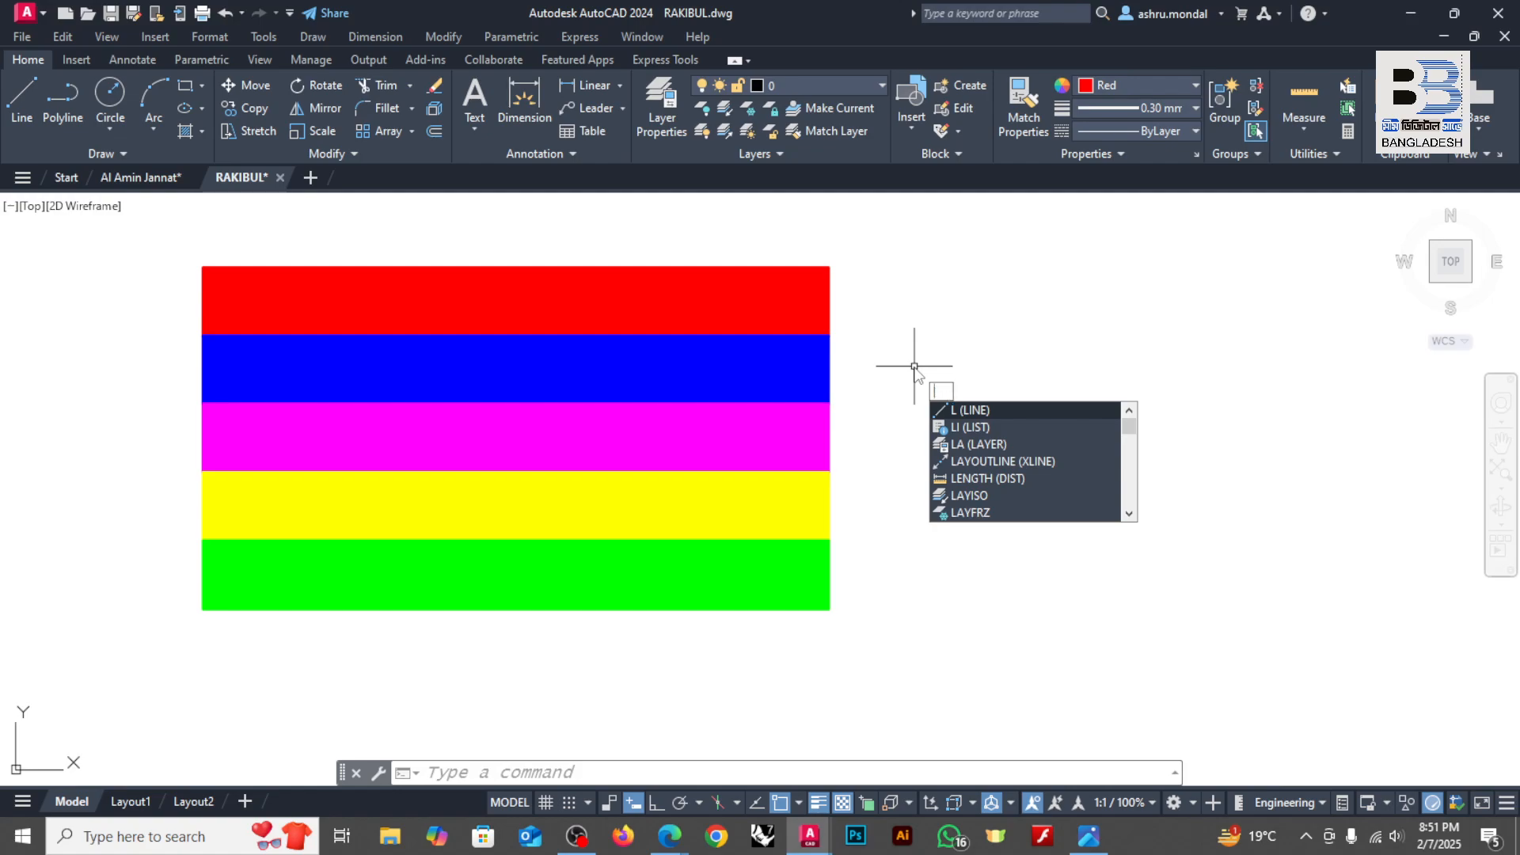
key(BackSpace)
text(la)
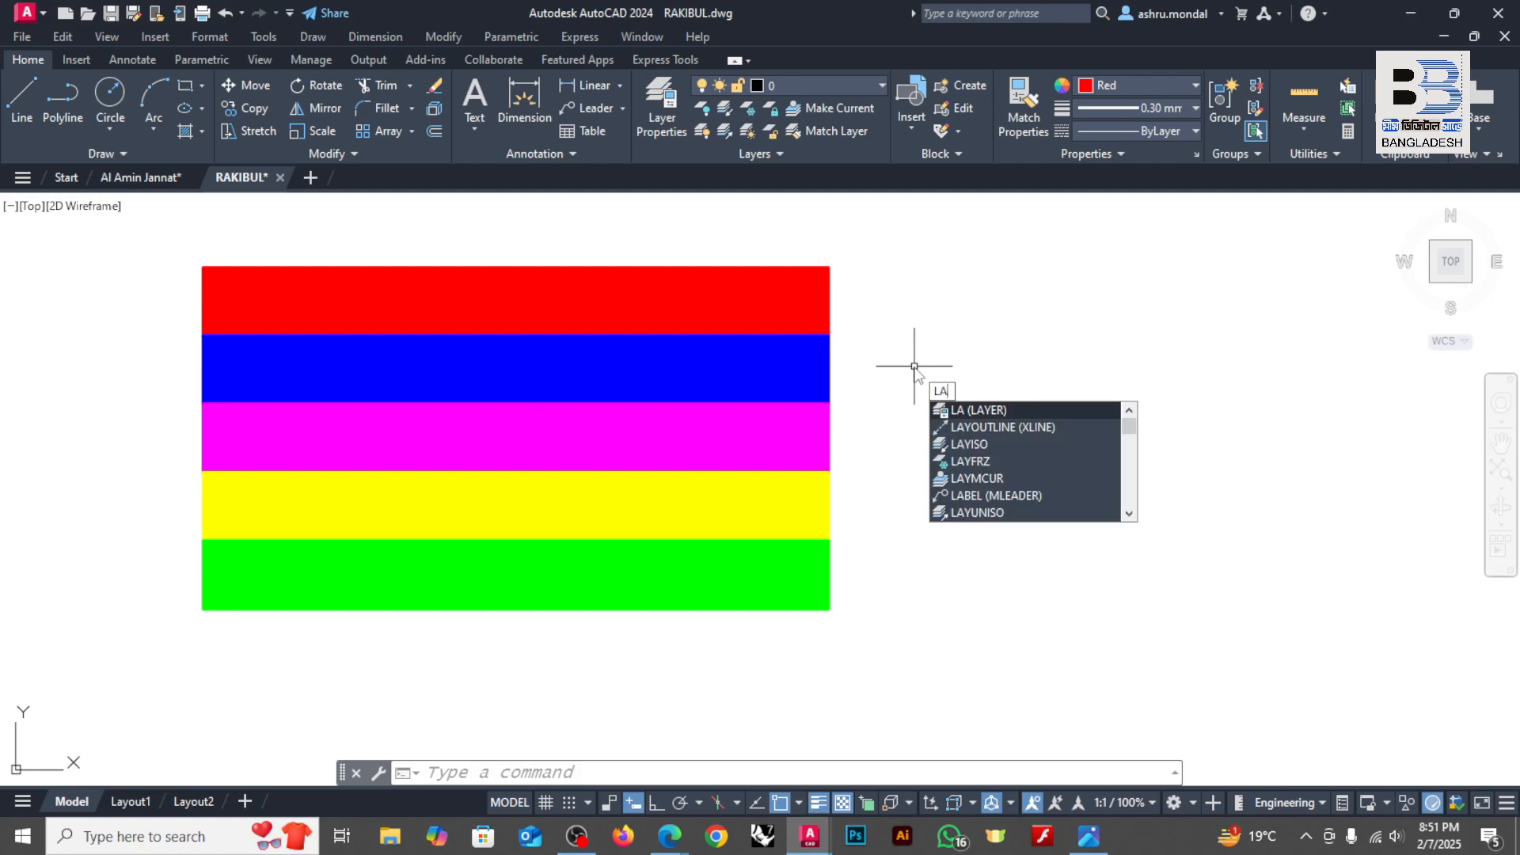
text(yer)
key(Return)
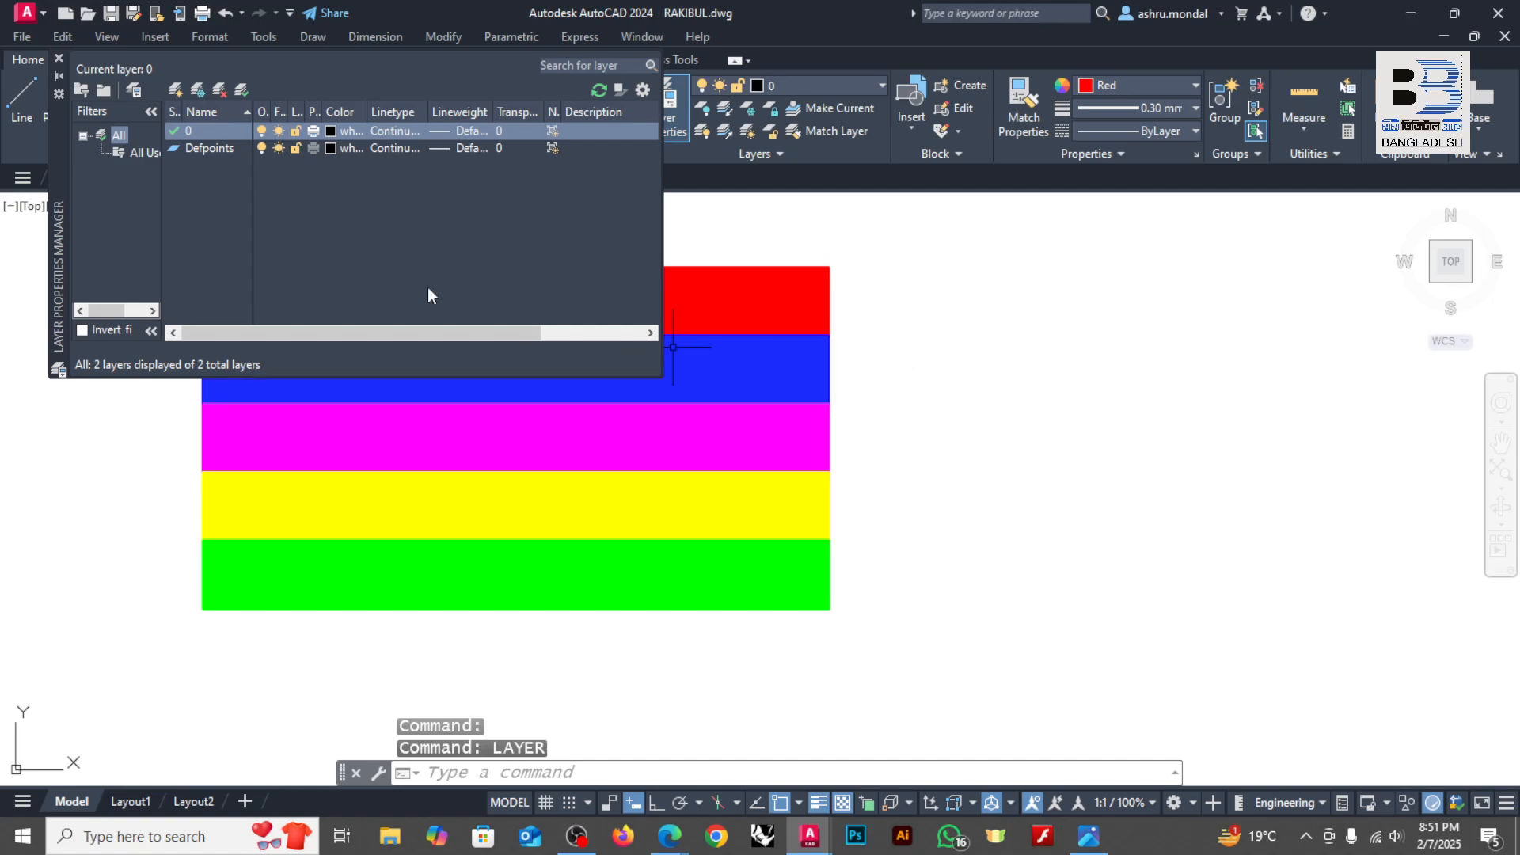
Step: Make the Layer Properties Manager taller and narrower, and place it beside the coloured bands so that it covers none of them
mouse_move(62, 133)
mouse_down()
mouse_move(312, 246)
mouse_move(716, 312)
mouse_move(772, 367)
mouse_up()
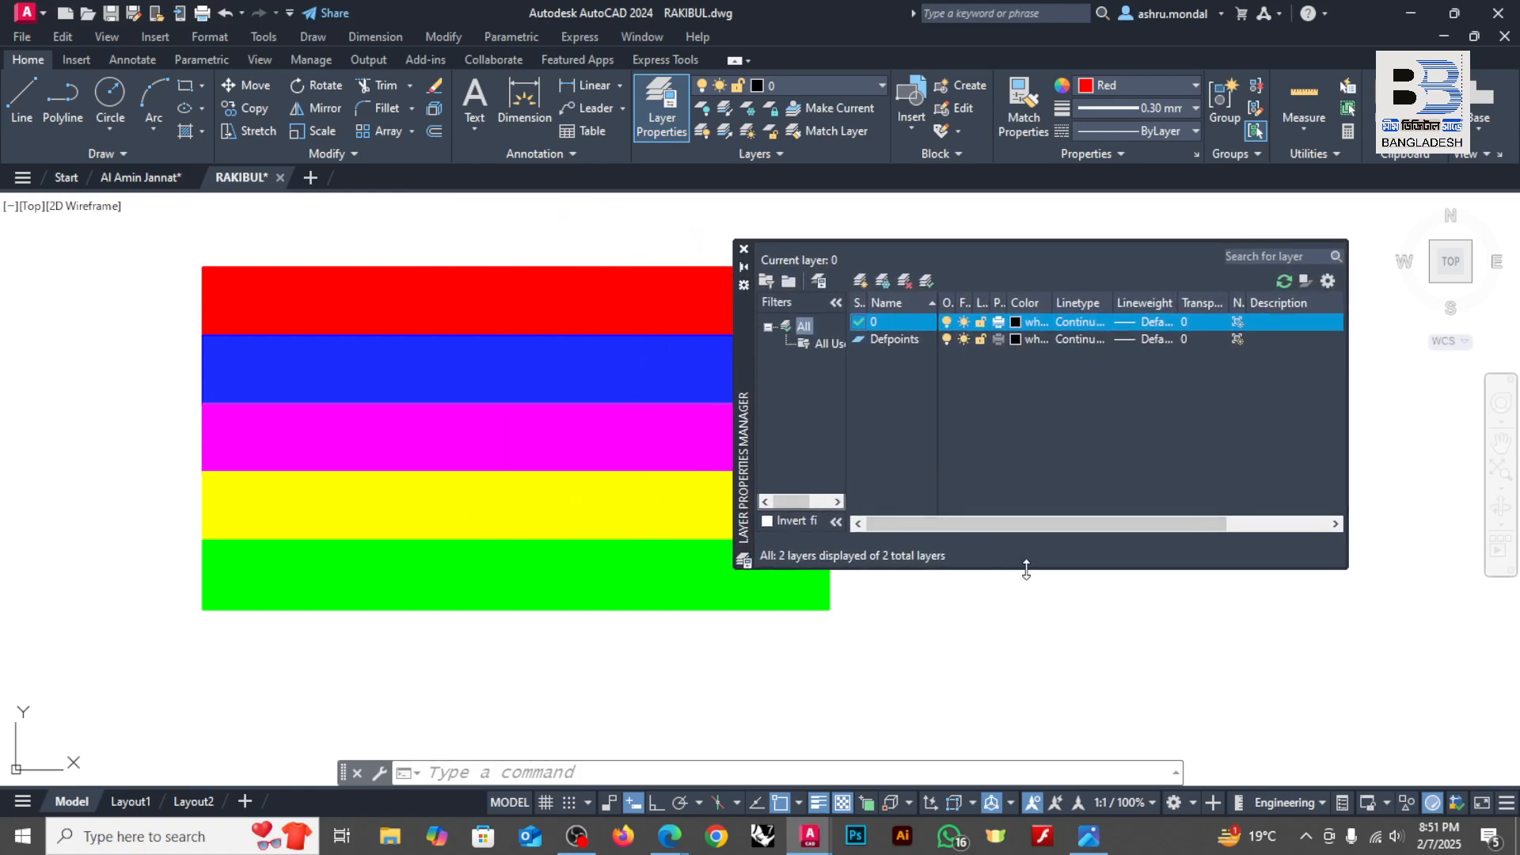
drag(1025, 569, 1024, 703)
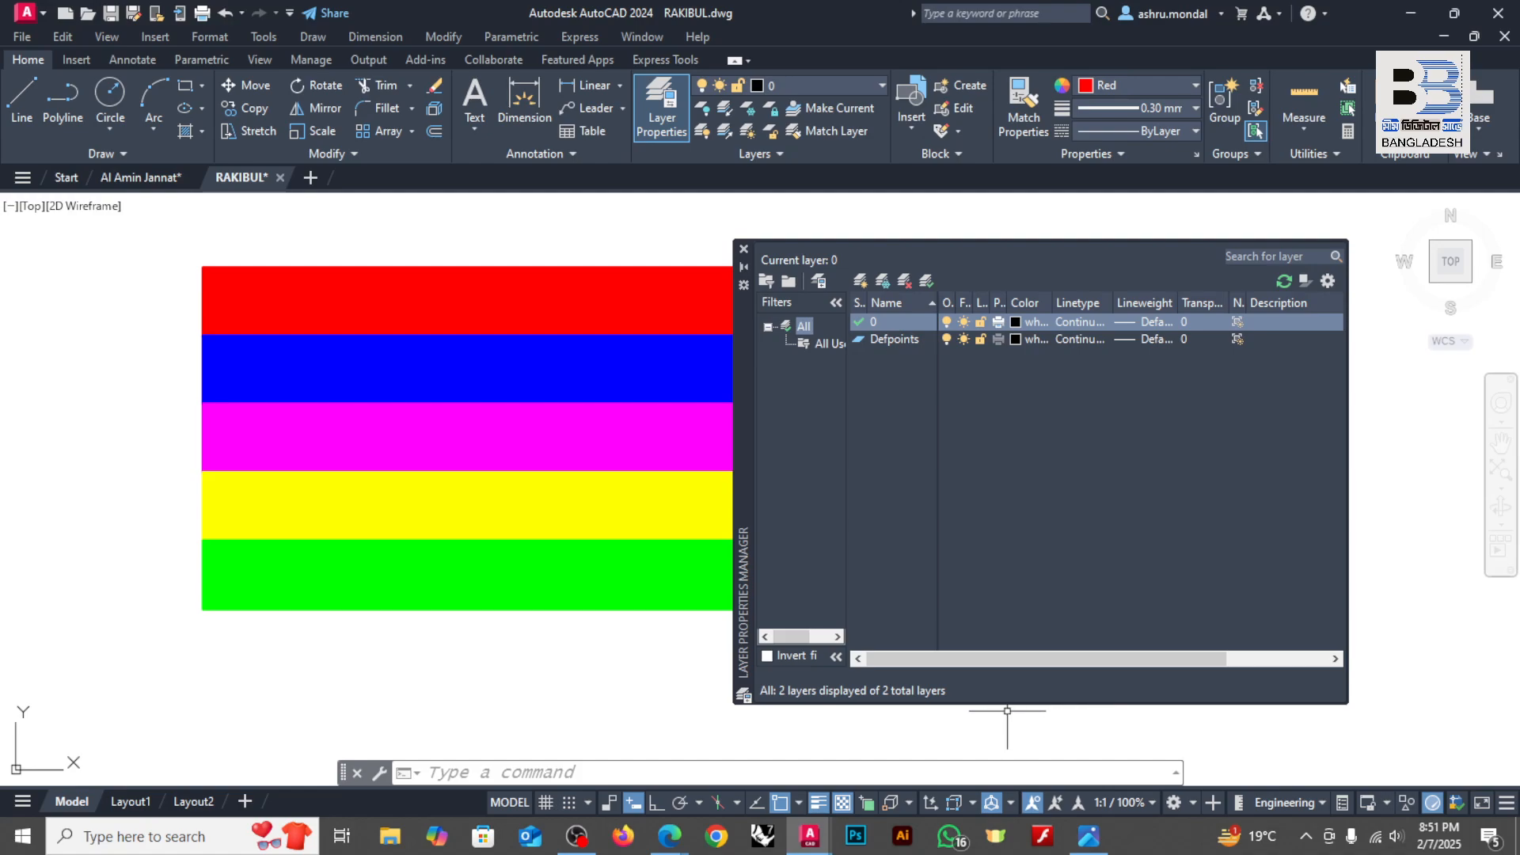
drag(1042, 705, 1069, 643)
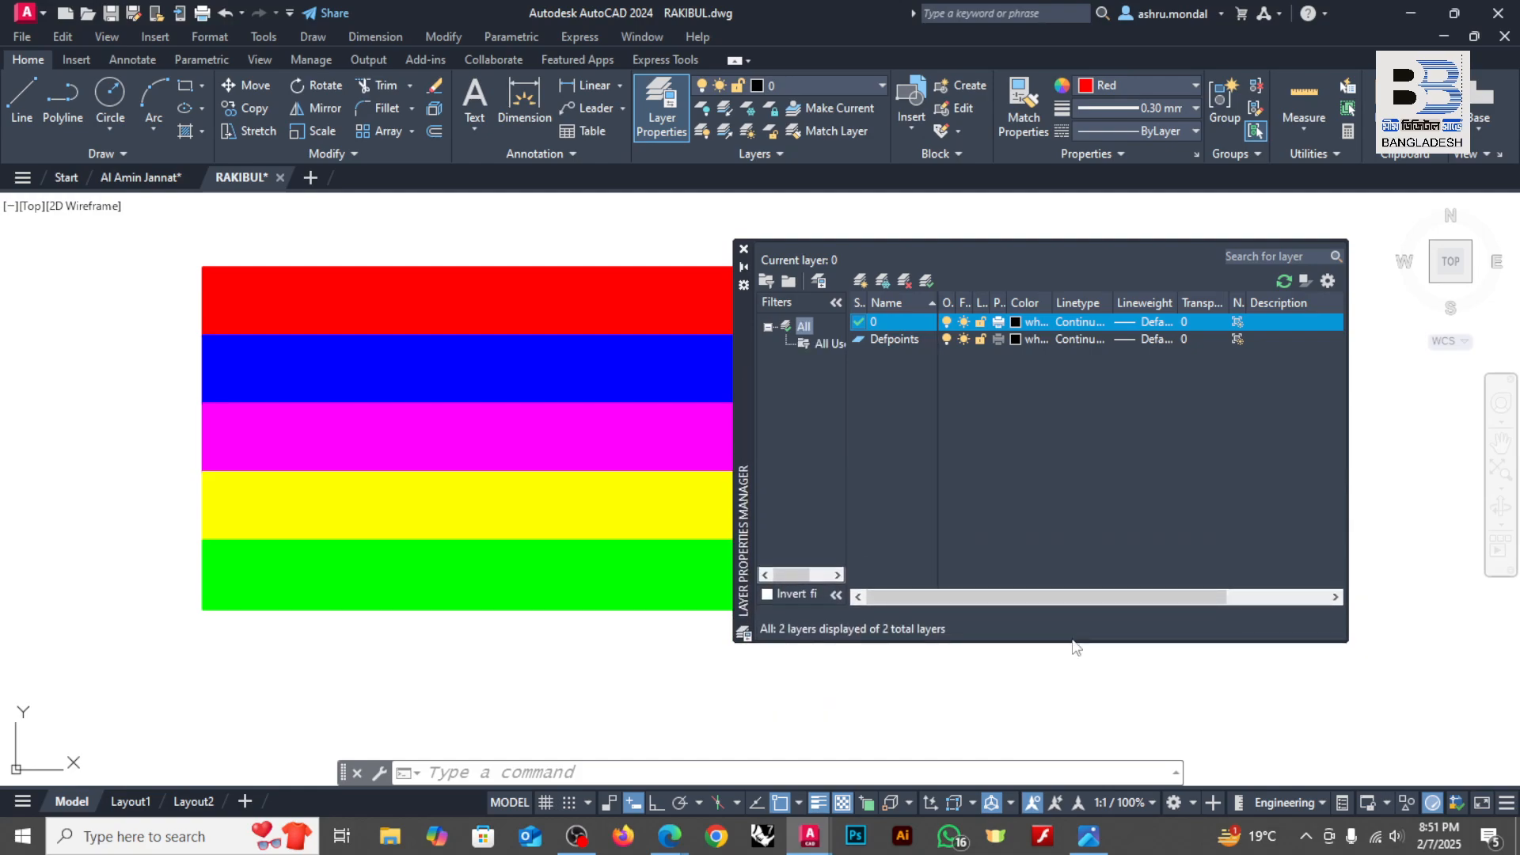
click(1351, 433)
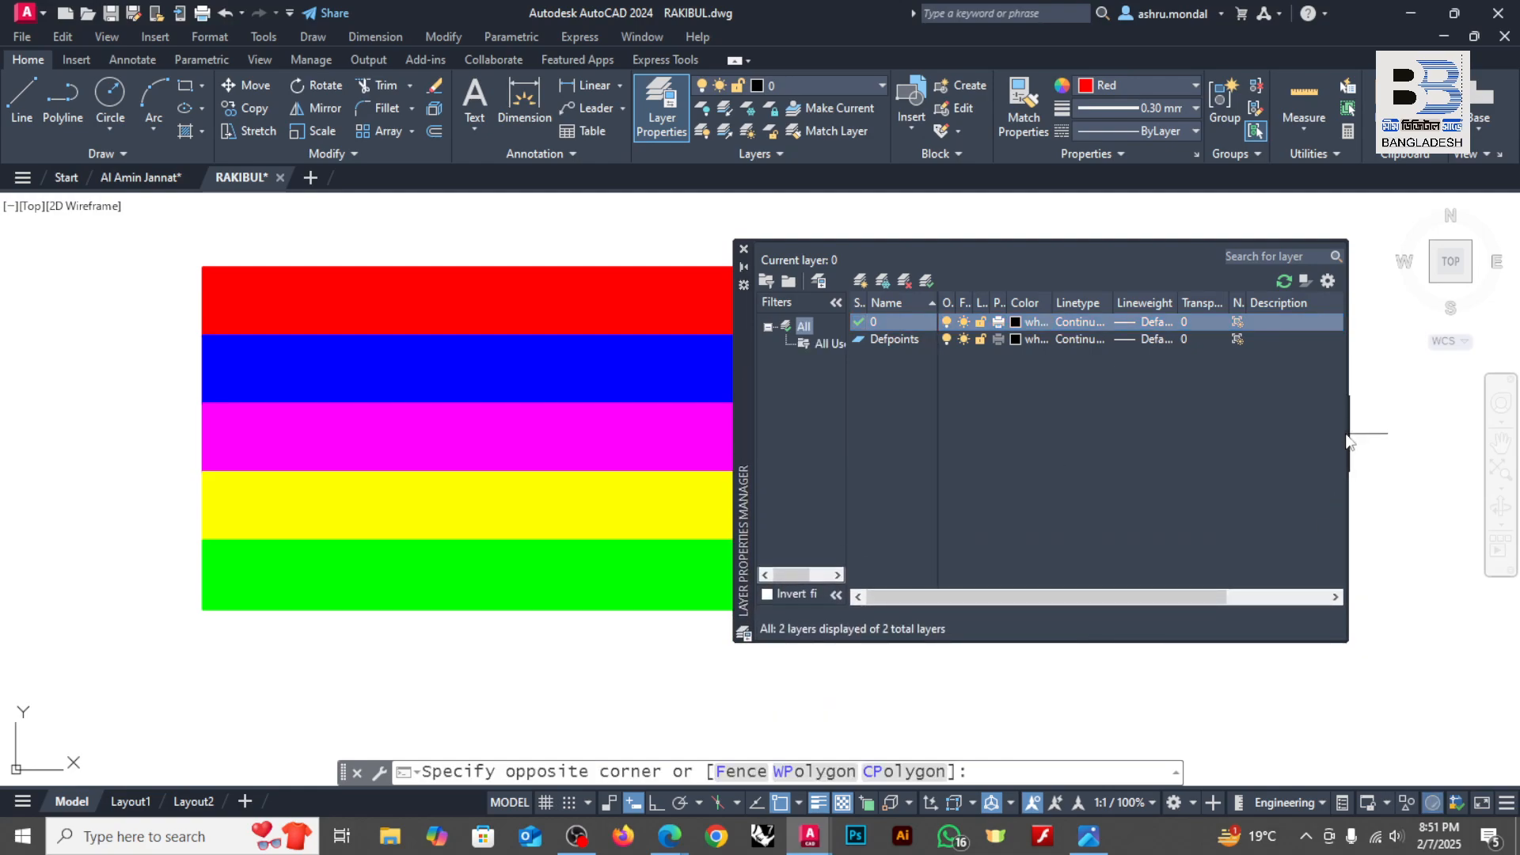
drag(1350, 433, 1235, 431)
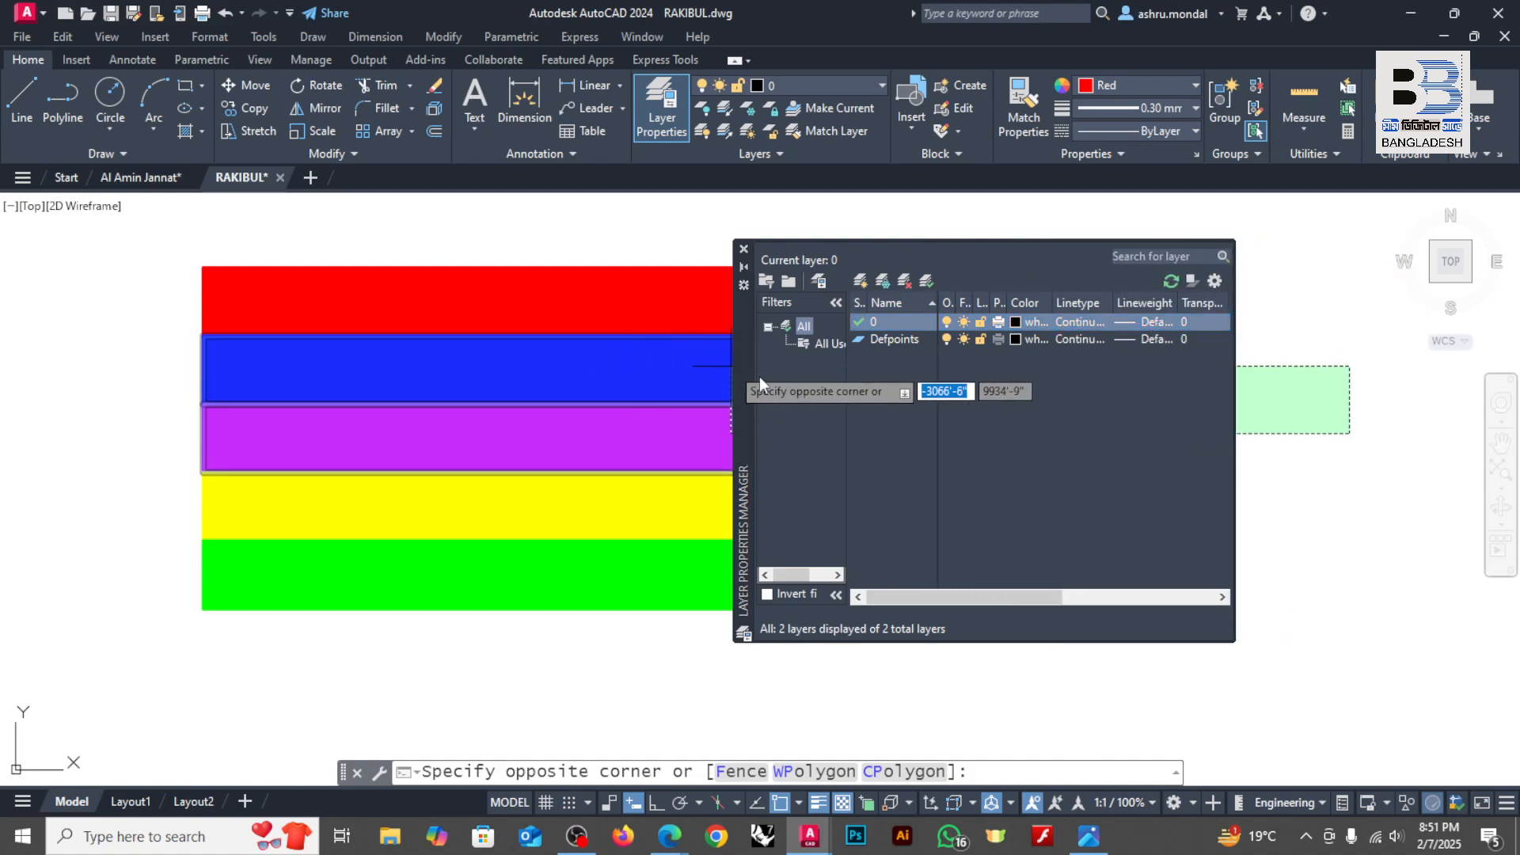
key(Escape)
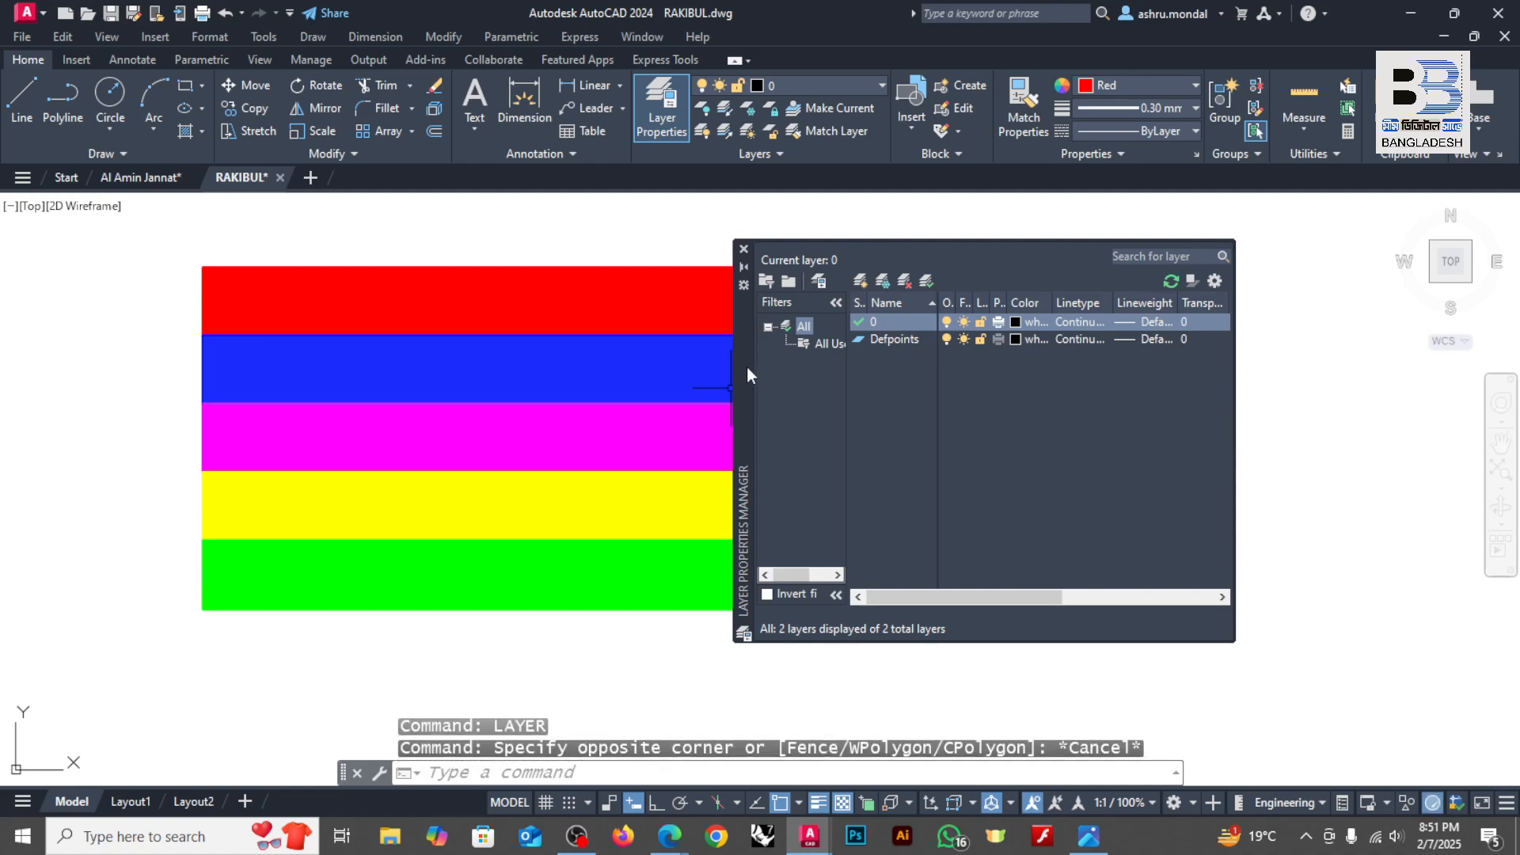
mouse_move(744, 364)
mouse_down()
mouse_move(826, 380)
mouse_move(975, 372)
mouse_move(44, 458)
mouse_move(752, 388)
mouse_move(904, 354)
mouse_up()
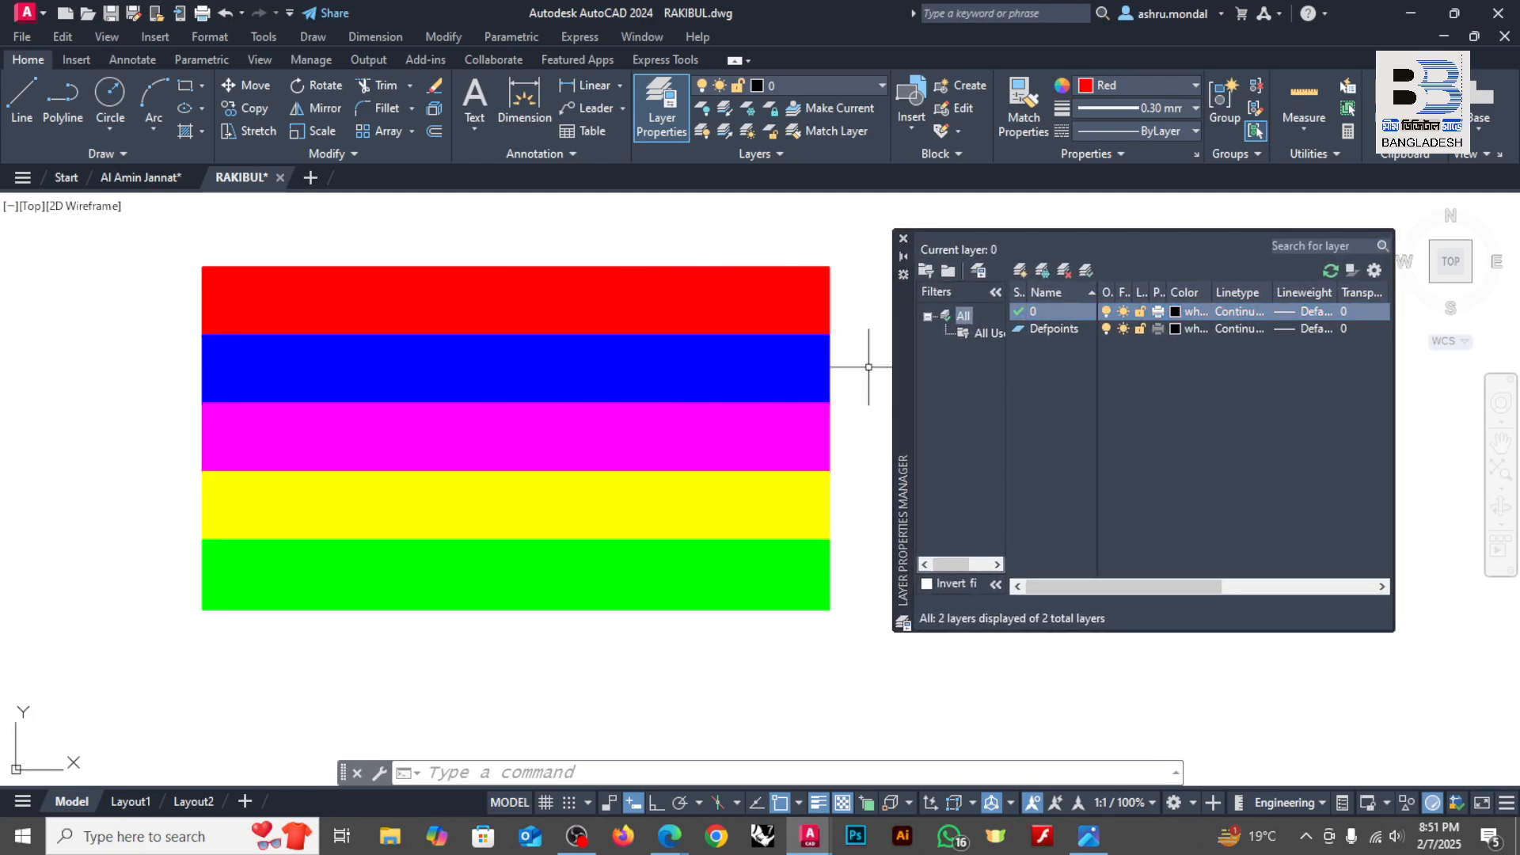
Step: Create a new layer and name it with a person's first name
key(super+plus)
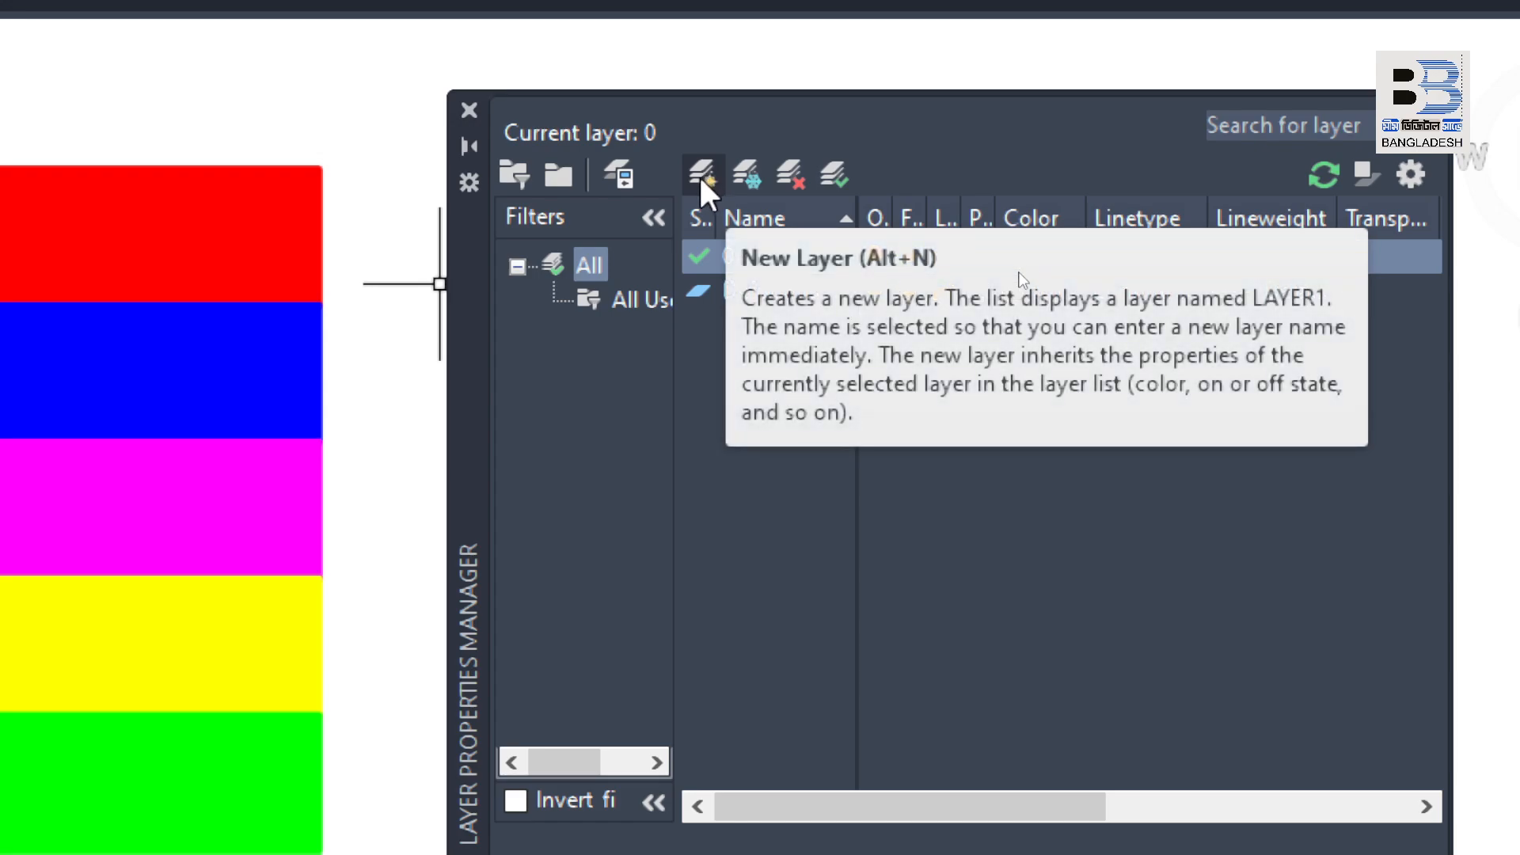
click(701, 178)
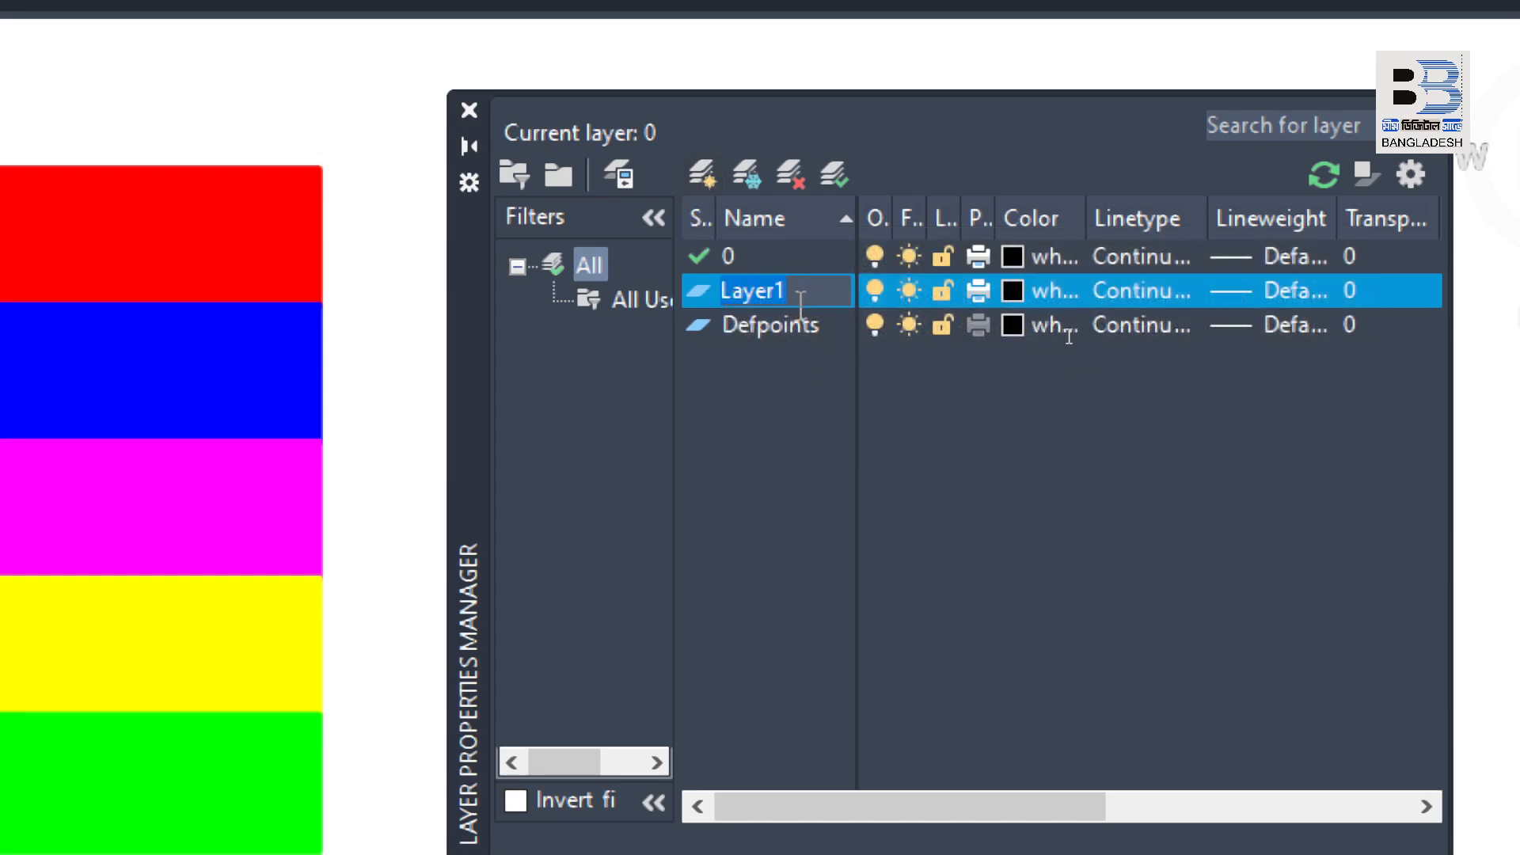
text(ashr)
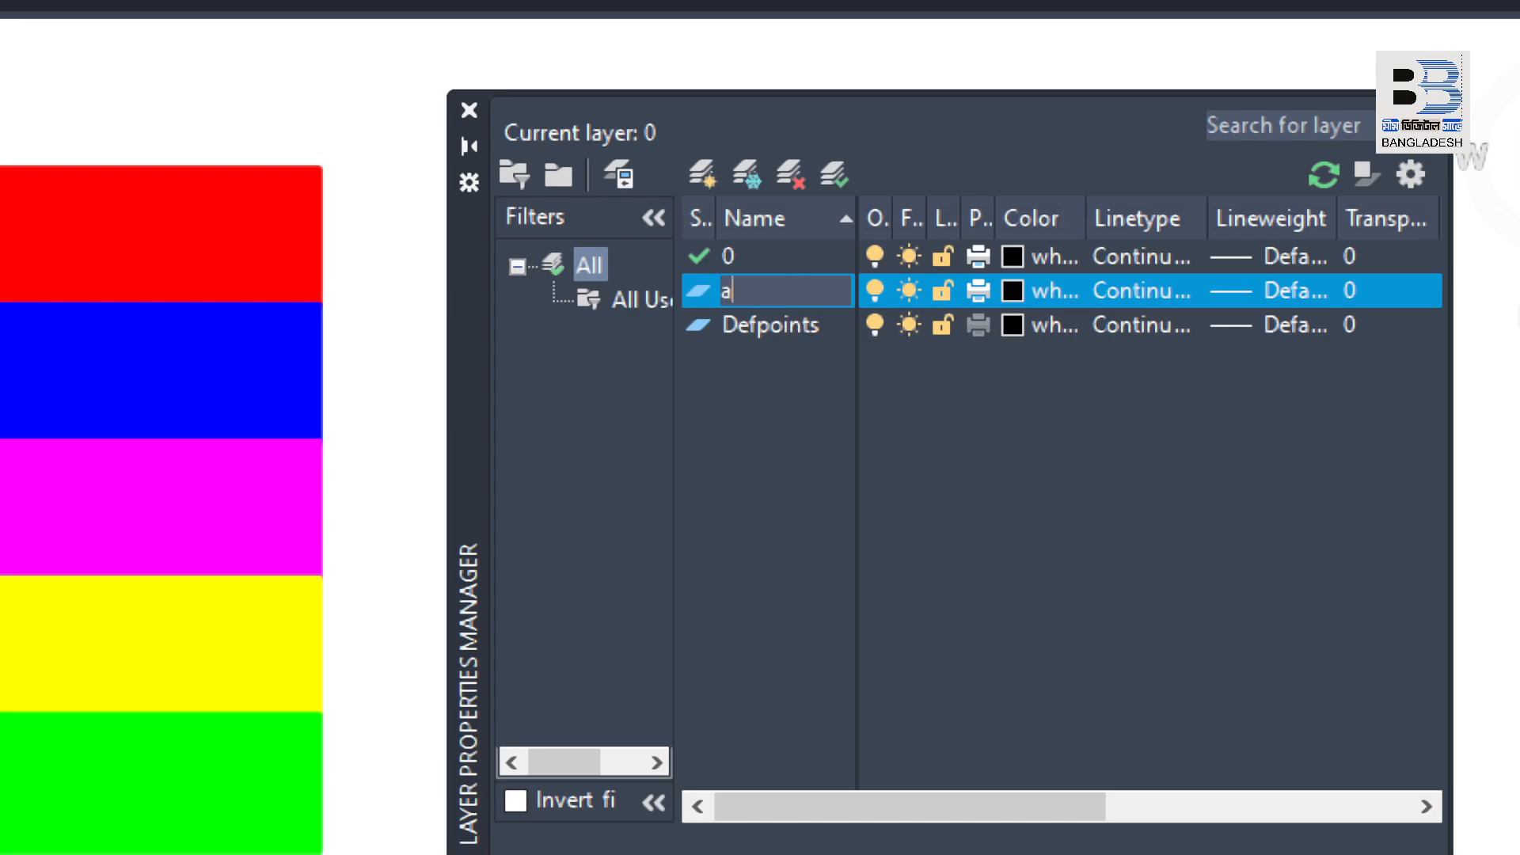
text(u)
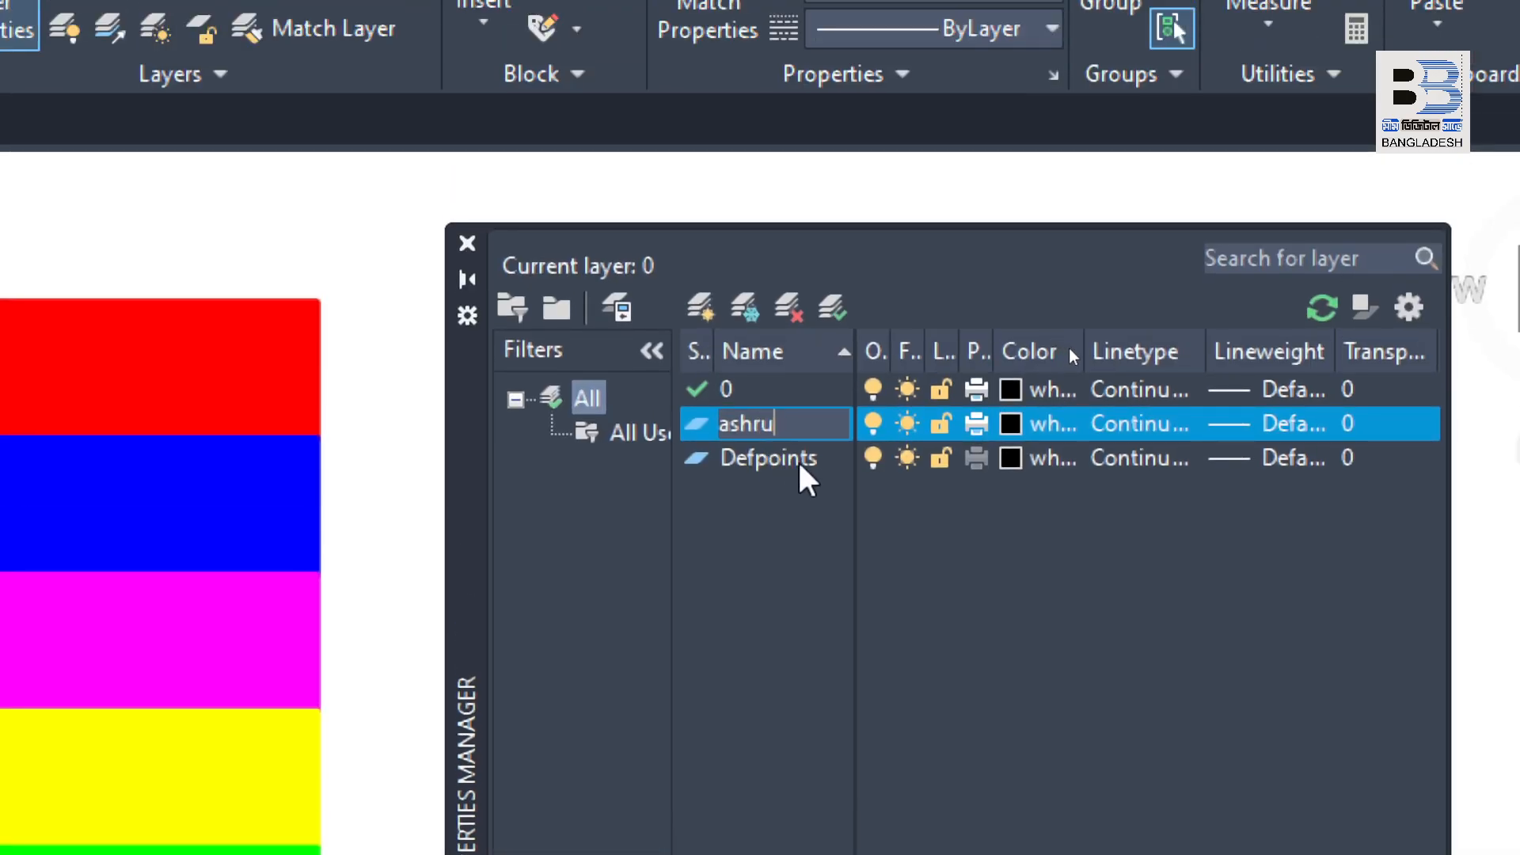
key(Return)
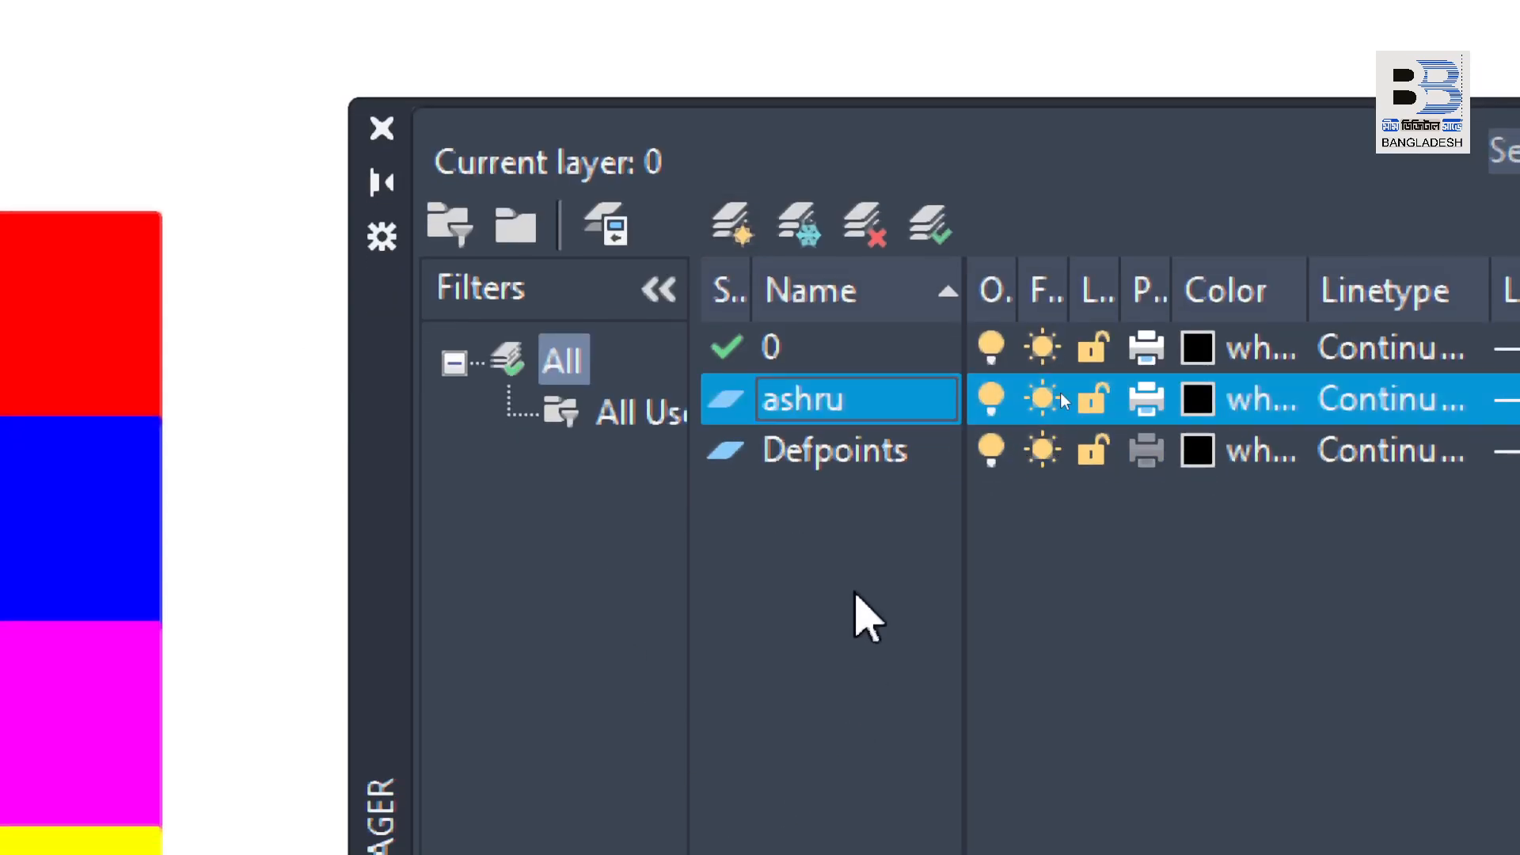
Step: Create a second custom layer and name it with another person's first name
key(alt+n)
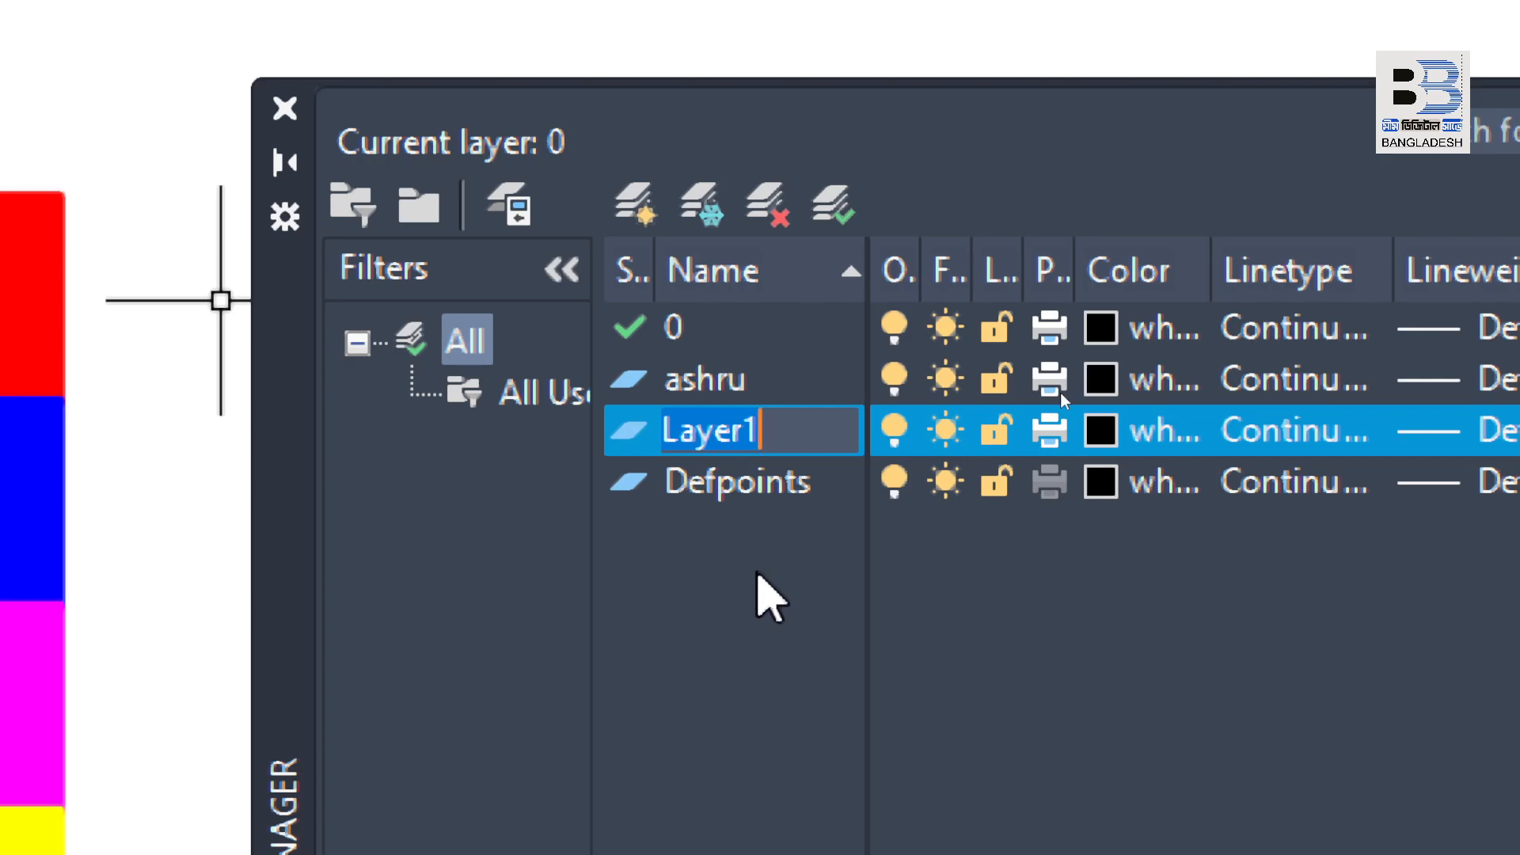
text(bis)
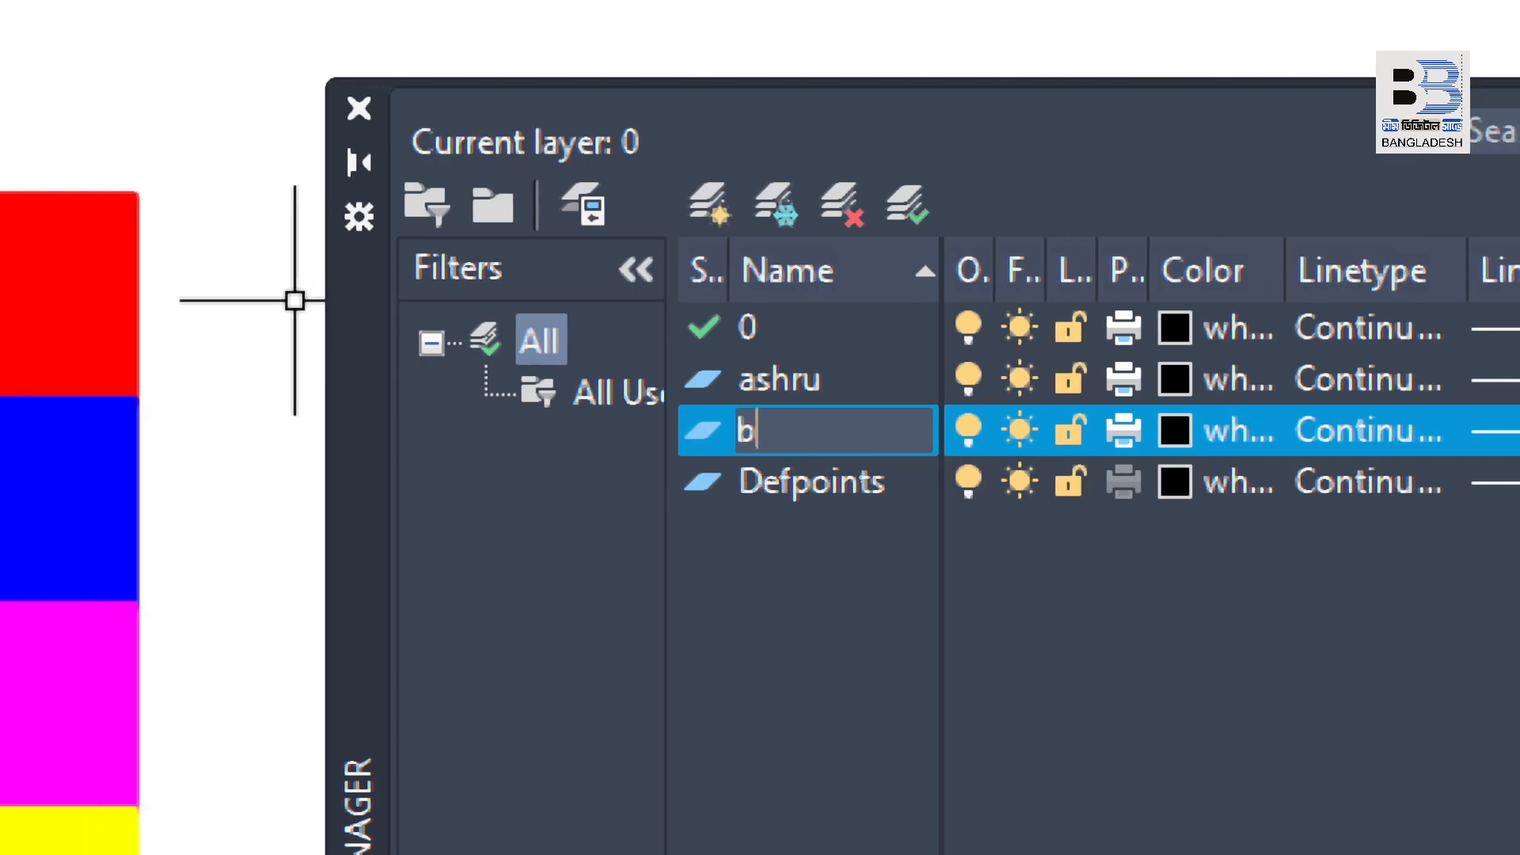
text(hwajit)
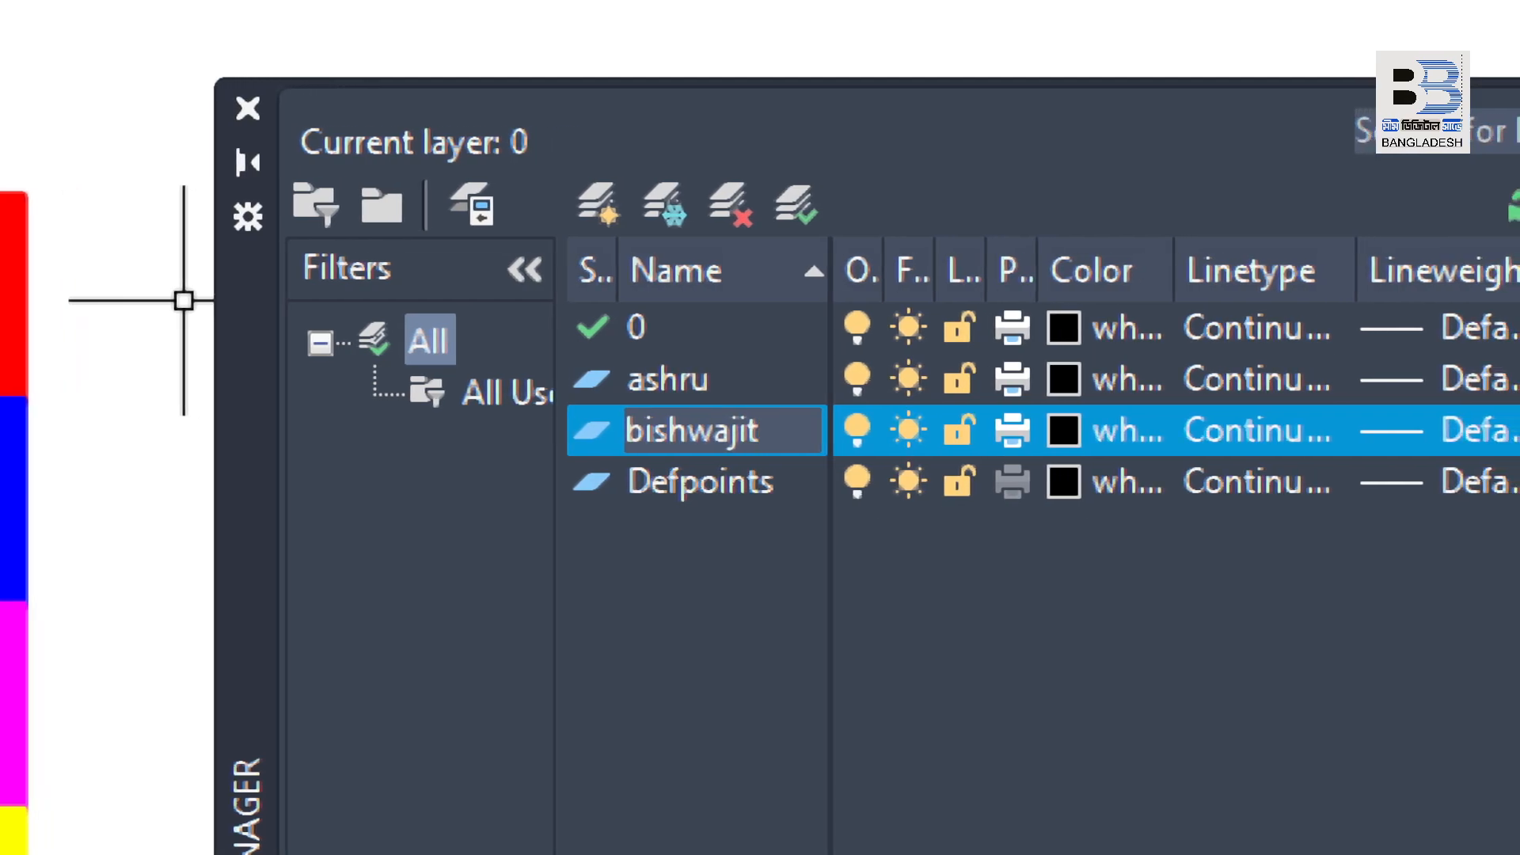
key(Return)
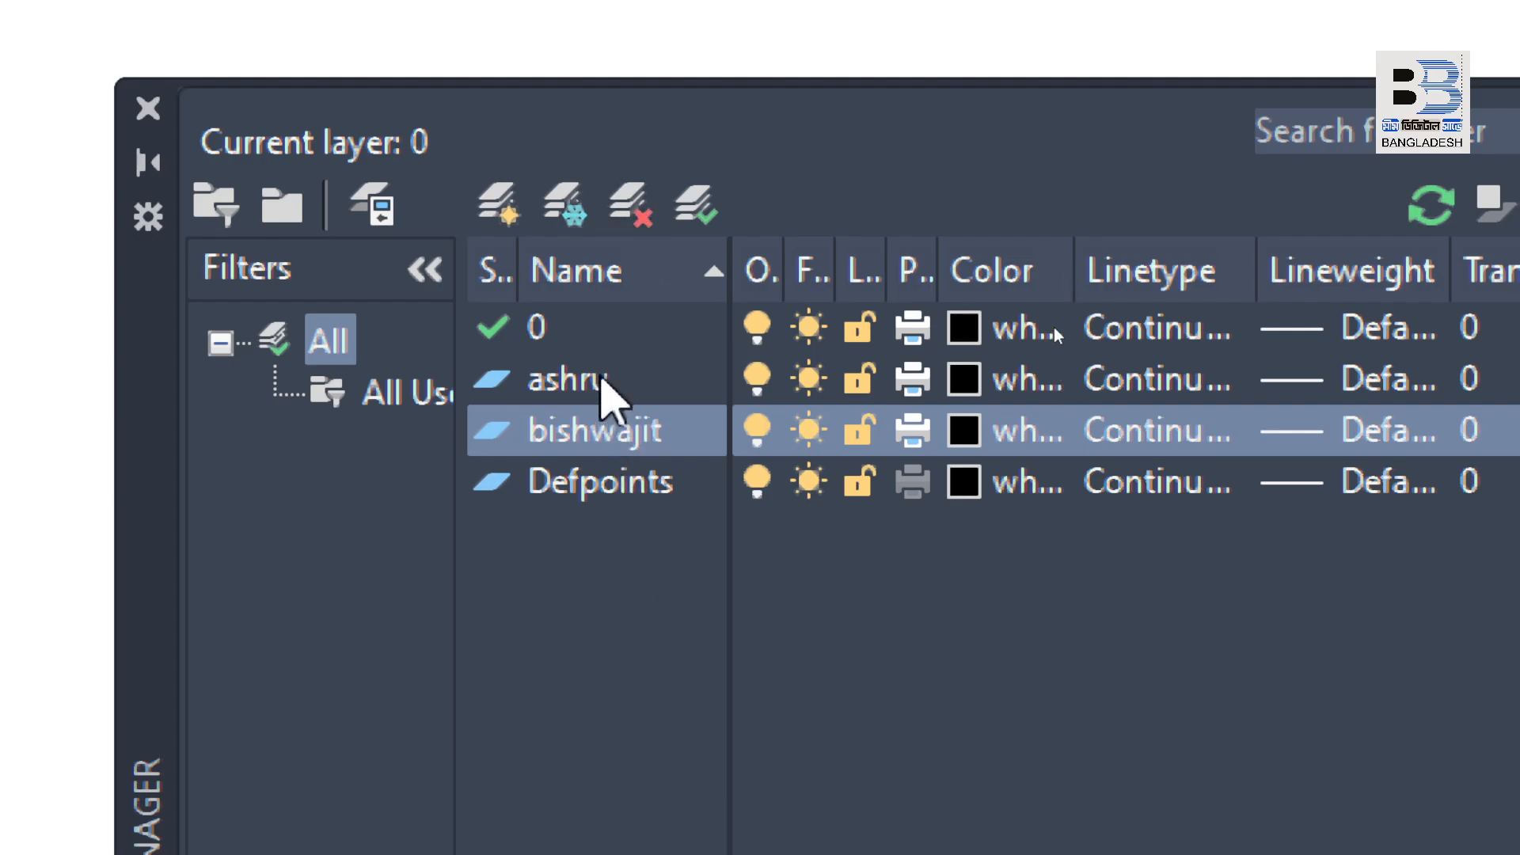
Step: Delete the second person-named layer, the one listed just above Defpoints
click(600, 378)
click(620, 445)
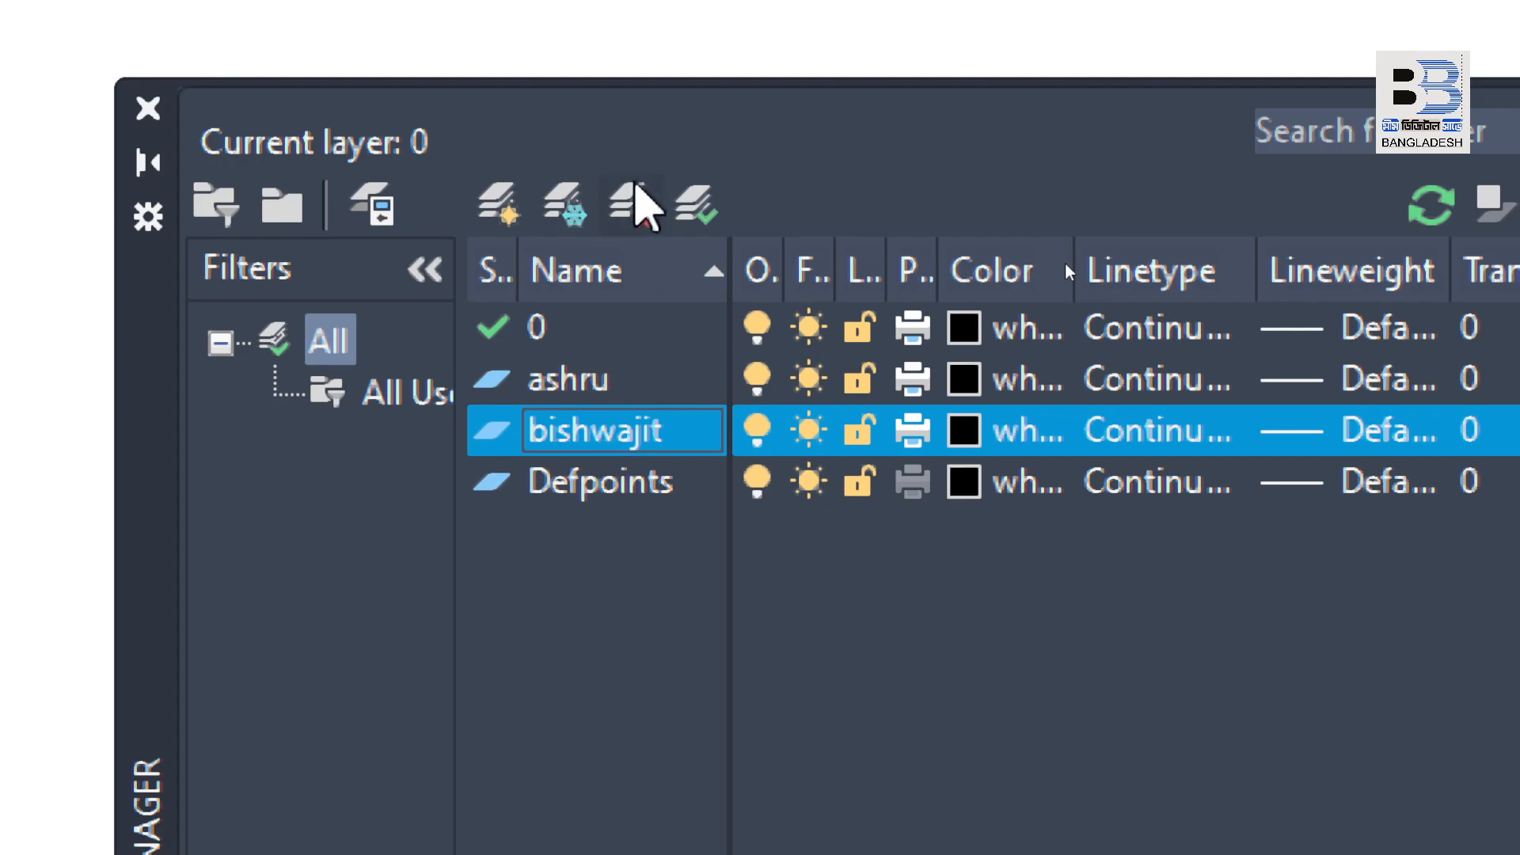
click(637, 209)
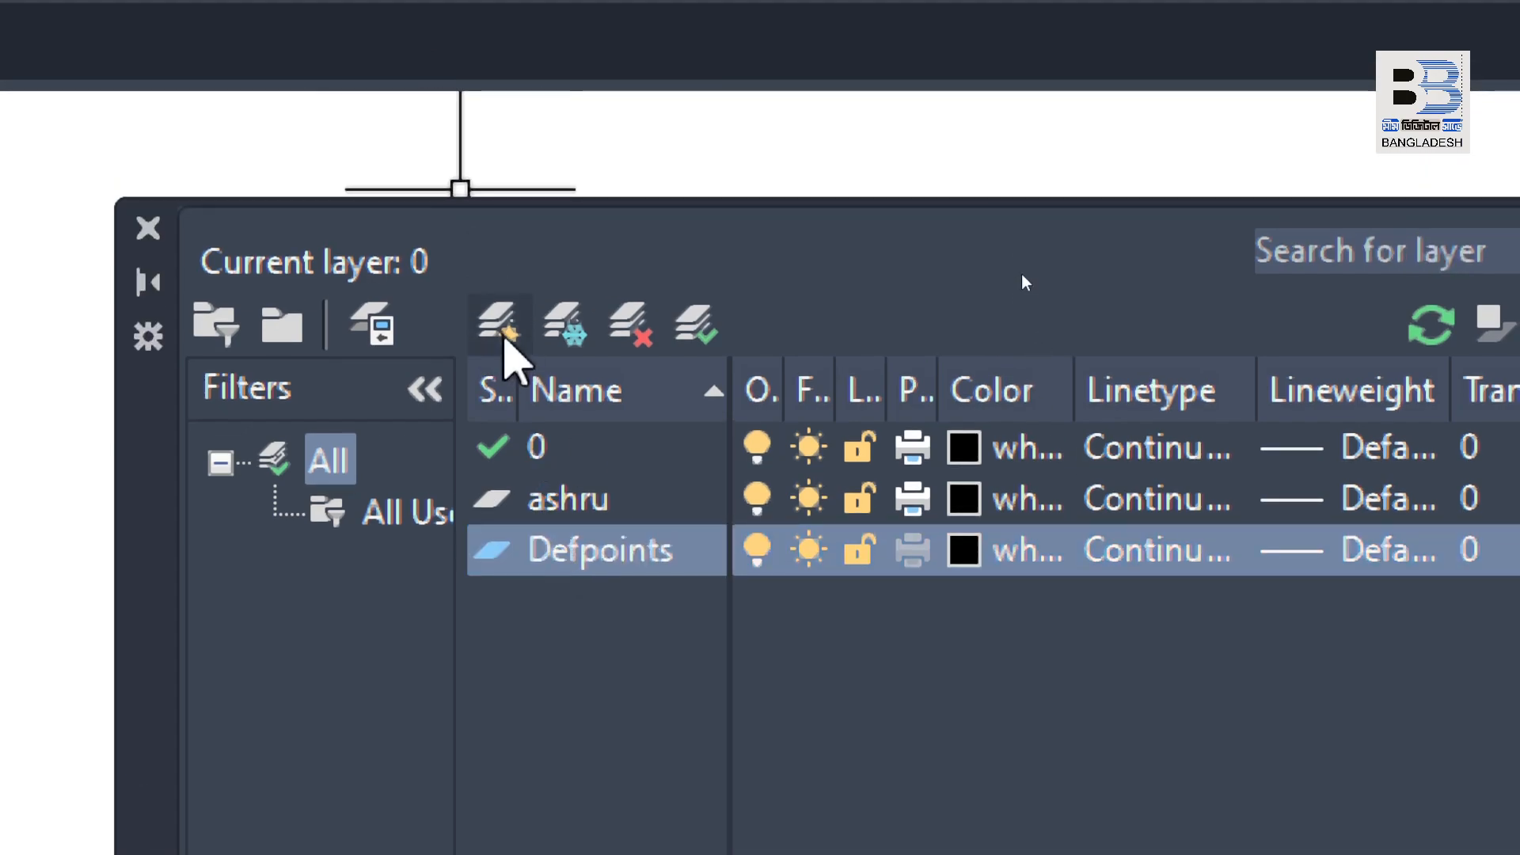
Step: Recreate the deleted layer and give it the same person's first name
click(502, 206)
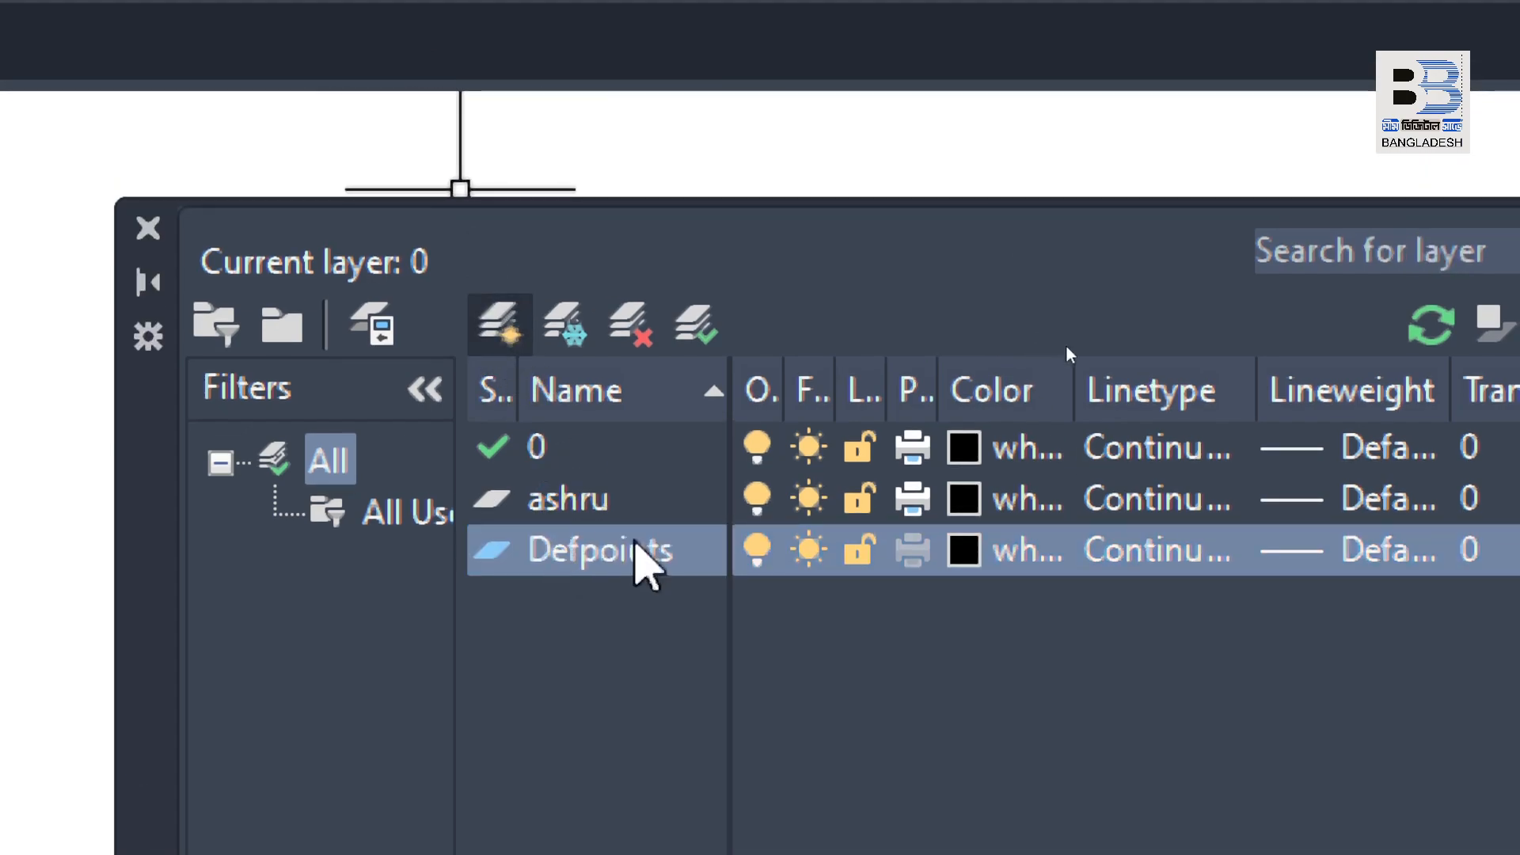
text(bi)
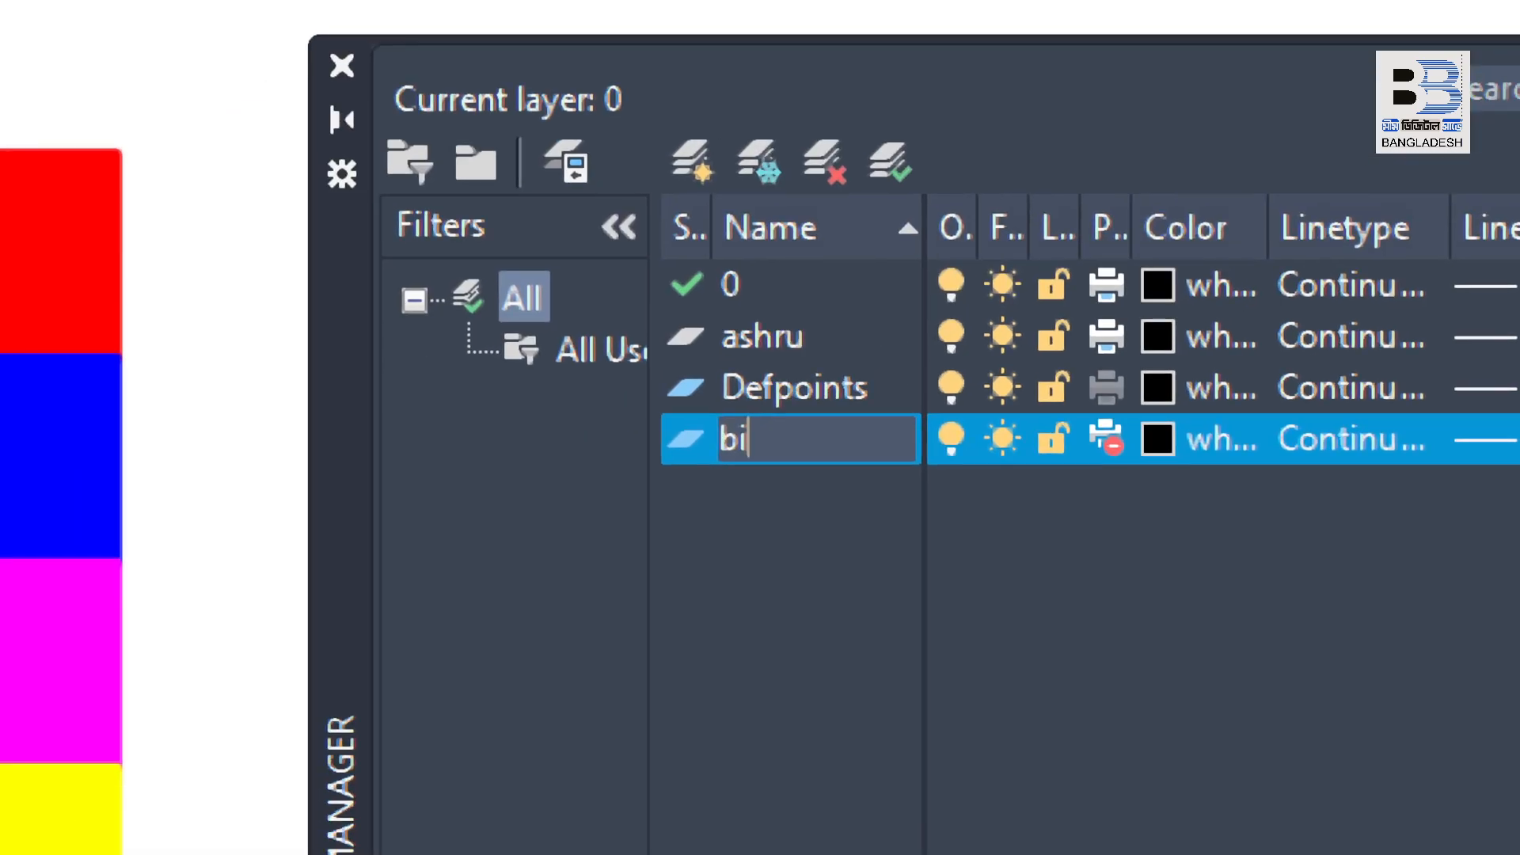
text(shwajit)
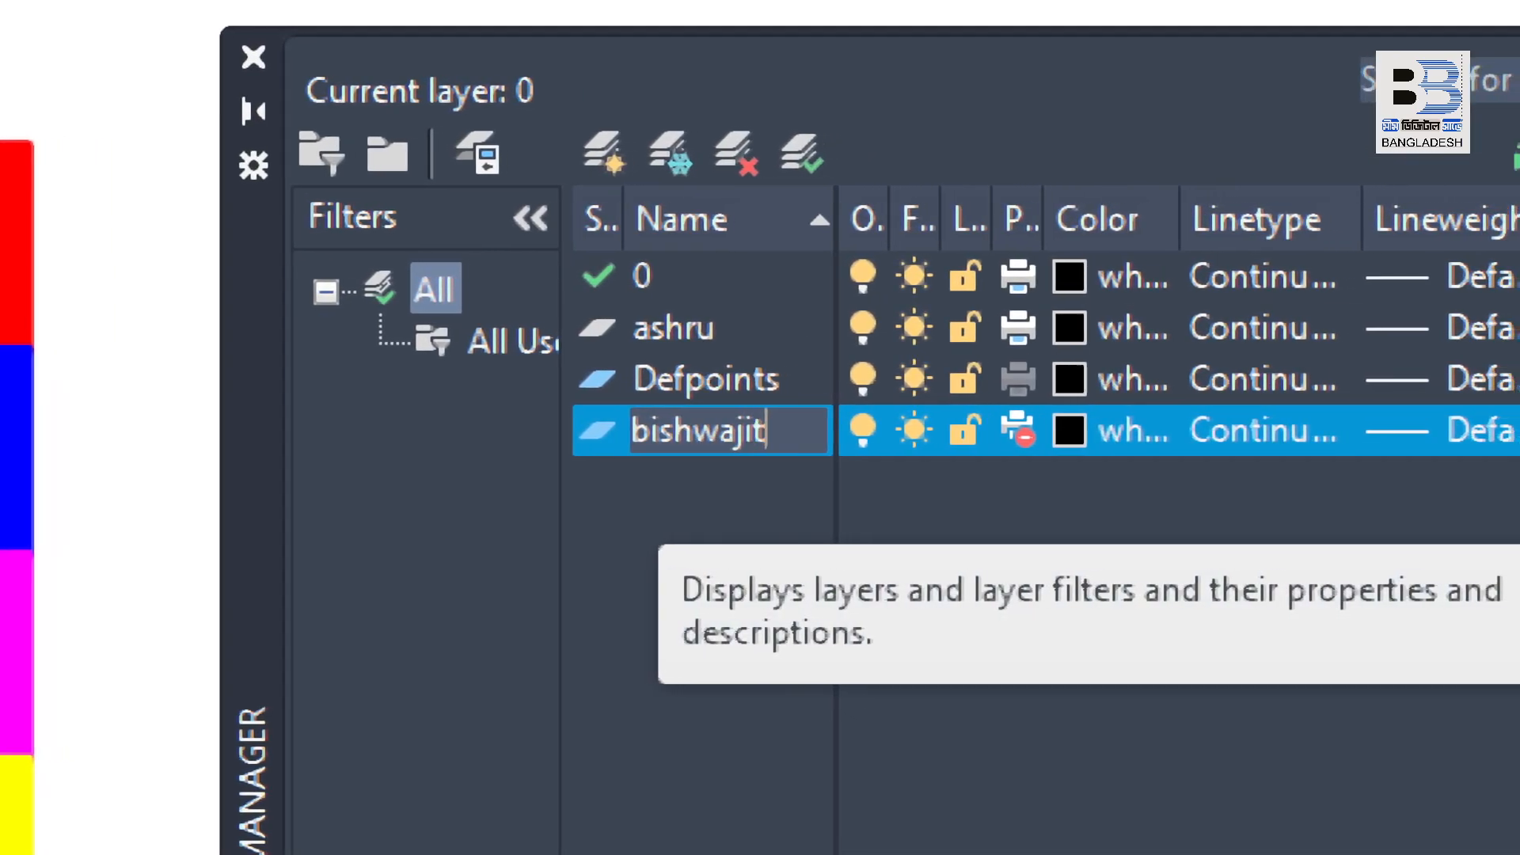
key(Return)
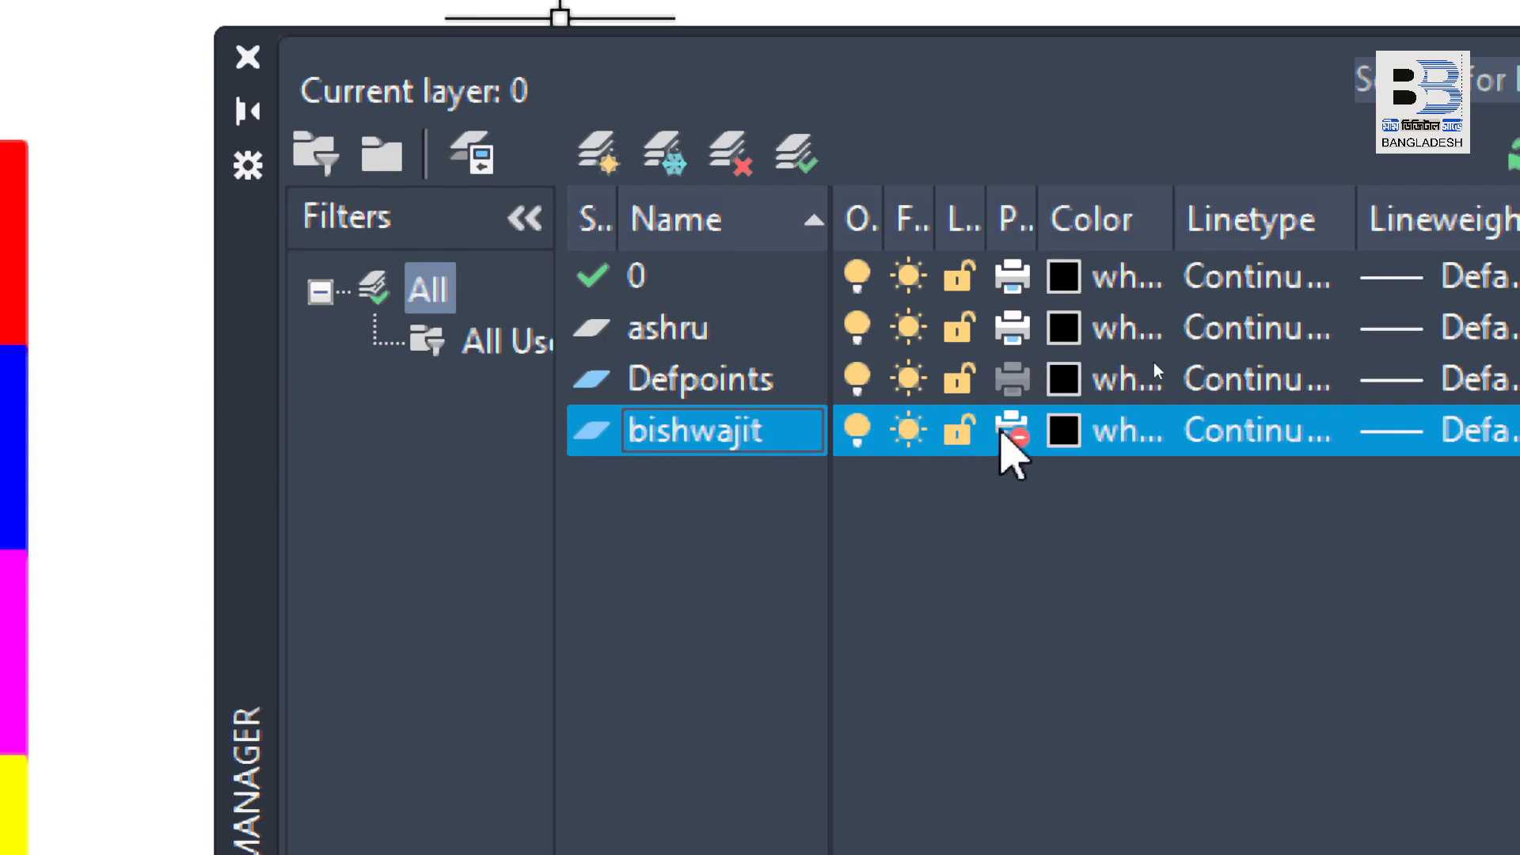
Step: Enable plotting for the recreated layer listed below Defpoints
click(1013, 426)
click(1013, 429)
click(1026, 402)
click(1014, 431)
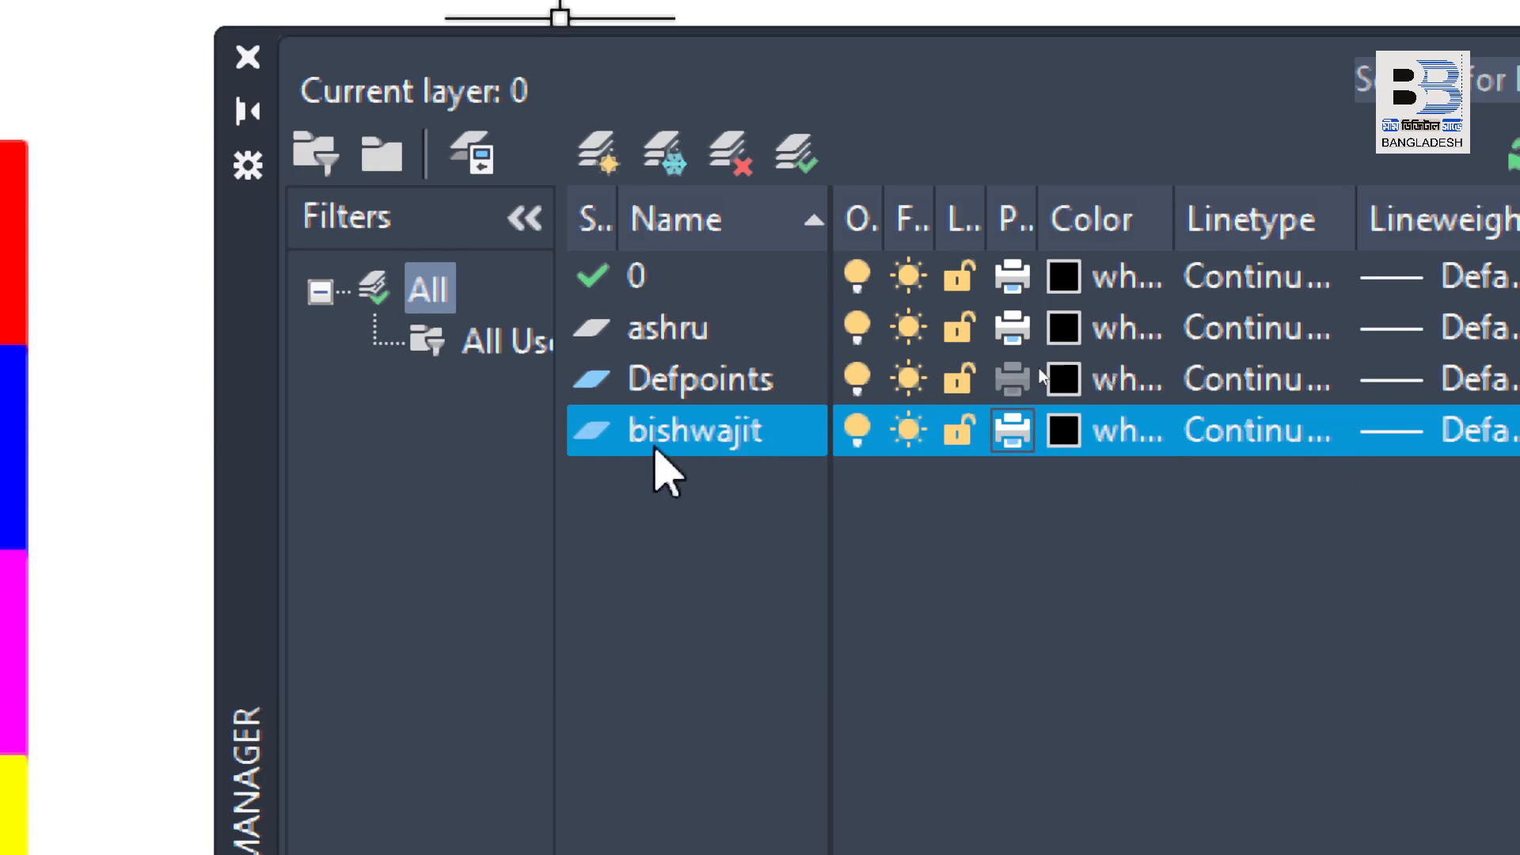
Step: Set the first person-named layer, listed directly below layer 0, as the current layer
click(703, 336)
click(670, 346)
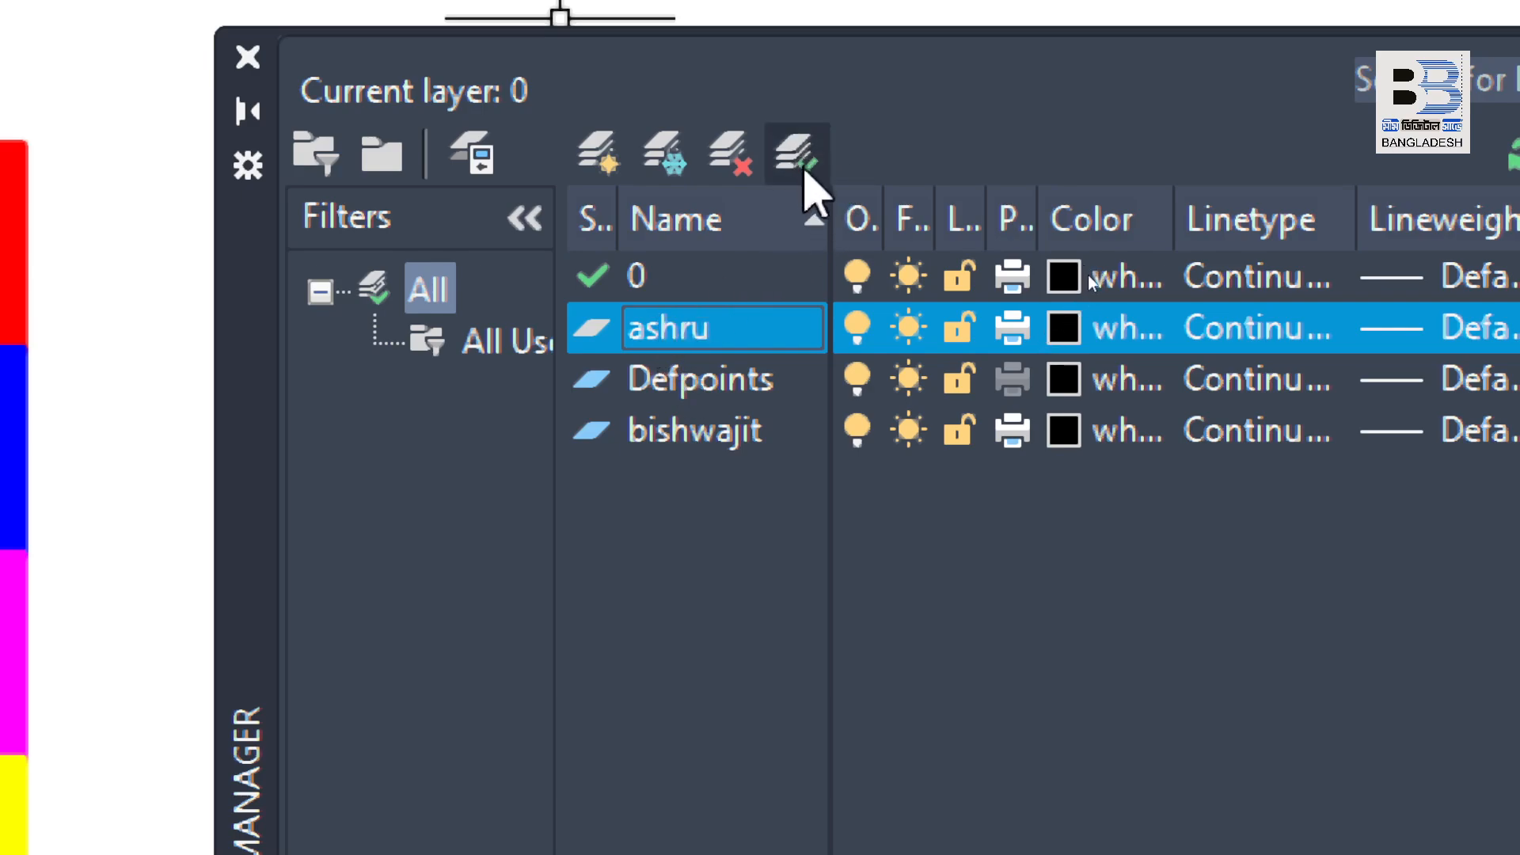
click(804, 173)
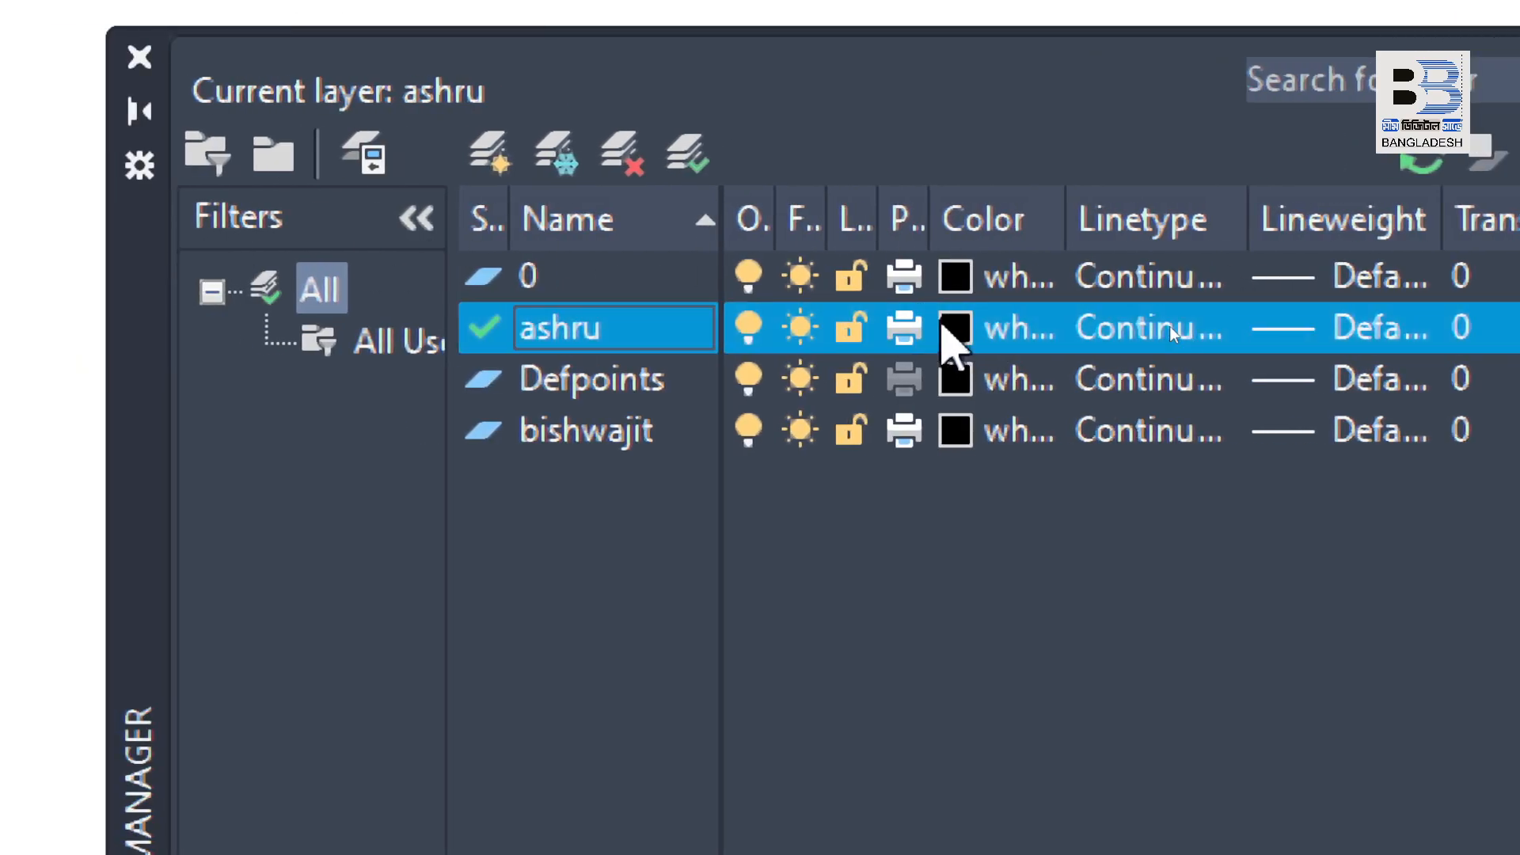
click(954, 339)
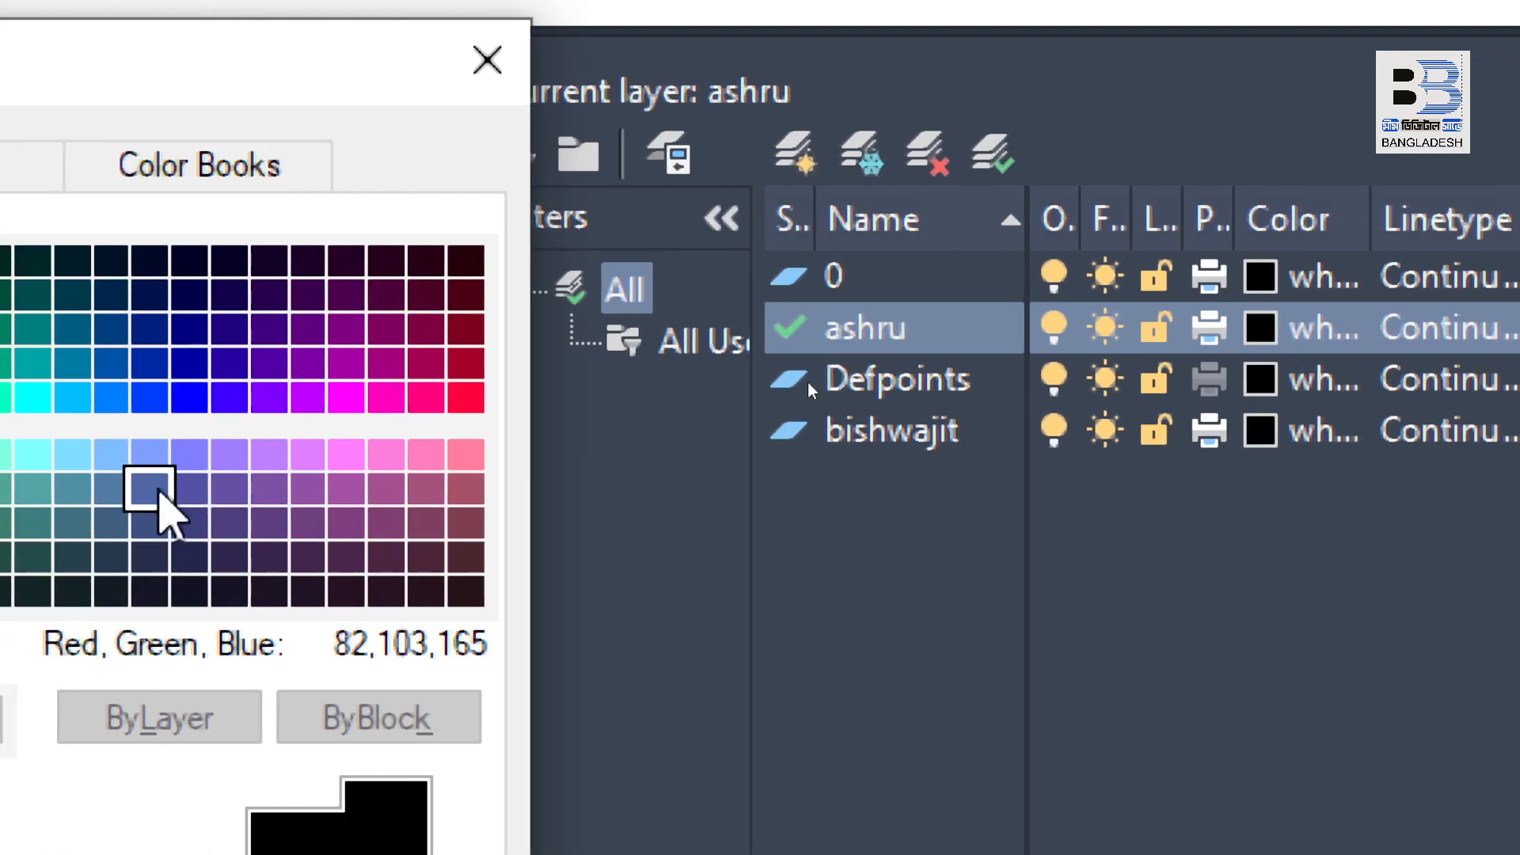
click(346, 396)
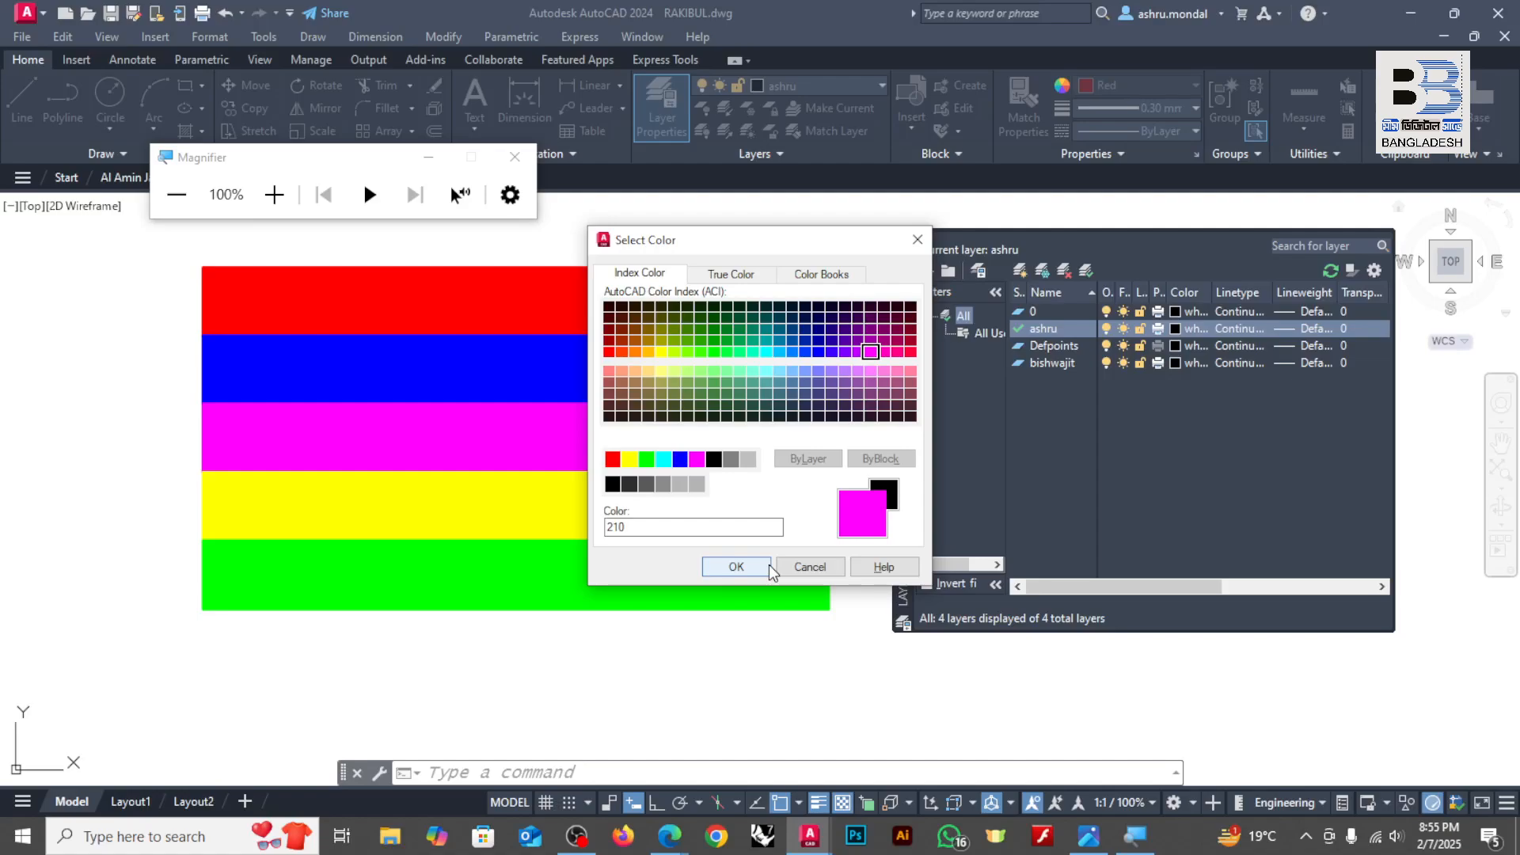
click(919, 241)
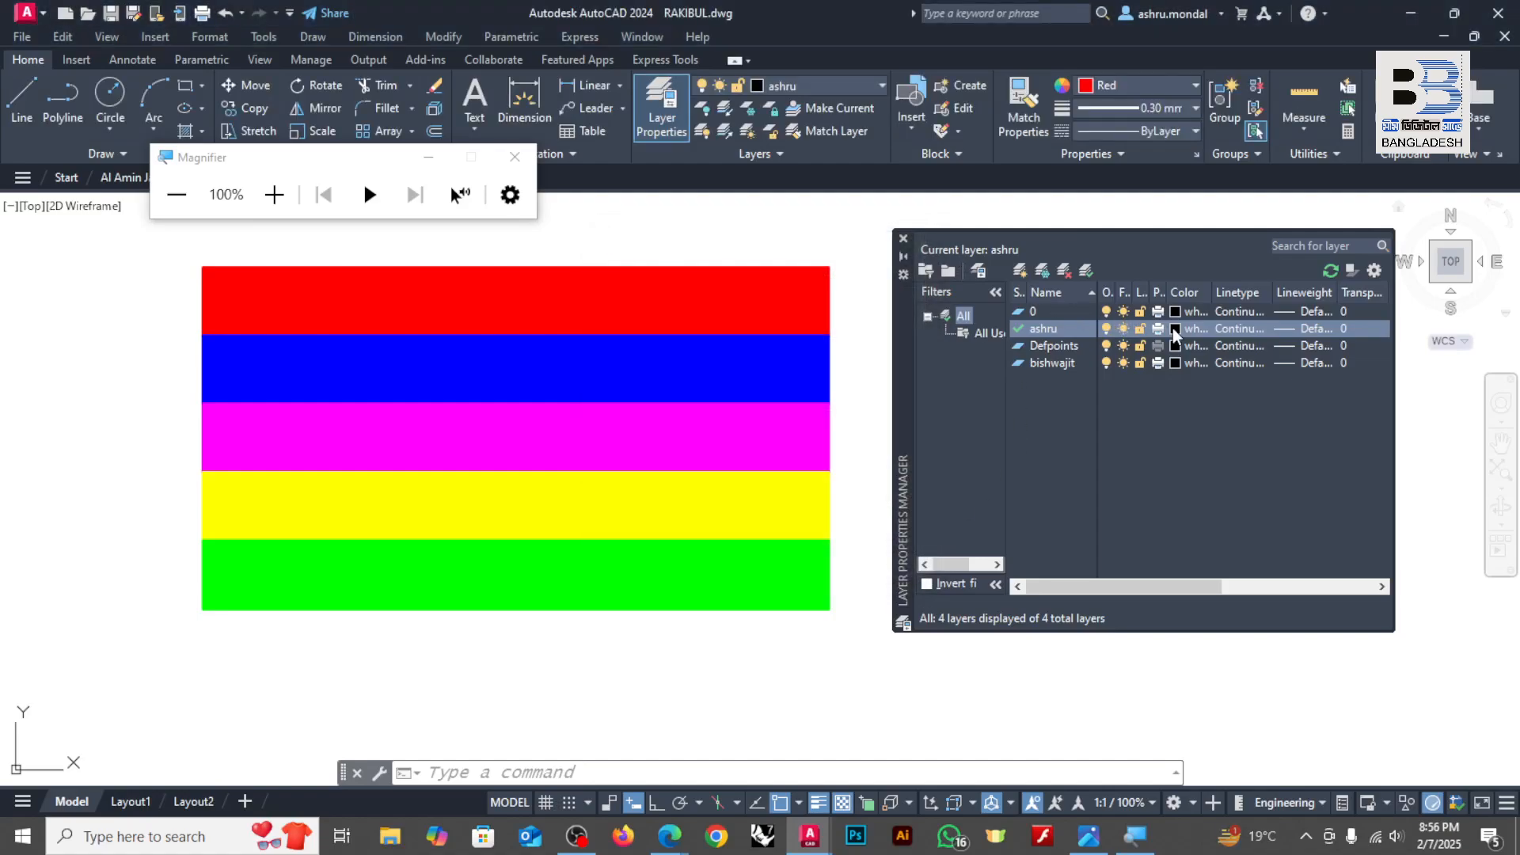
Step: Set the current layer's color to index color 210
click(1175, 330)
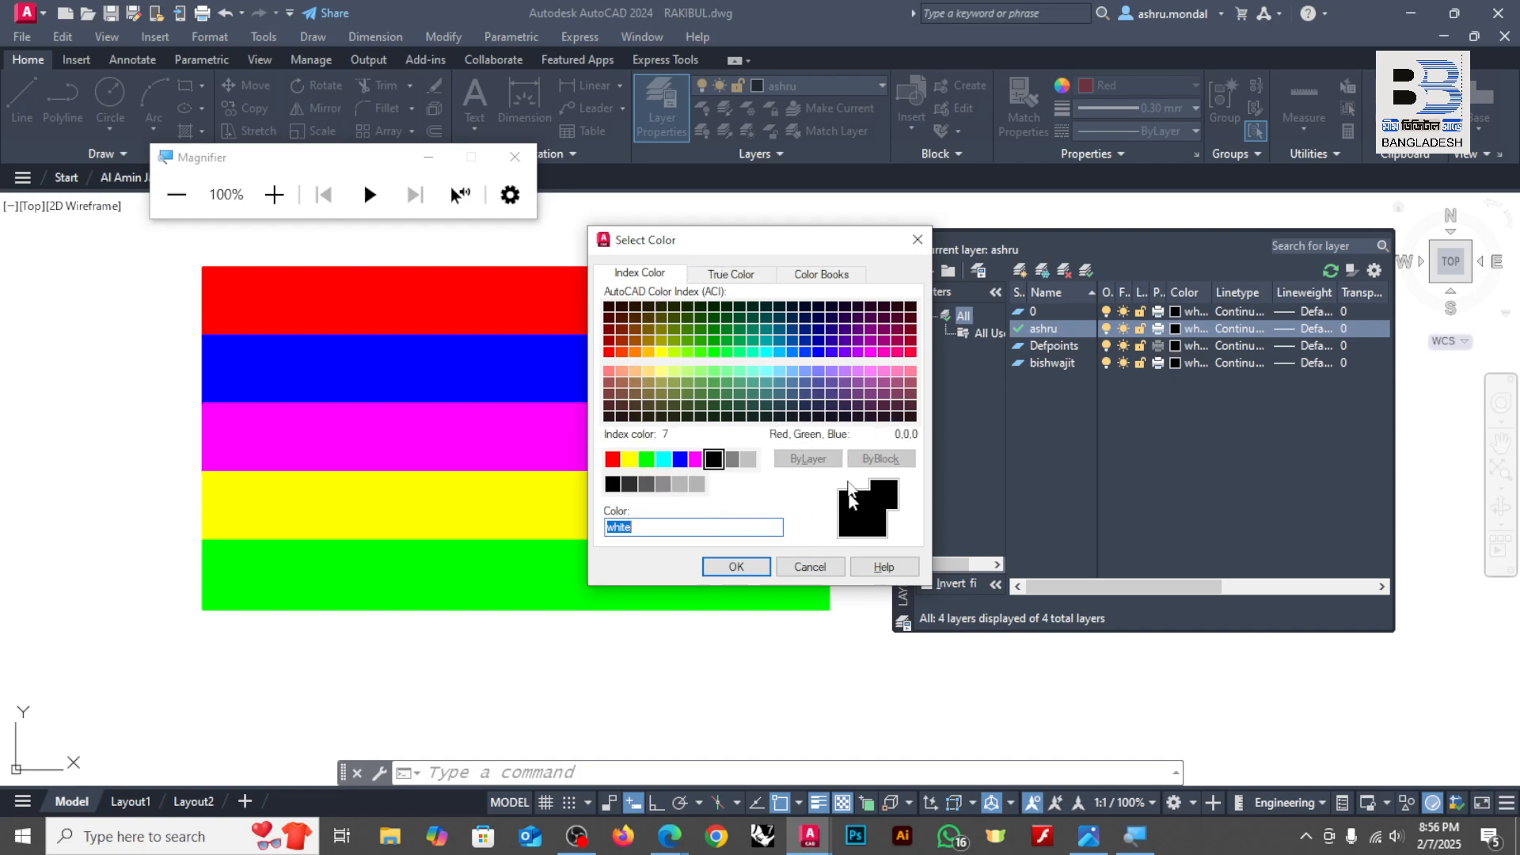
click(871, 353)
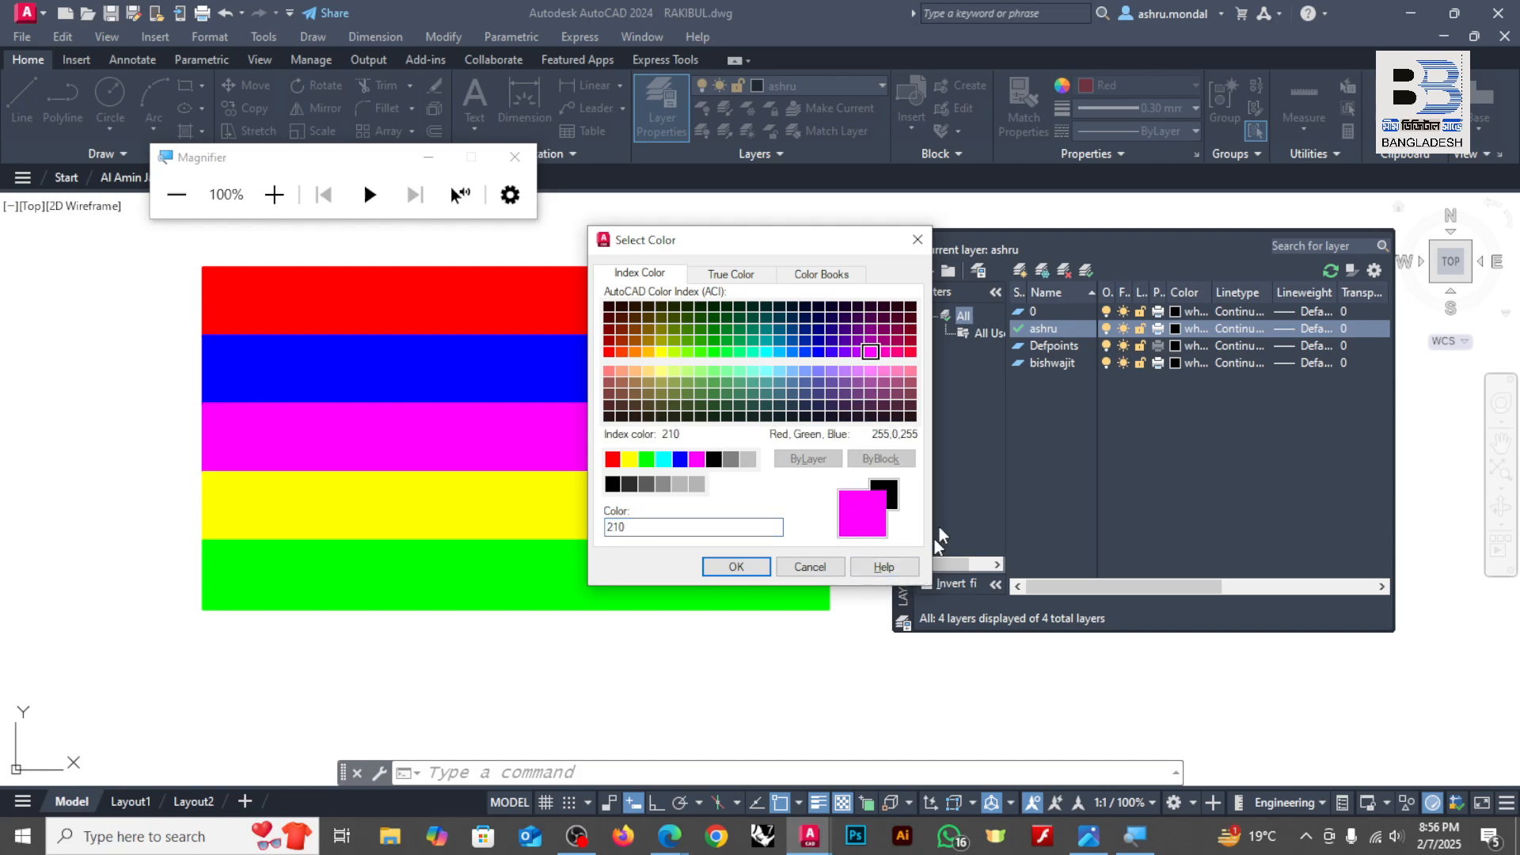
click(737, 567)
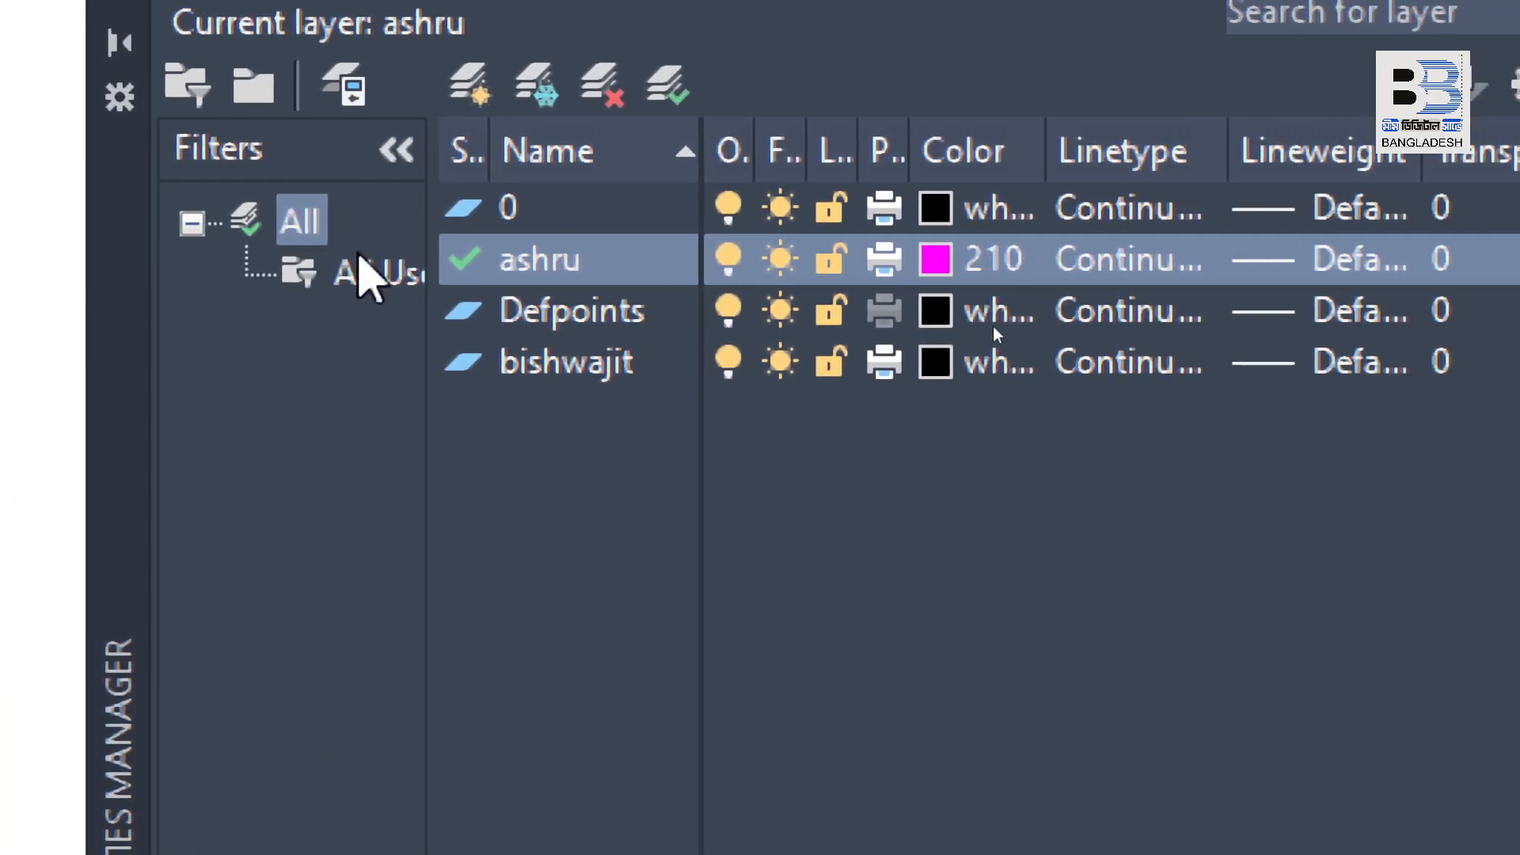
Step: Set the color of the person-named layer below Defpoints to blue
click(541, 369)
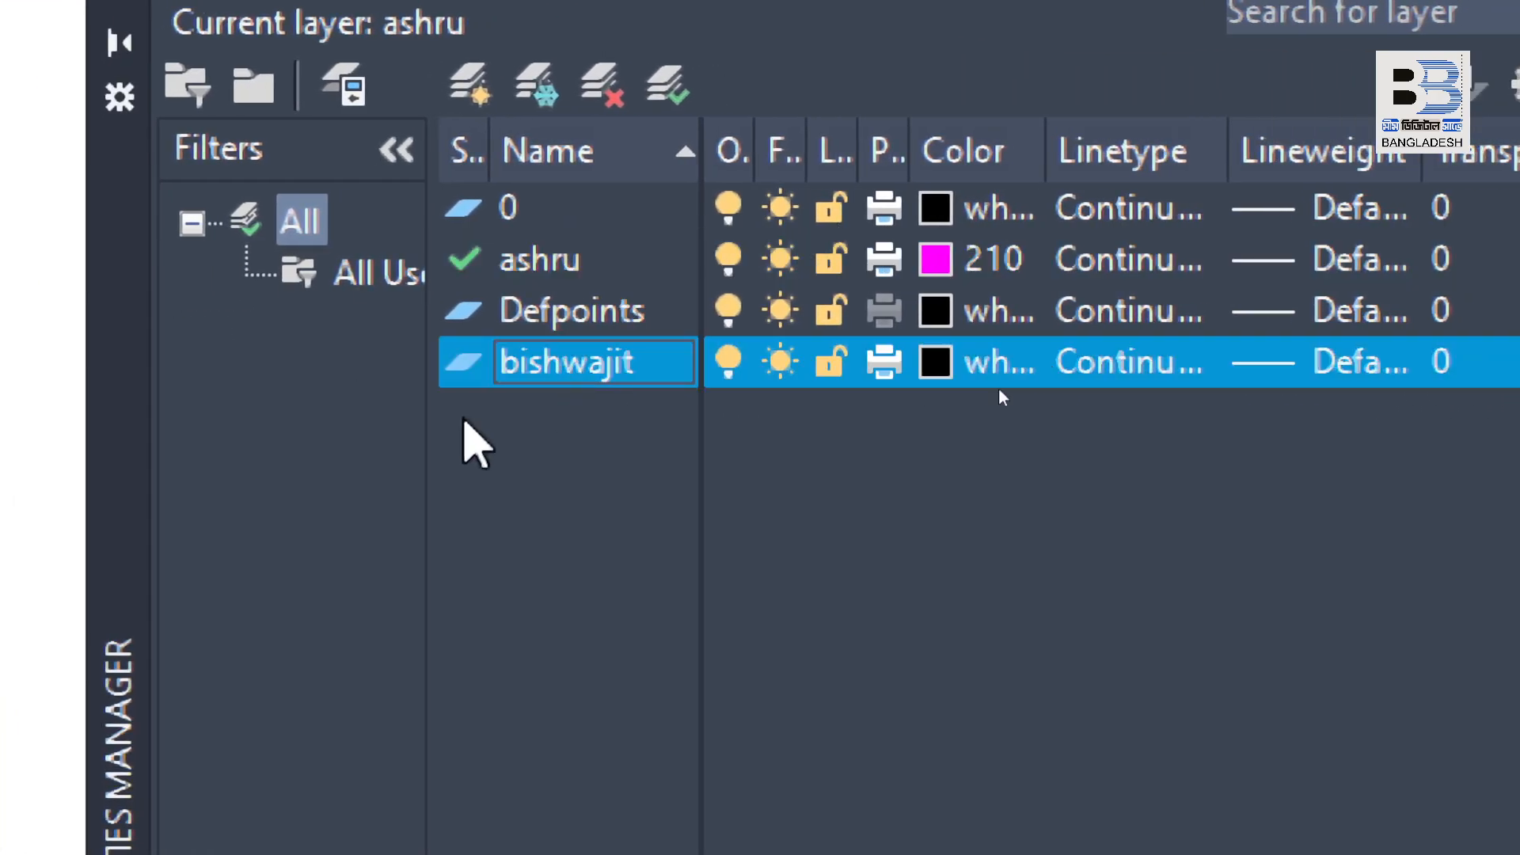
click(955, 362)
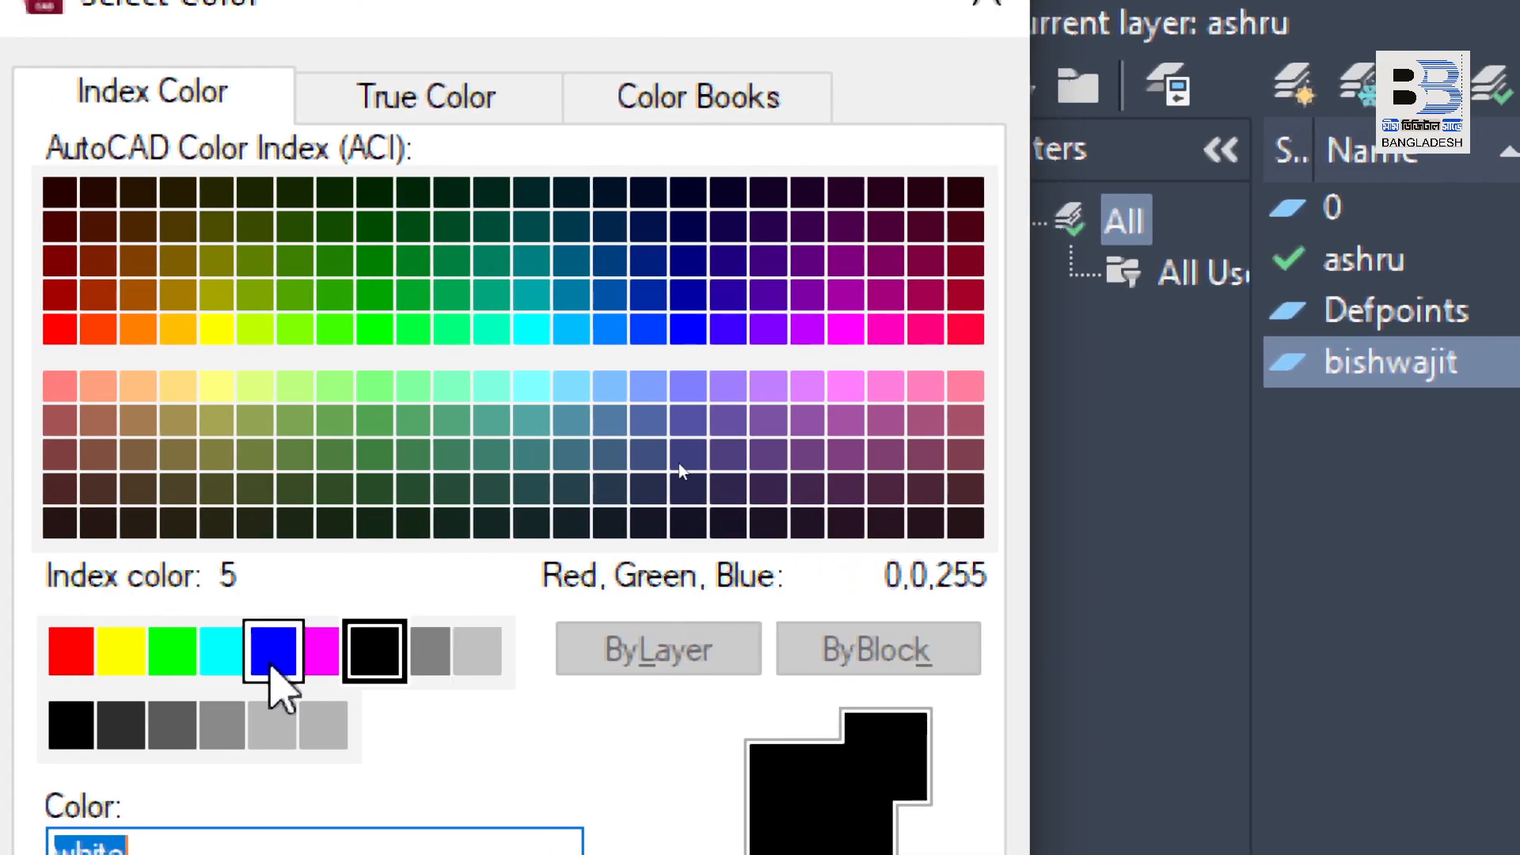
click(134, 653)
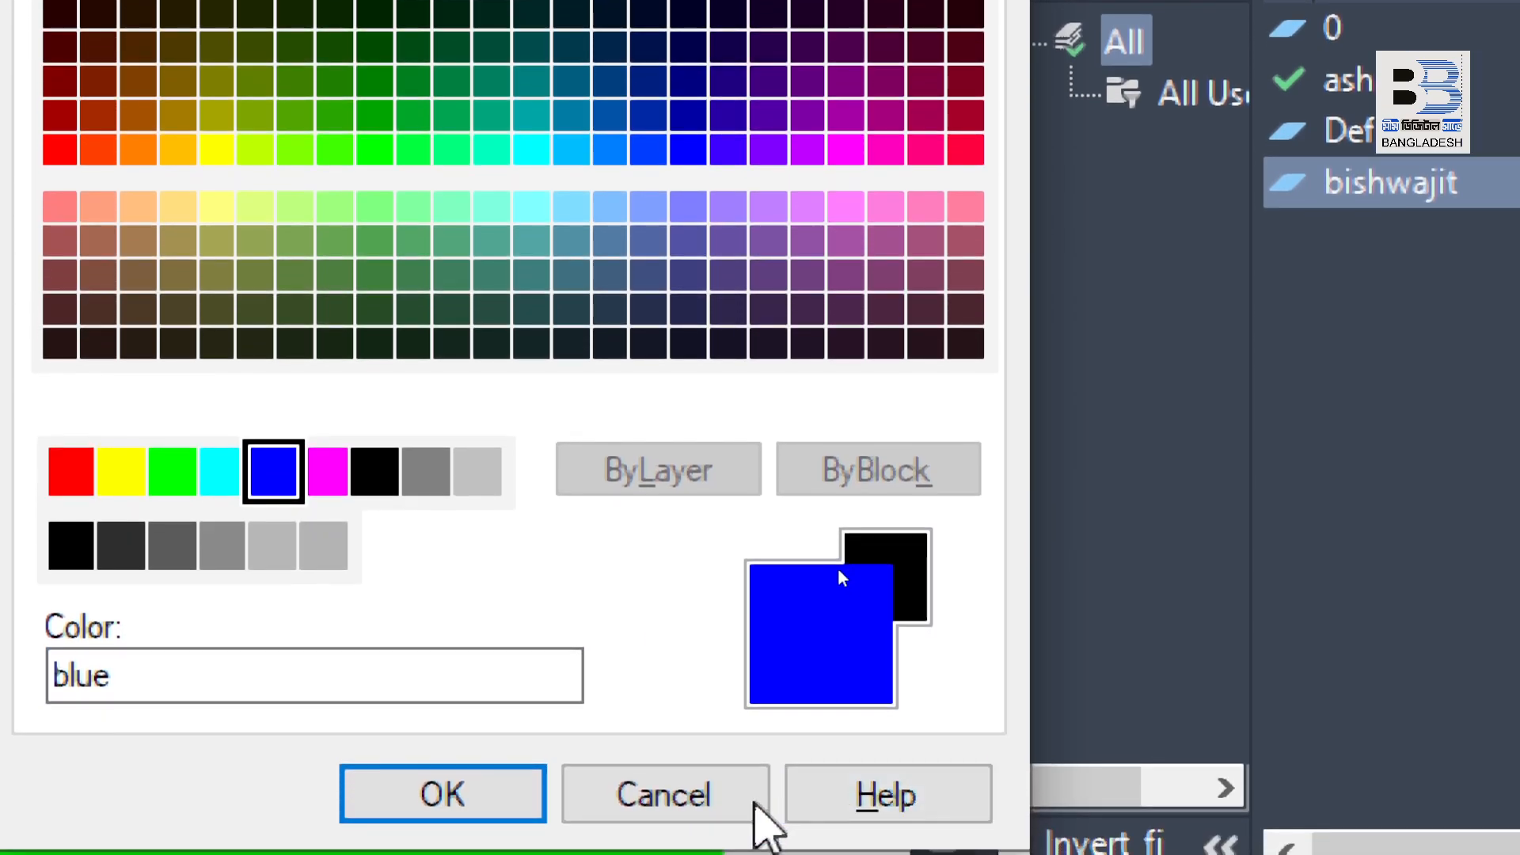
click(428, 792)
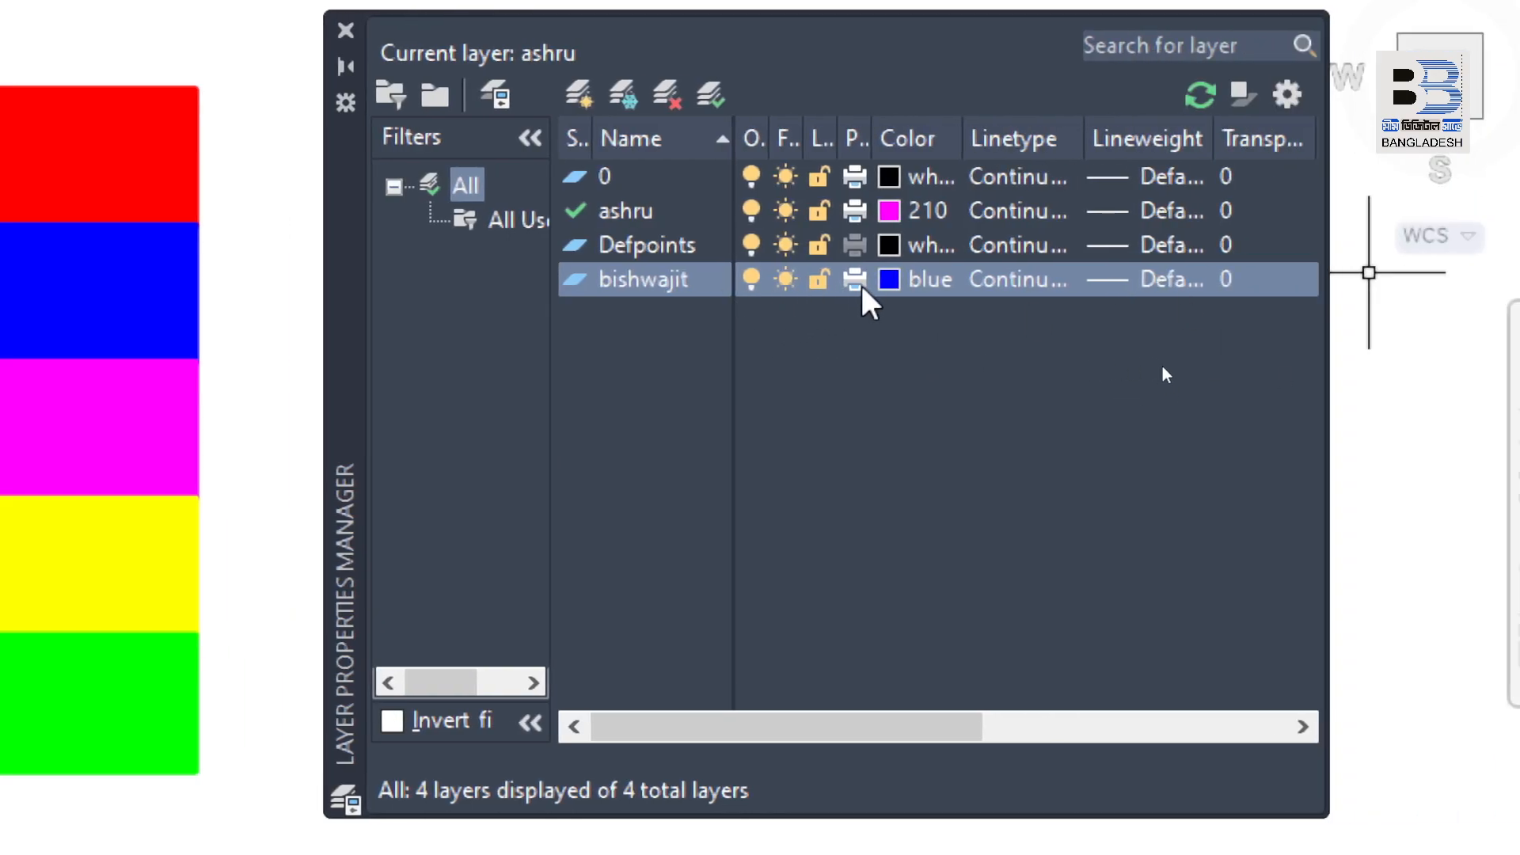
Step: Create a third custom layer and name it with a person's full name
click(578, 93)
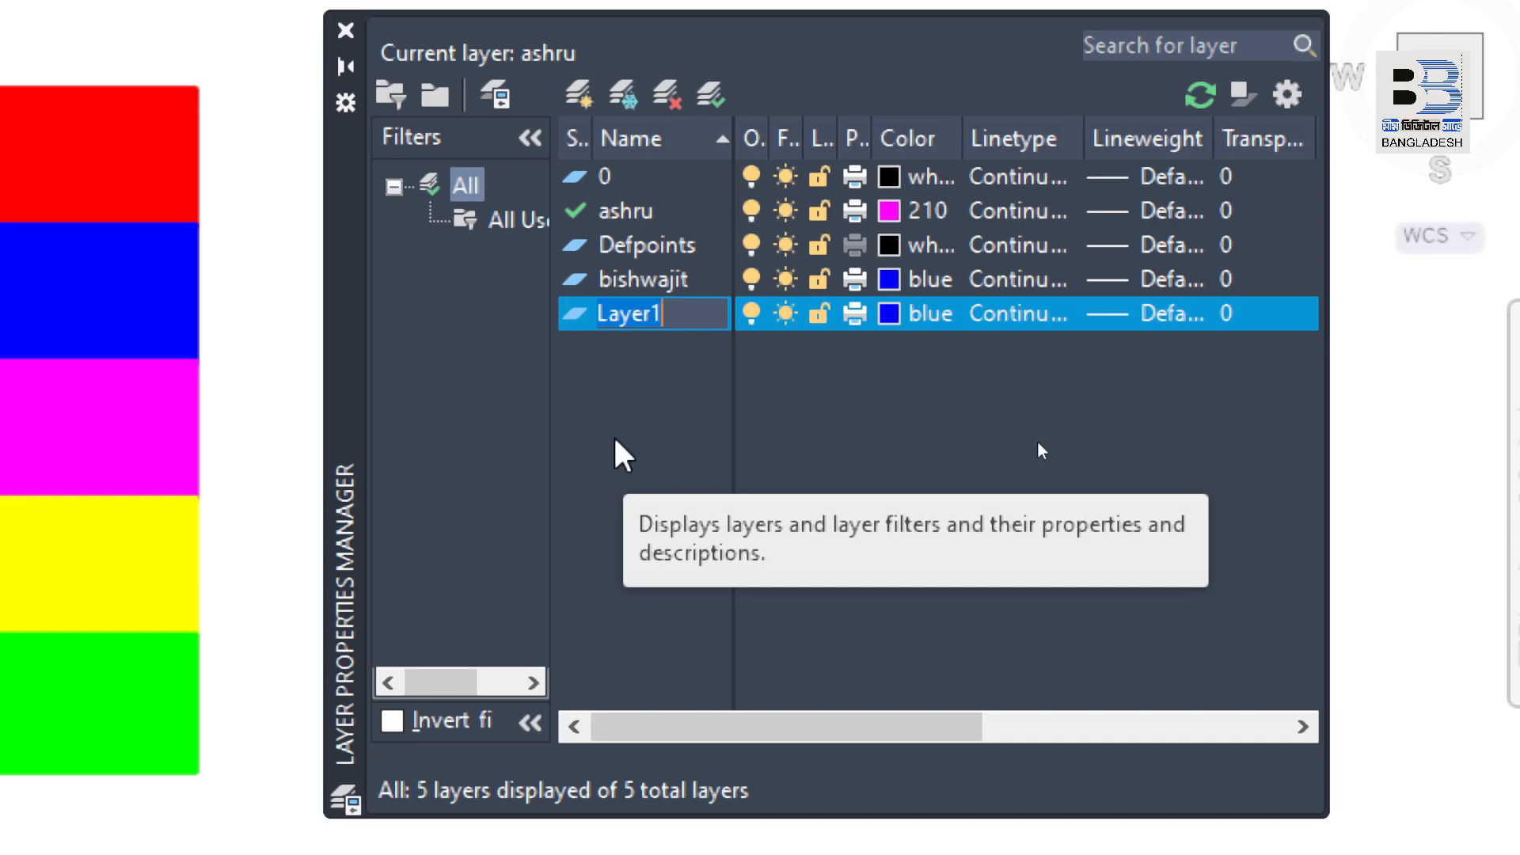
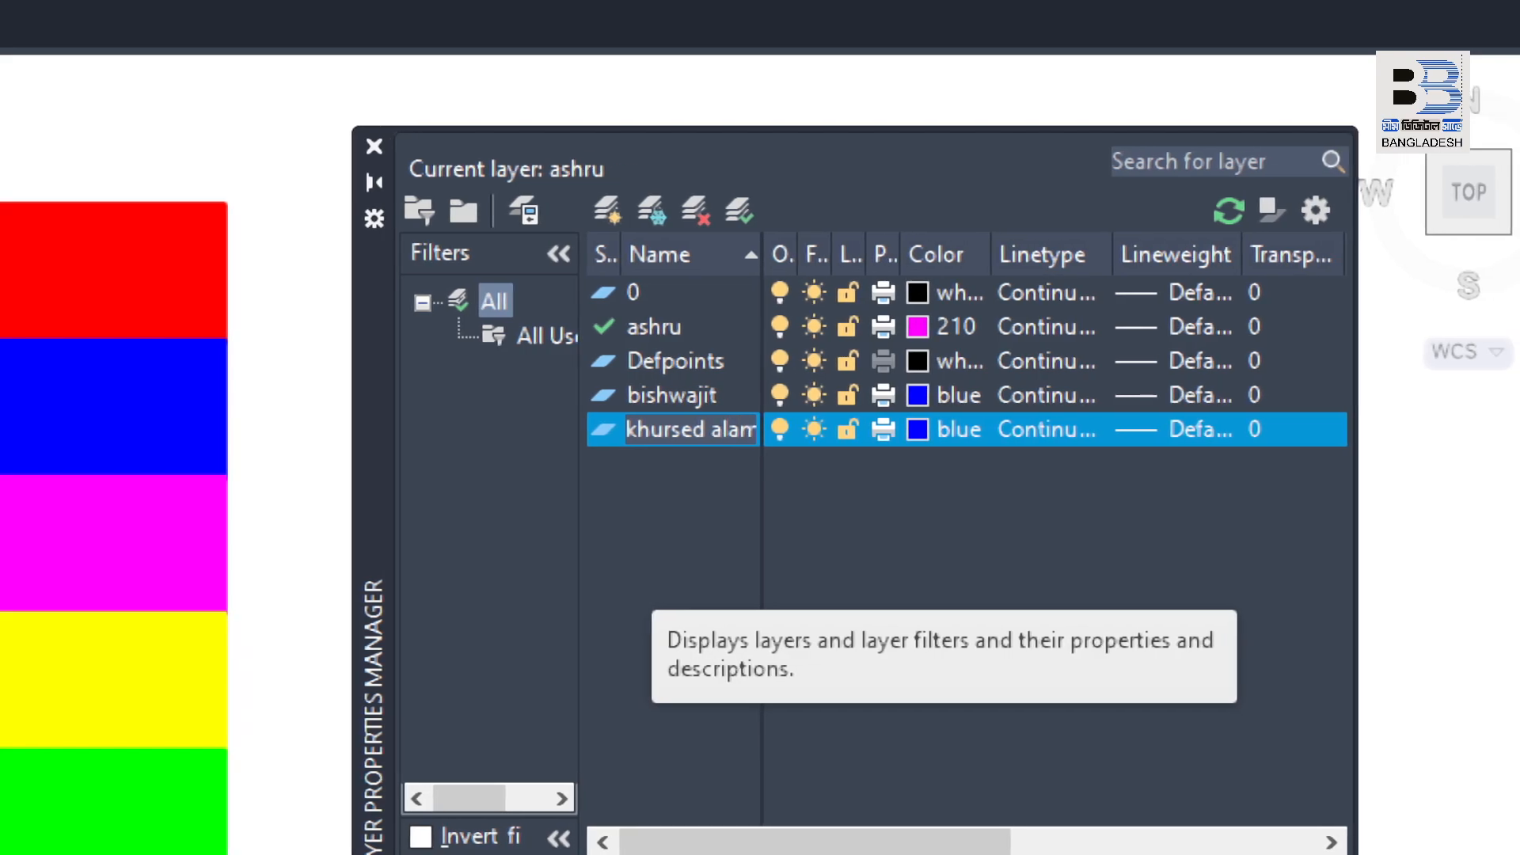
key(Return)
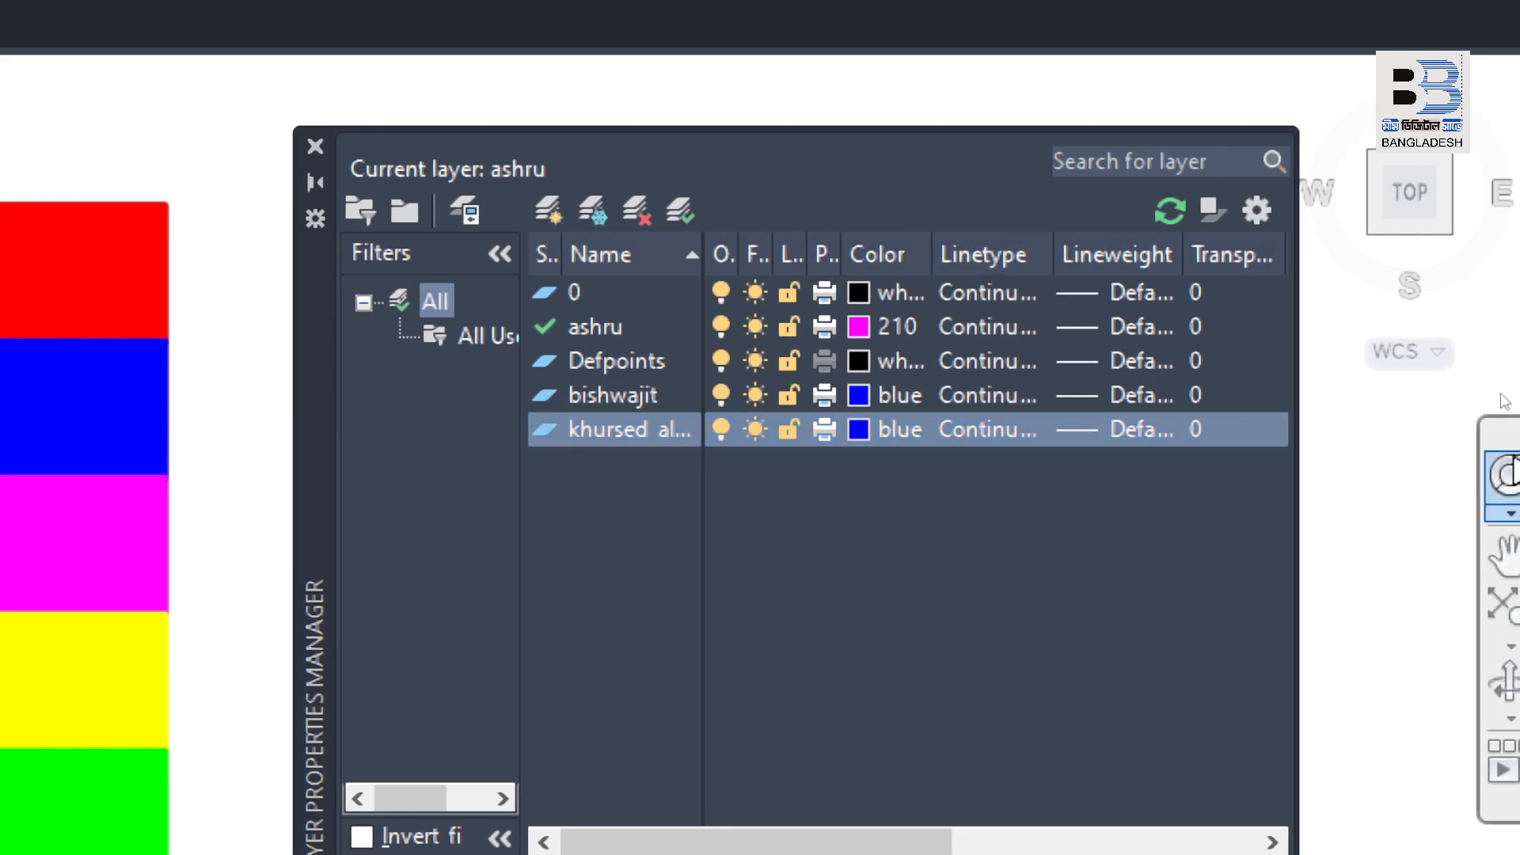
Step: Set the color of the layer carrying a person's full name to red
click(860, 432)
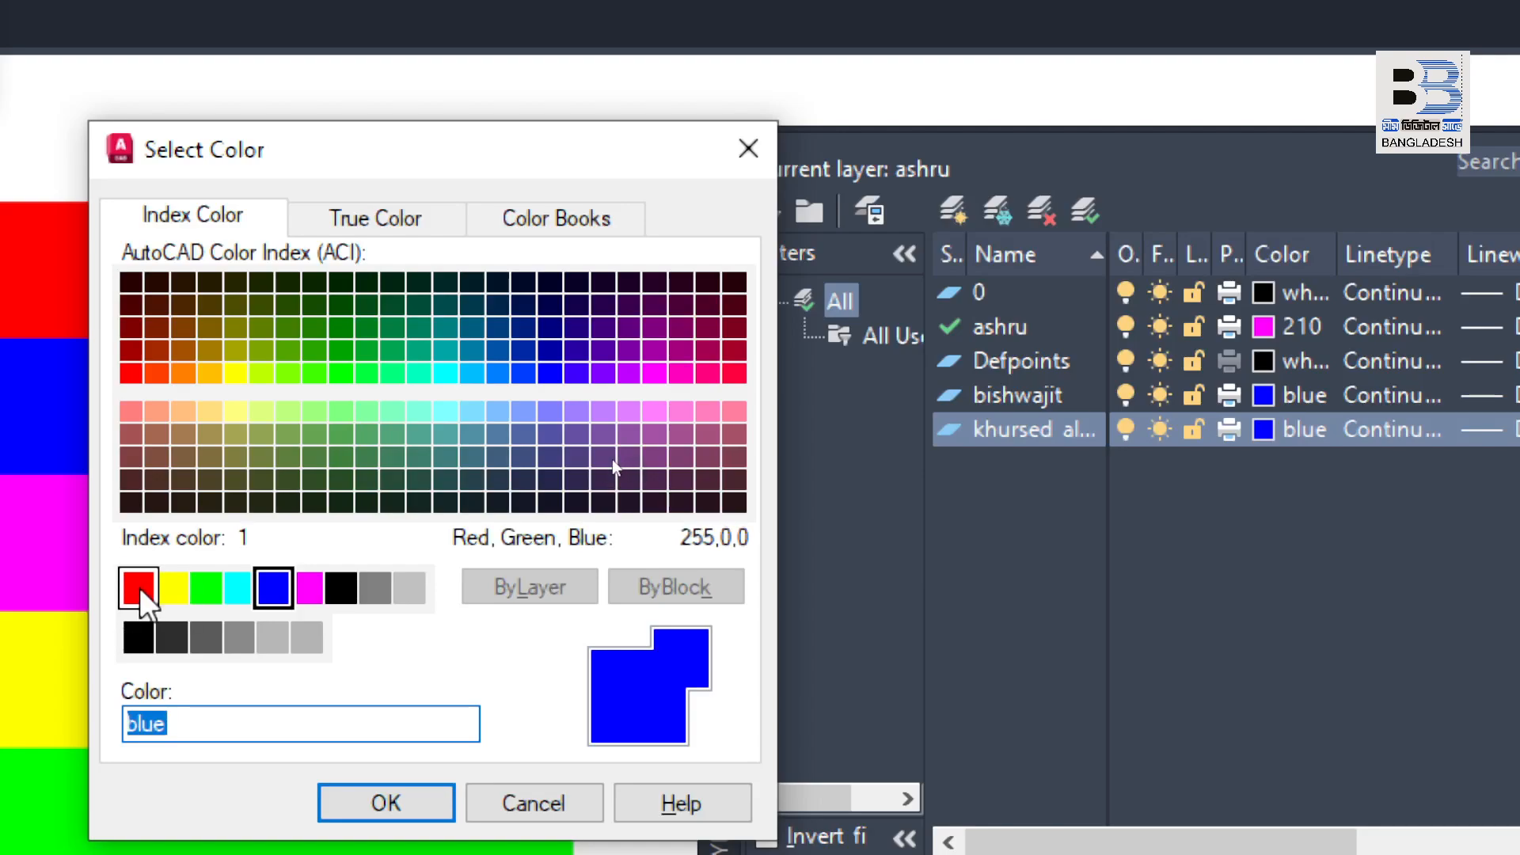
click(137, 588)
click(385, 803)
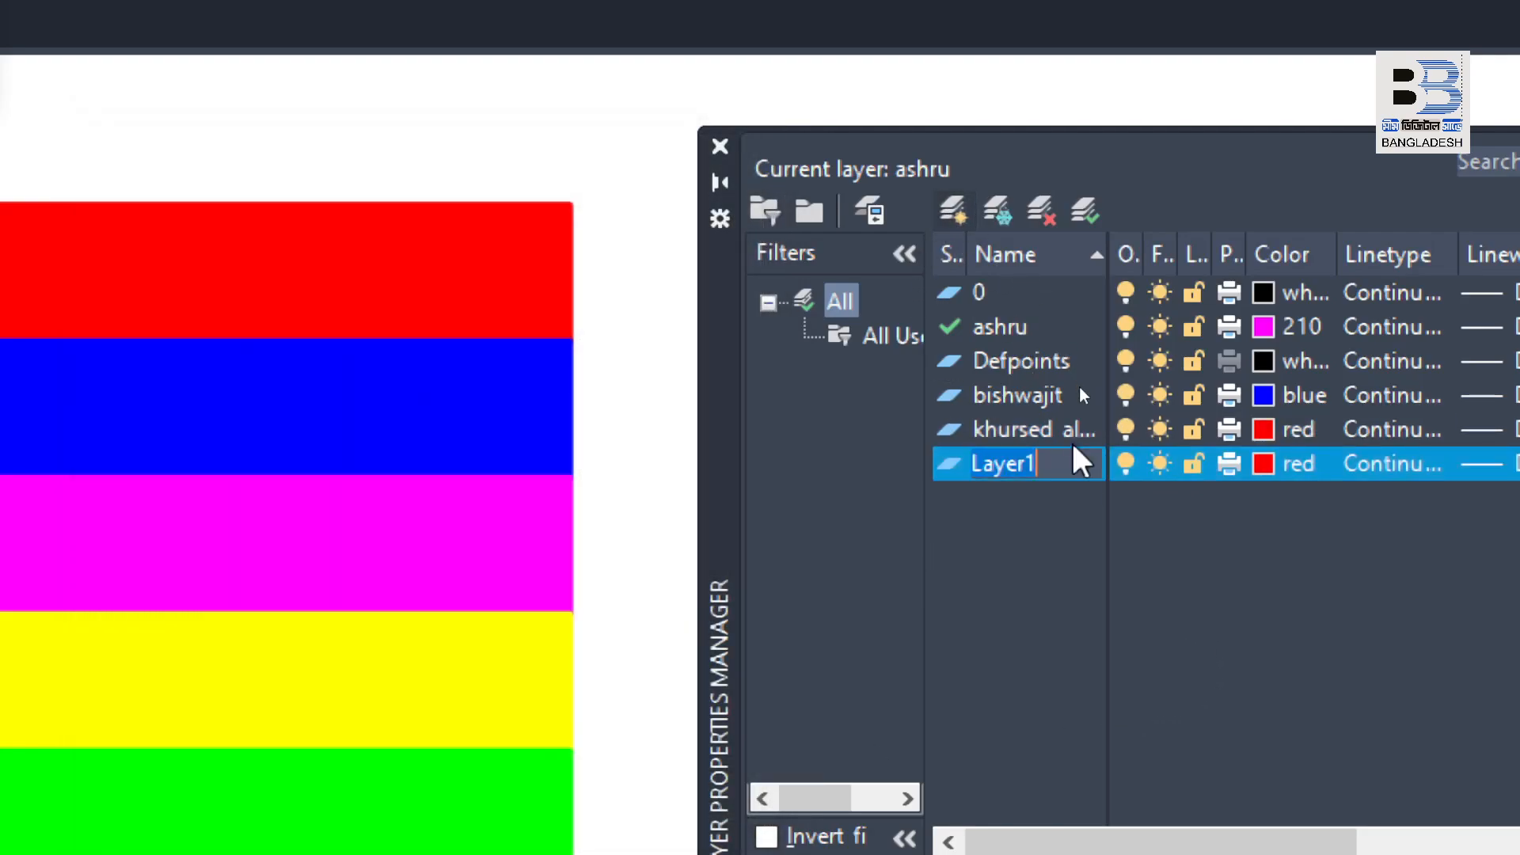
Step: Create a fourth custom layer at the end of the list and name it with a further person's first name
text(mohammad)
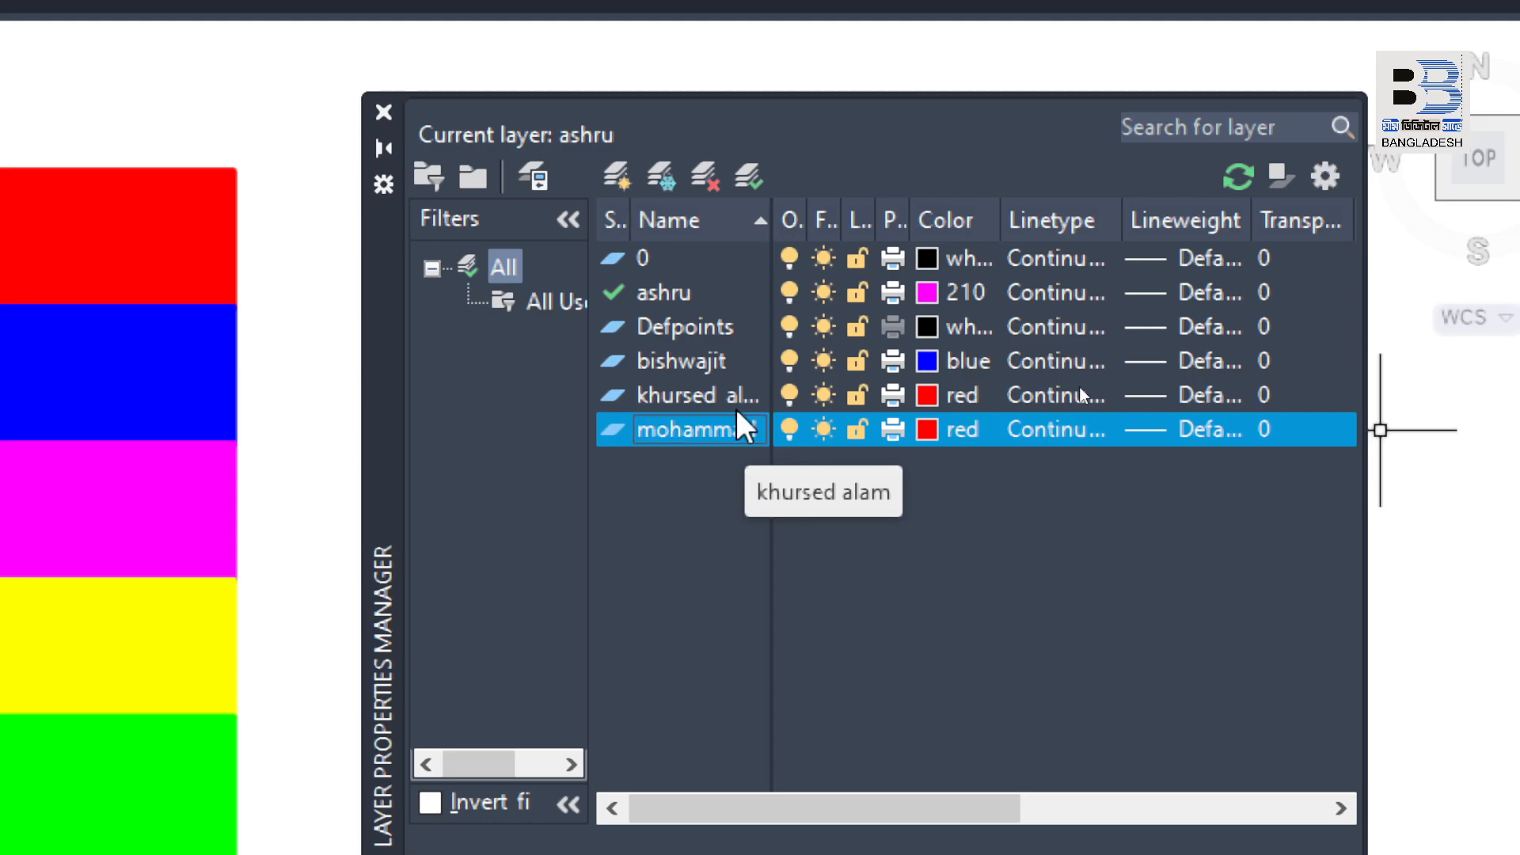
Step: Set the color of the last person-named layer to yellow and close the Layer Properties Manager
click(933, 424)
click(933, 426)
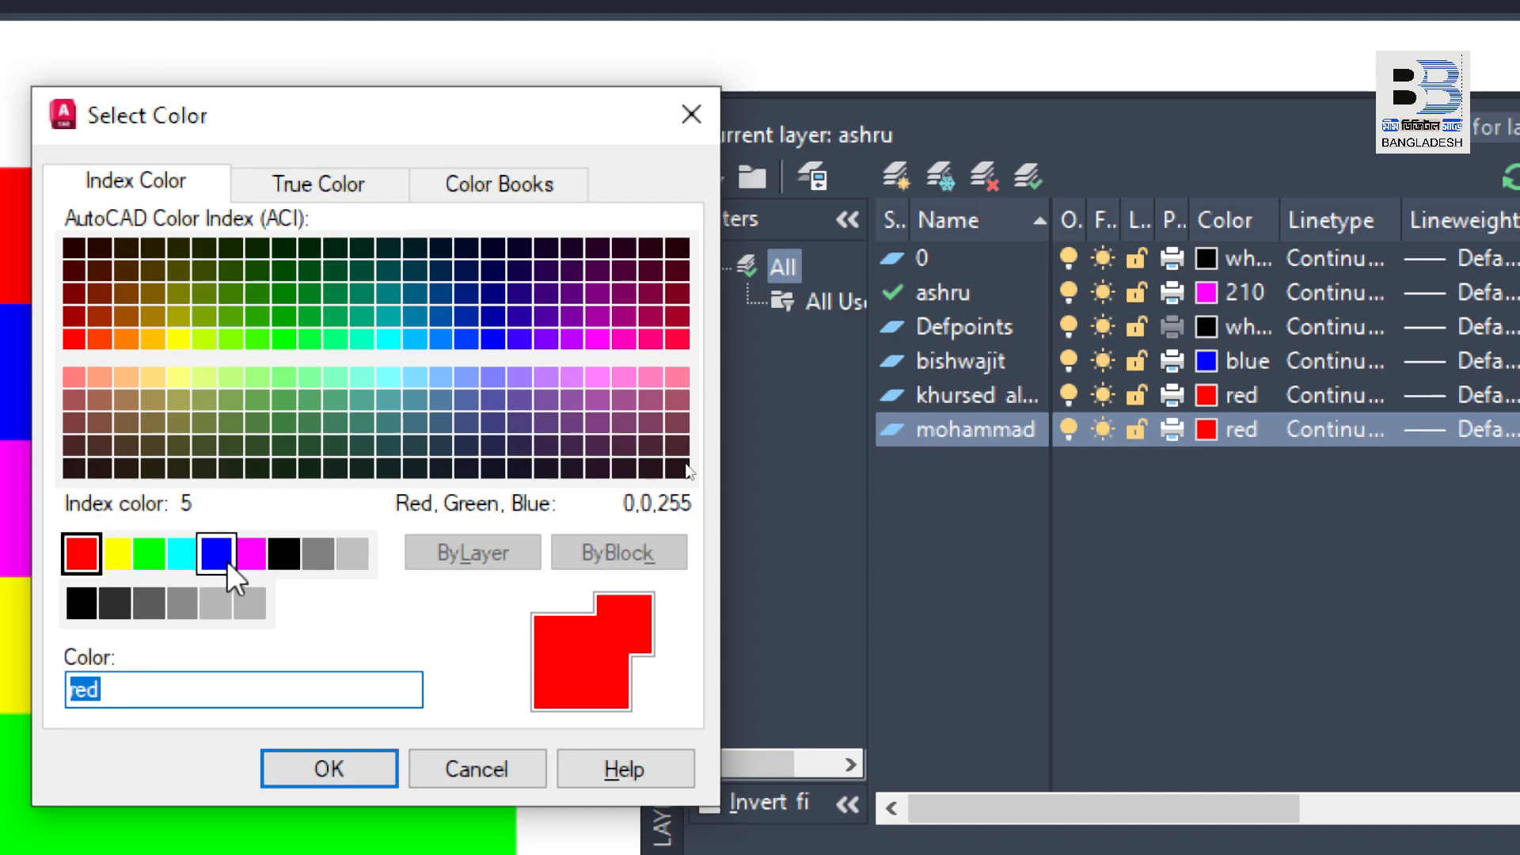
click(117, 554)
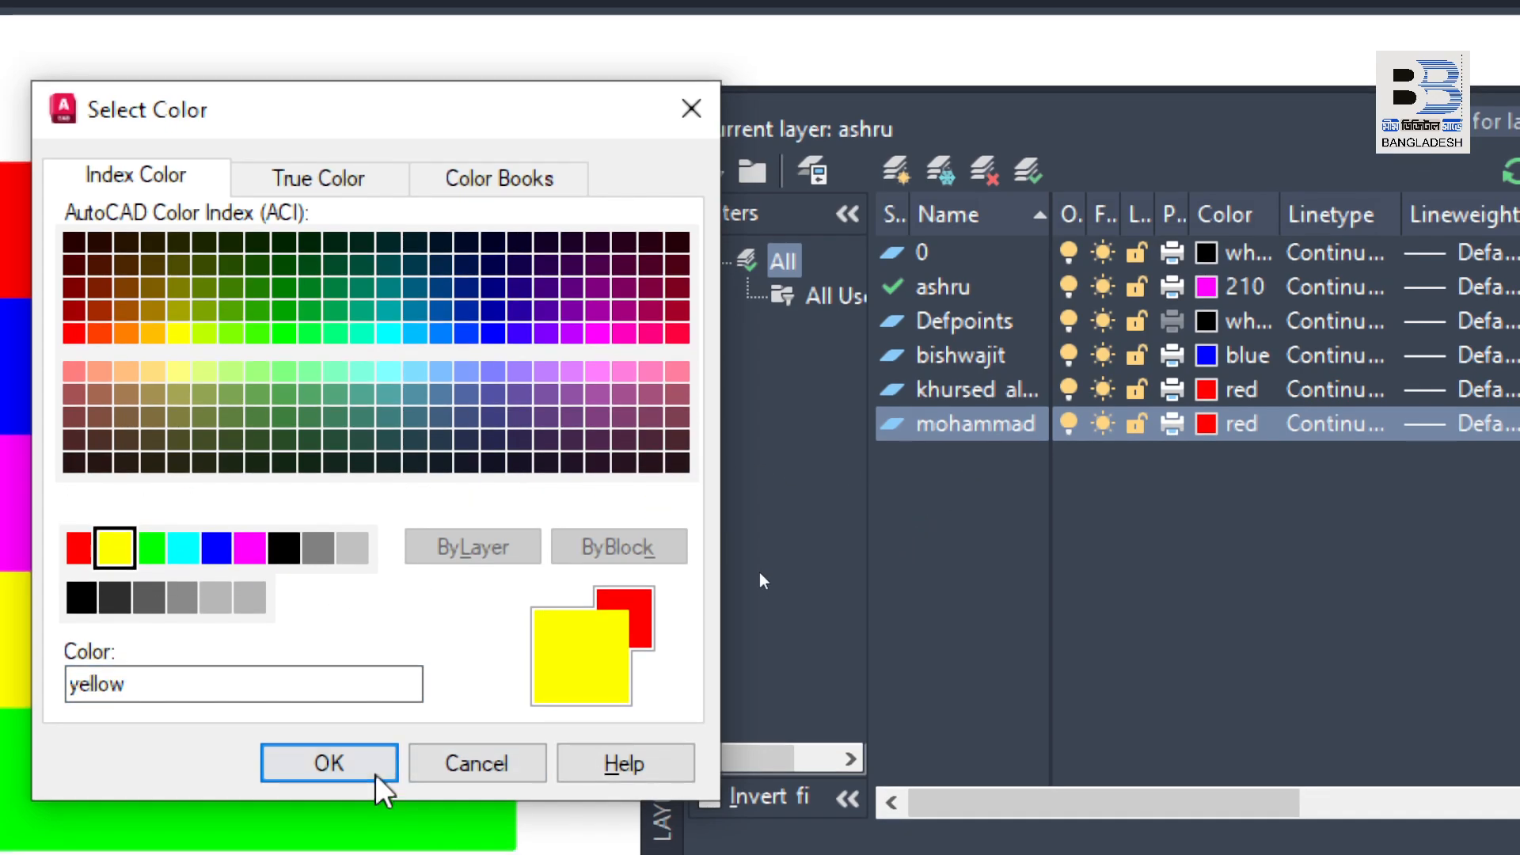
click(364, 772)
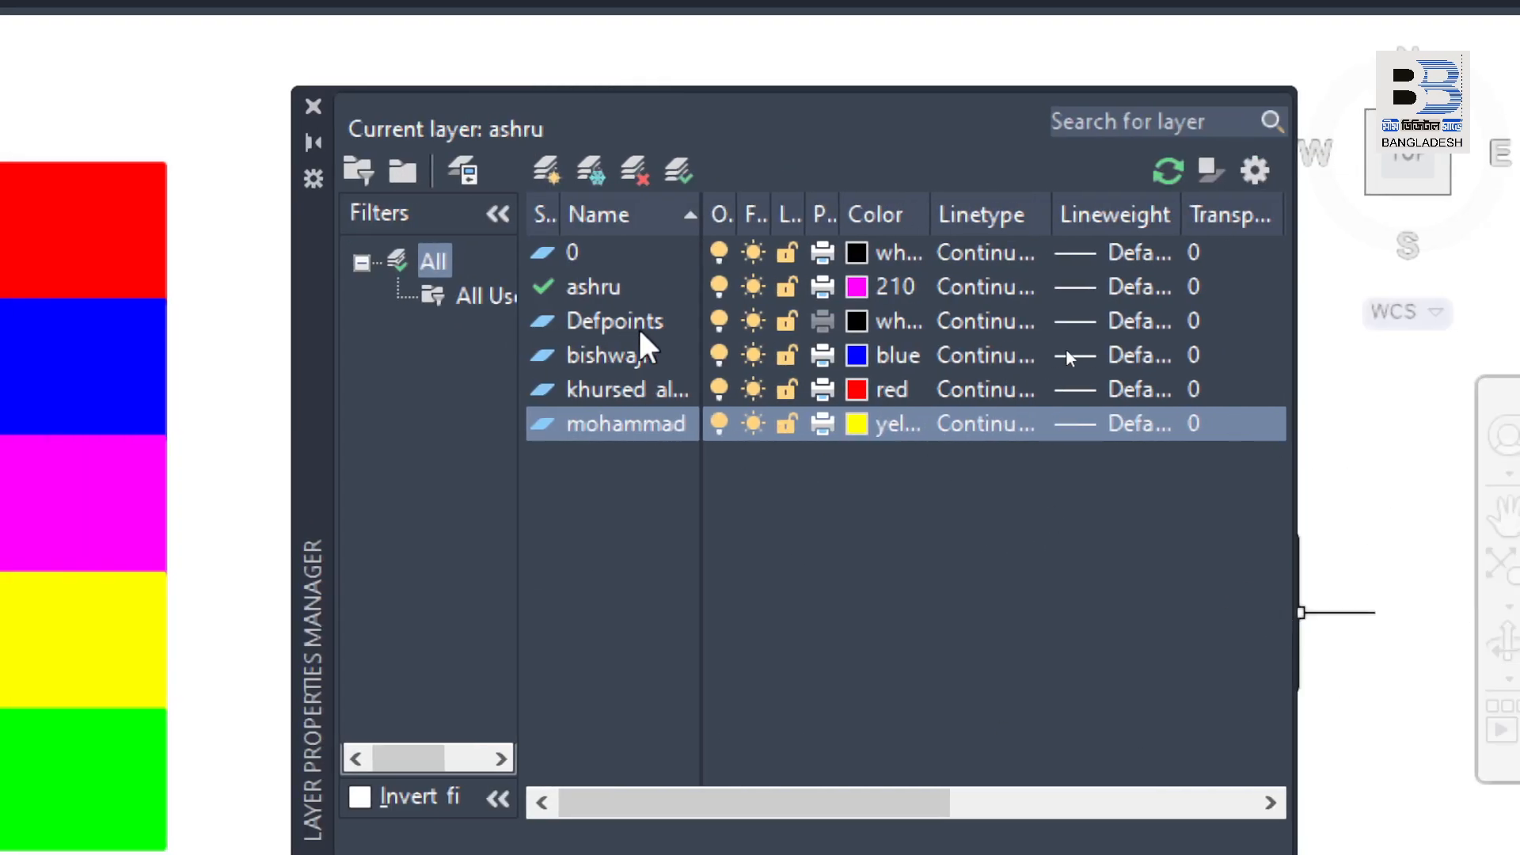
click(994, 331)
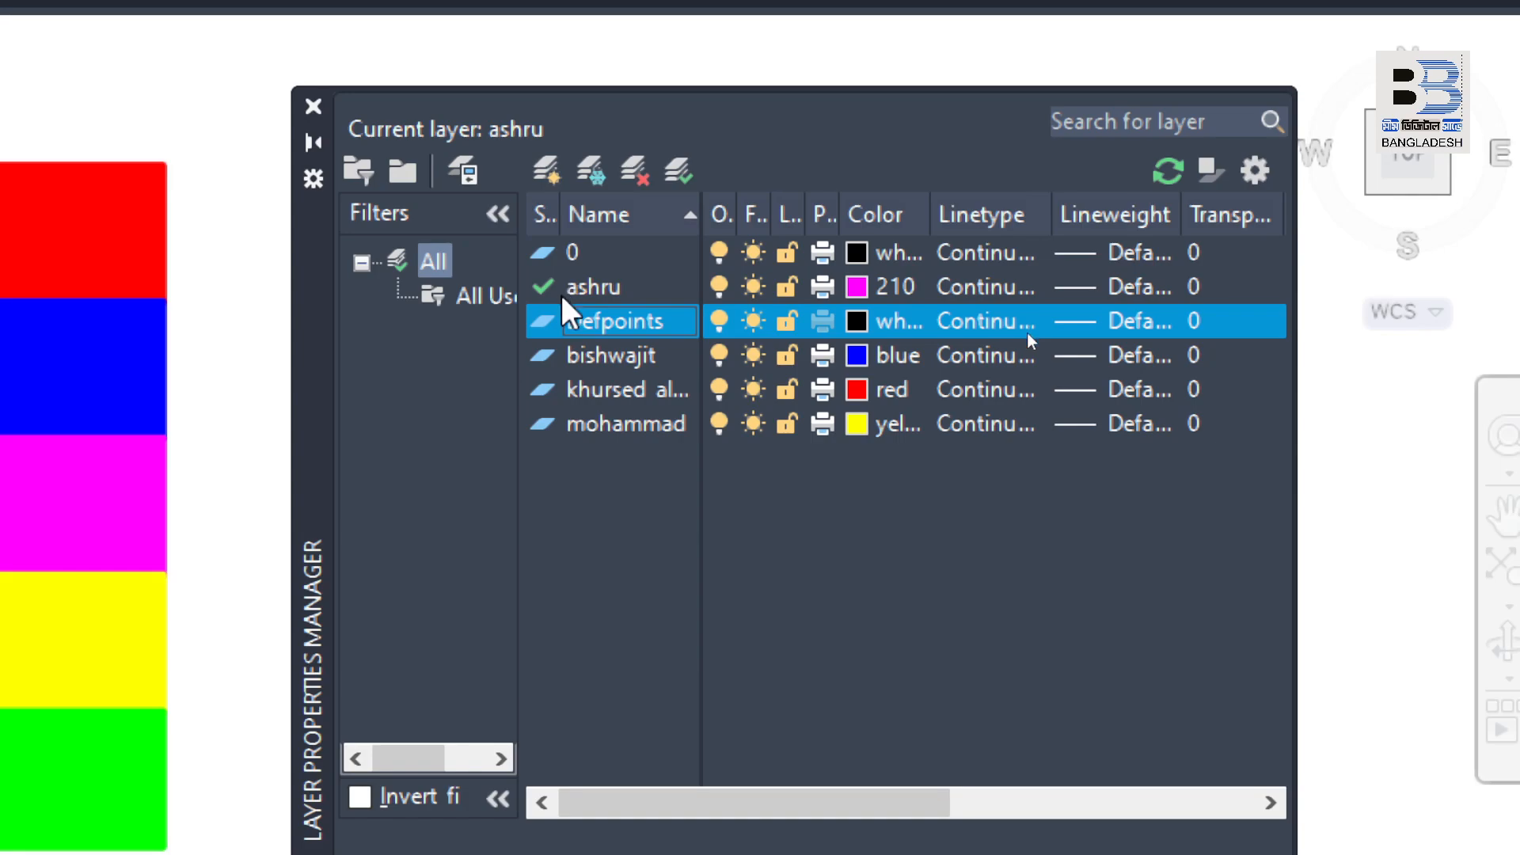
key(super+minus)
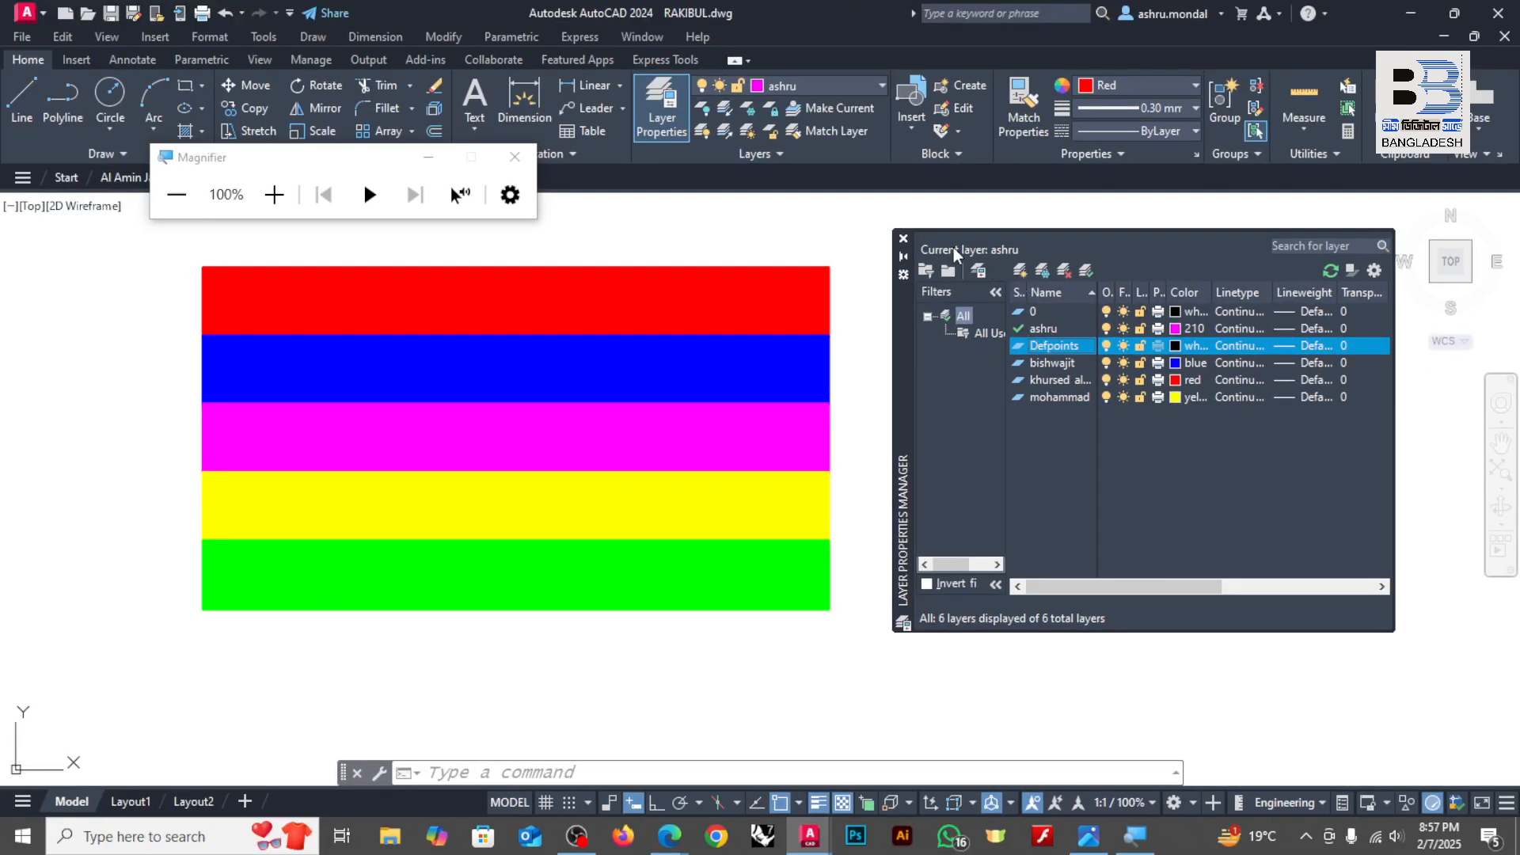
click(904, 239)
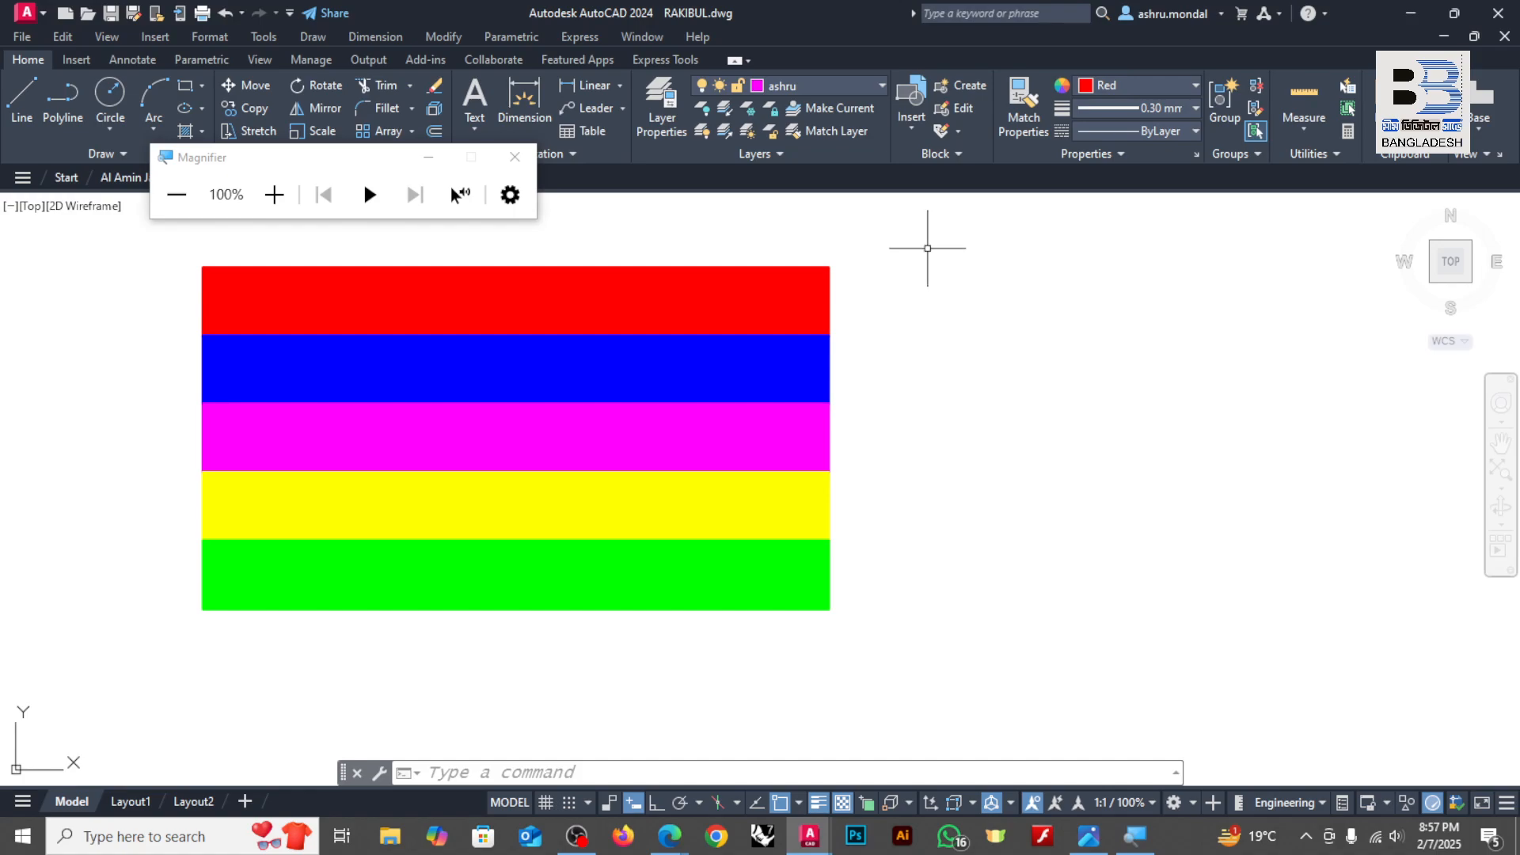
Step: Set the default color, lineweight and linetype for new objects to ByLayer
key(super+plus)
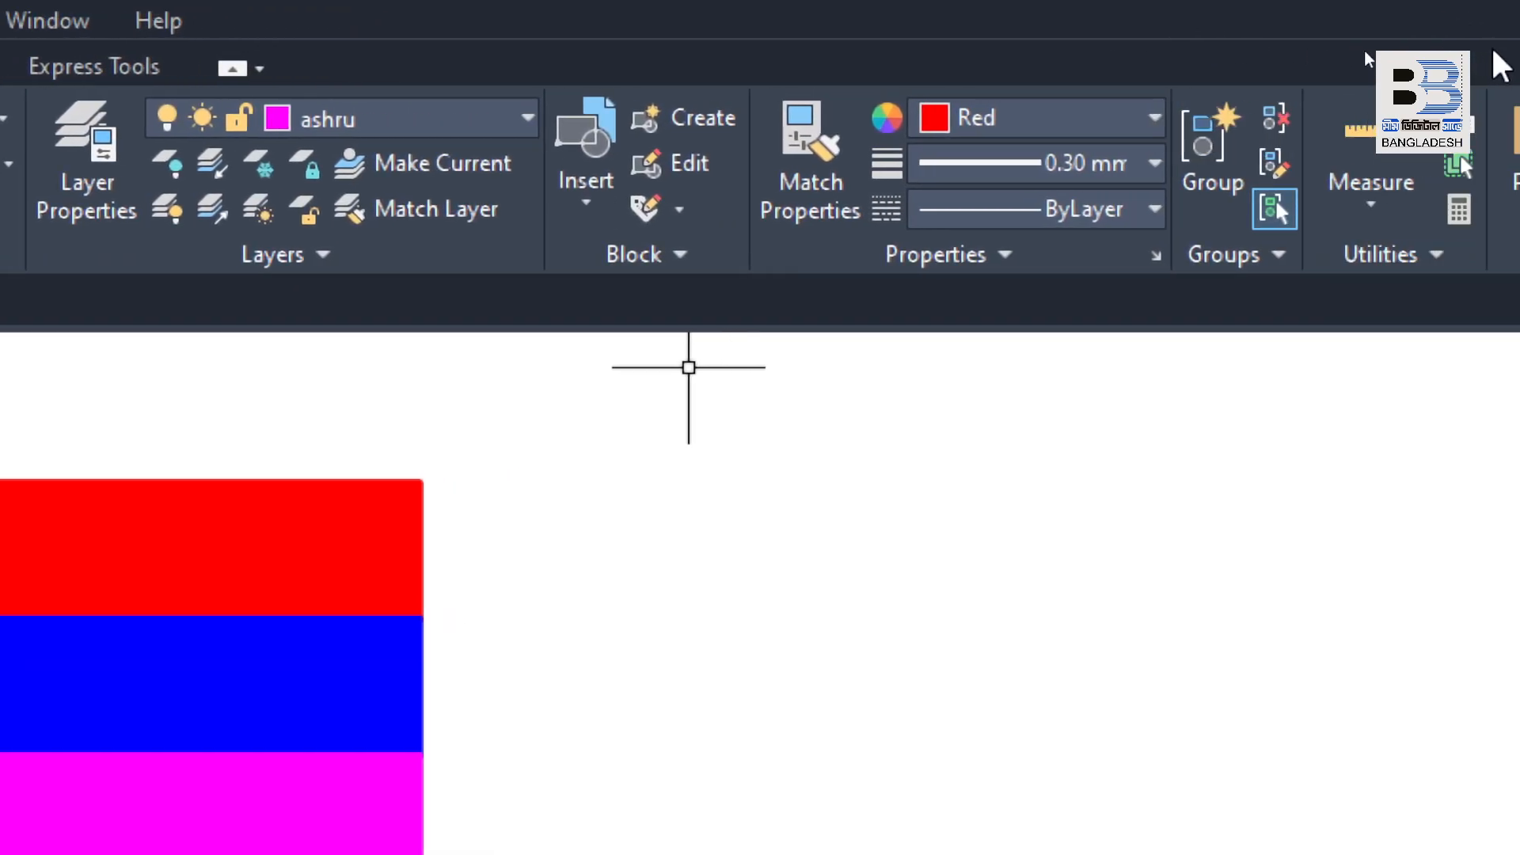
click(999, 128)
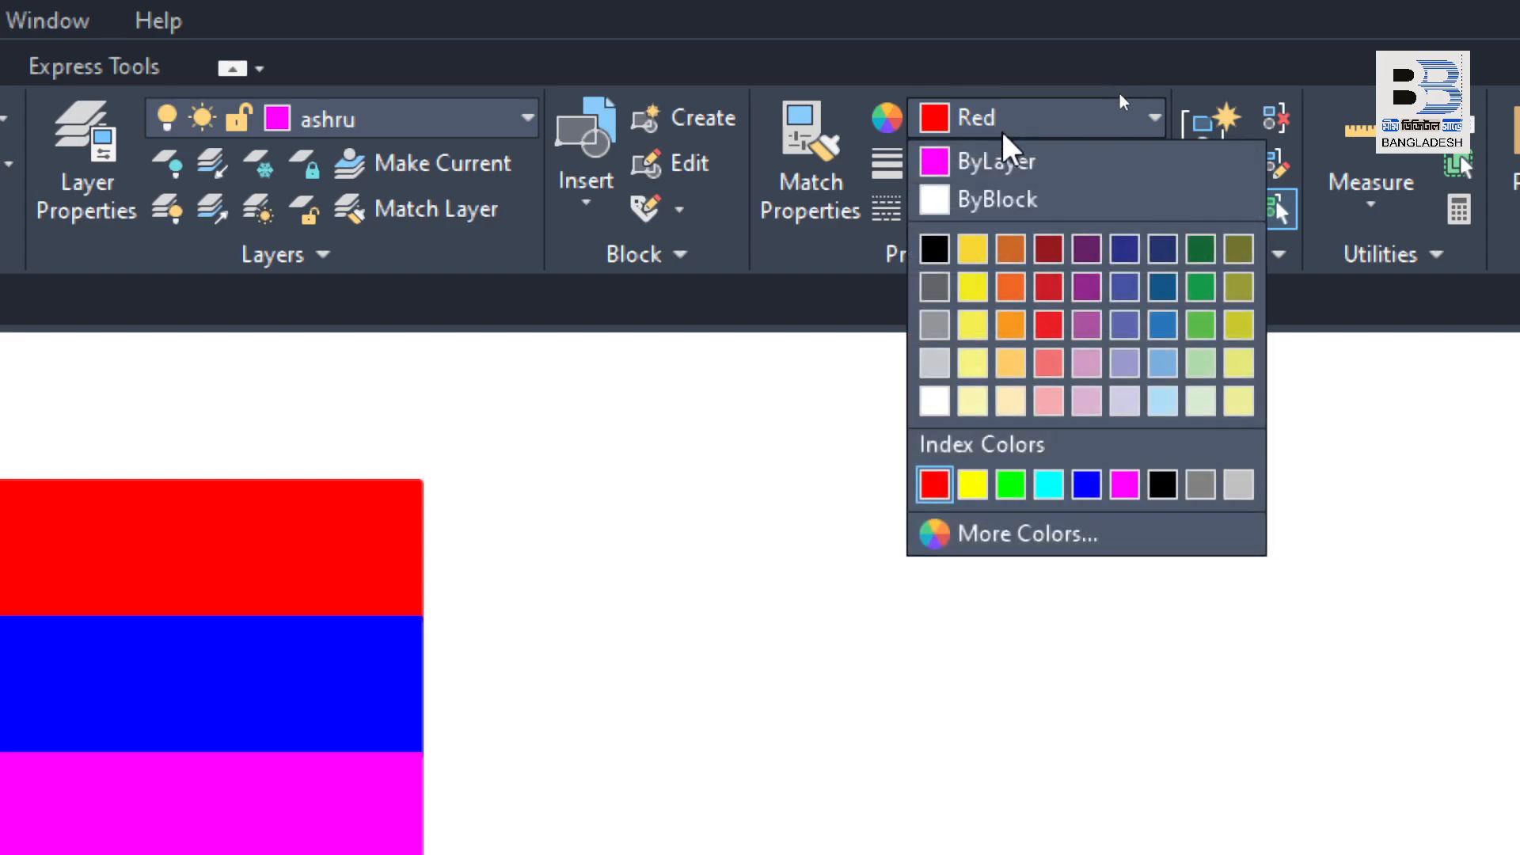
click(1017, 165)
click(1075, 168)
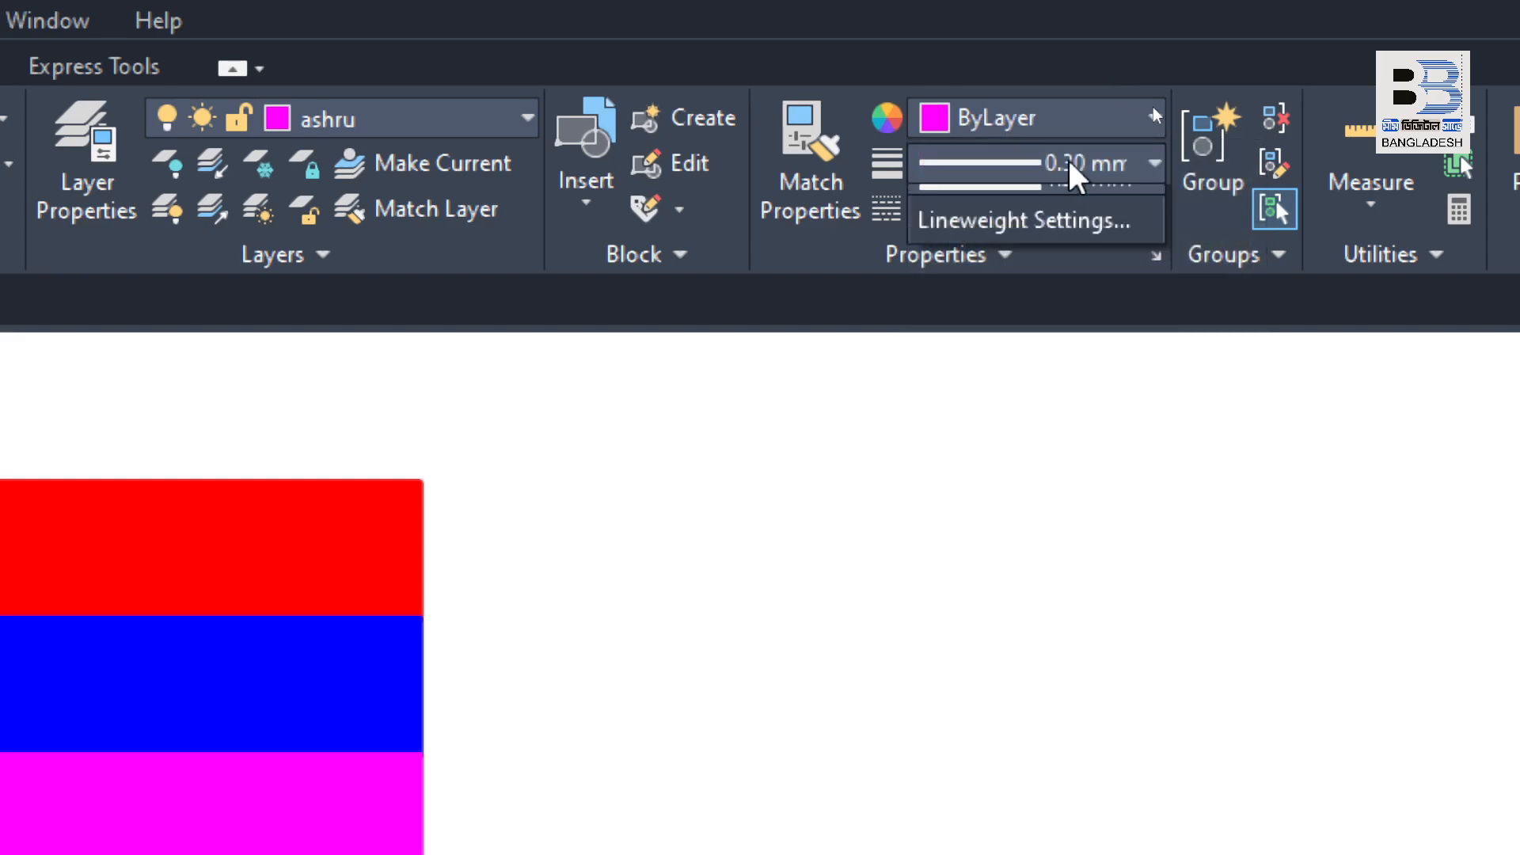
click(1059, 207)
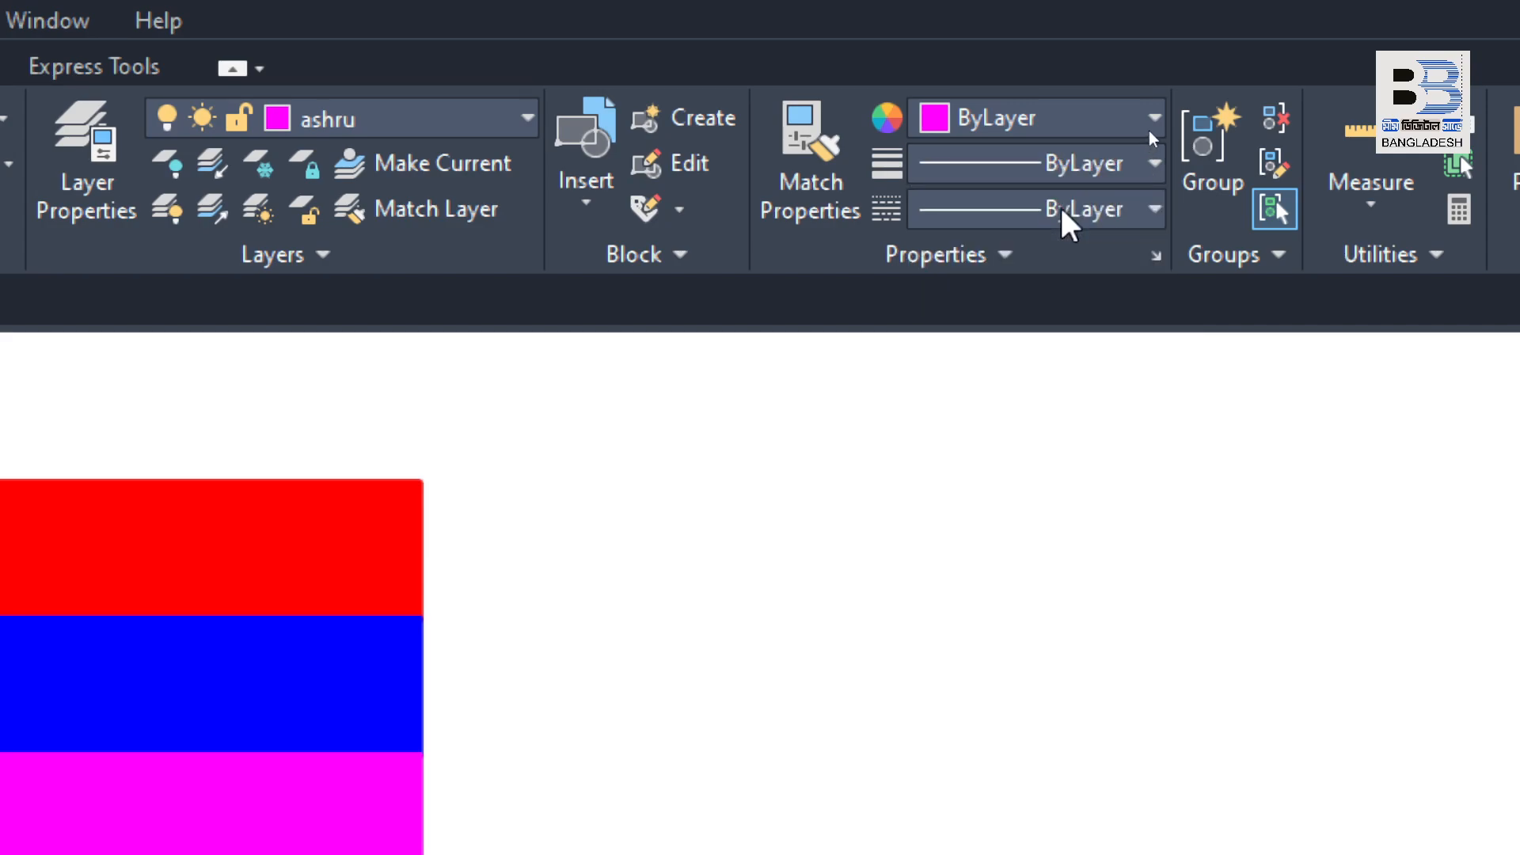
click(1052, 222)
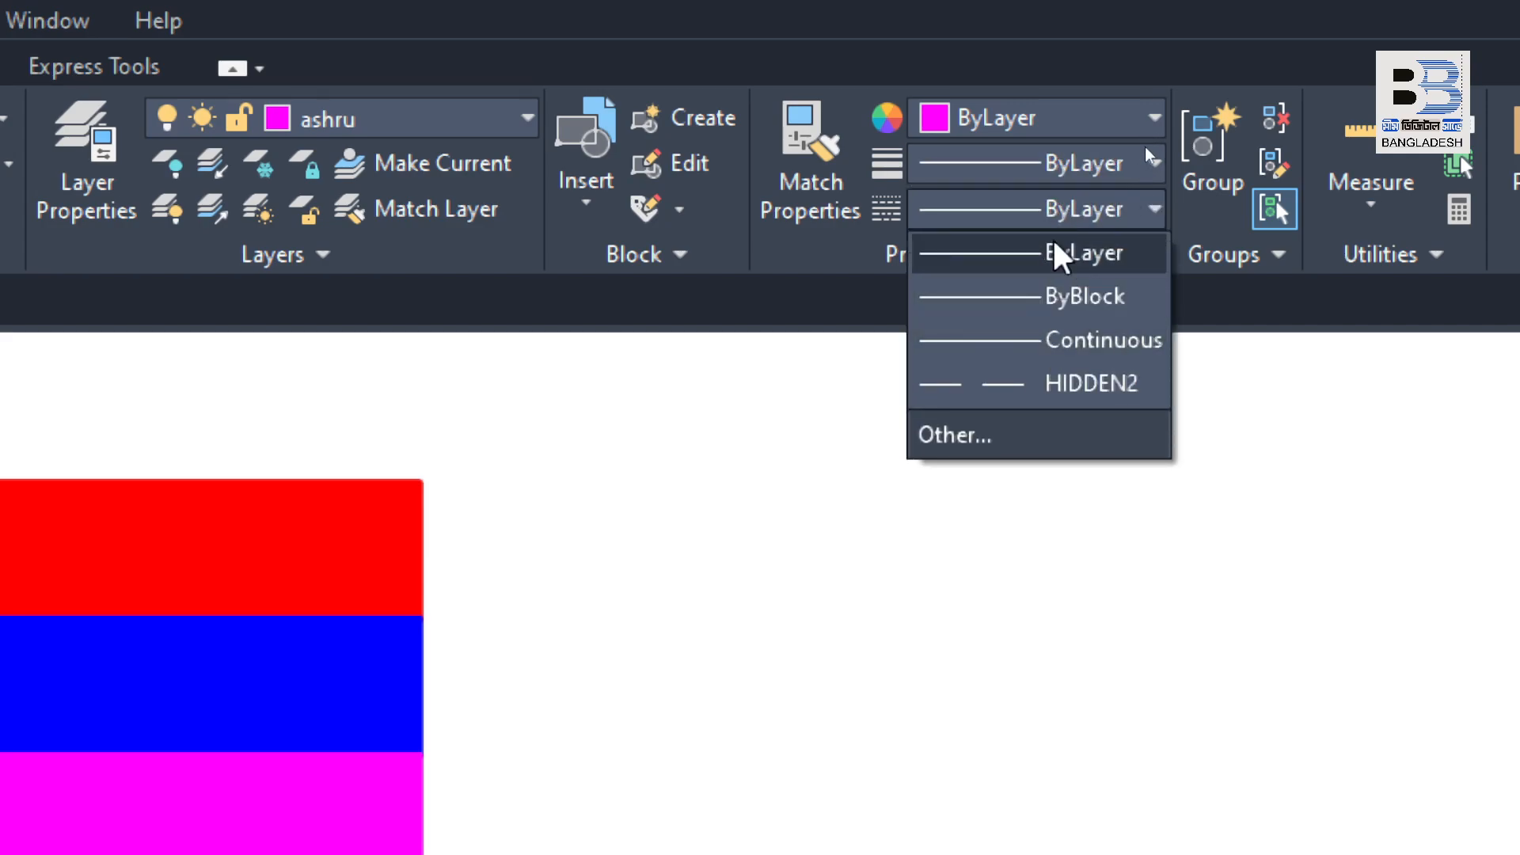
click(1059, 254)
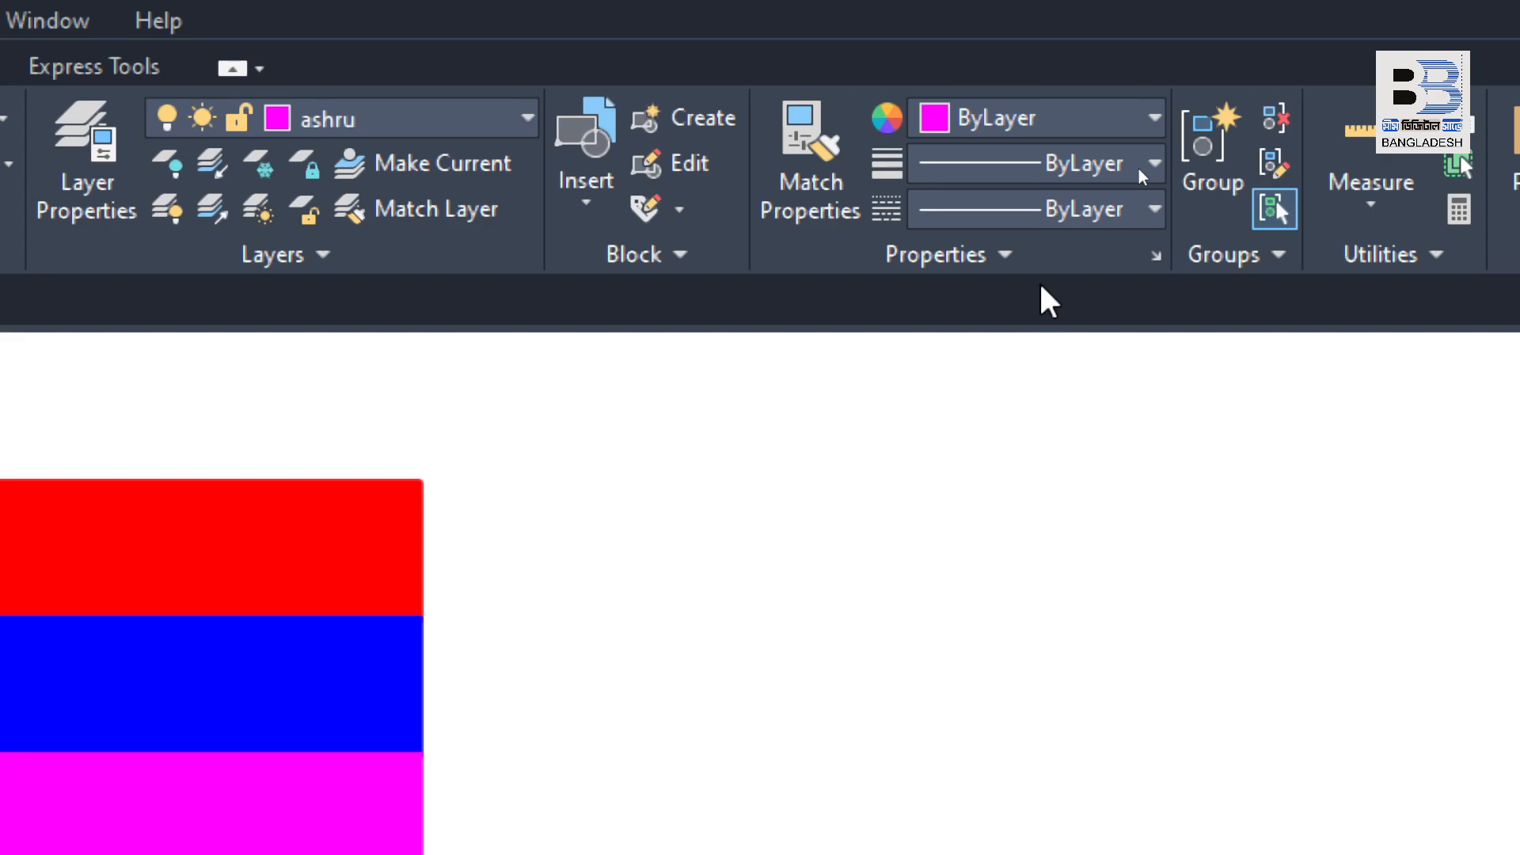
key(super+minus)
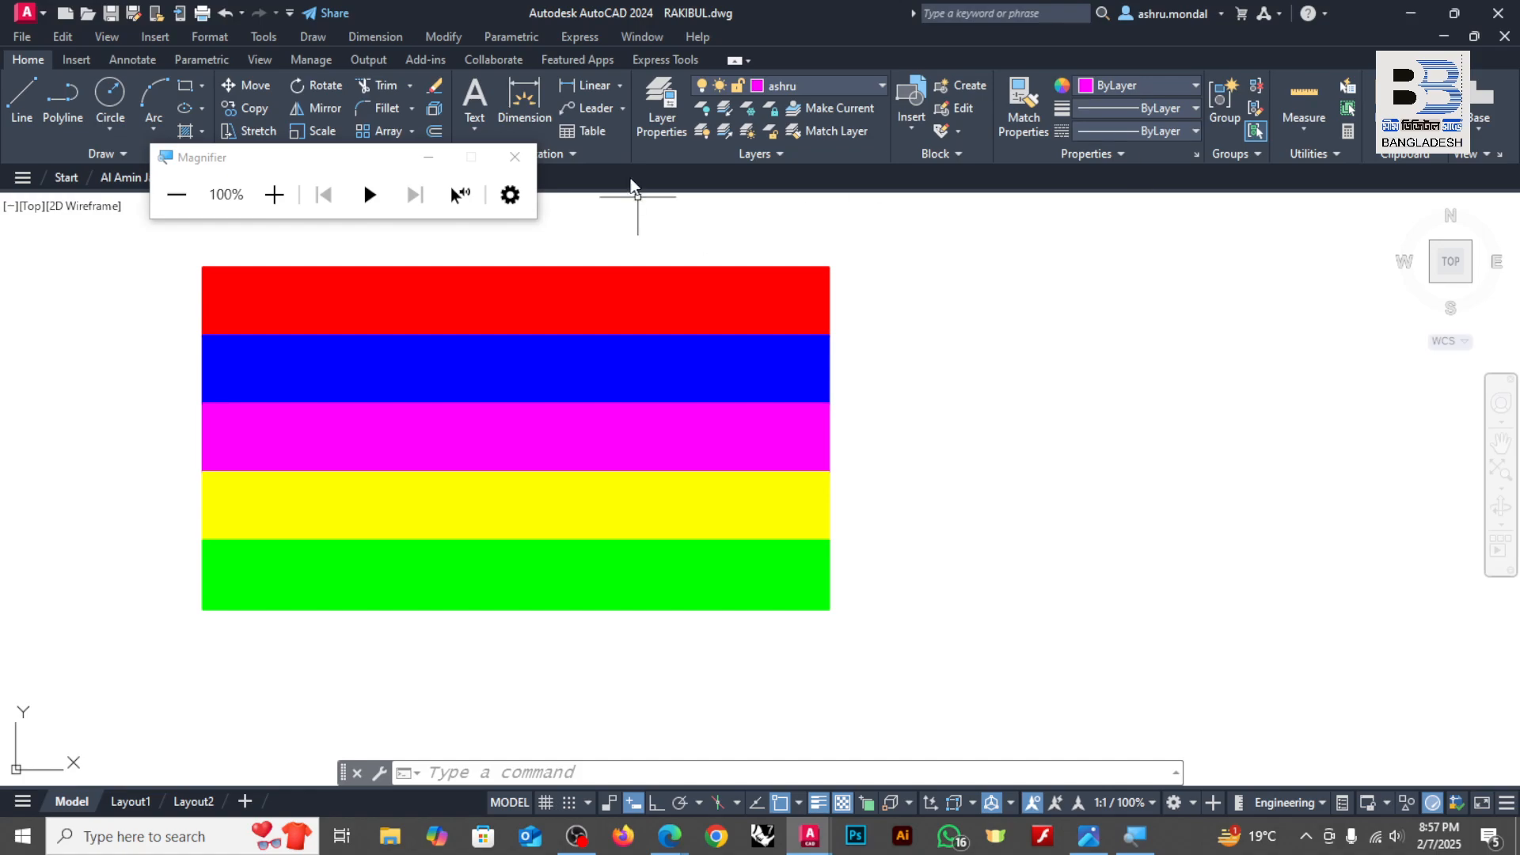
Step: Minimize the Magnifier window and draw a long, nearly horizontal line to the right of the red band on the current magenta layer
click(979, 333)
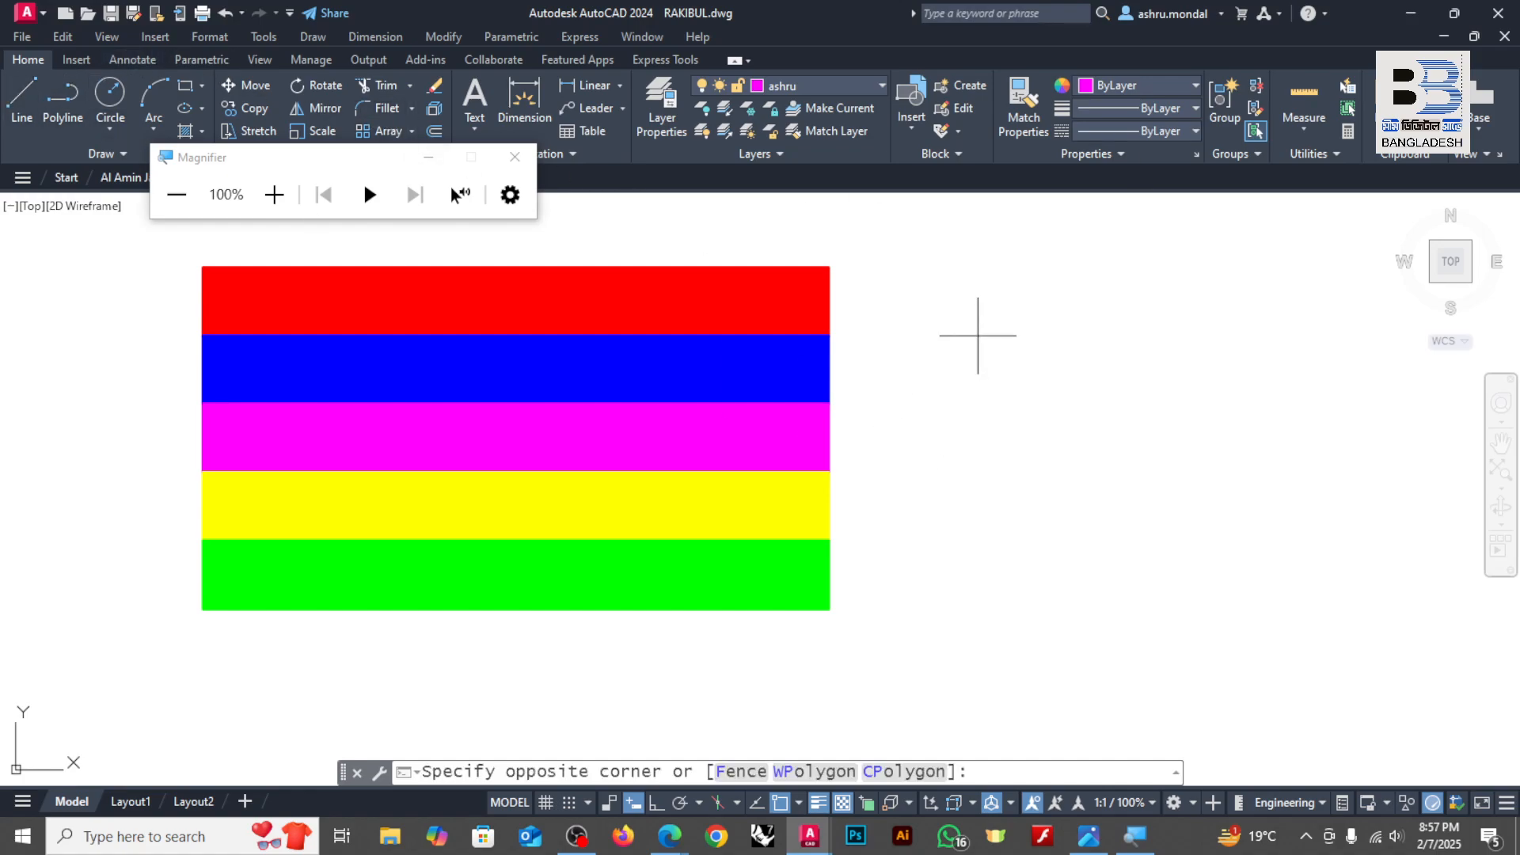
key(Escape)
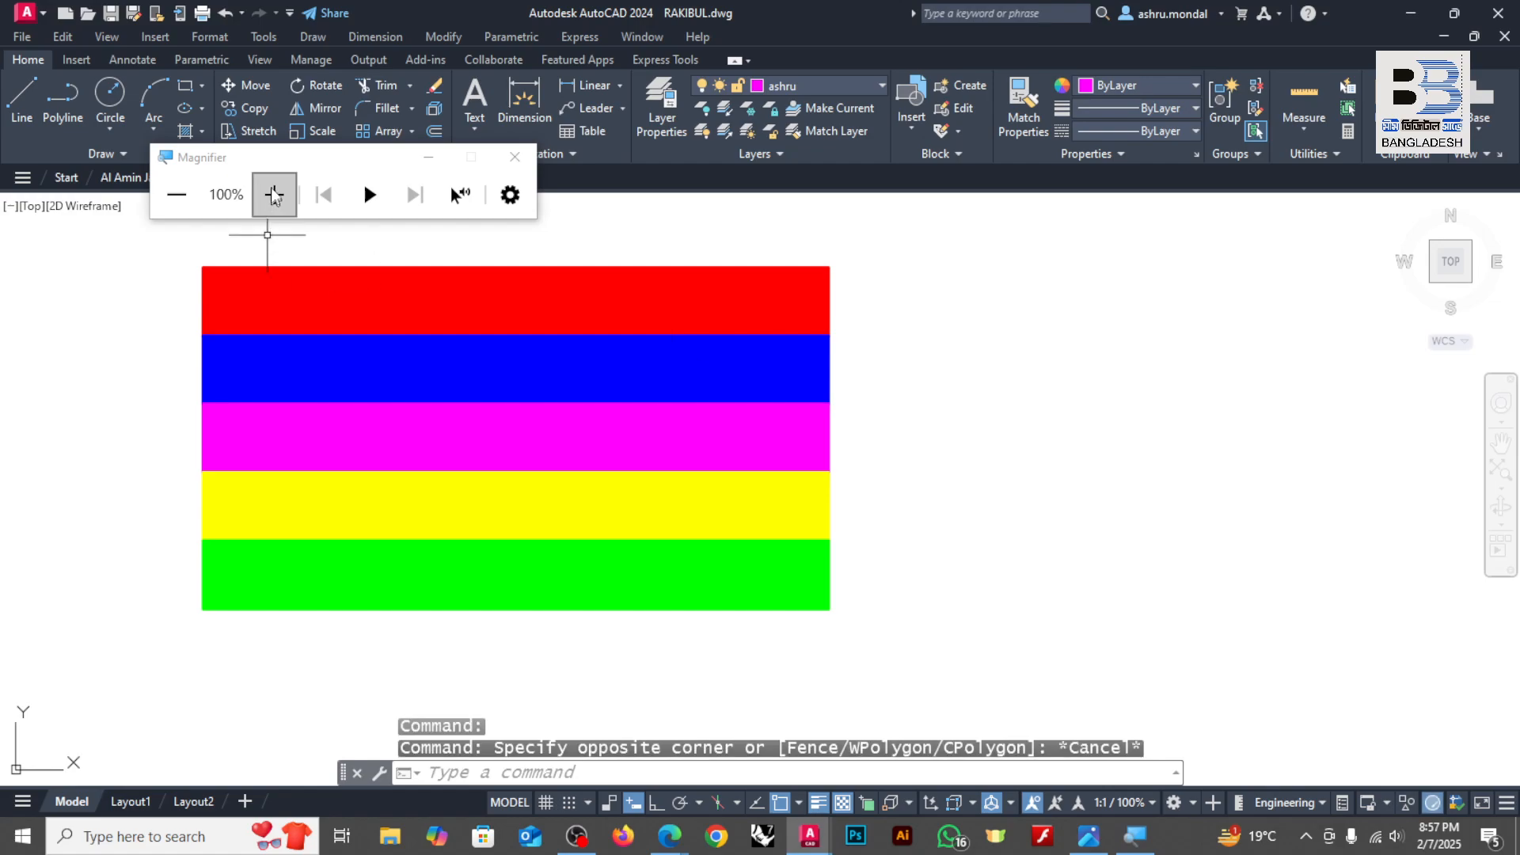
click(420, 163)
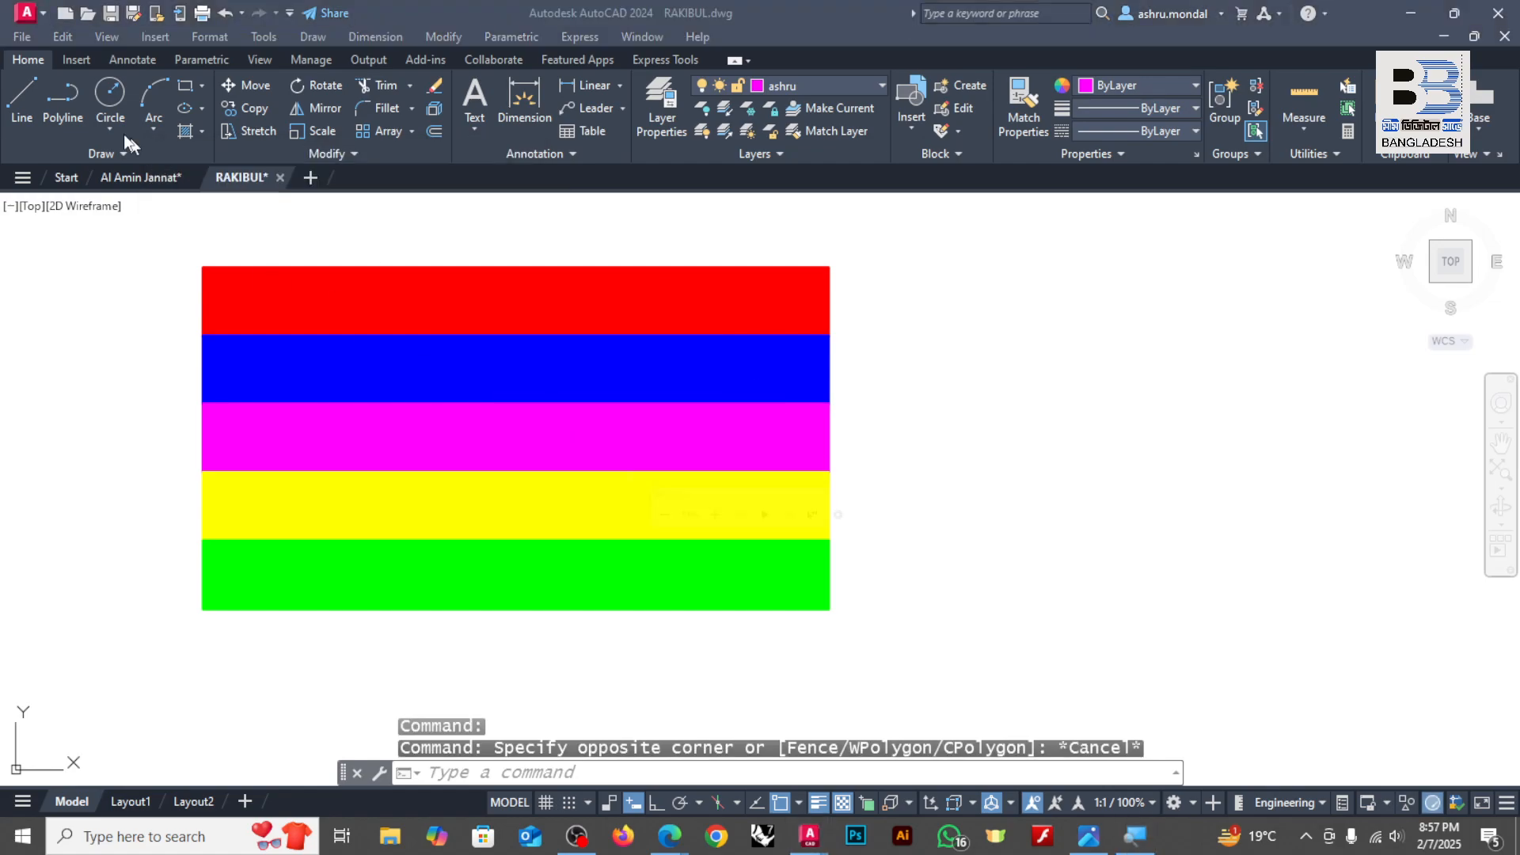
click(1038, 325)
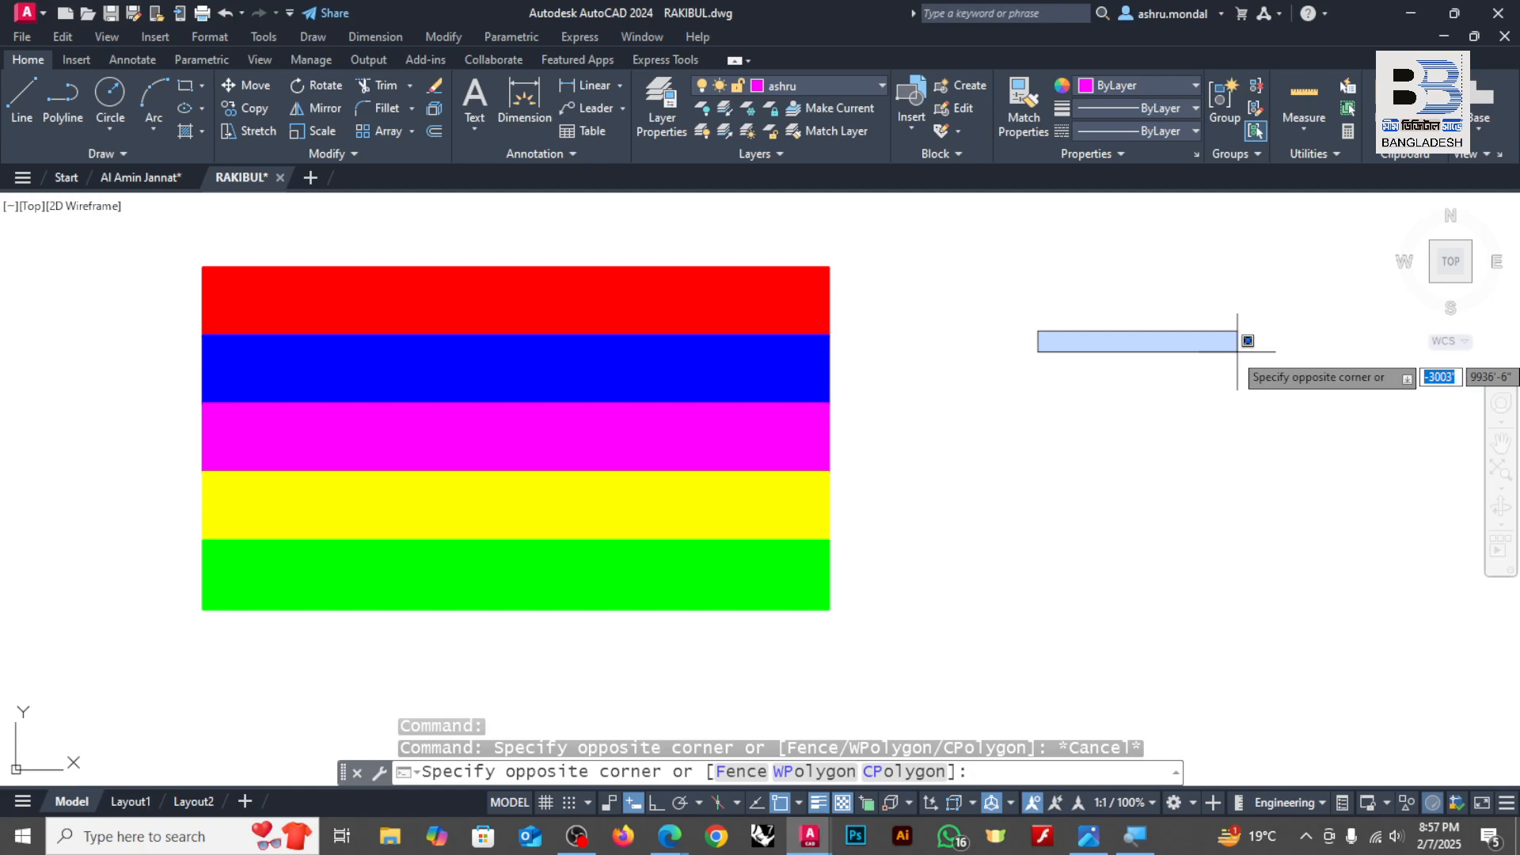
click(22, 96)
click(879, 306)
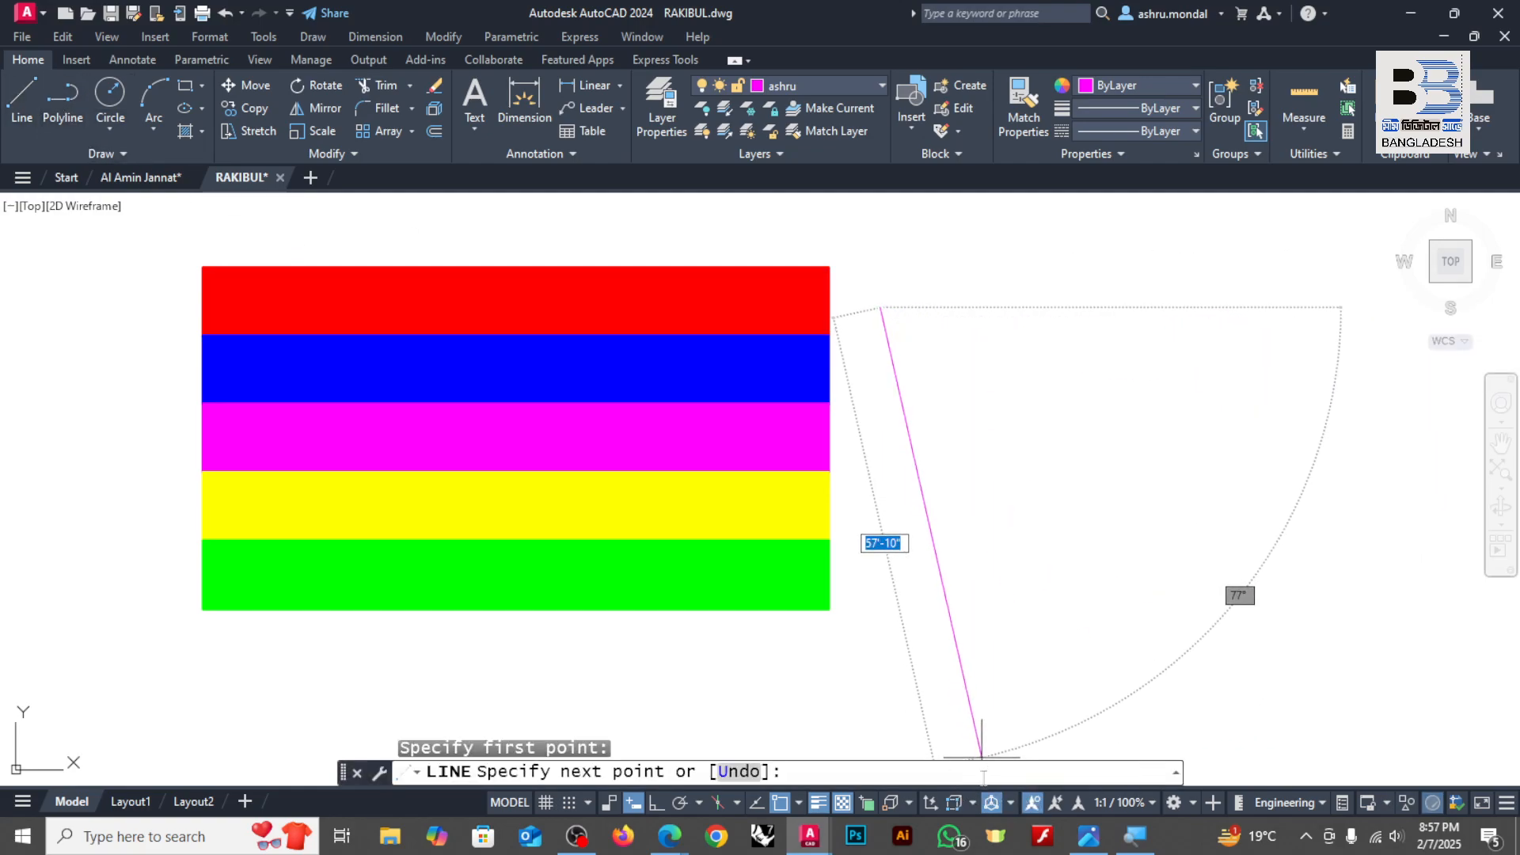
click(1317, 304)
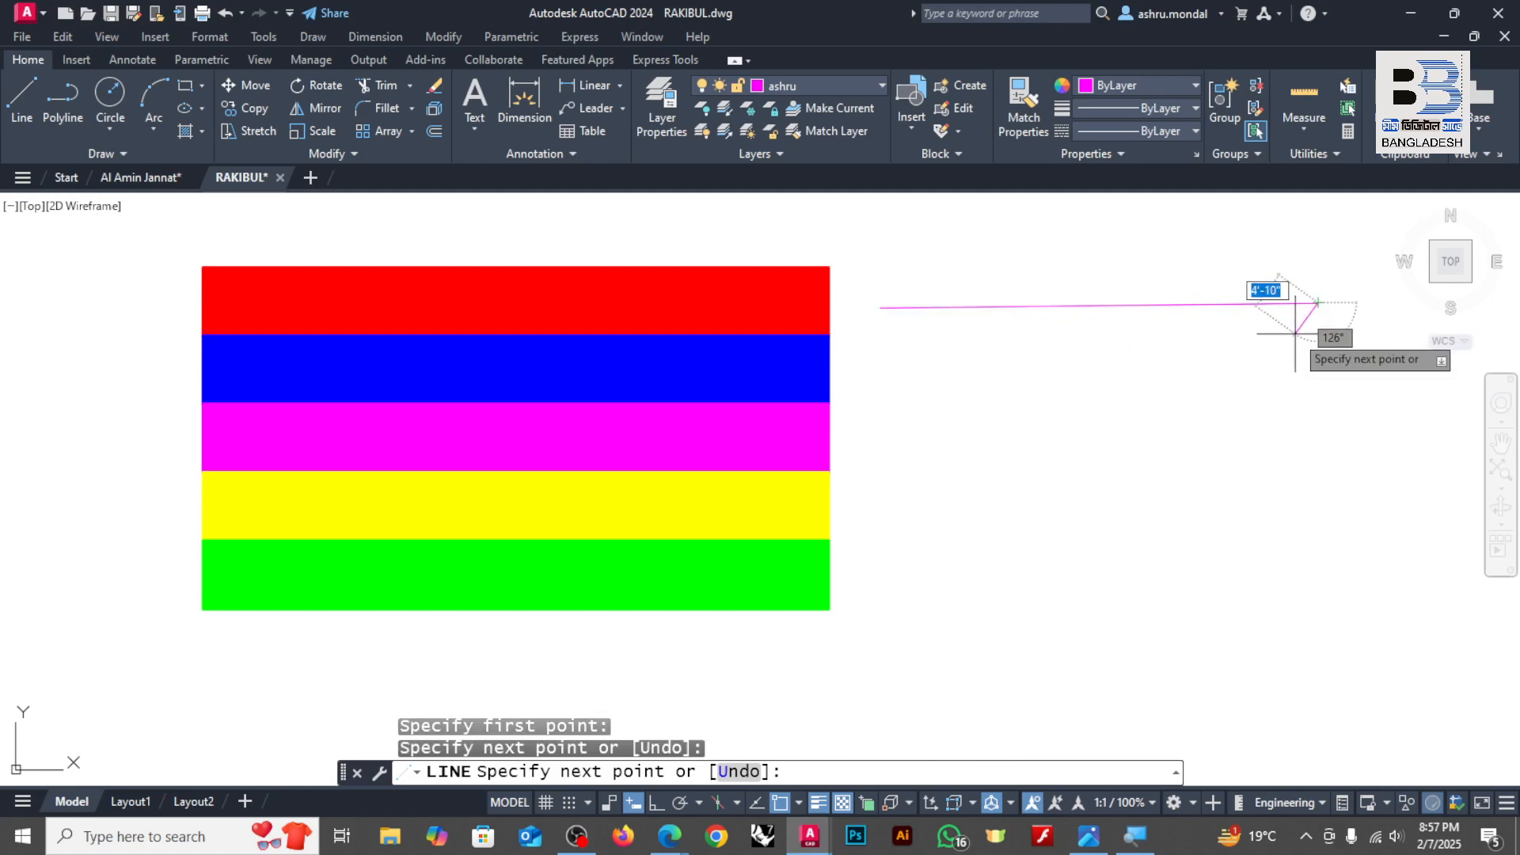
key(Return)
scroll(1338, 309, up, 4)
scroll(944, 383, down, 4)
scroll(909, 373, up, 2)
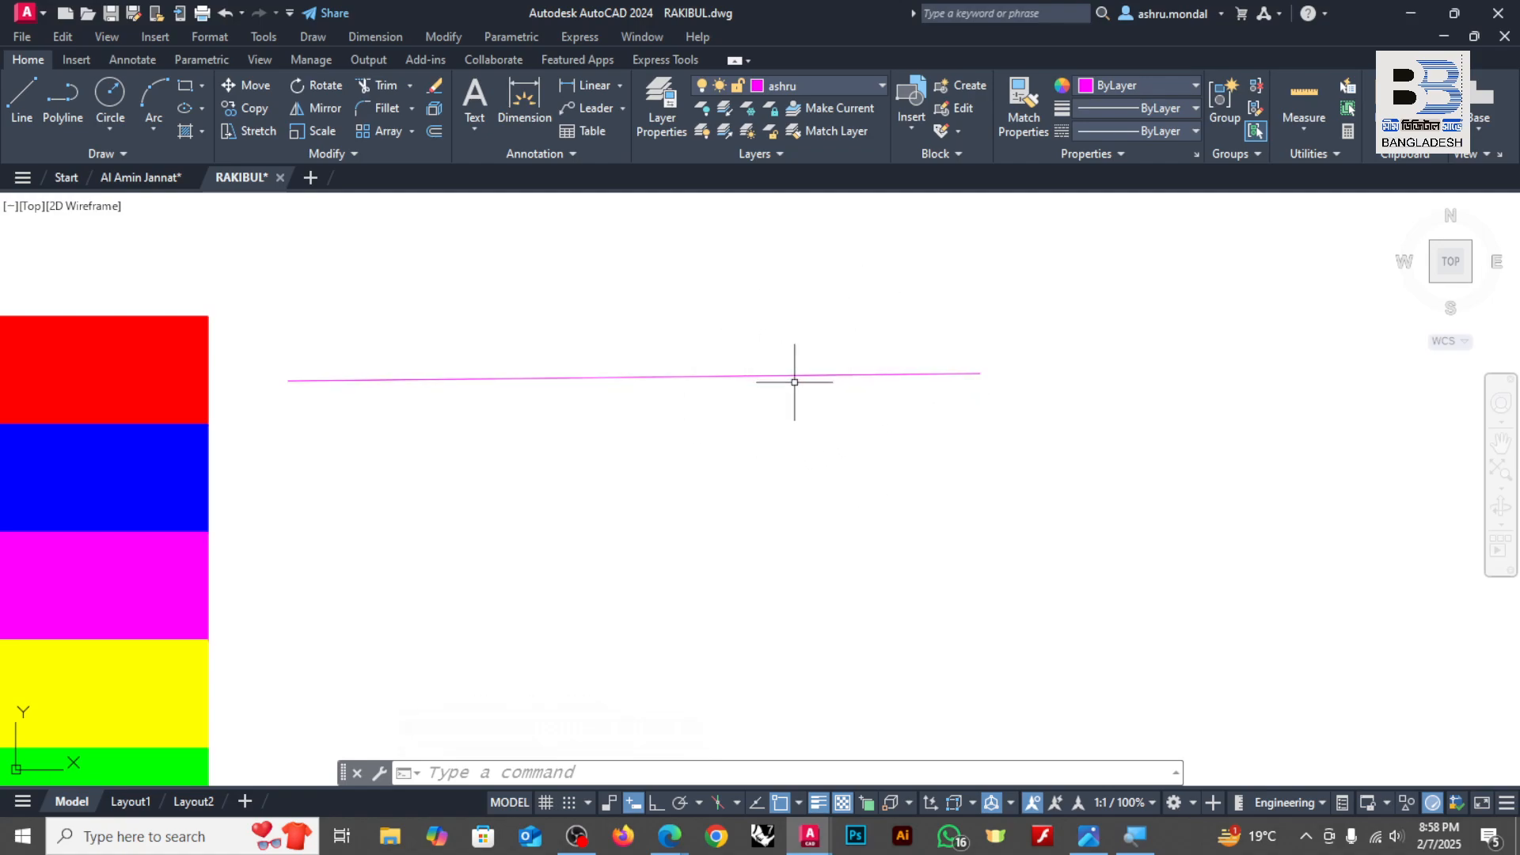
Step: Make the blue person-named layer current in the Layer Properties Manager and close the manager
text(la)
key(Return)
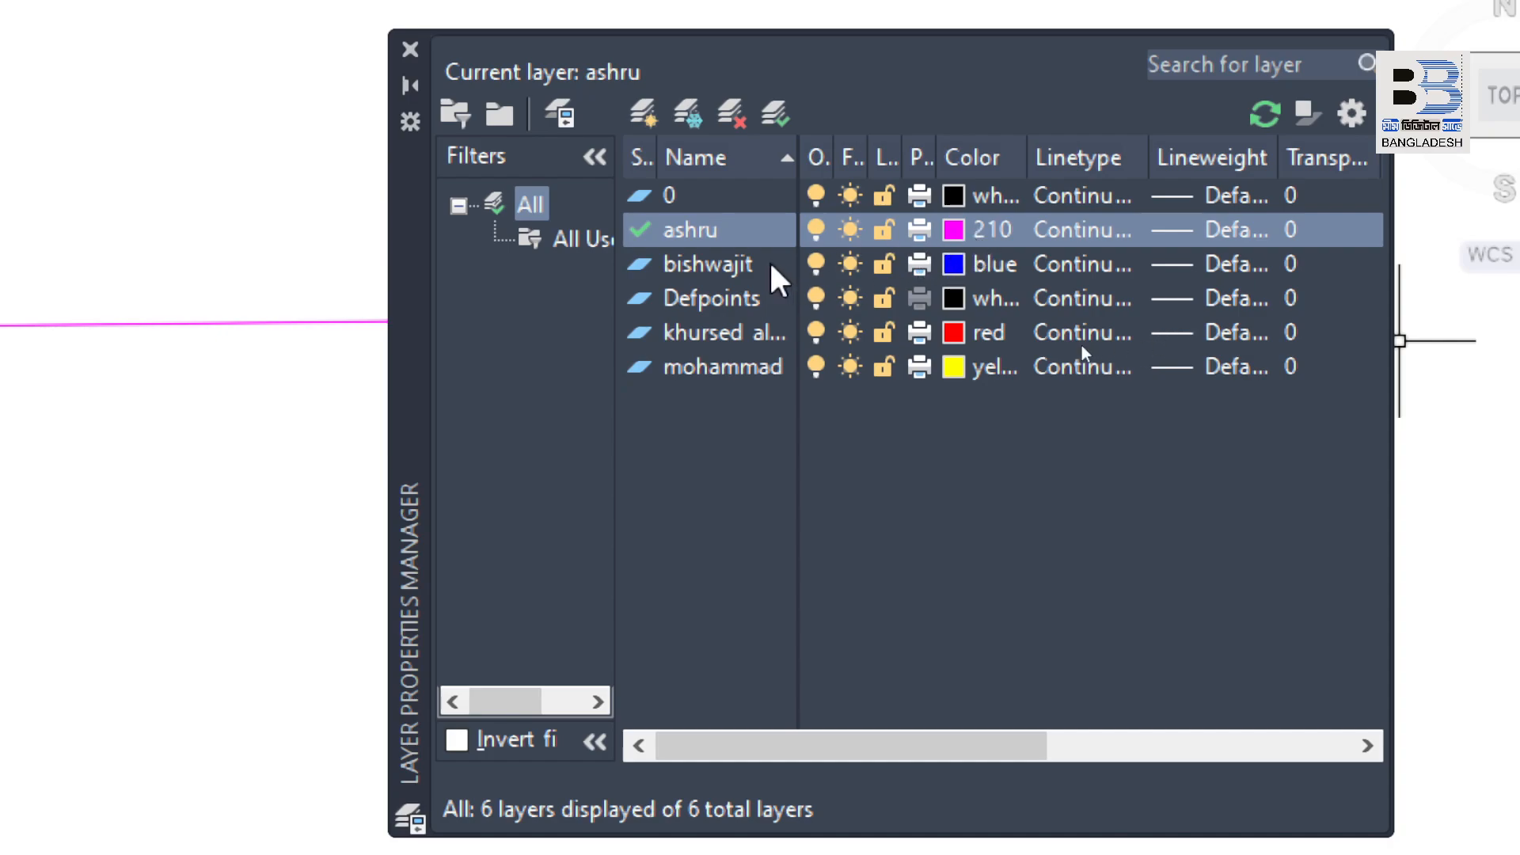
click(713, 270)
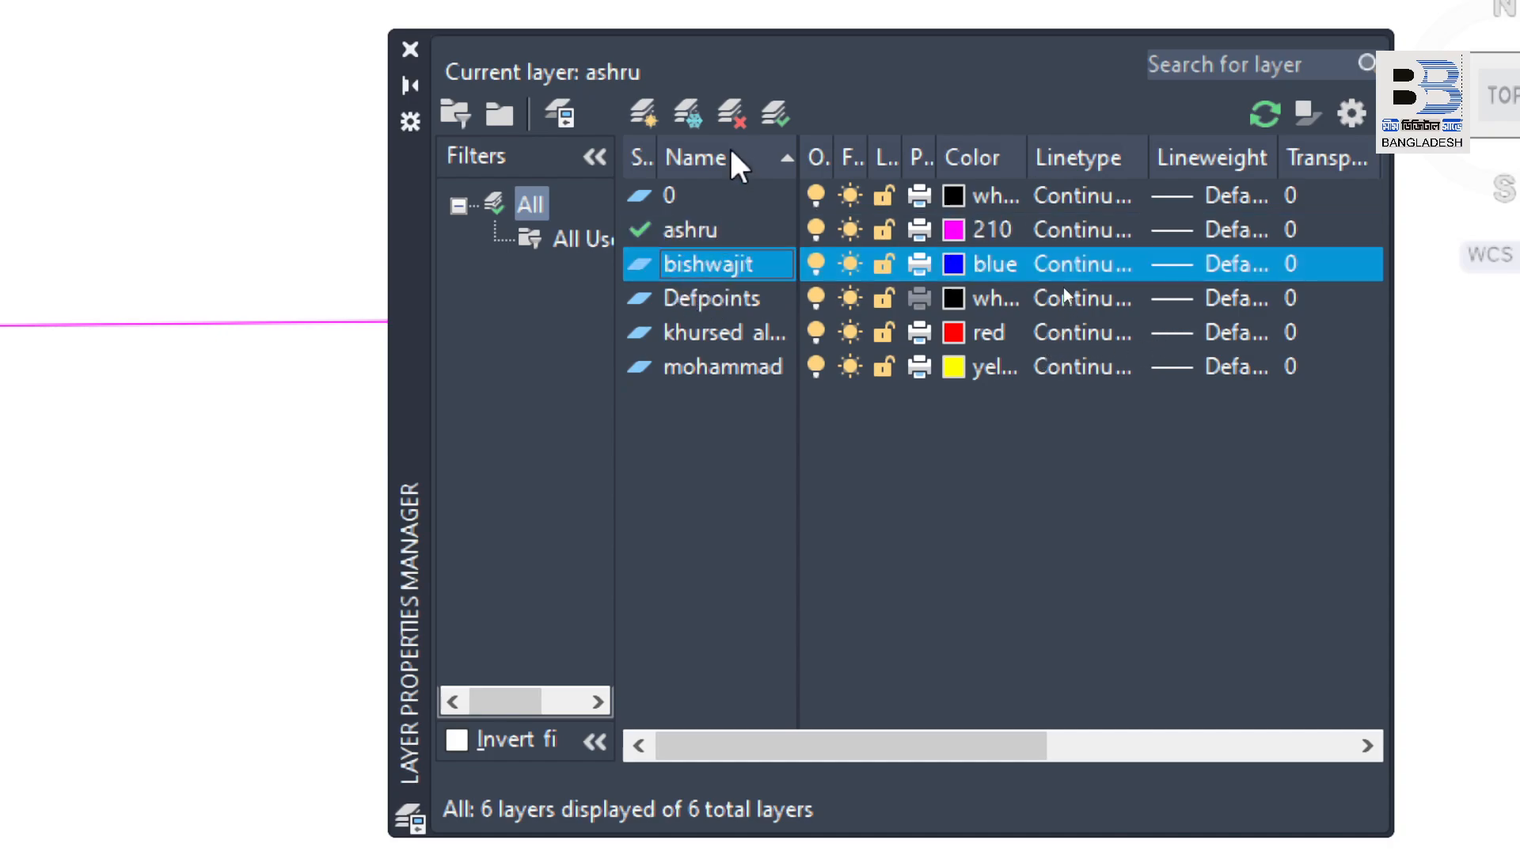
double_click(641, 265)
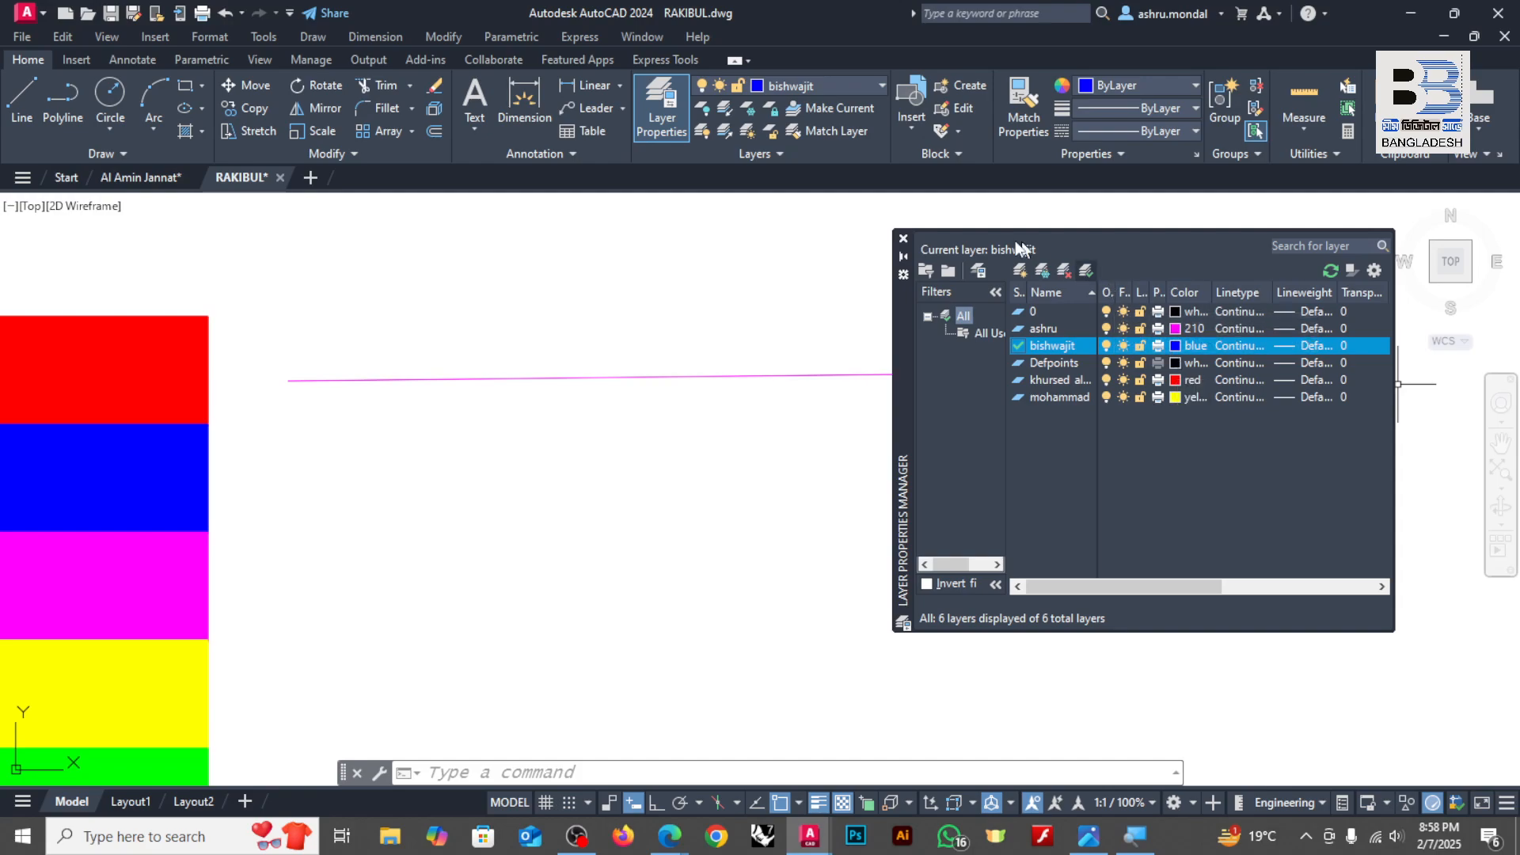
click(904, 239)
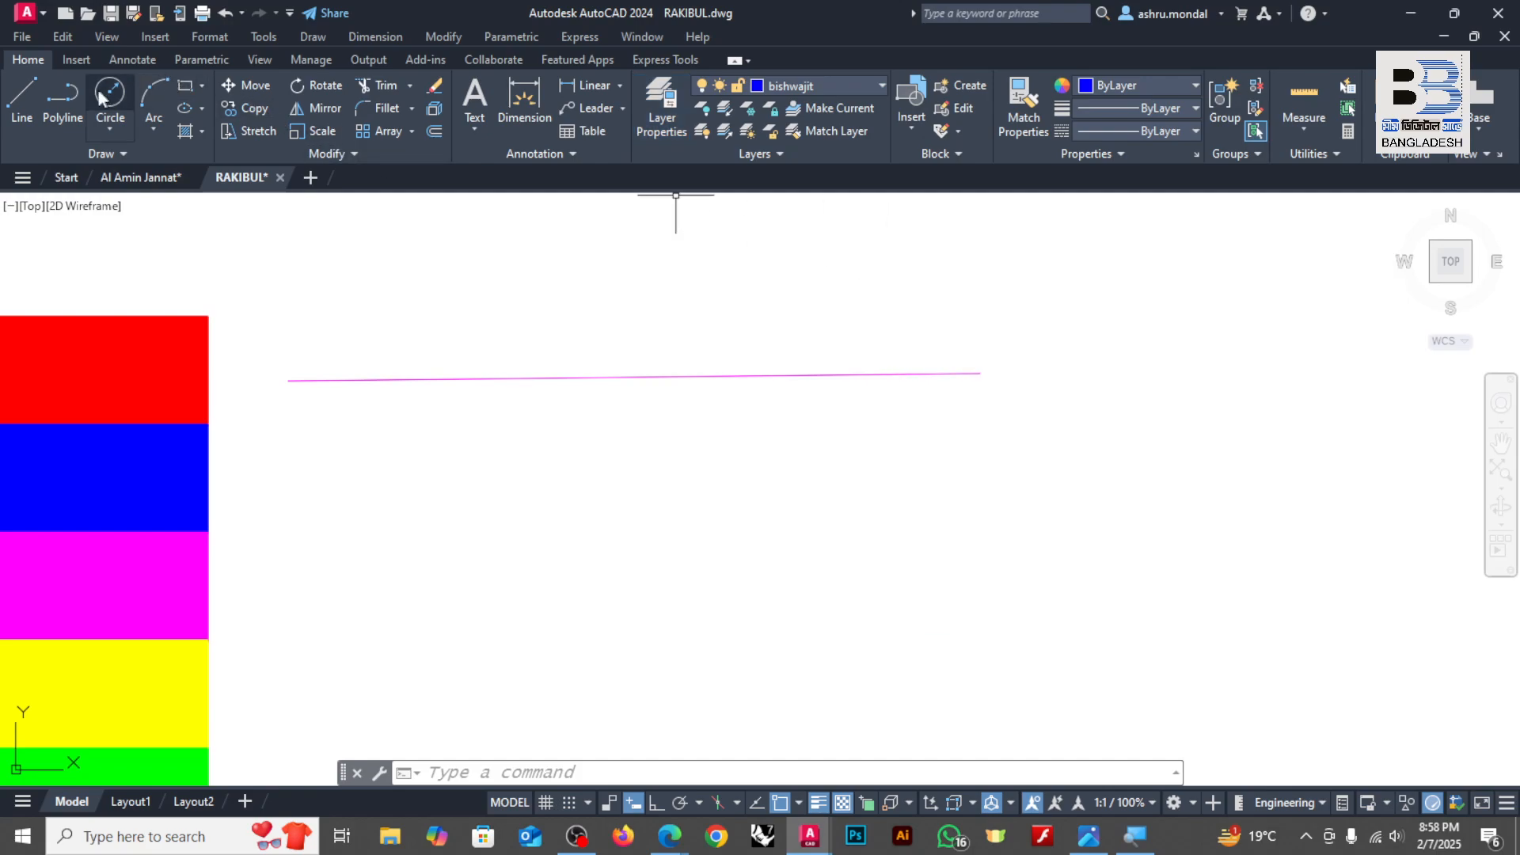
Step: Draw a single-segment, nearly horizontal polyline below the magenta line on the current blue layer
click(65, 101)
click(338, 472)
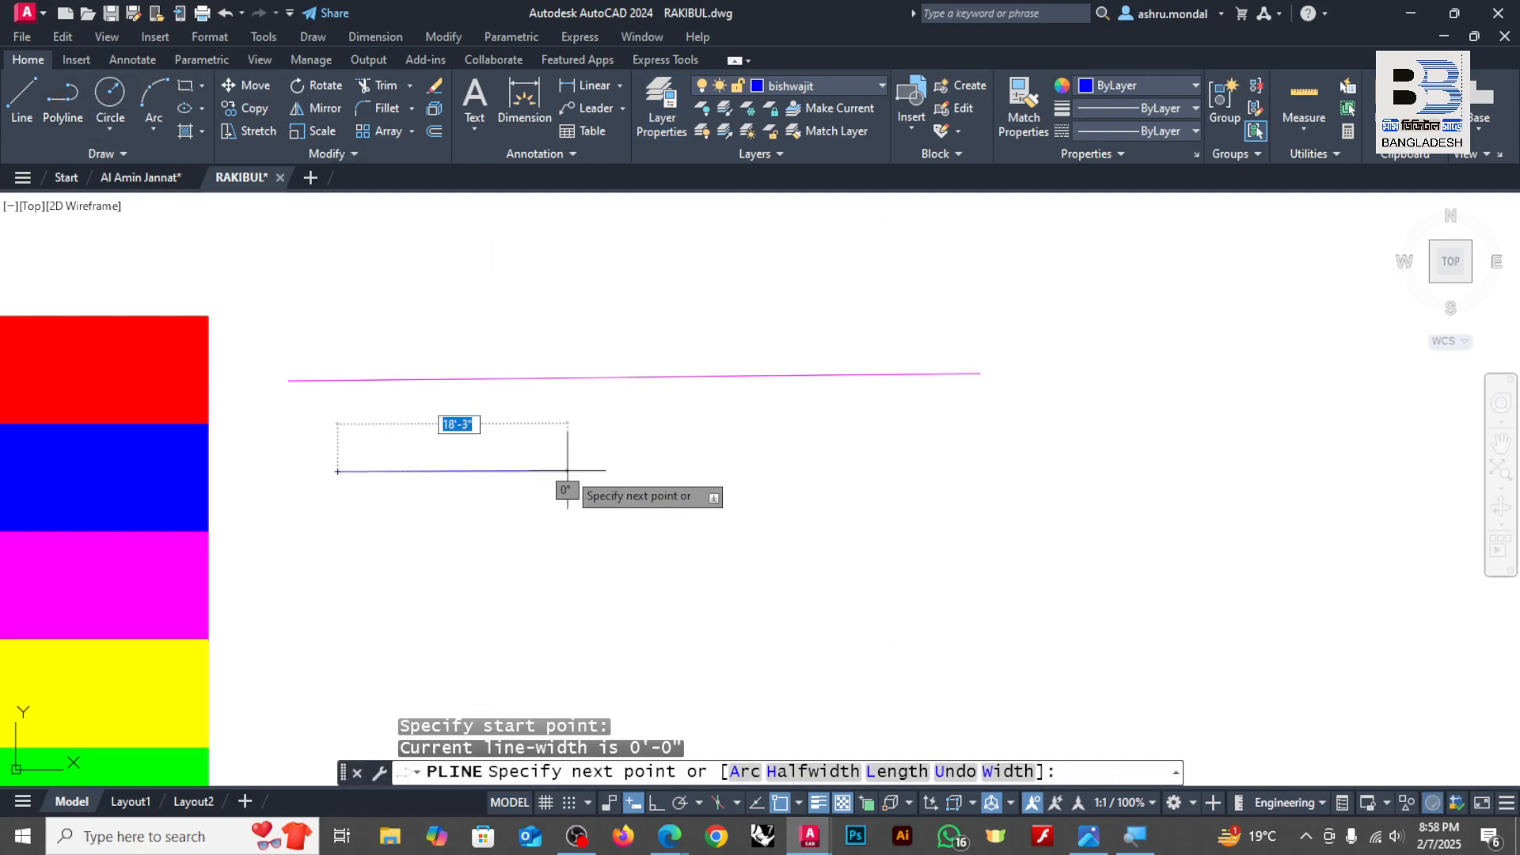
click(1090, 466)
key(Return)
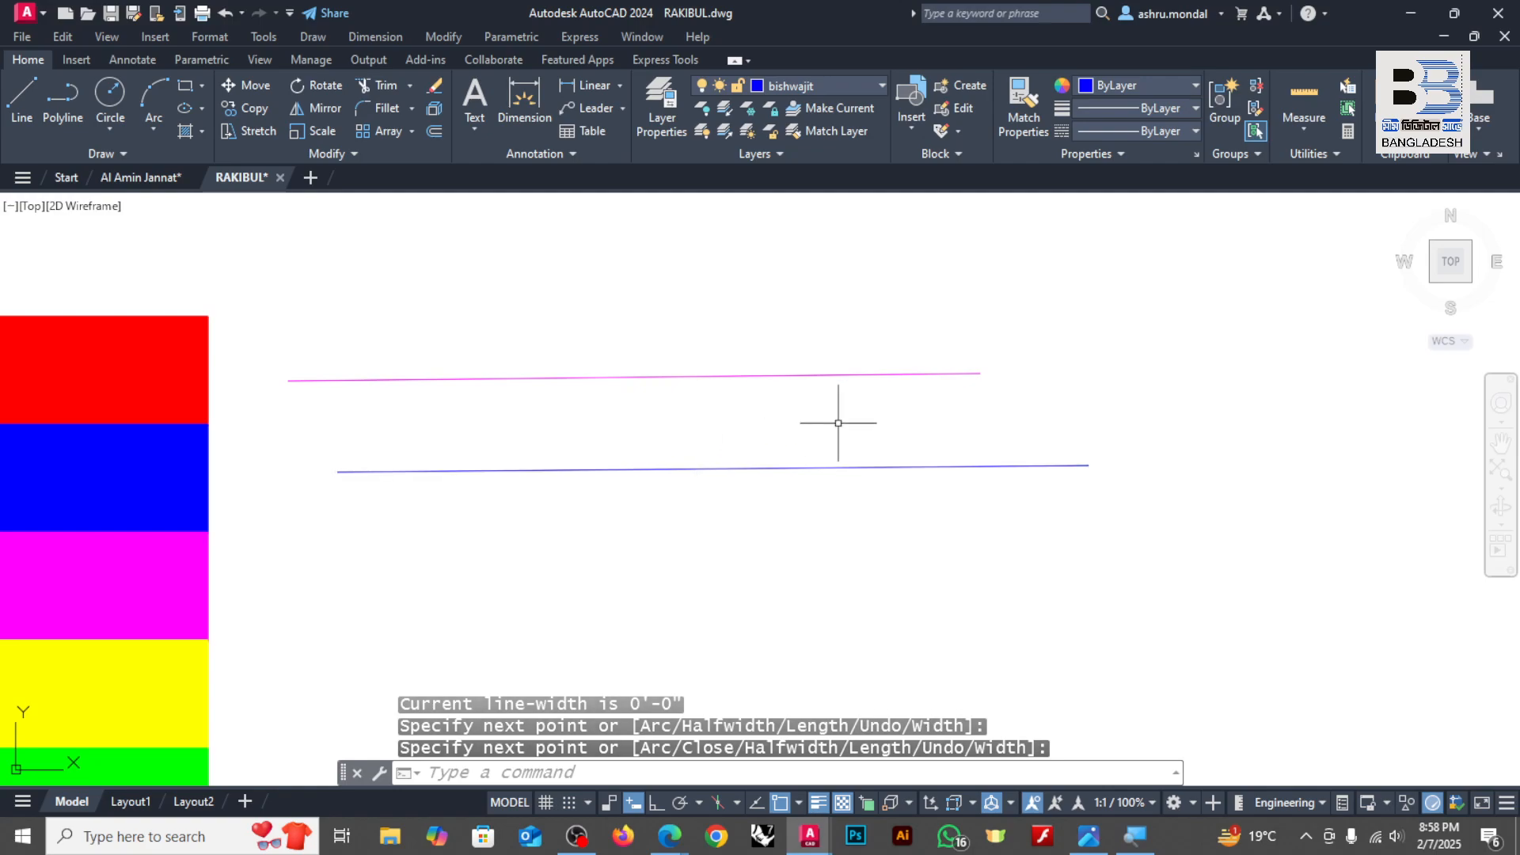
Step: Make the red layer carrying a person's full name current and close the Layer Properties Manager
middle_drag(857, 465, 784, 424)
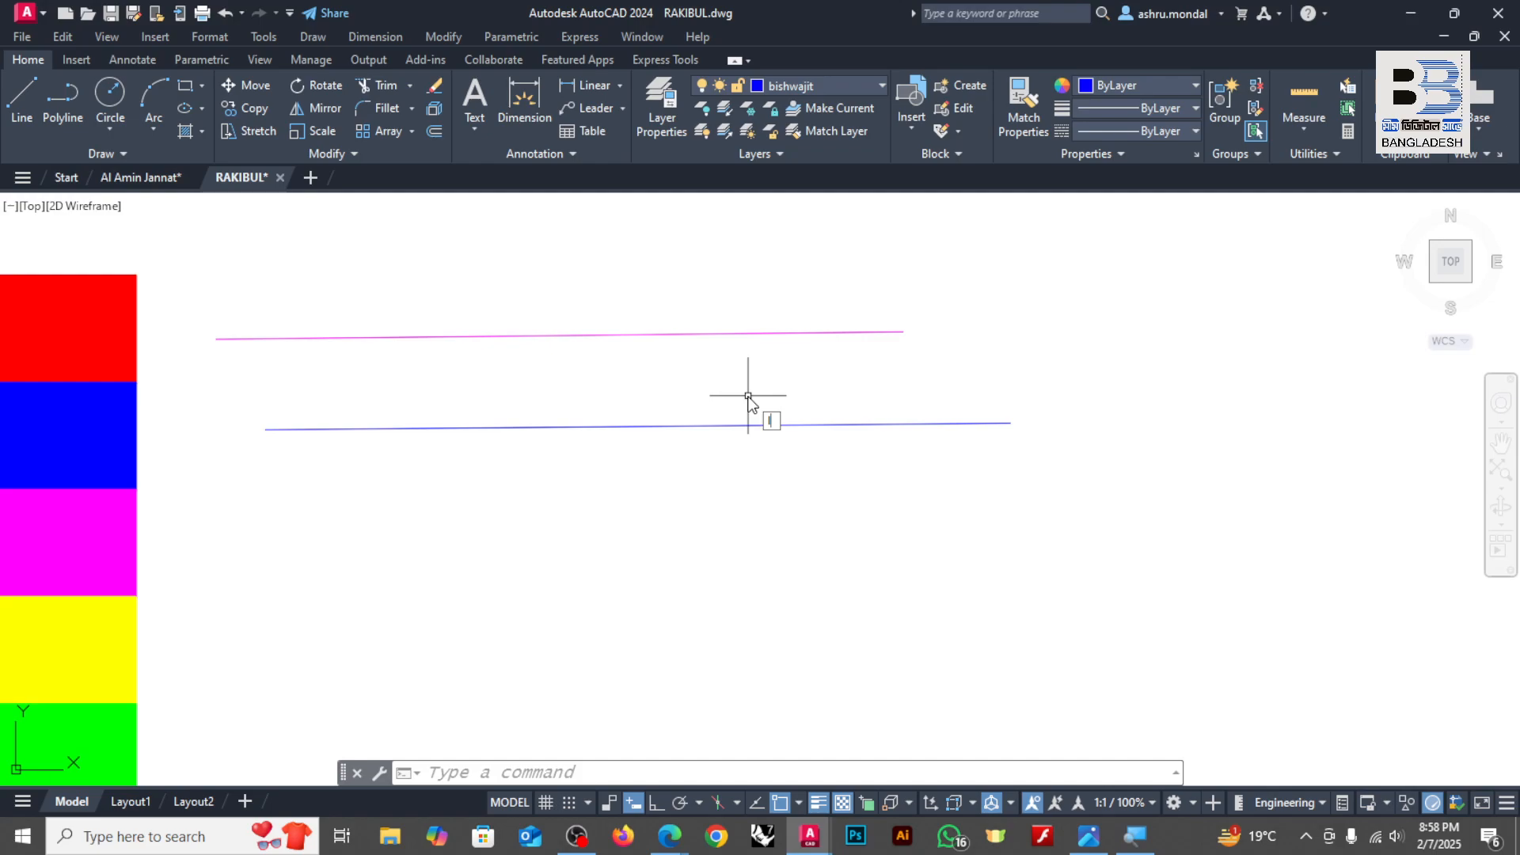
key(Return)
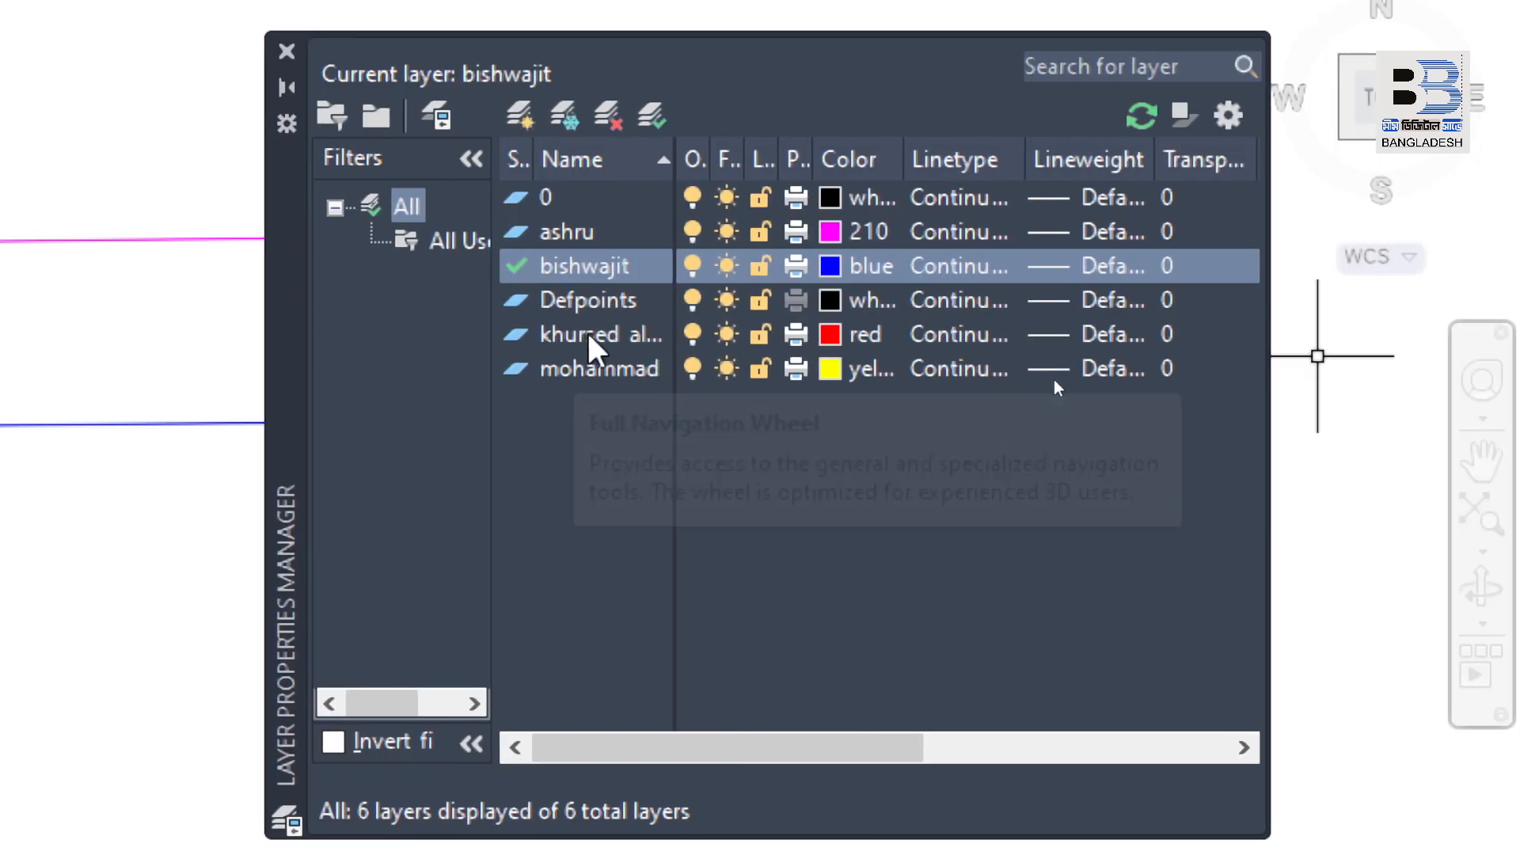
click(811, 333)
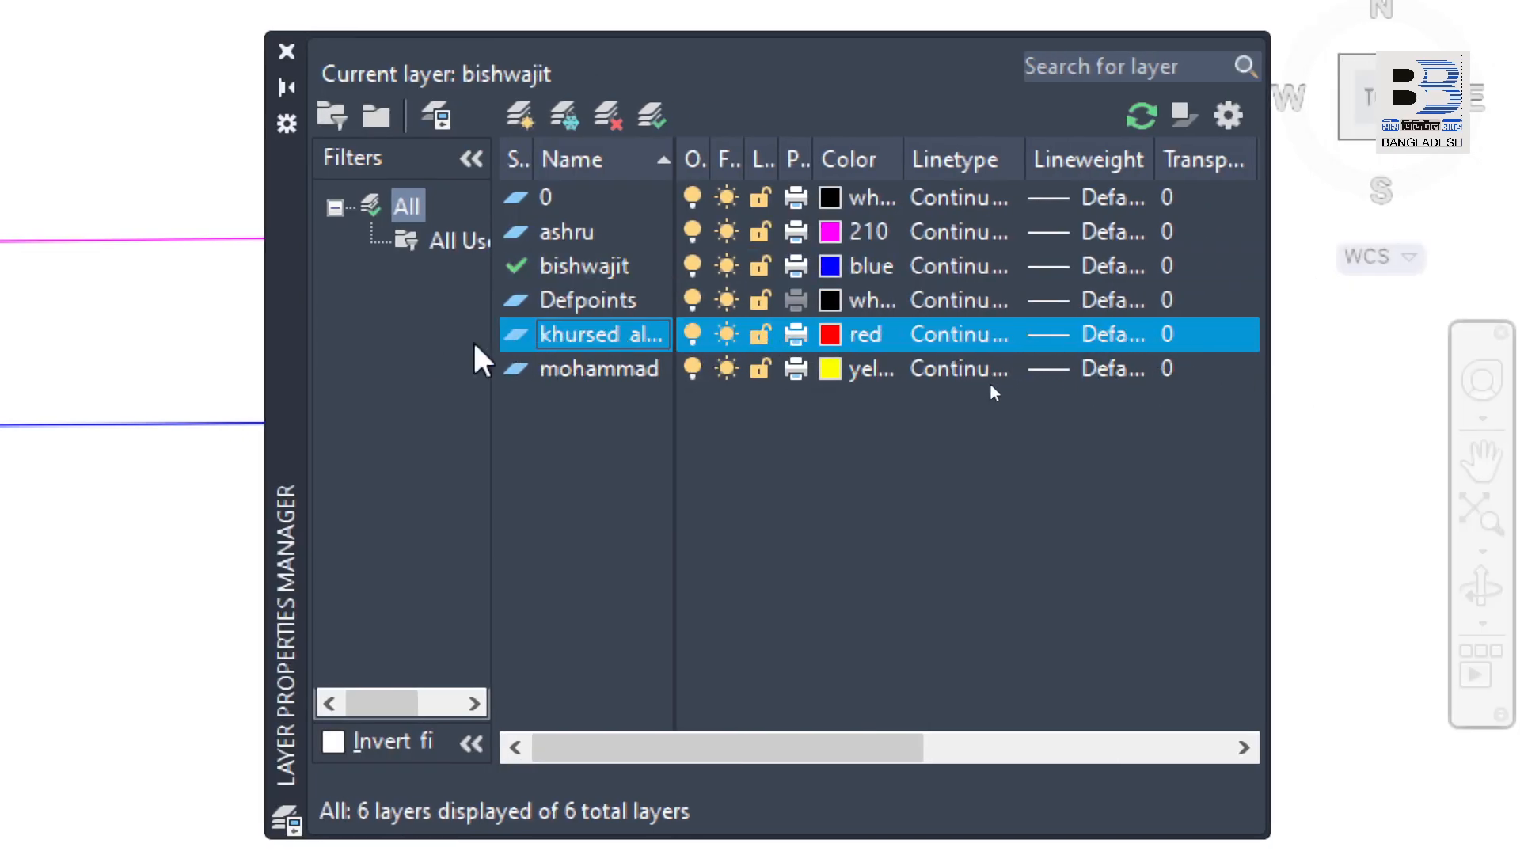
double_click(611, 335)
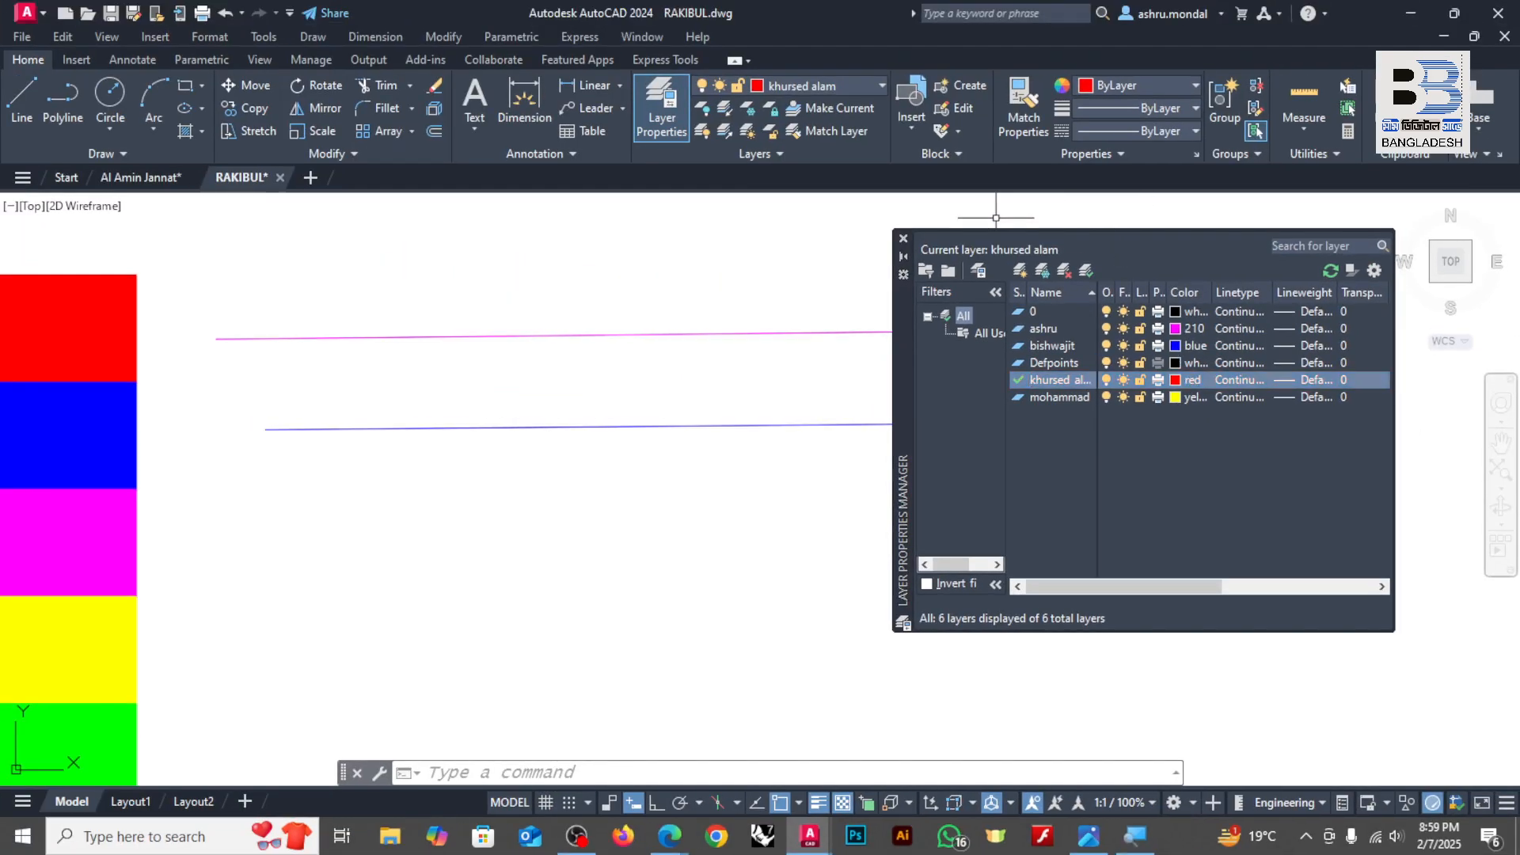
click(903, 240)
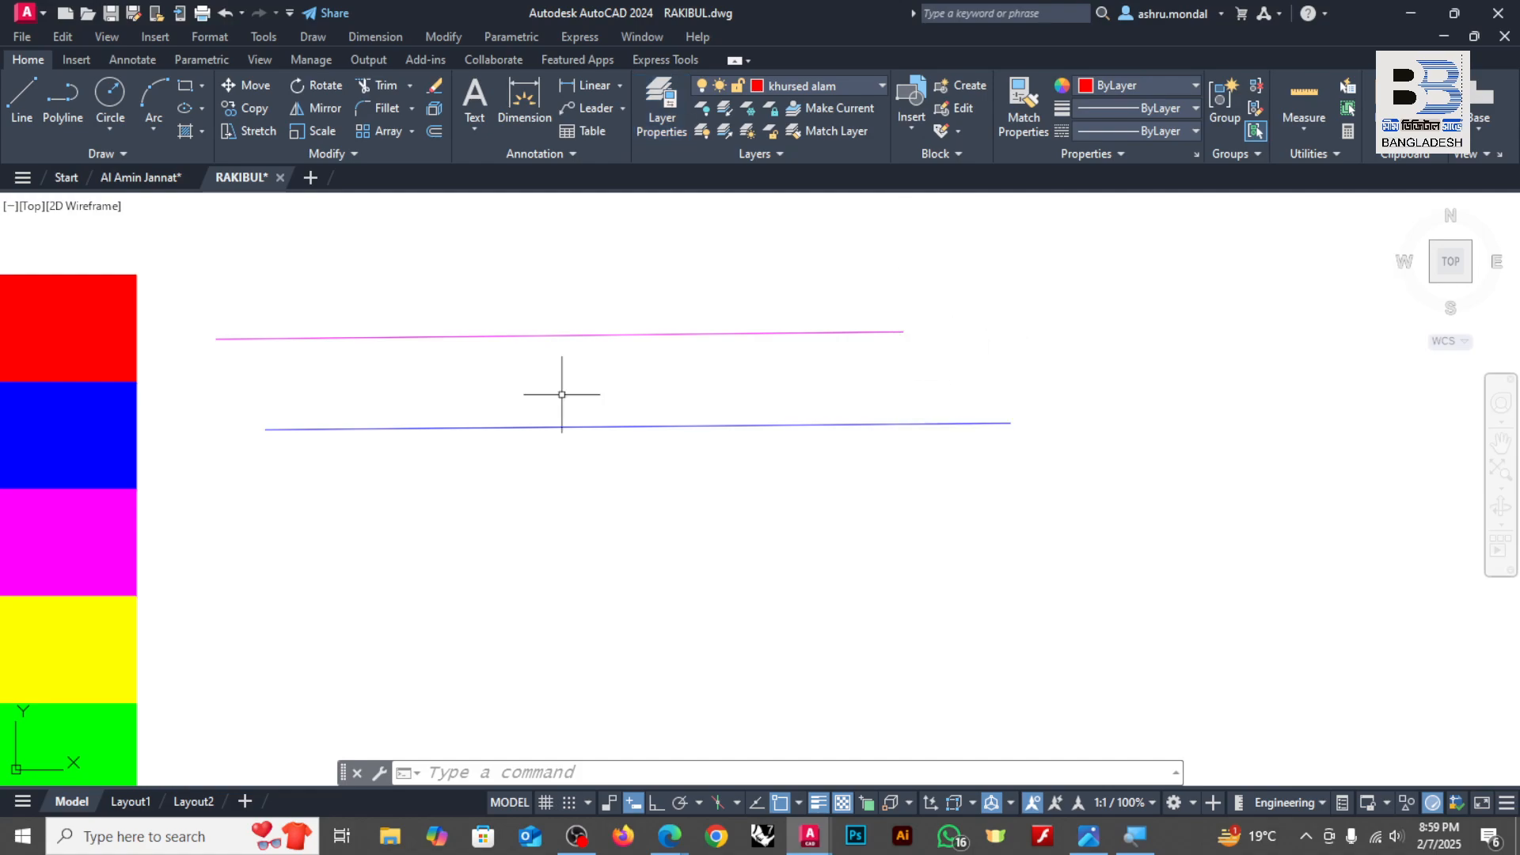
Step: Draw a single-segment, nearly horizontal polyline about 62 feet long below the blue line on the current red layer
click(63, 99)
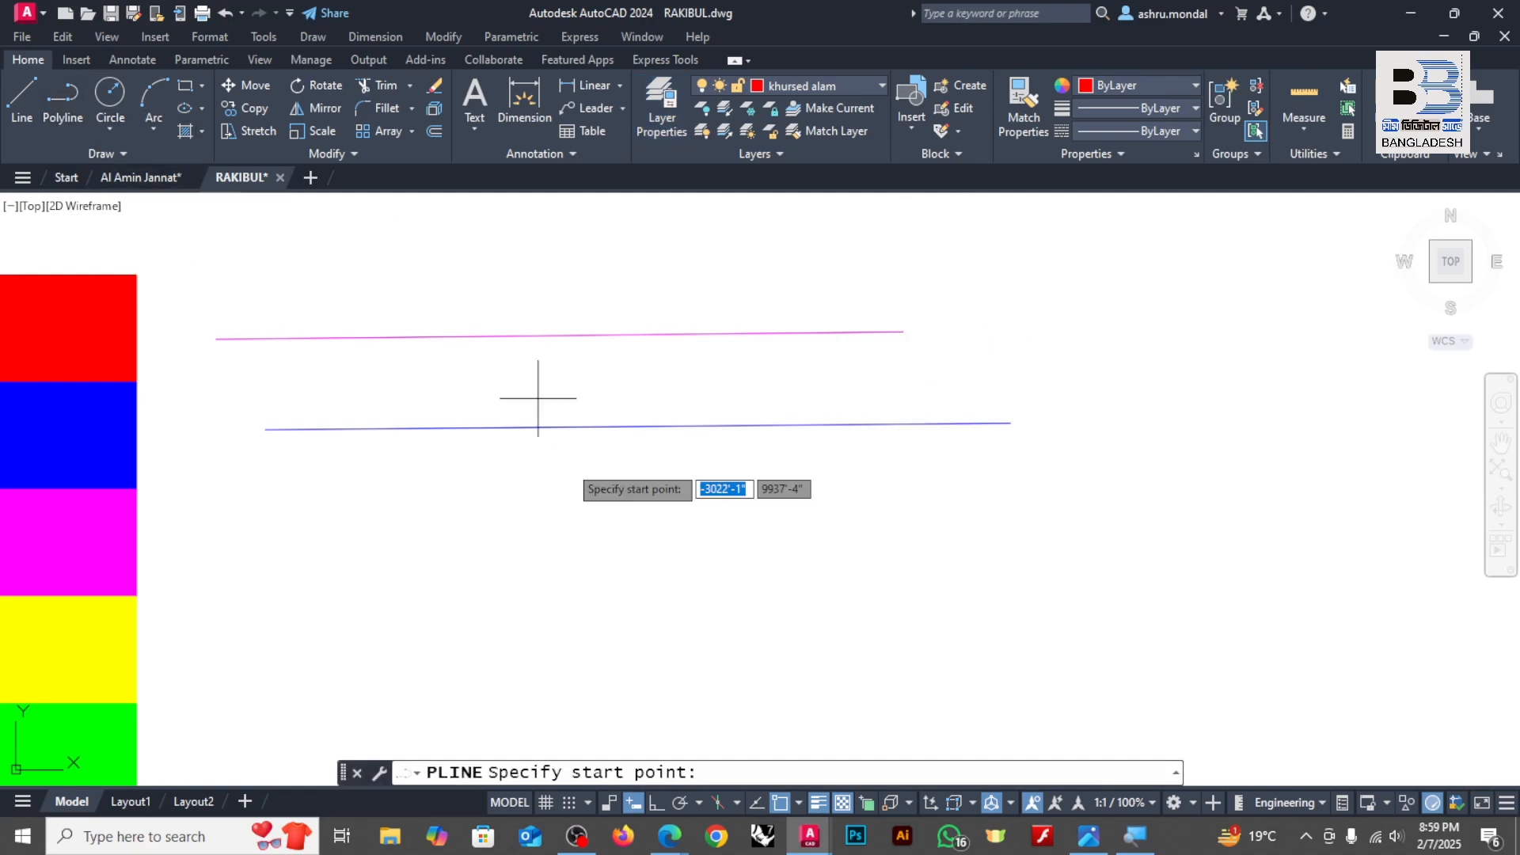
click(277, 536)
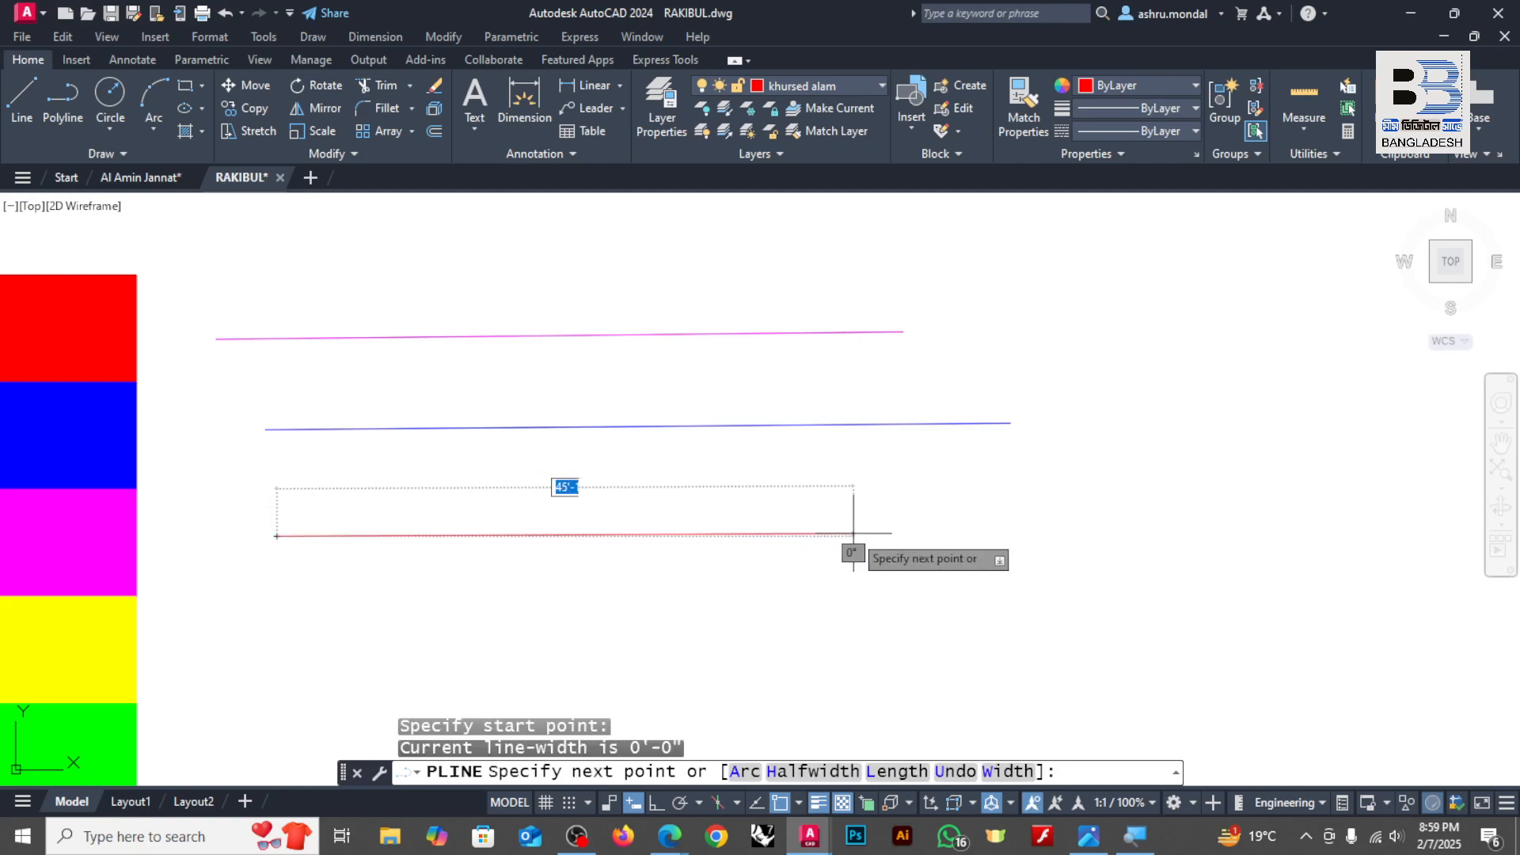
click(1047, 529)
key(Return)
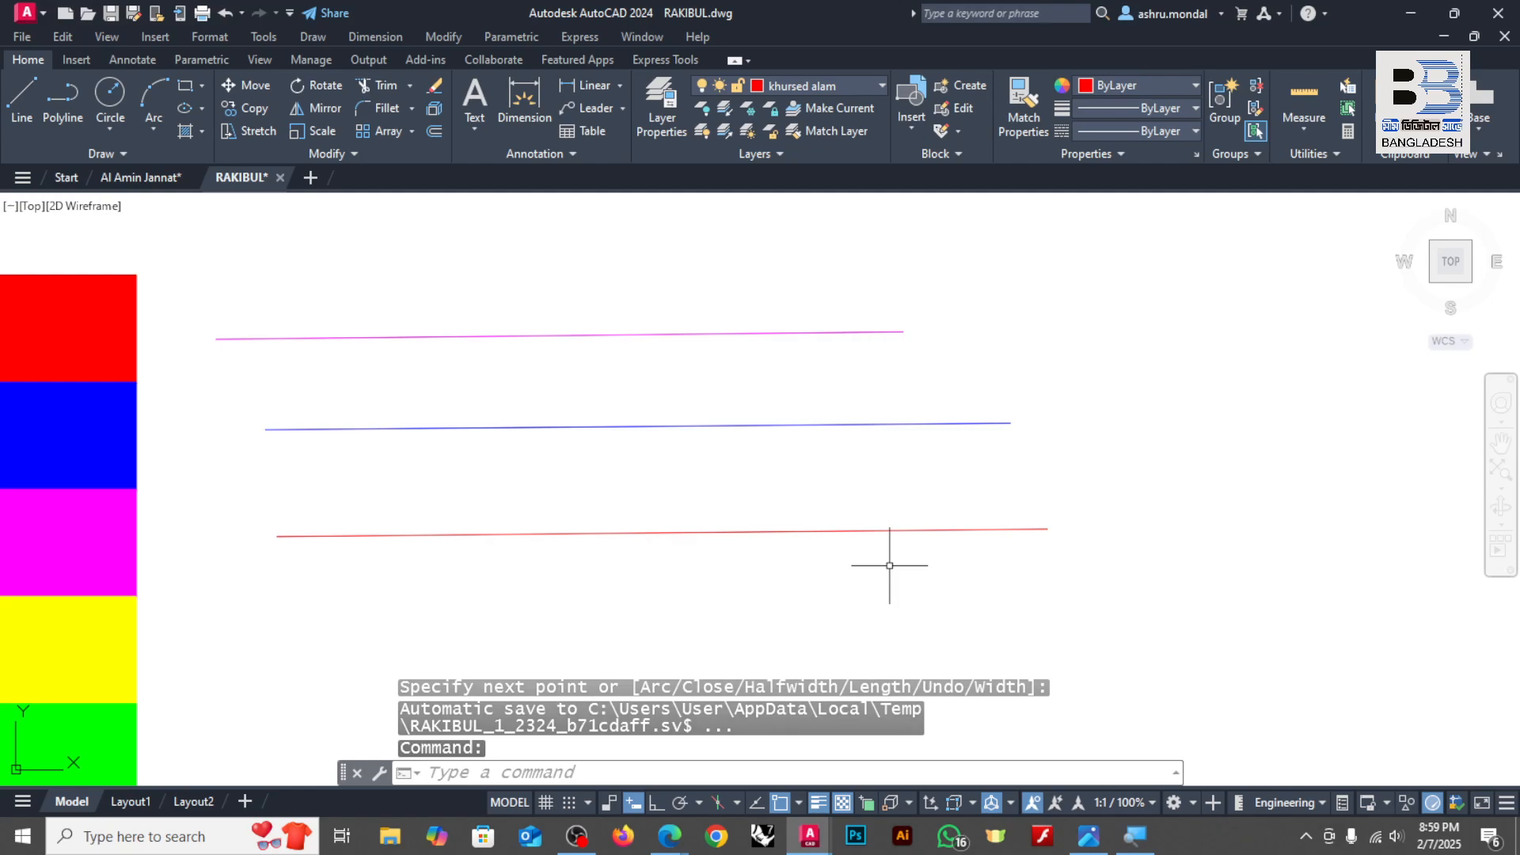
Step: Make the yellow person-named layer current in the Layer Properties Manager and close the manager
text(la)
key(Return)
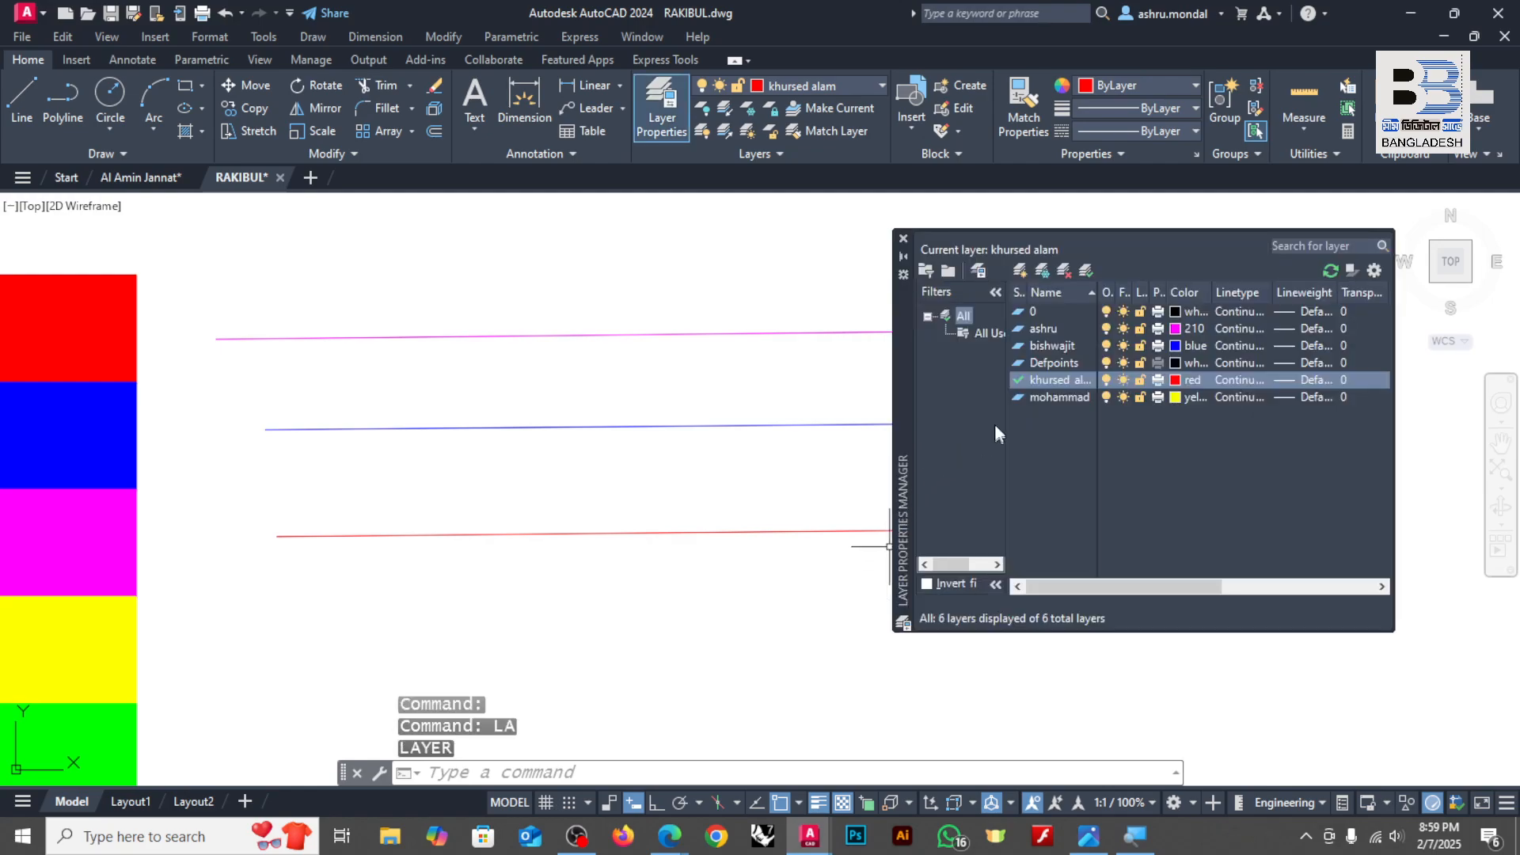
click(1023, 396)
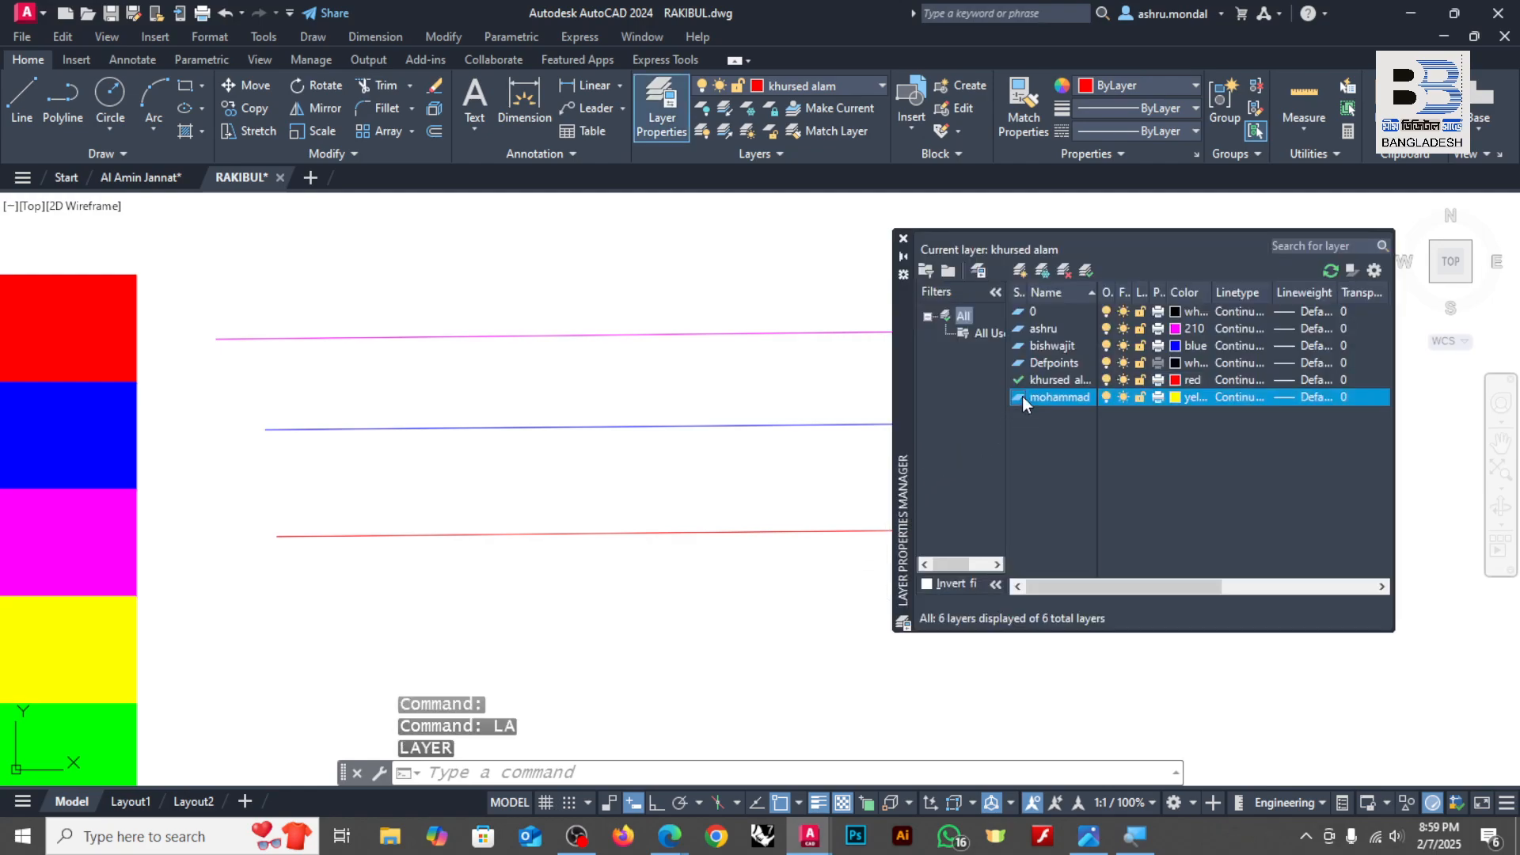
click(1085, 271)
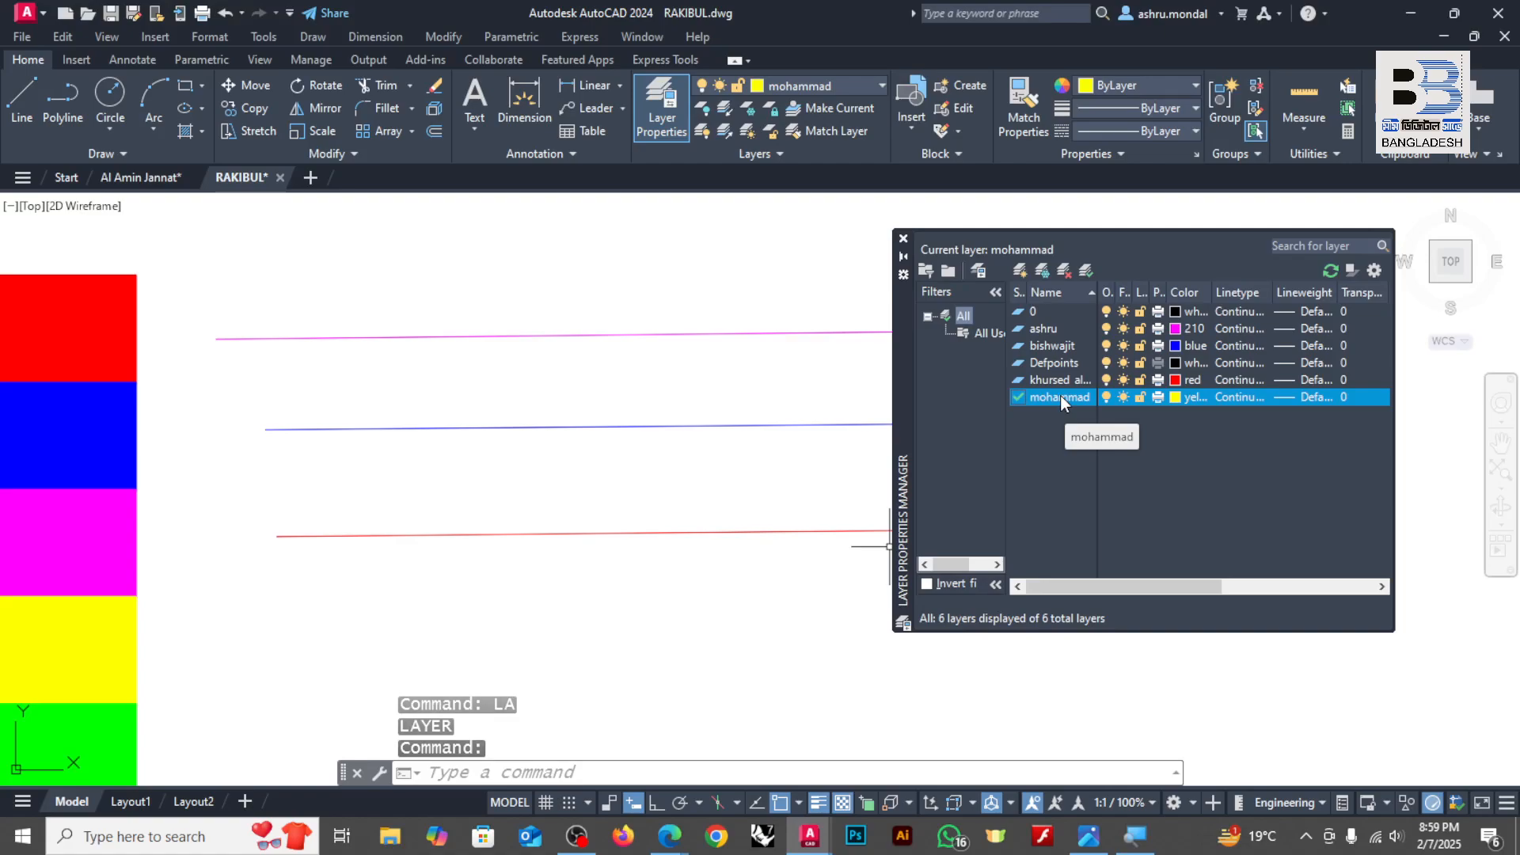
click(903, 238)
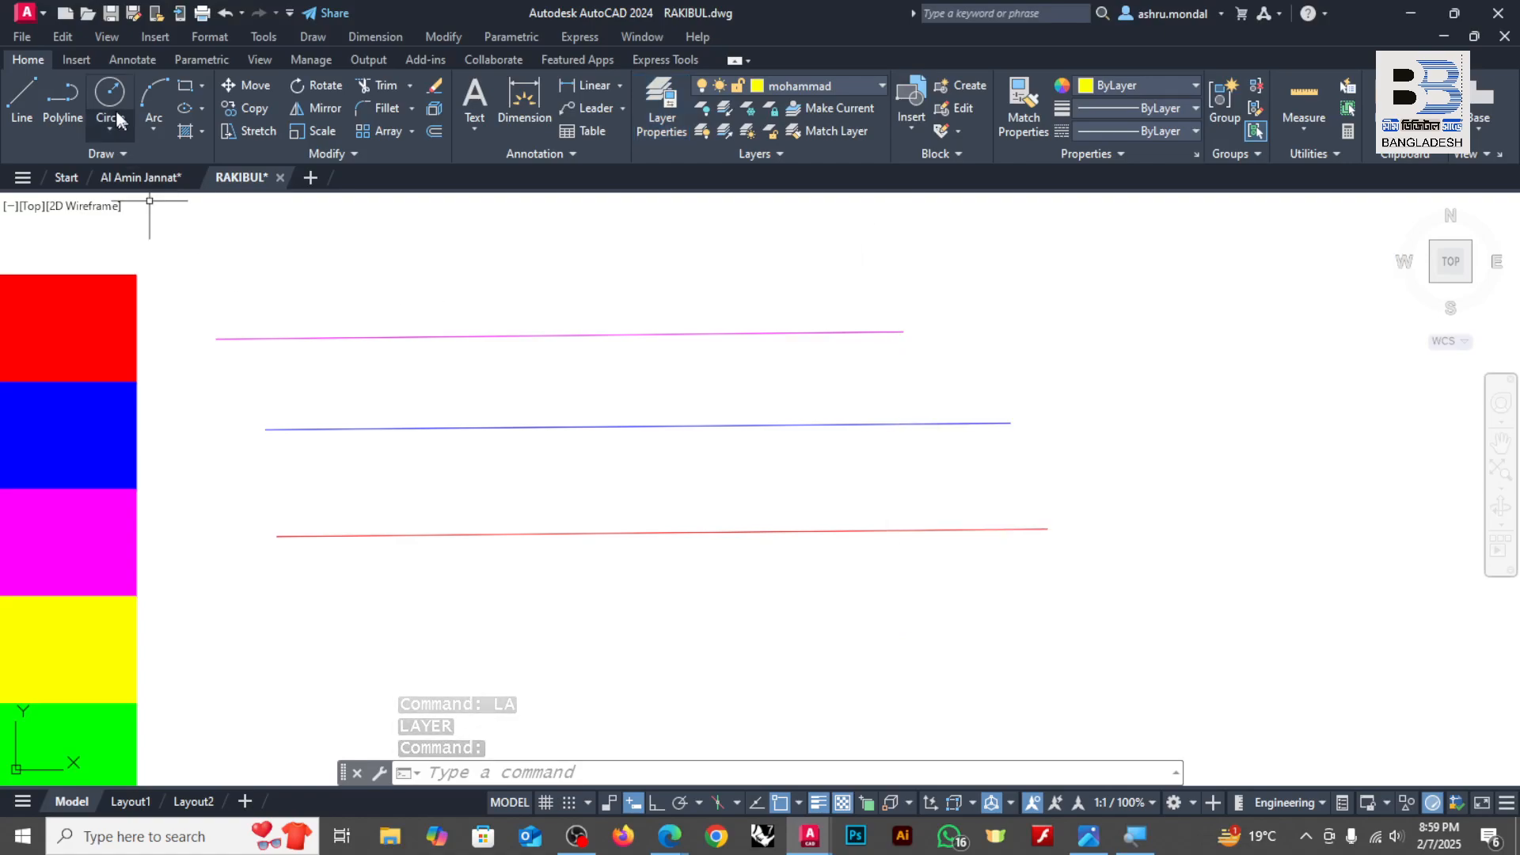
Step: Draw a nearly horizontal line about 66 feet long below the red line on the current yellow layer
click(18, 95)
click(276, 596)
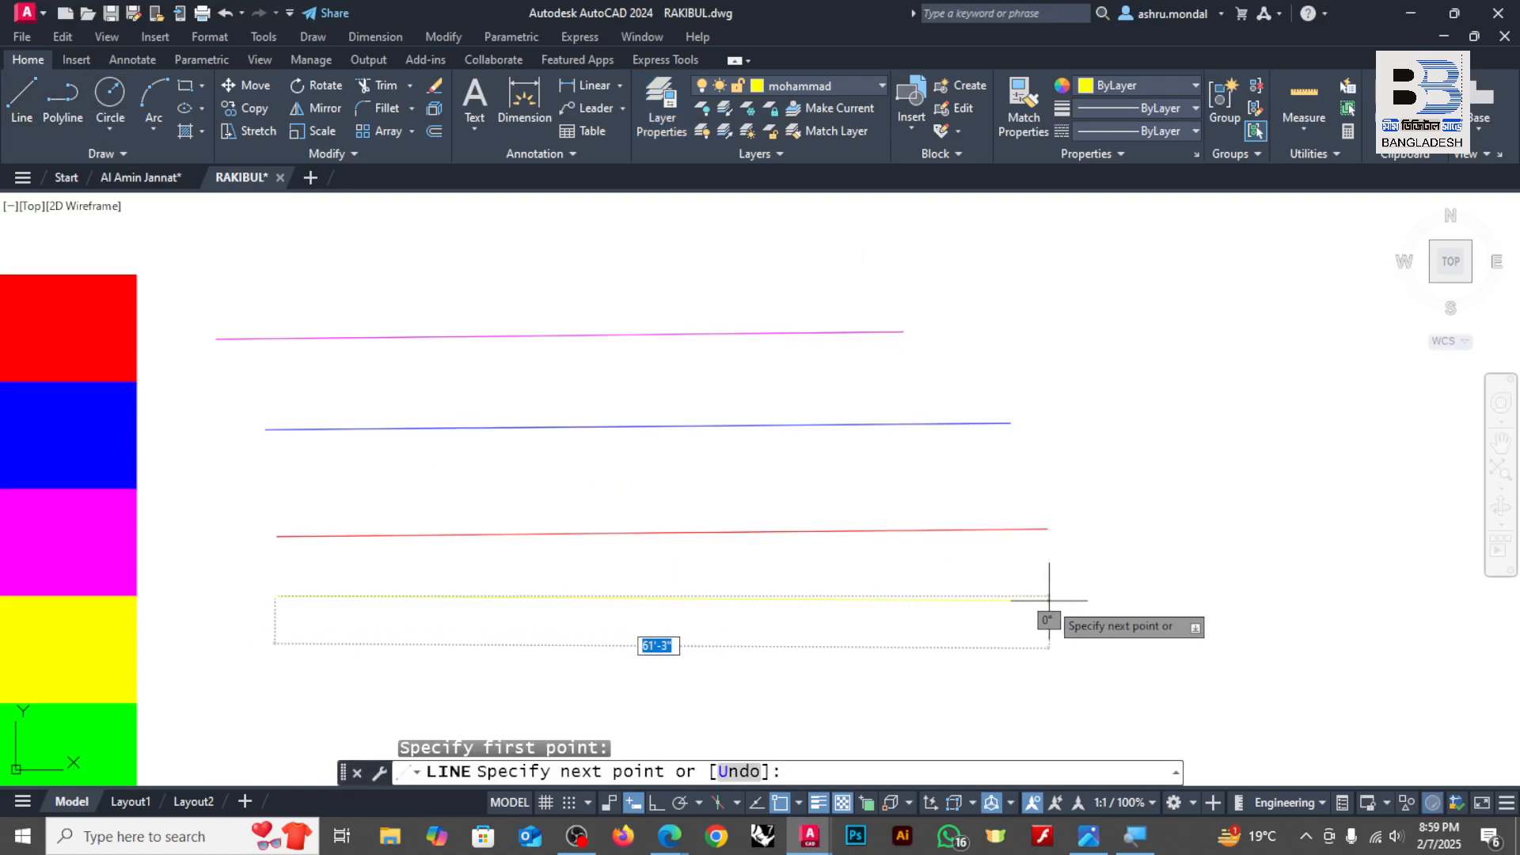
click(1113, 600)
key(Return)
middle_drag(741, 519, 791, 470)
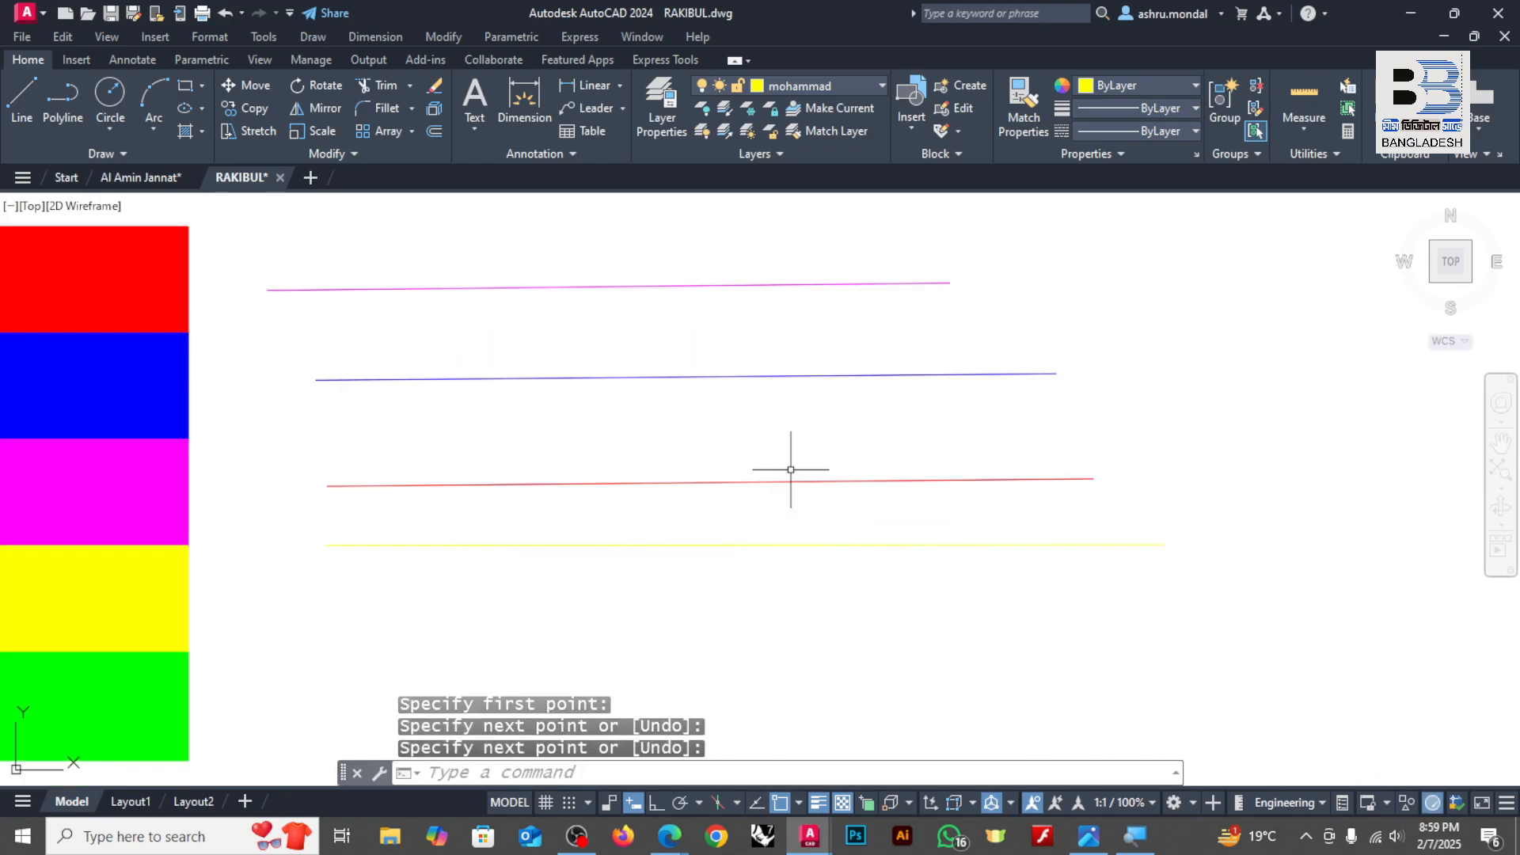
scroll(323, 470, down, 3)
scroll(780, 438, up, 2)
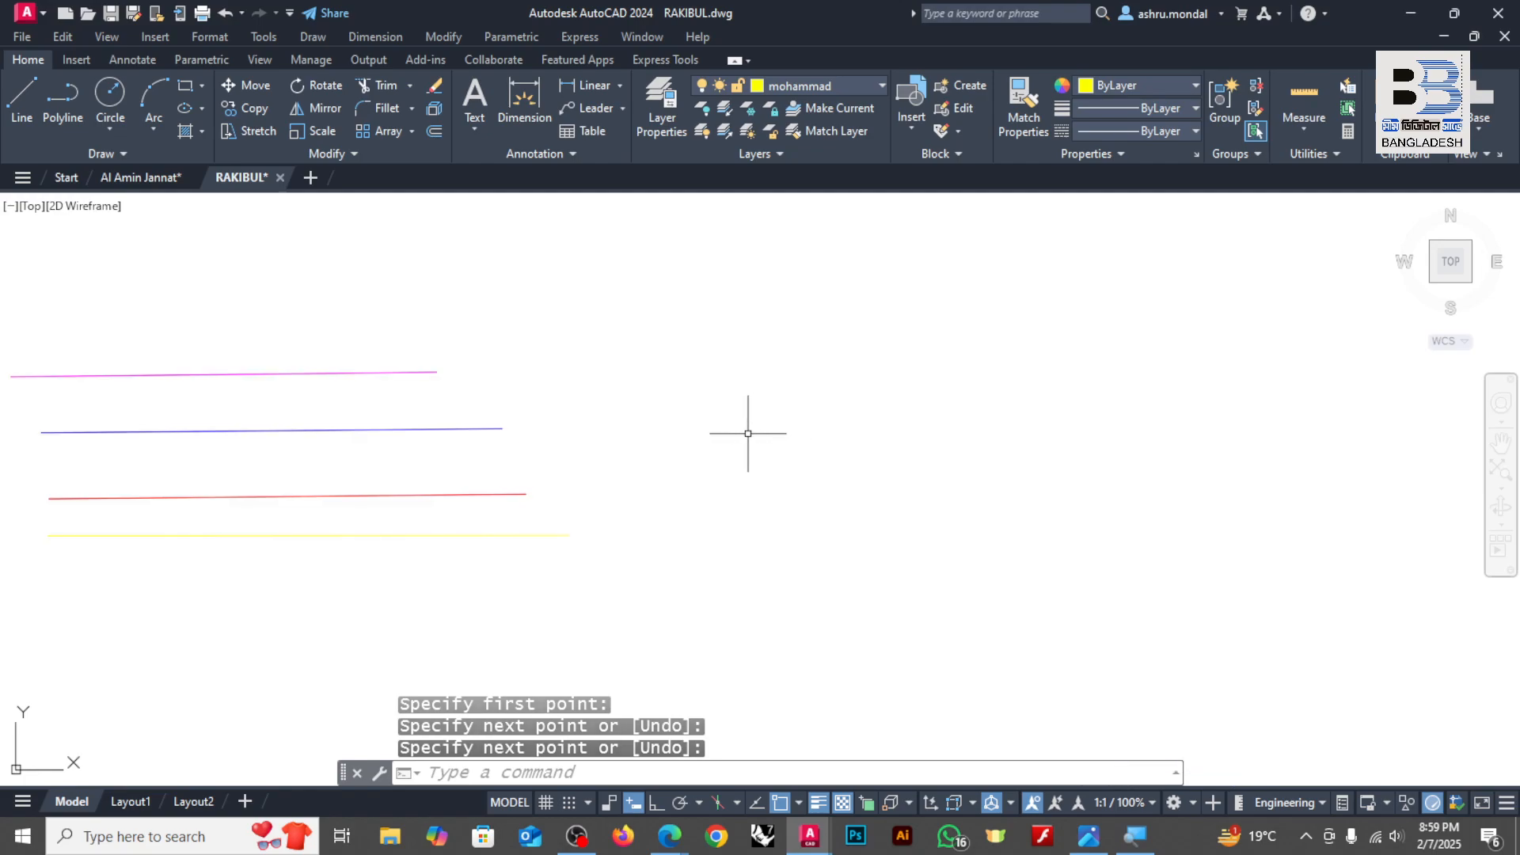
Step: Turn the magenta layer off and back on in the Layer Properties Manager to demonstrate layer visibility
text(la)
key(Return)
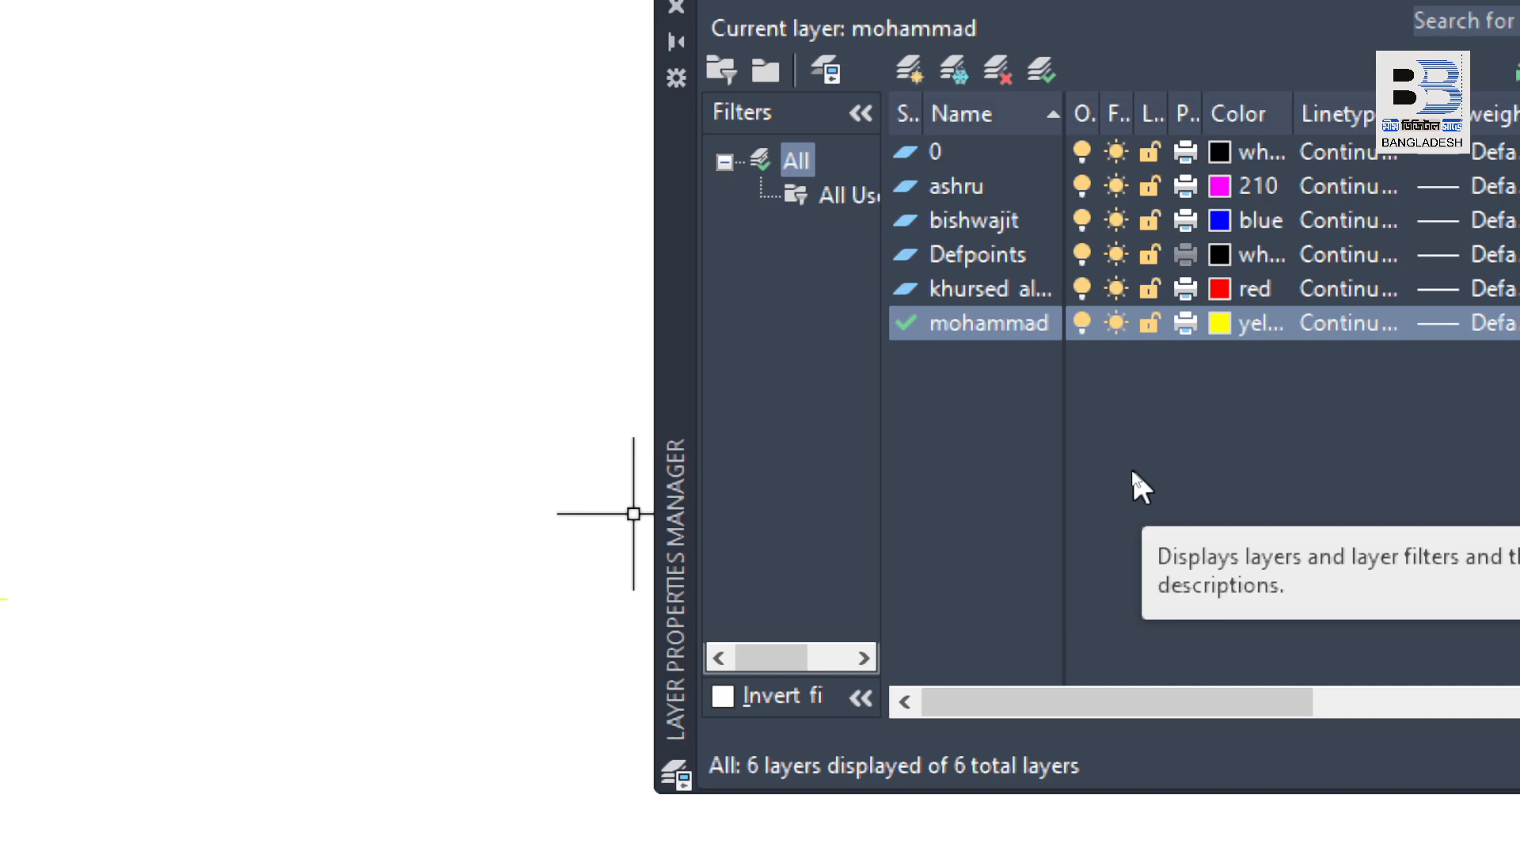
click(1082, 190)
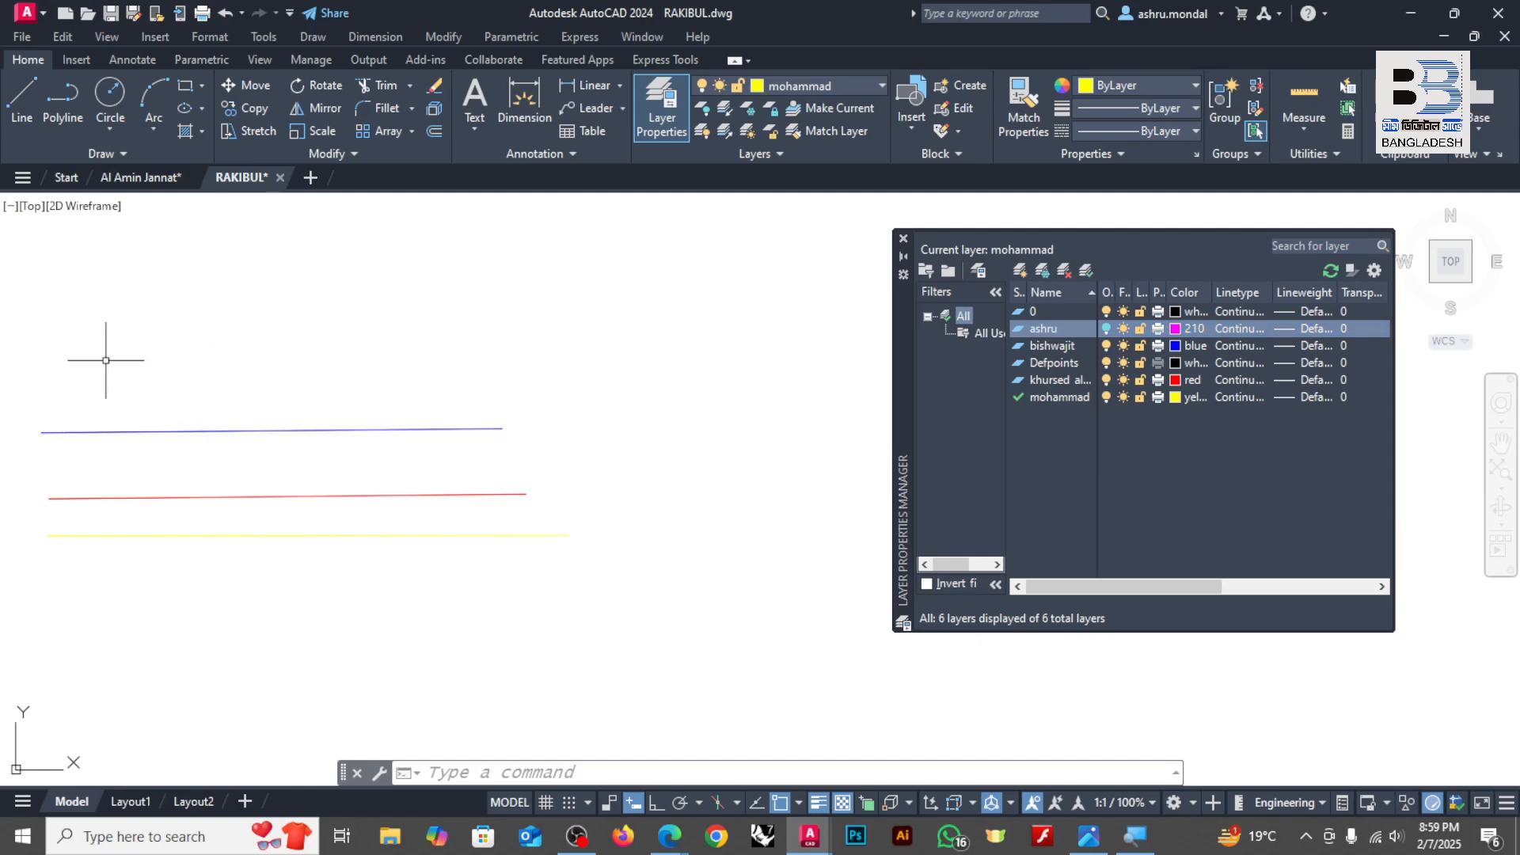
click(1107, 329)
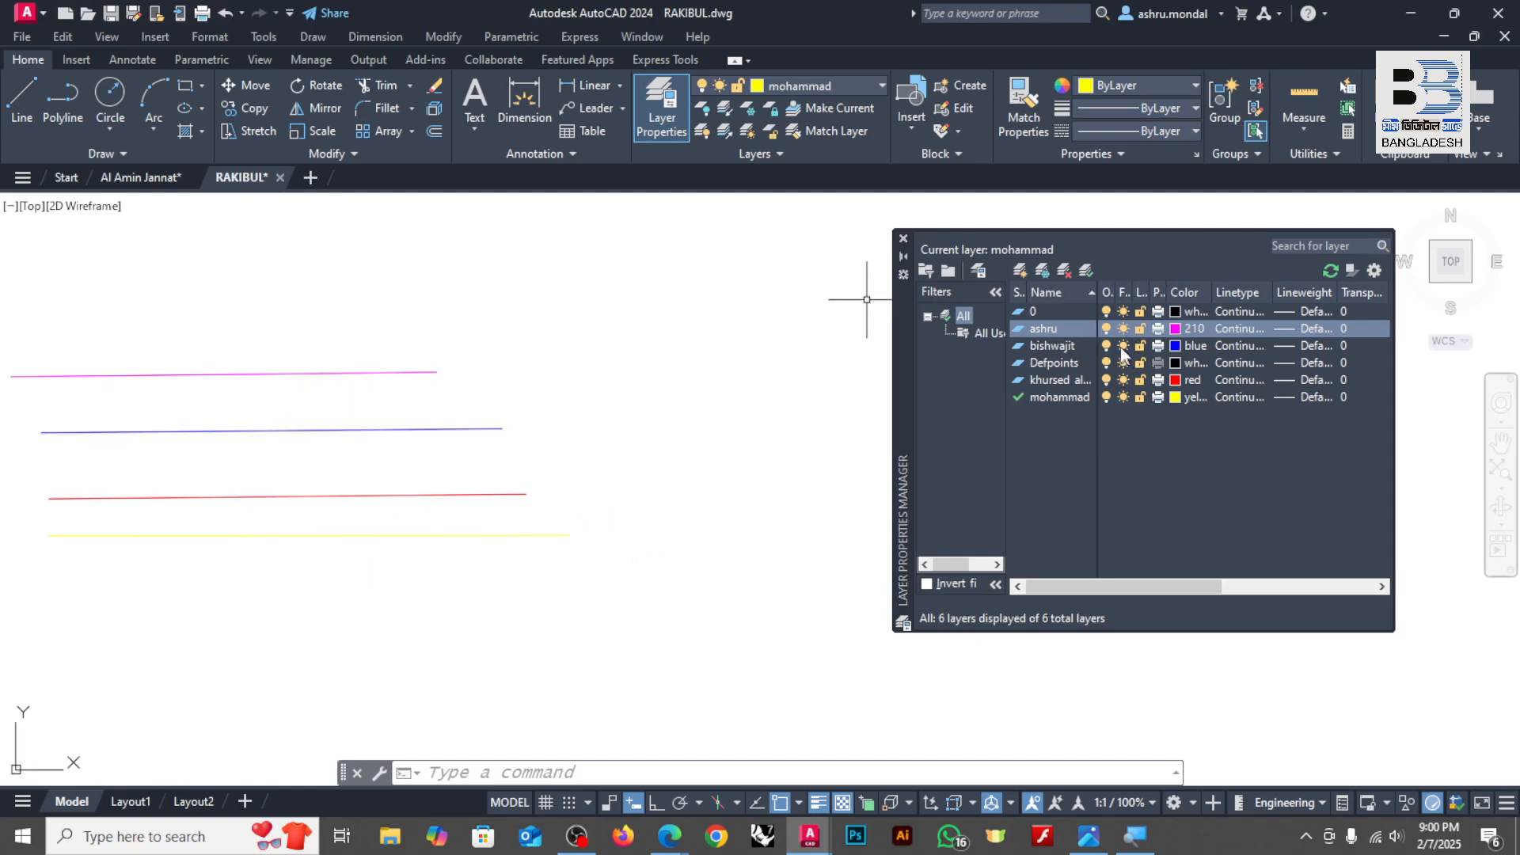
click(1109, 328)
click(1109, 328)
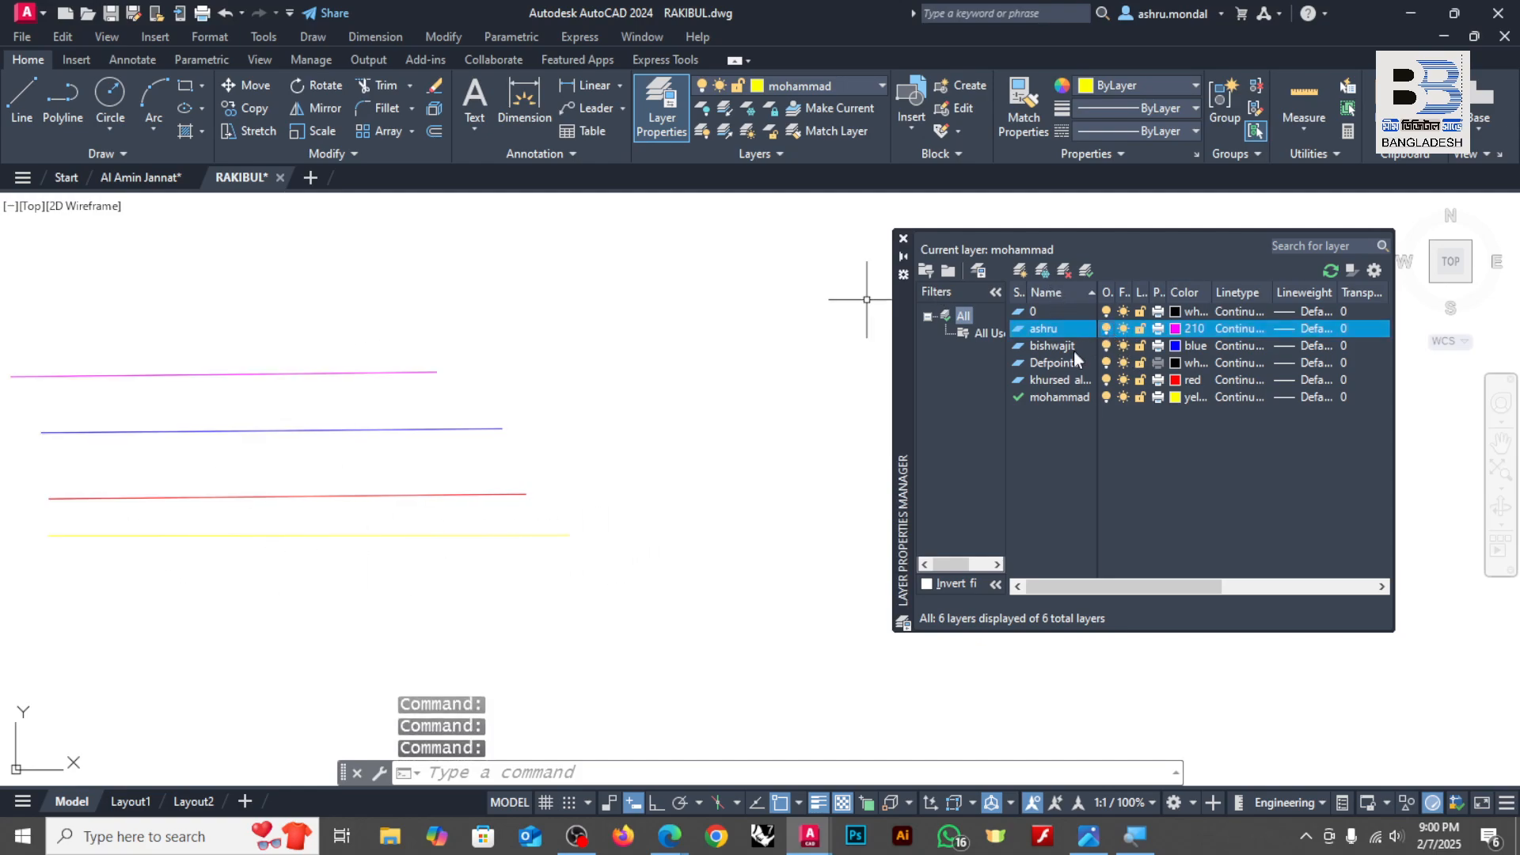
Step: Make layer 0 current, turn off the yellow layer, and close the Layer Properties Manager
double_click(1021, 313)
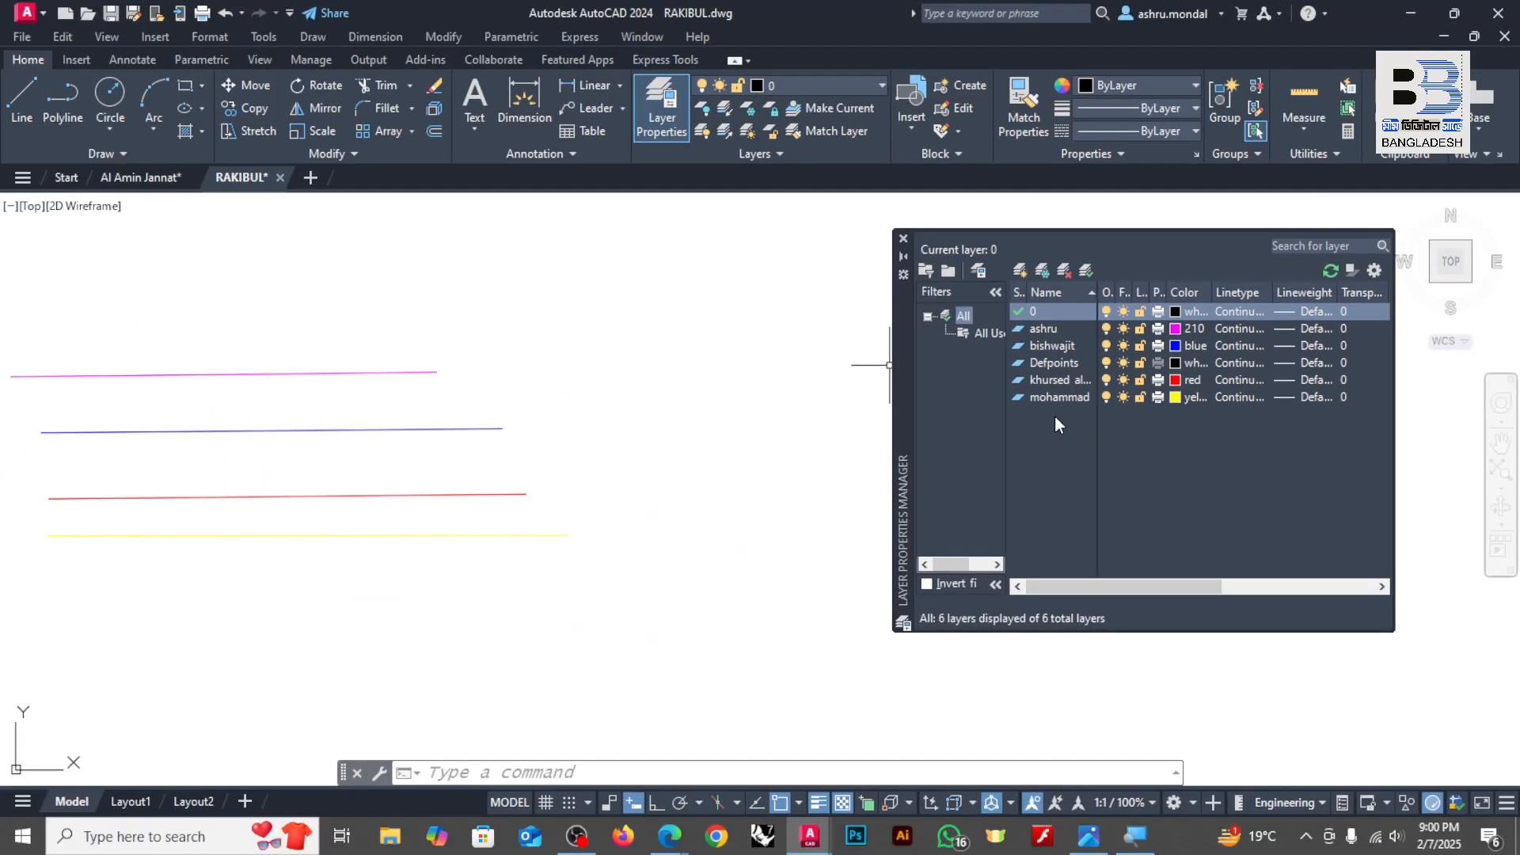
click(1106, 397)
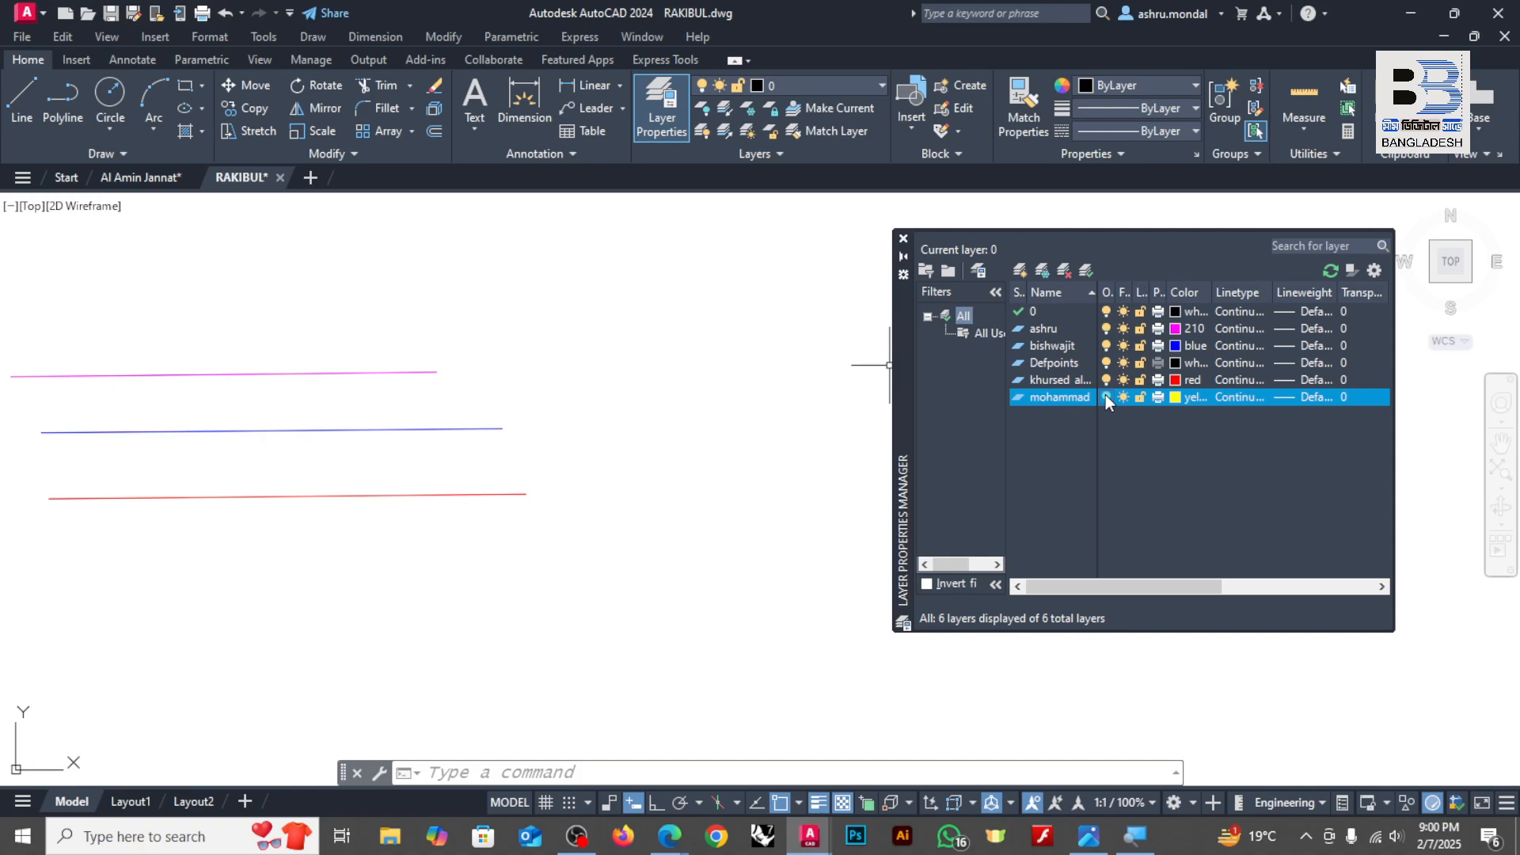
click(903, 239)
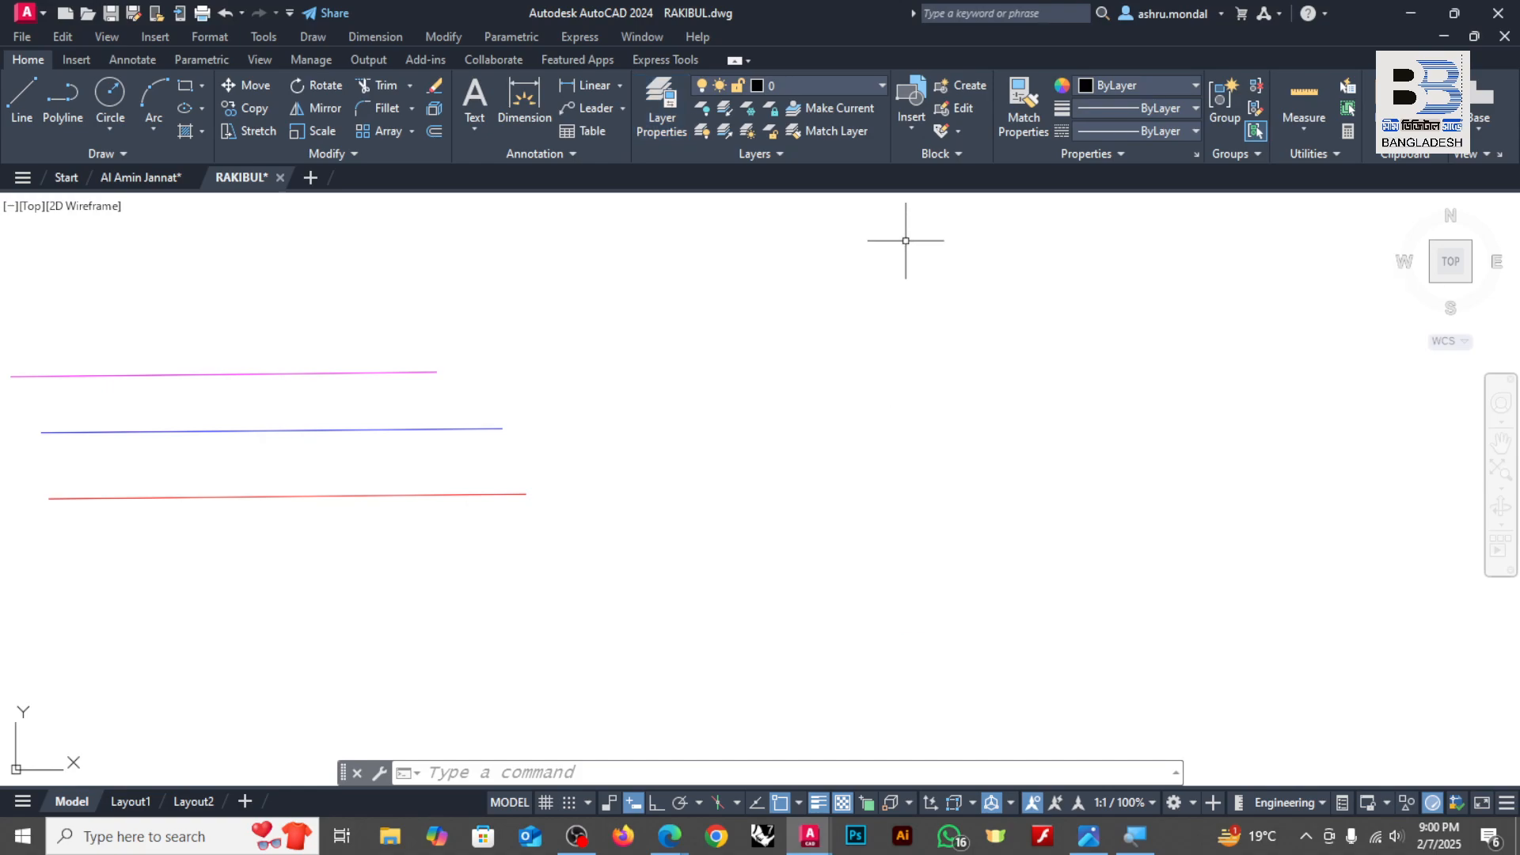
Step: Draw a large four-sided polyline returning to its start point above the hatched plot, on layer 0
scroll(472, 373, down, 5)
scroll(628, 363, up, 2)
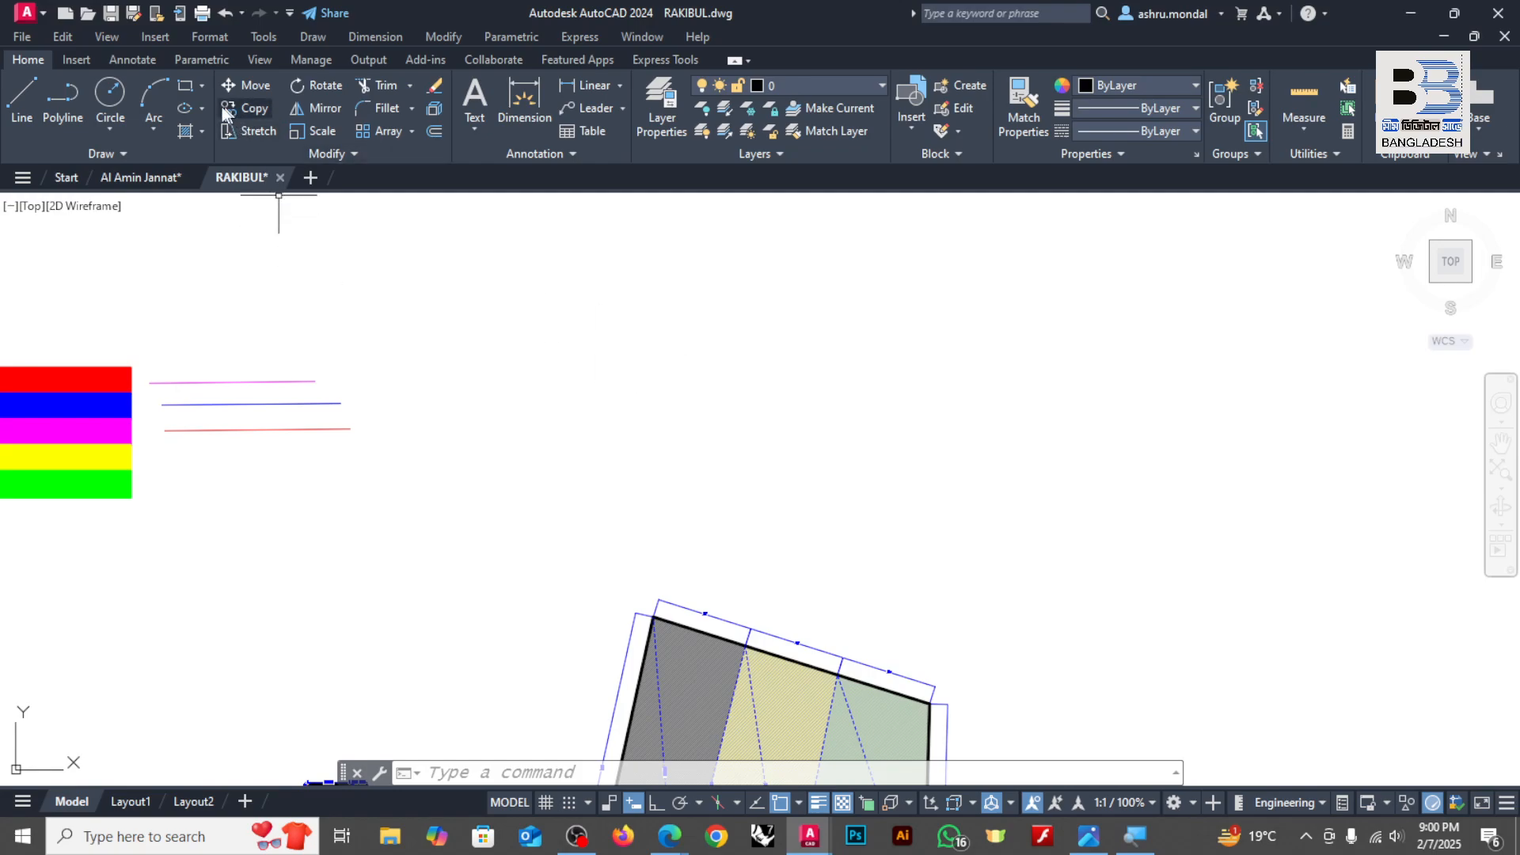
click(185, 85)
click(63, 95)
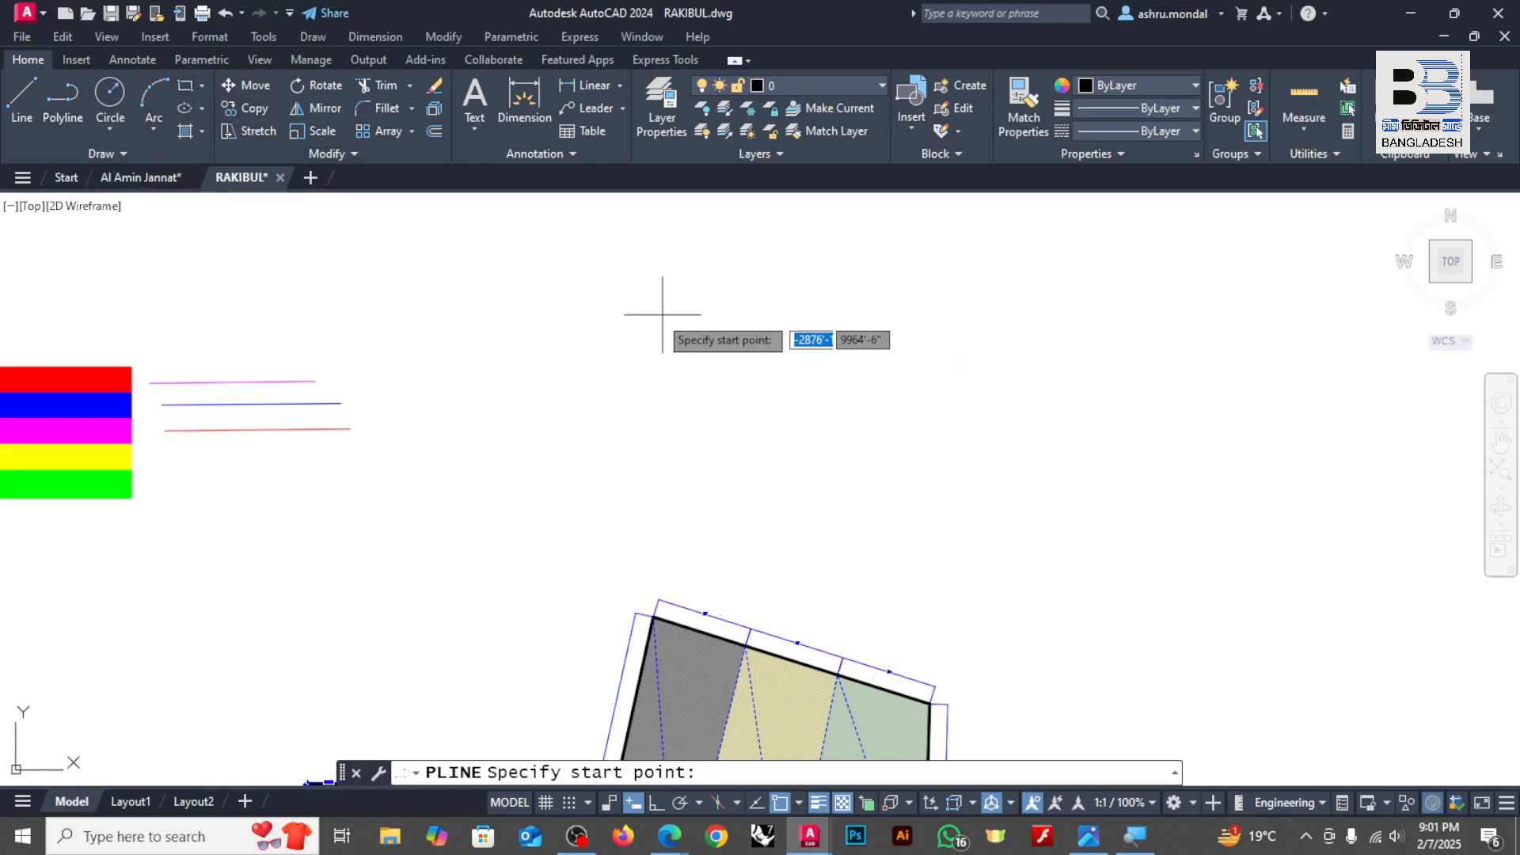
click(605, 323)
click(1163, 280)
click(1330, 495)
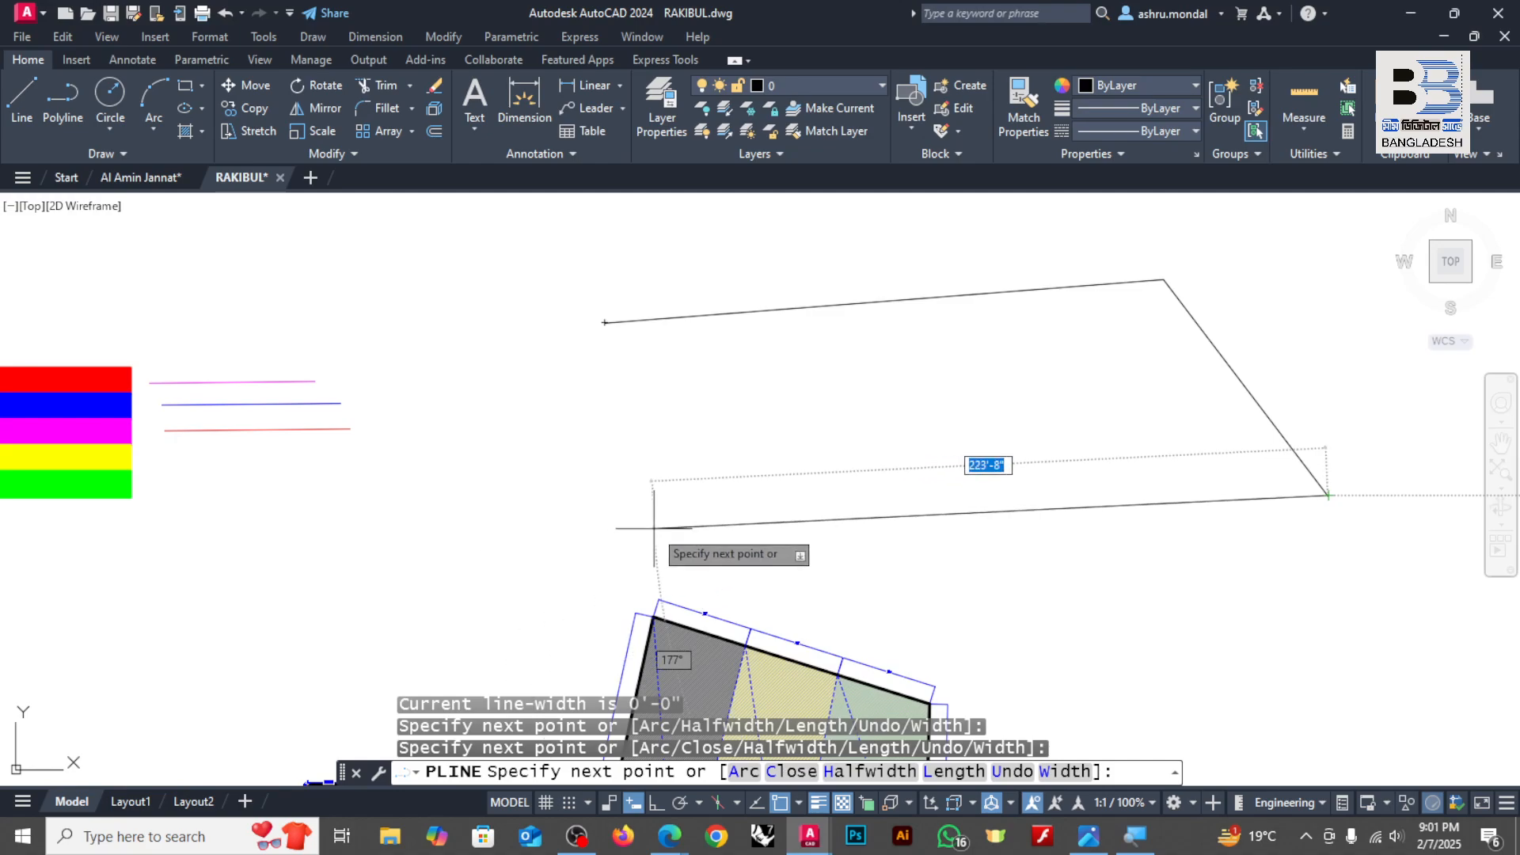
click(561, 528)
click(605, 323)
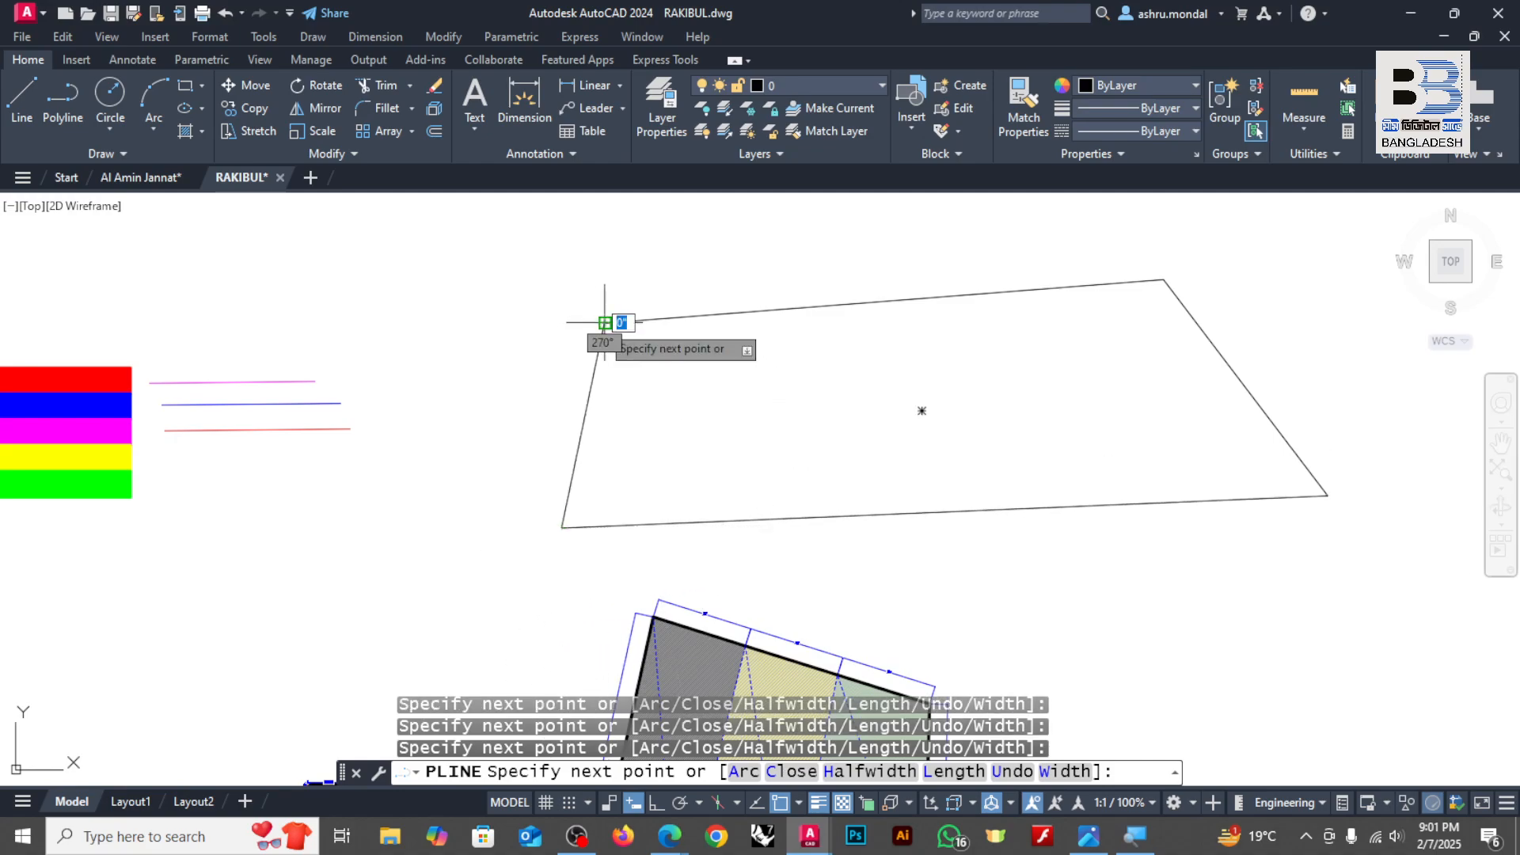
key(Return)
Step: Move the four-sided polyline to the turned-off yellow layer and turn that layer back on
click(1048, 261)
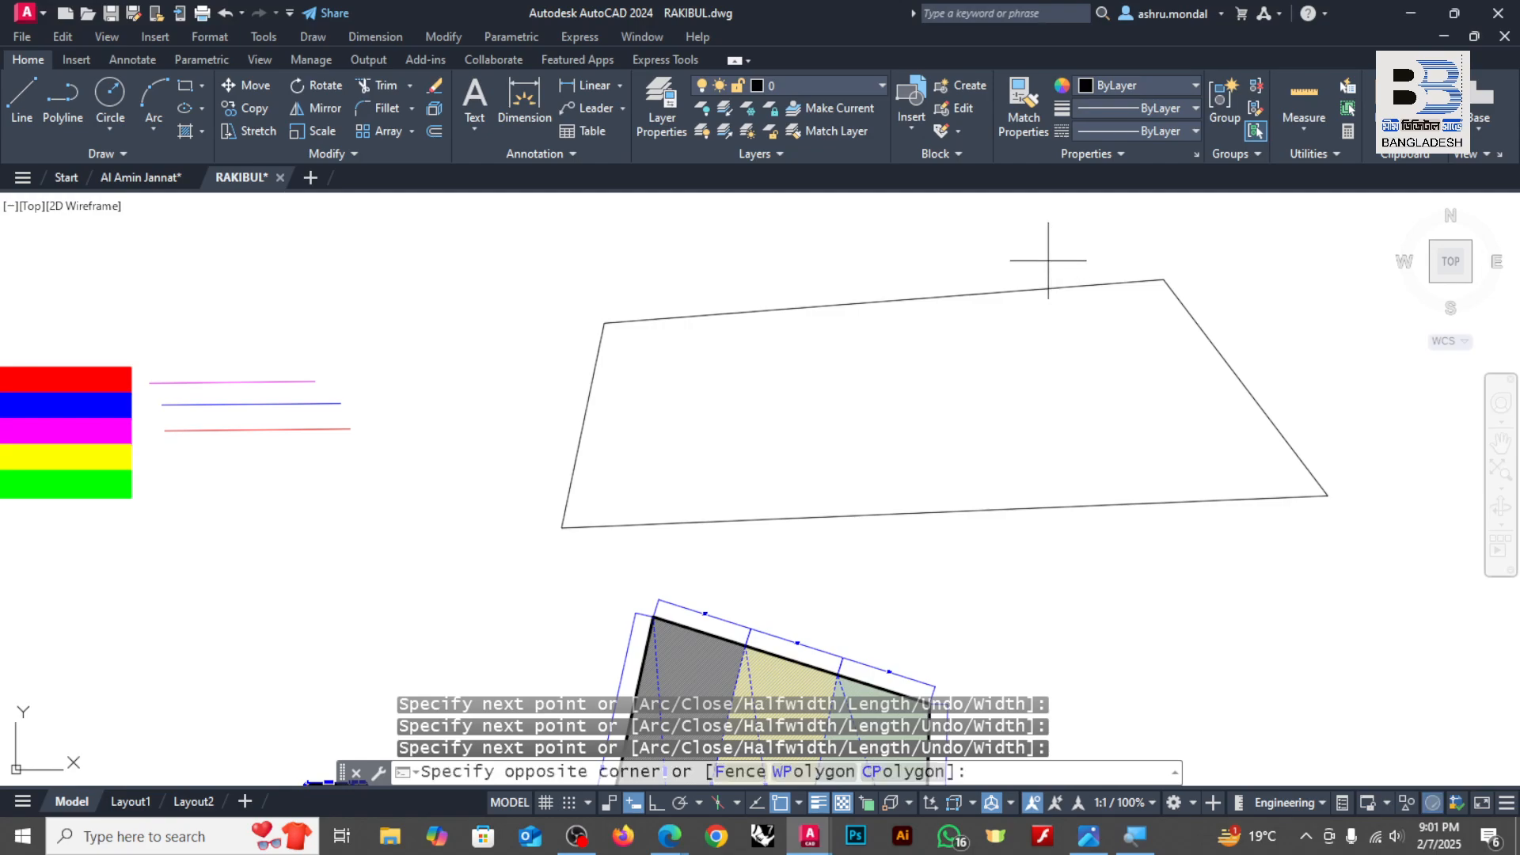
click(1029, 305)
click(809, 82)
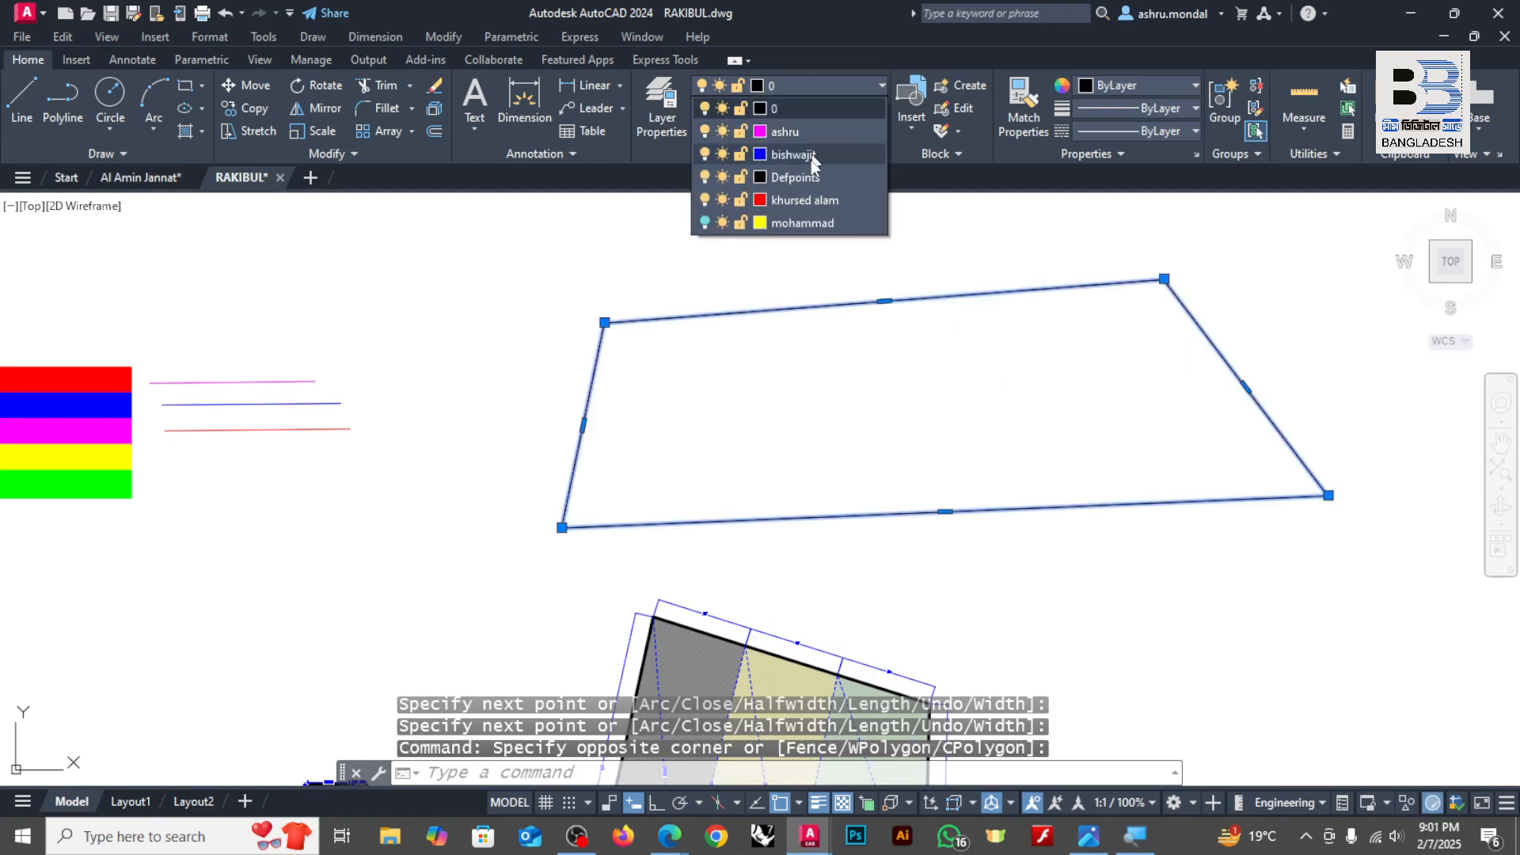
click(801, 222)
click(870, 435)
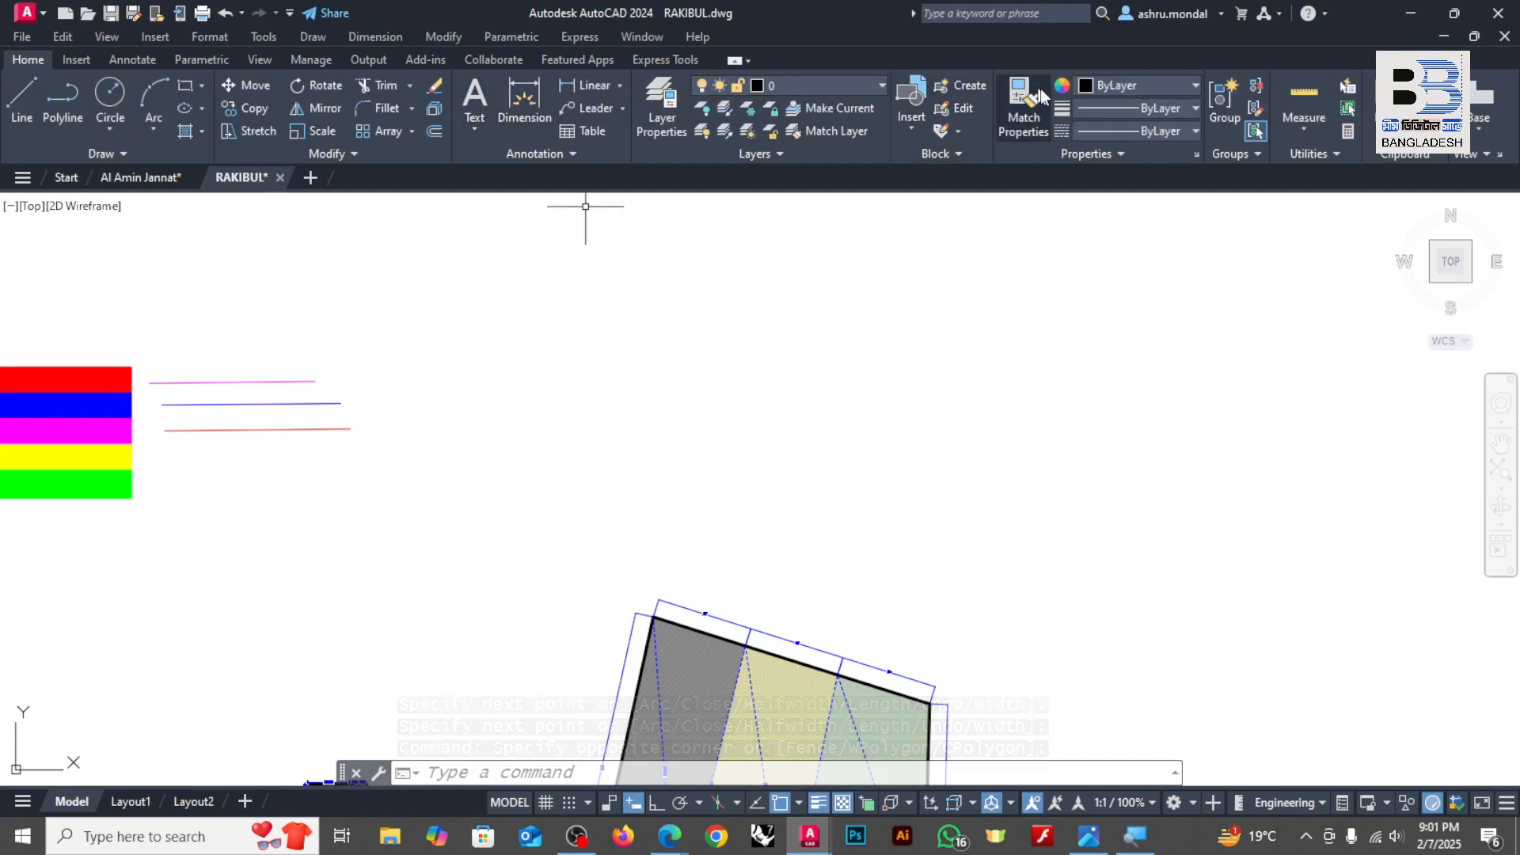
click(824, 85)
click(705, 223)
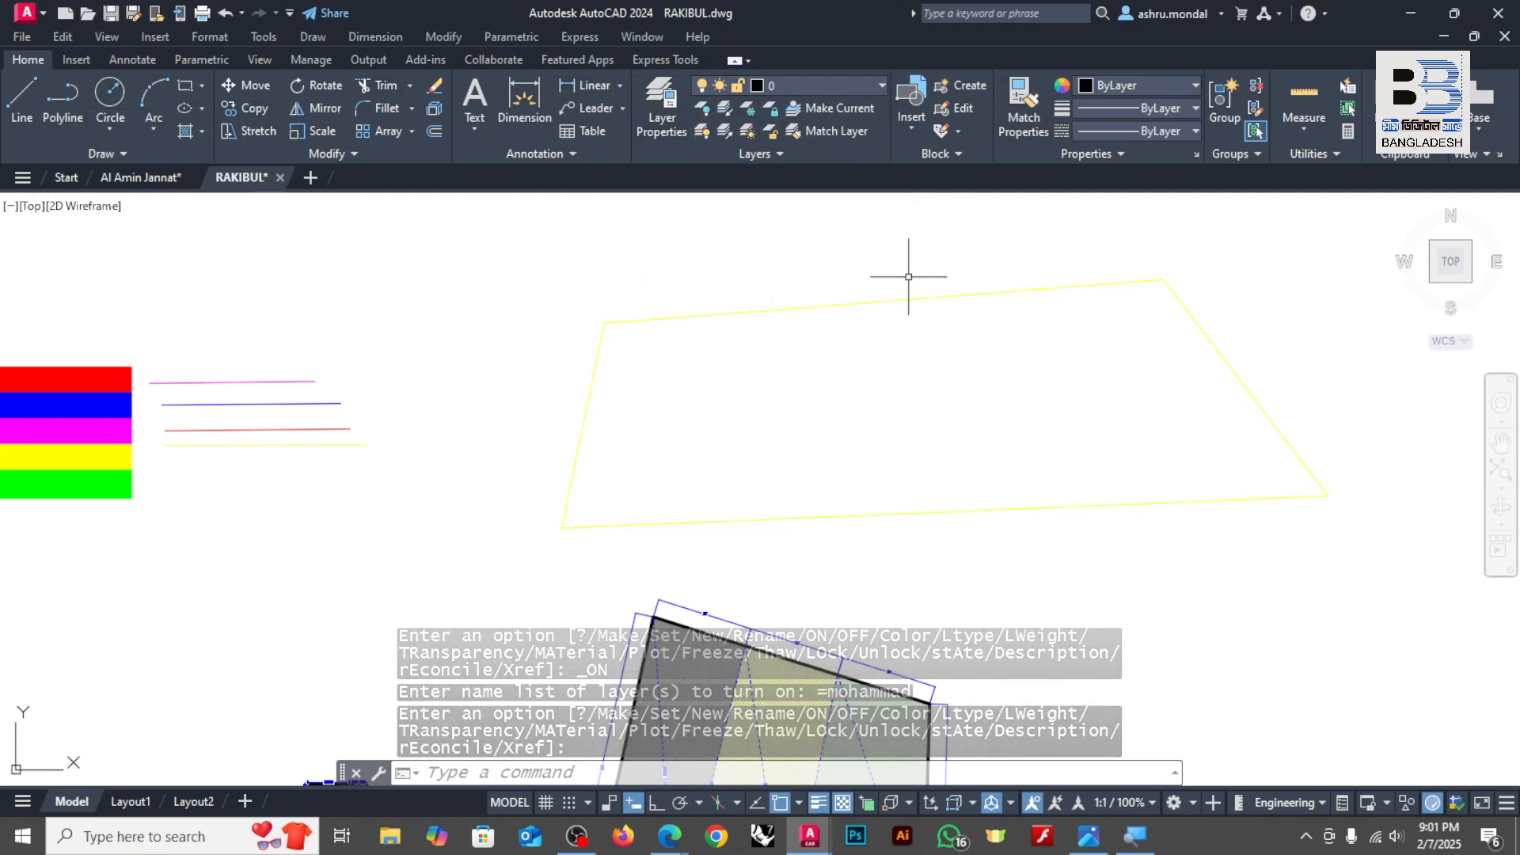
Step: Make the magenta person-named layer current and close the Layer Properties Manager
click(1022, 331)
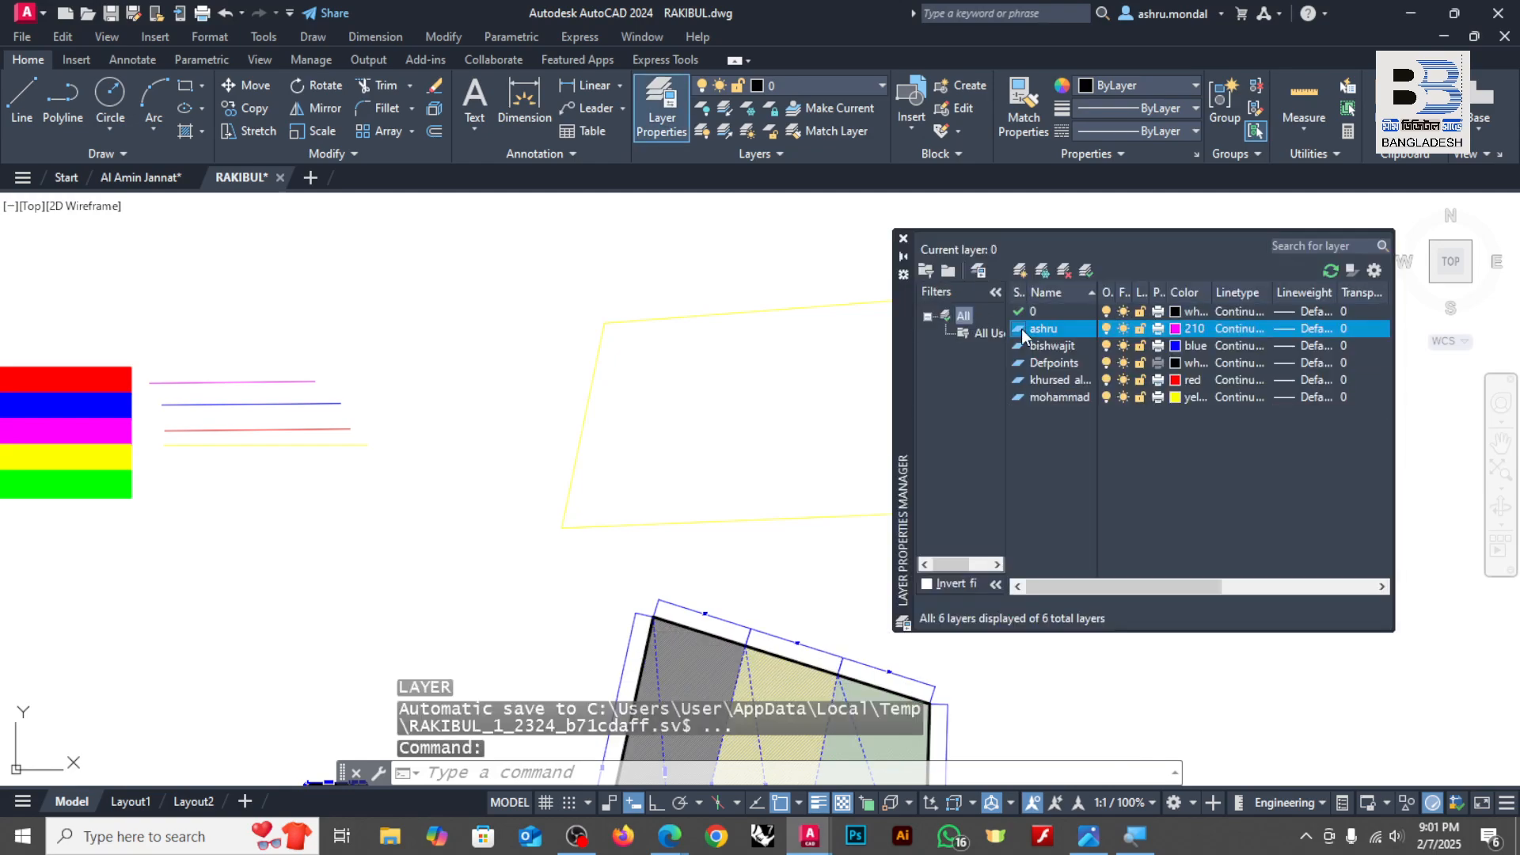
double_click(1022, 331)
click(902, 239)
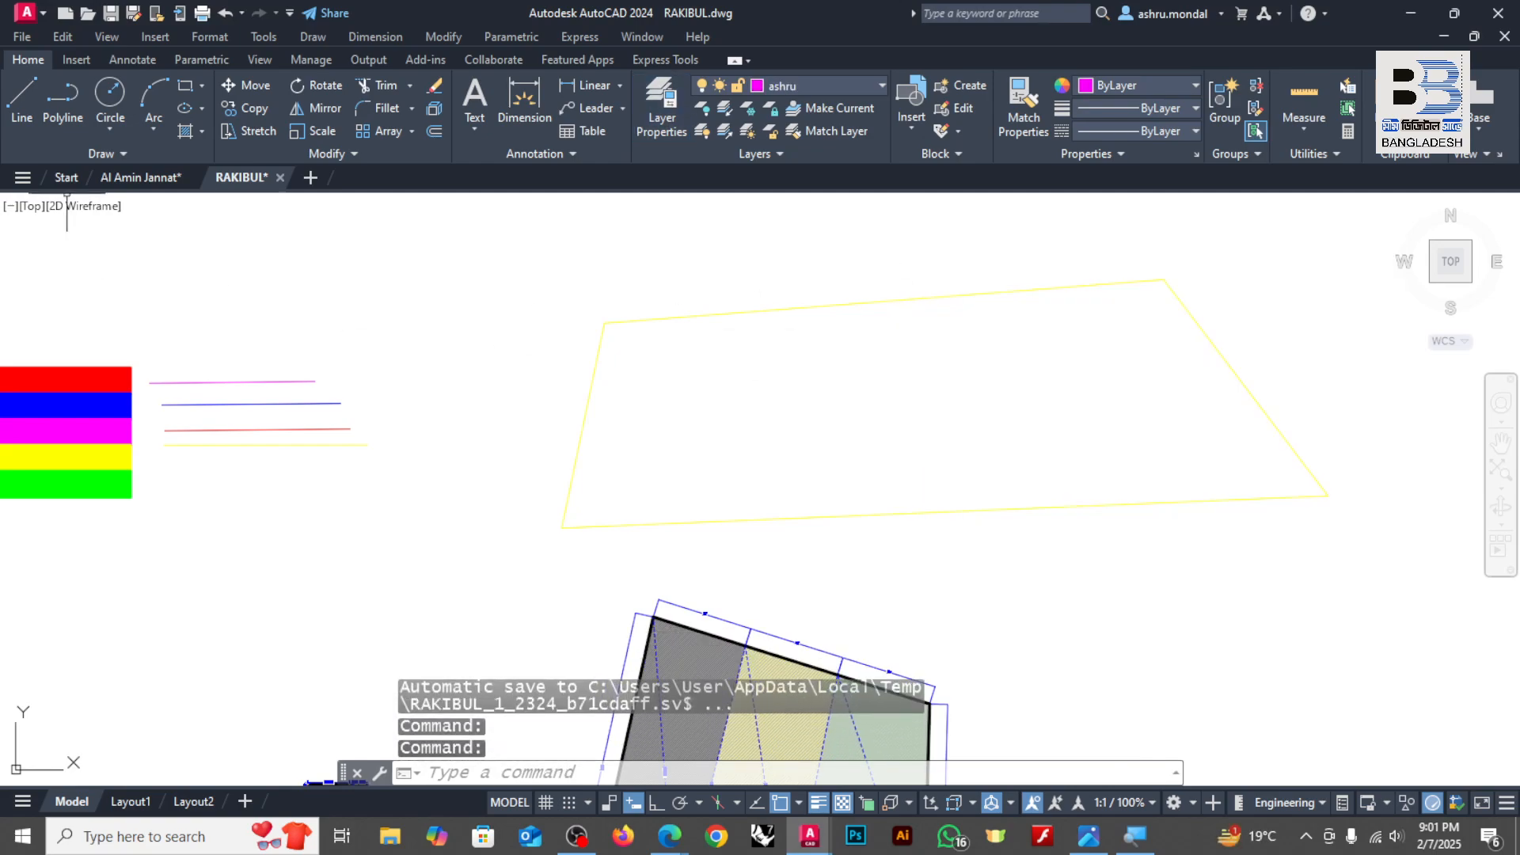
Step: Start a polyline on the magenta layer at the yellow quadrilateral's upper-left corner and trace its upper edge
click(63, 95)
scroll(605, 321, up, 4)
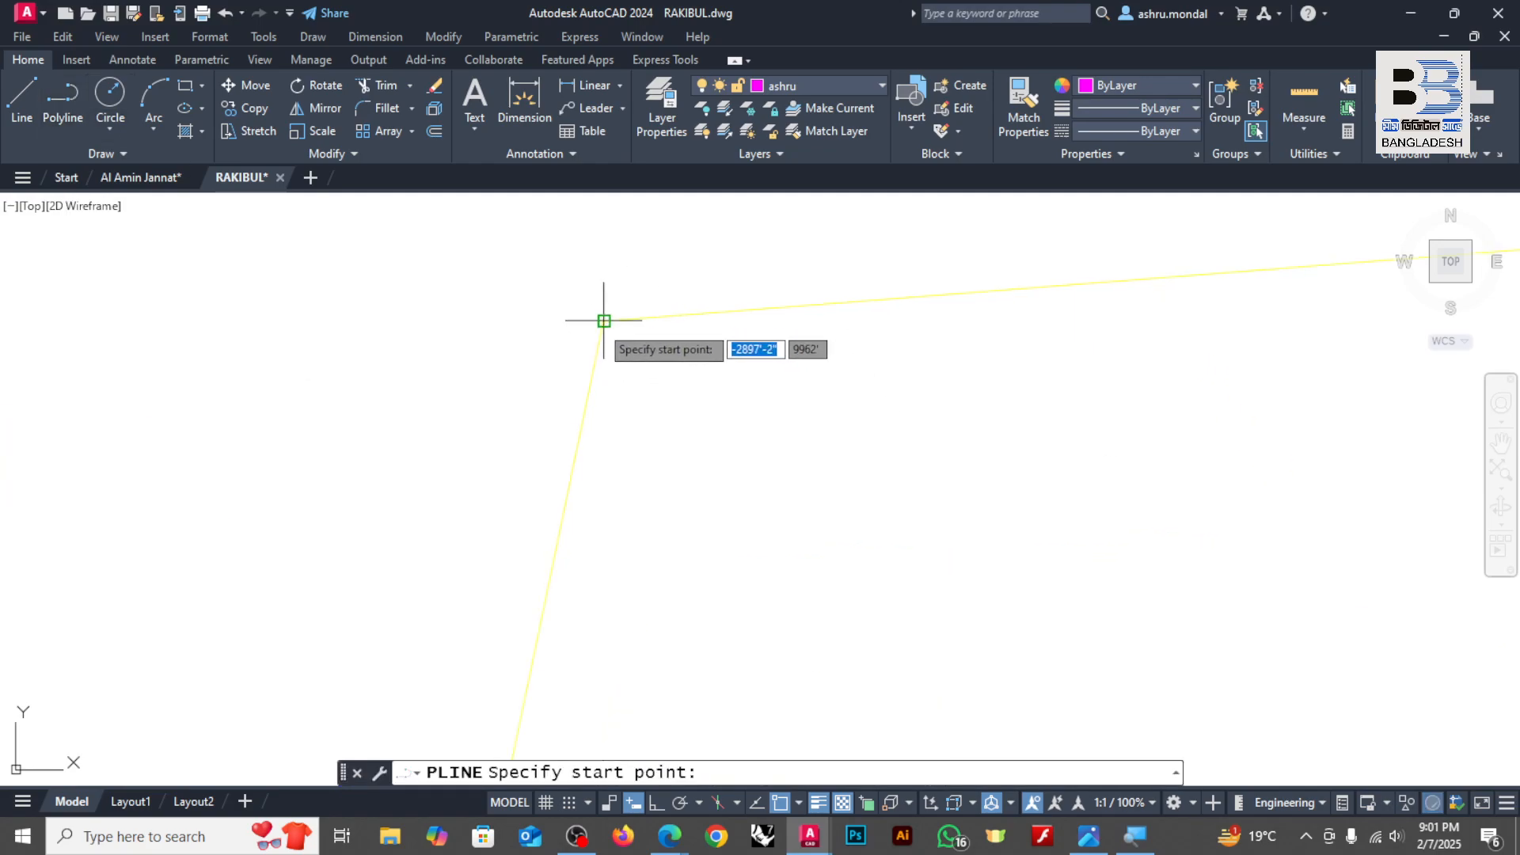
scroll(591, 312, up, 3)
click(635, 339)
scroll(470, 413, down, 4)
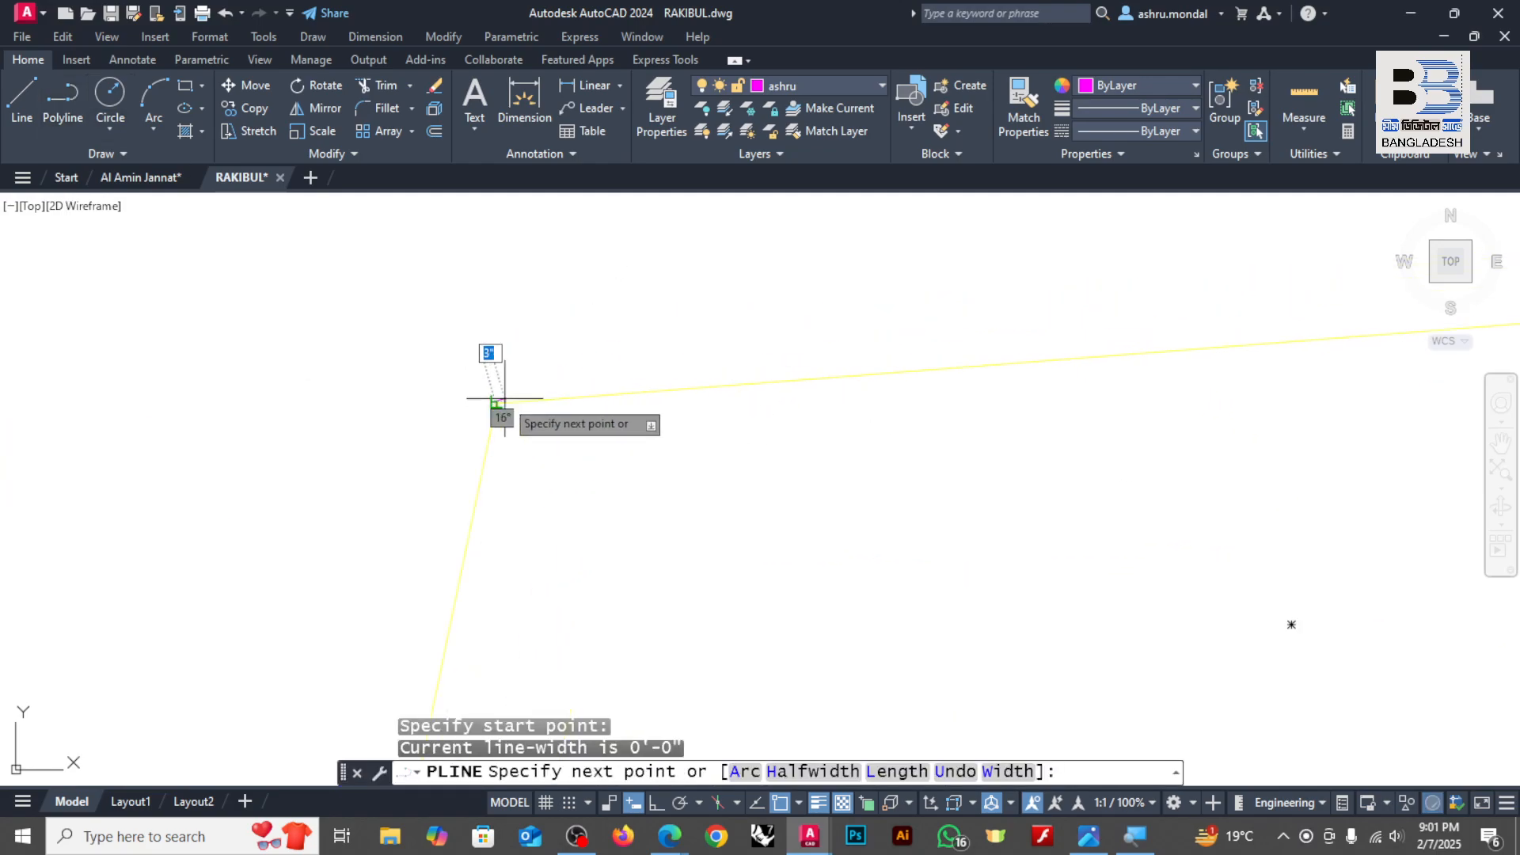
scroll(805, 309, down, 4)
scroll(804, 309, up, 5)
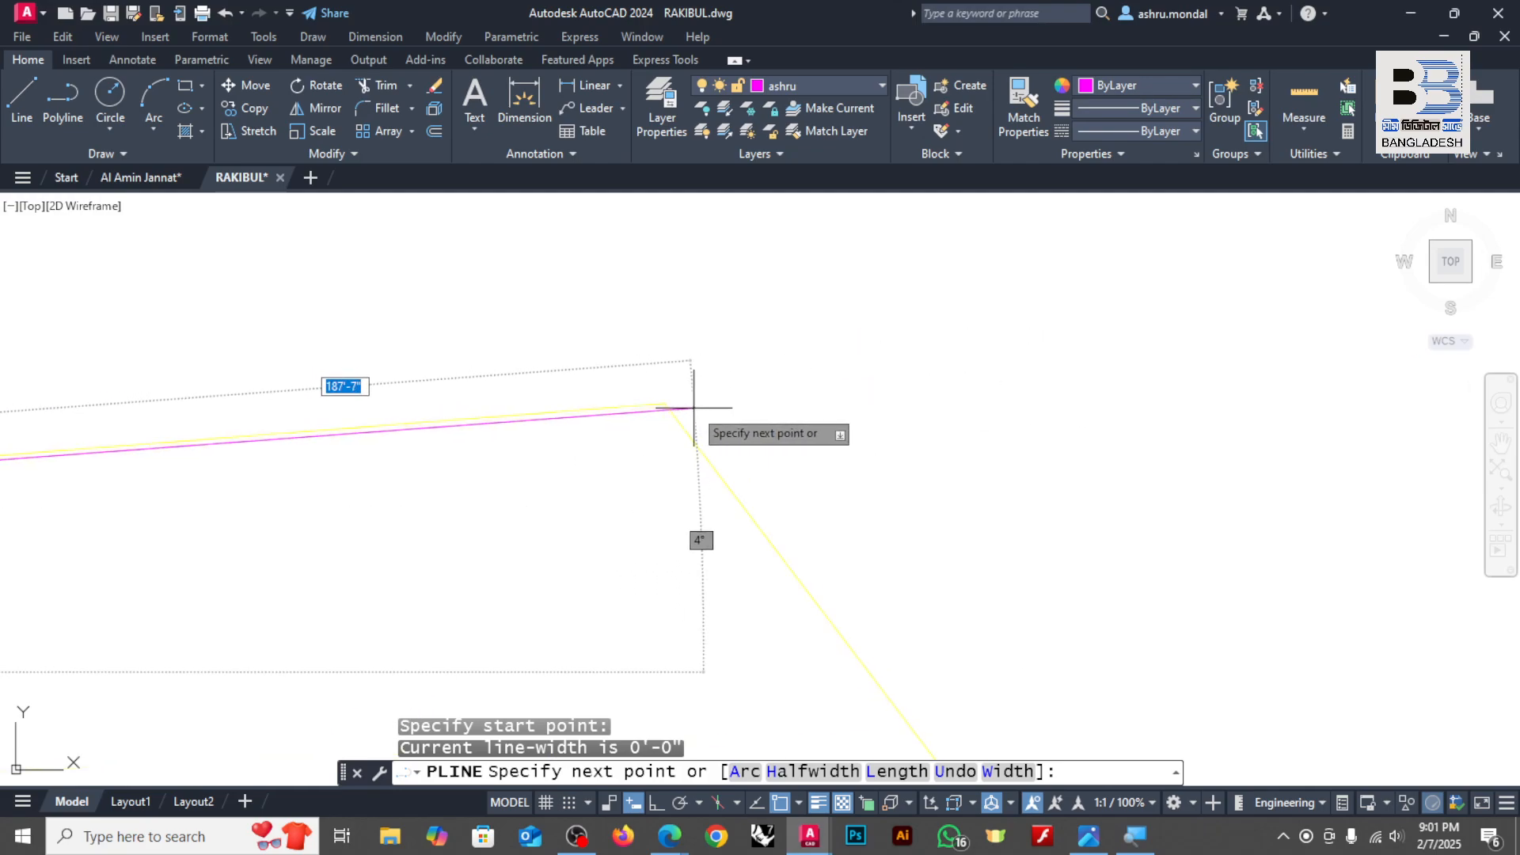
click(693, 408)
Step: Trace the quadrilateral's right, lower and left edges with the magenta polyline back to its start point and finish it
scroll(704, 388, down, 4)
scroll(710, 380, up, 5)
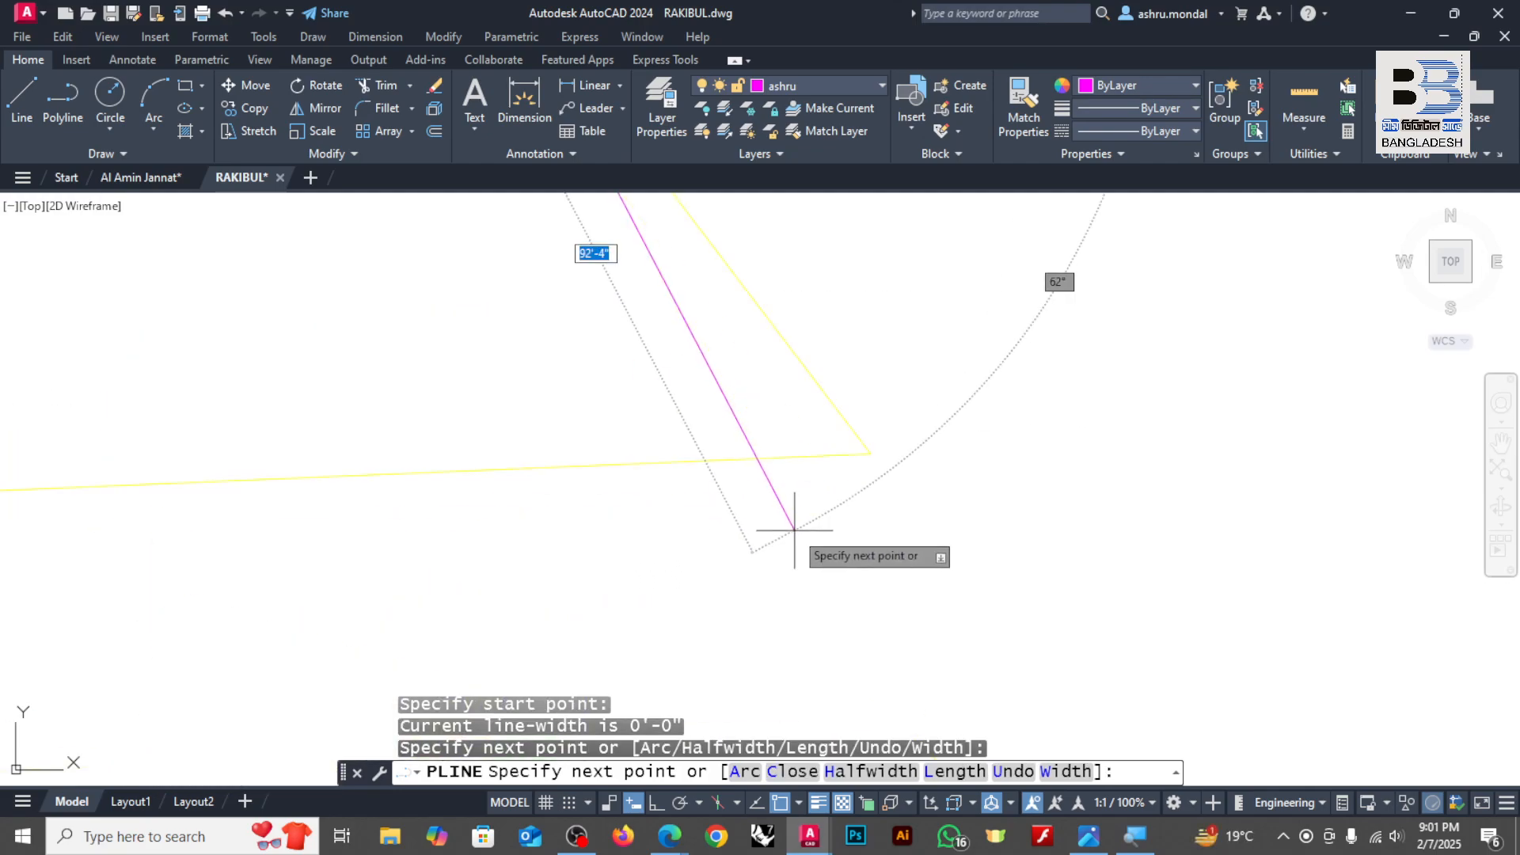
click(864, 462)
scroll(865, 465, down, 4)
scroll(633, 460, up, 5)
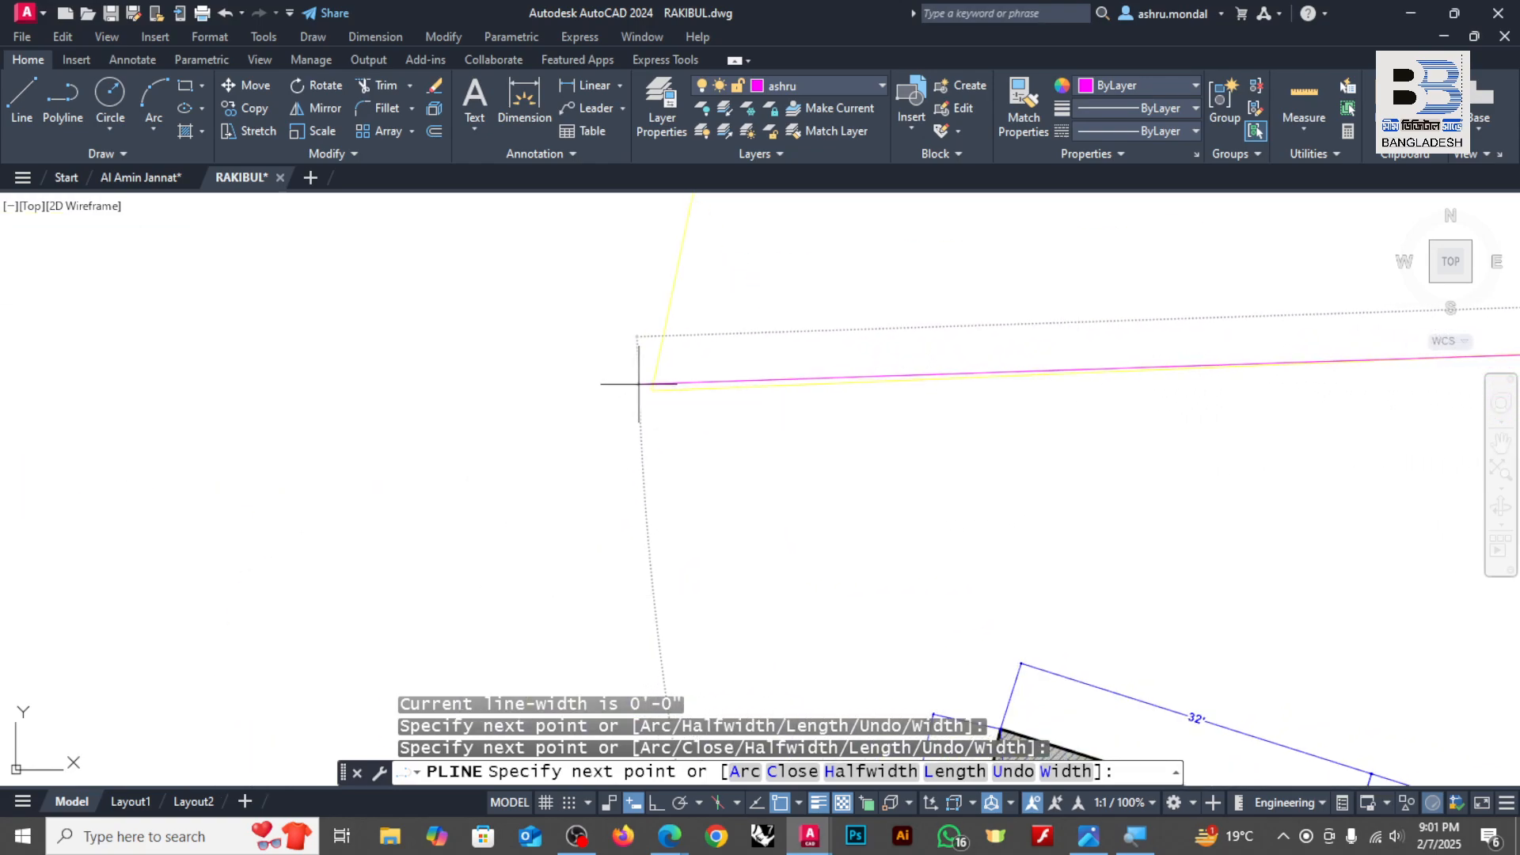
click(639, 384)
scroll(626, 443, down, 4)
scroll(655, 465, up, 5)
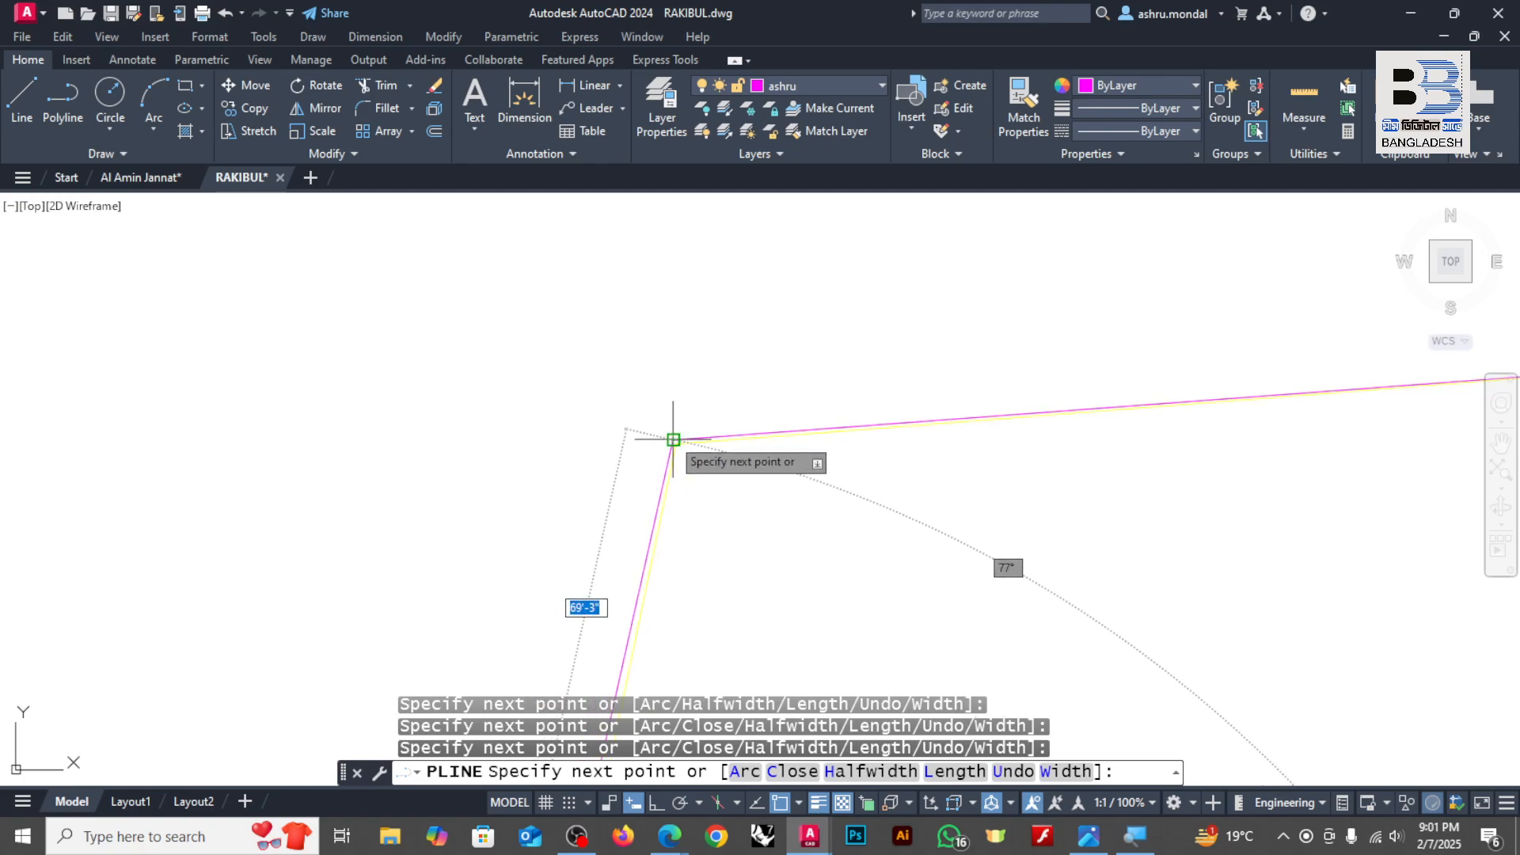
click(673, 440)
key(Return)
scroll(753, 373, down, 4)
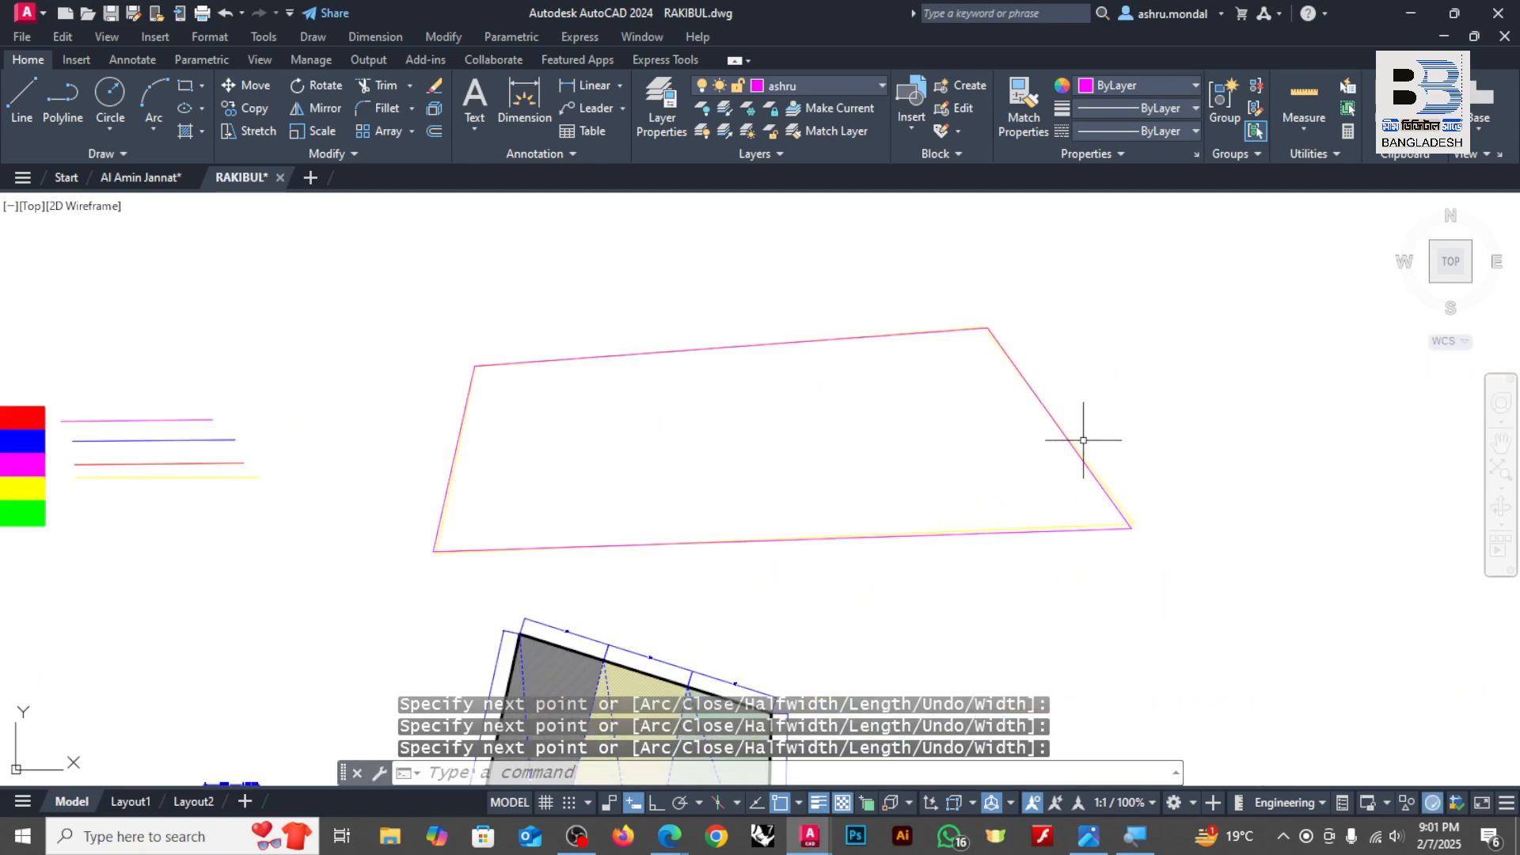
scroll(1083, 442, up, 5)
scroll(1168, 475, down, 4)
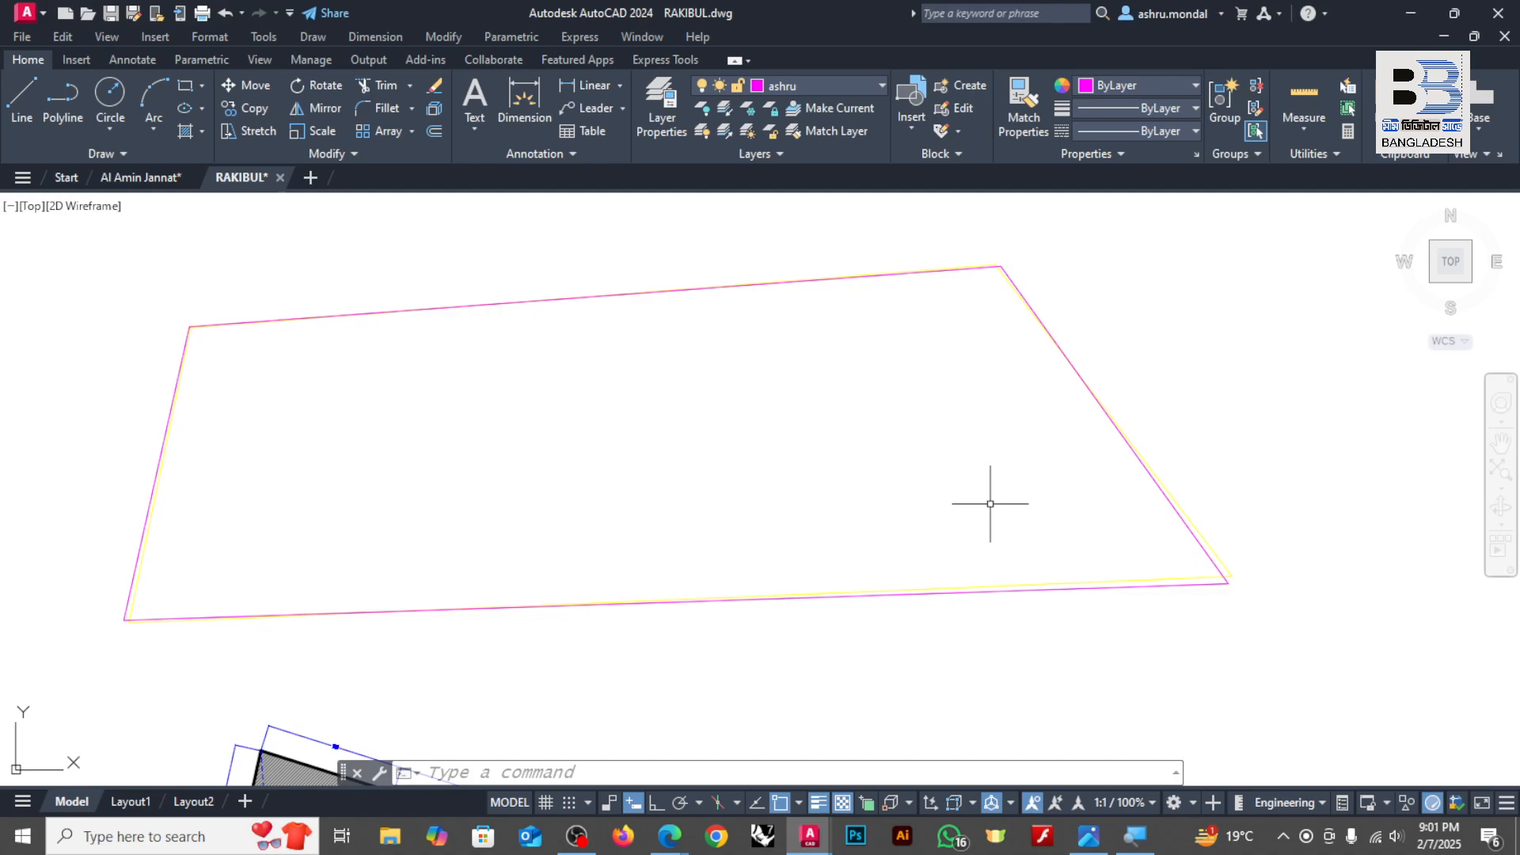
Step: Change the yellow person-named layer's color to index color 86 in the layer settings
text(LA)
key(Return)
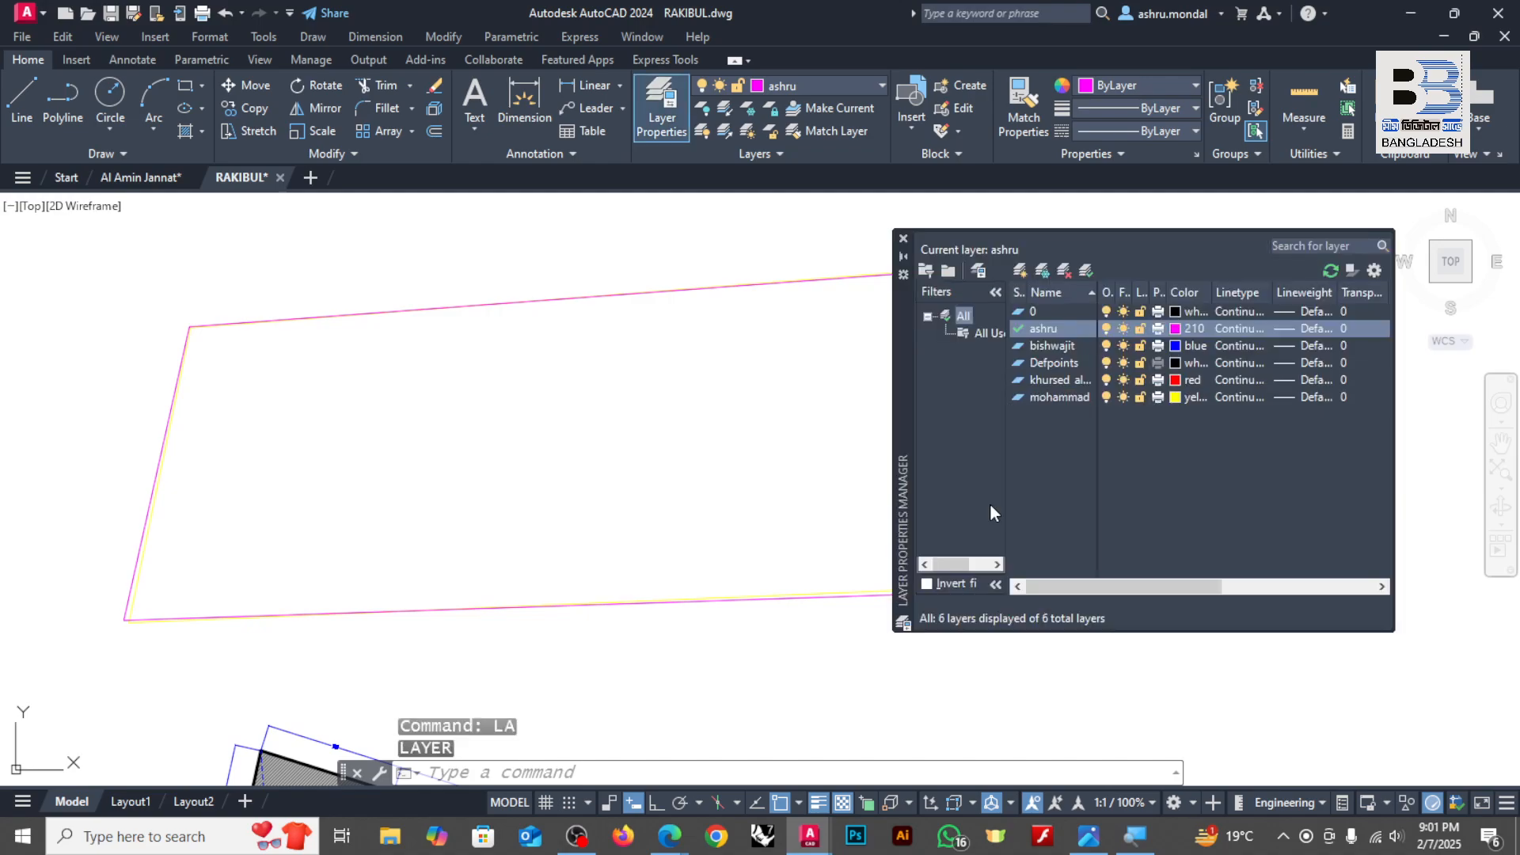
click(1177, 396)
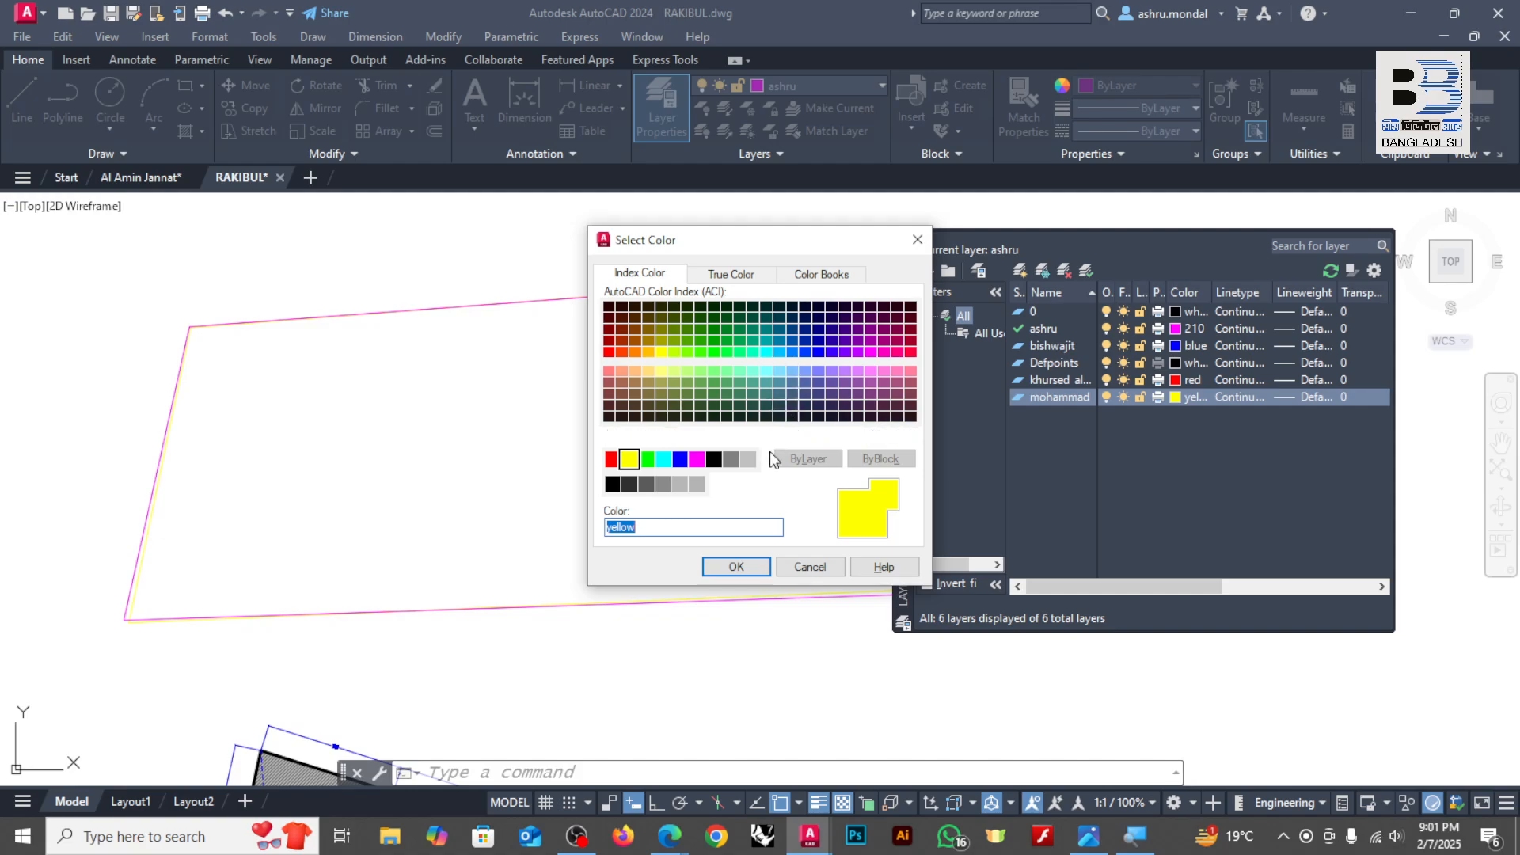
click(701, 318)
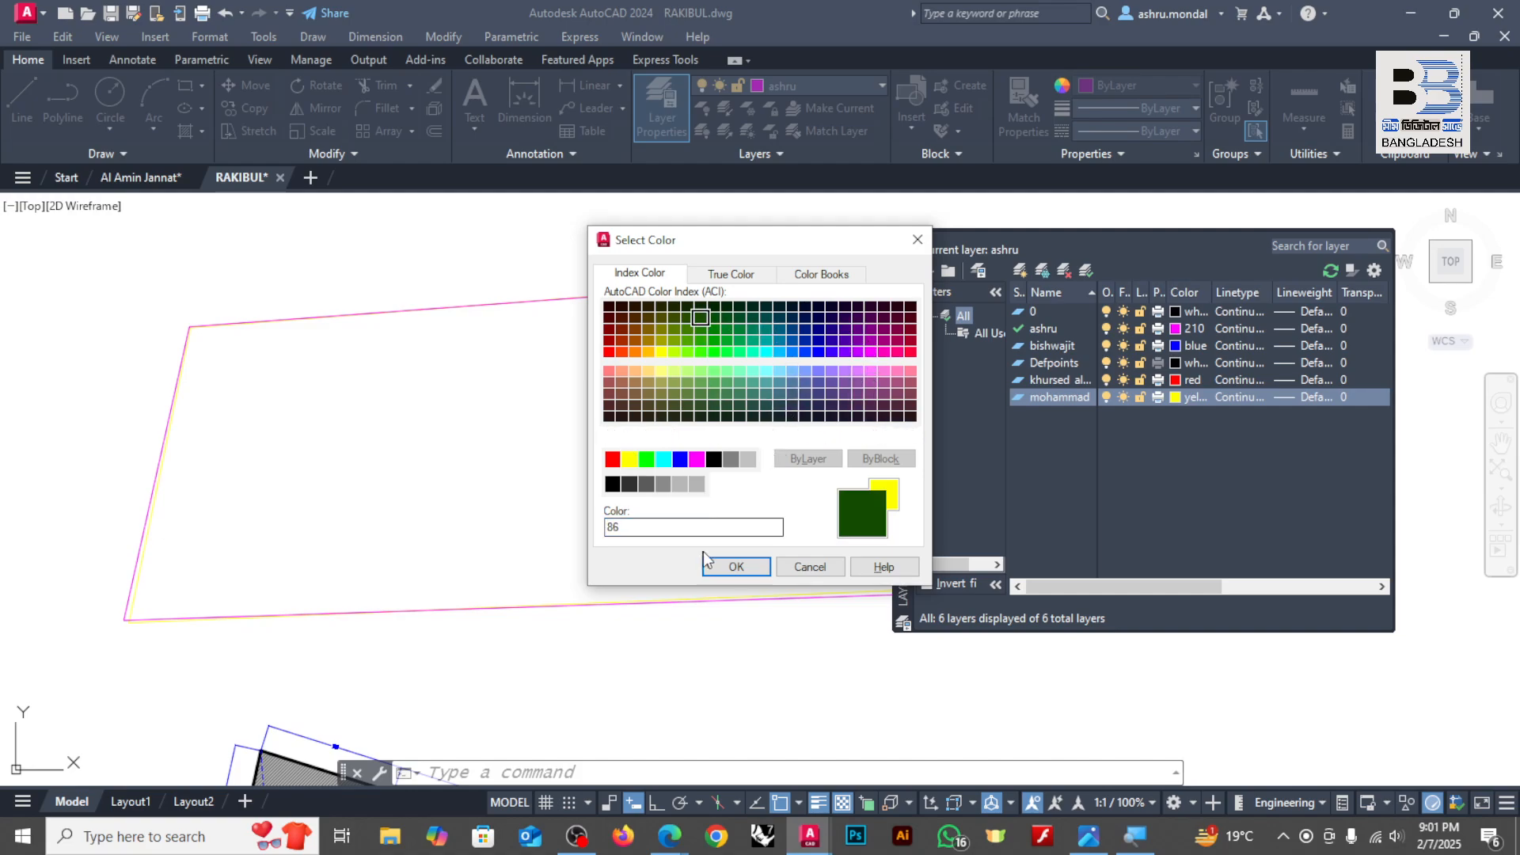
click(706, 562)
Step: Turn off the dark green person-named layer to show the magenta quadrilateral alone, and turn the layer back on
scroll(108, 331, down, 3)
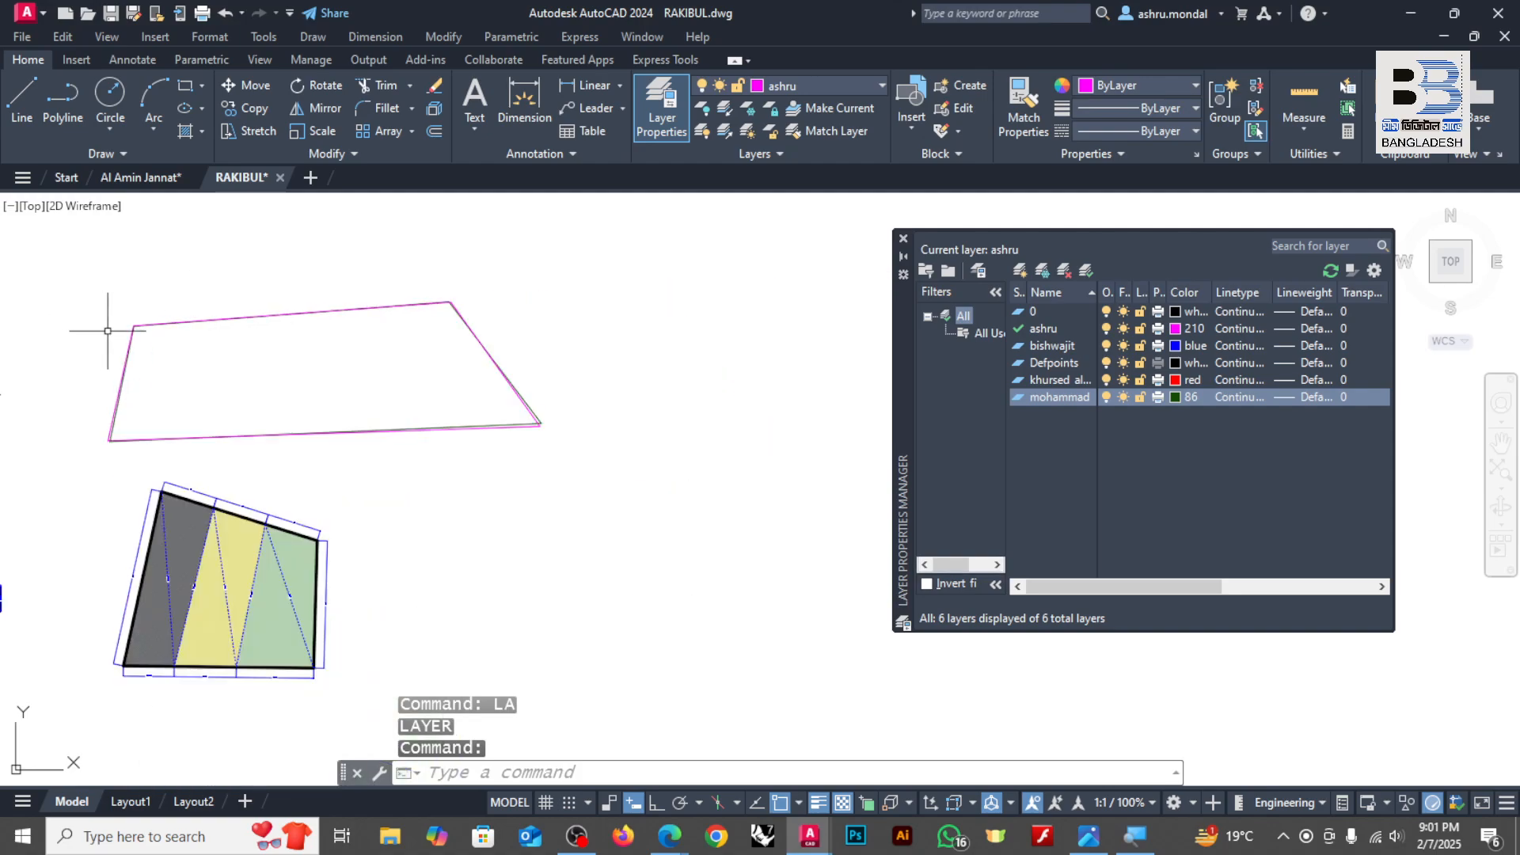
scroll(108, 331, down, 2)
scroll(320, 354, up, 5)
scroll(539, 438, down, 5)
scroll(483, 425, up, 6)
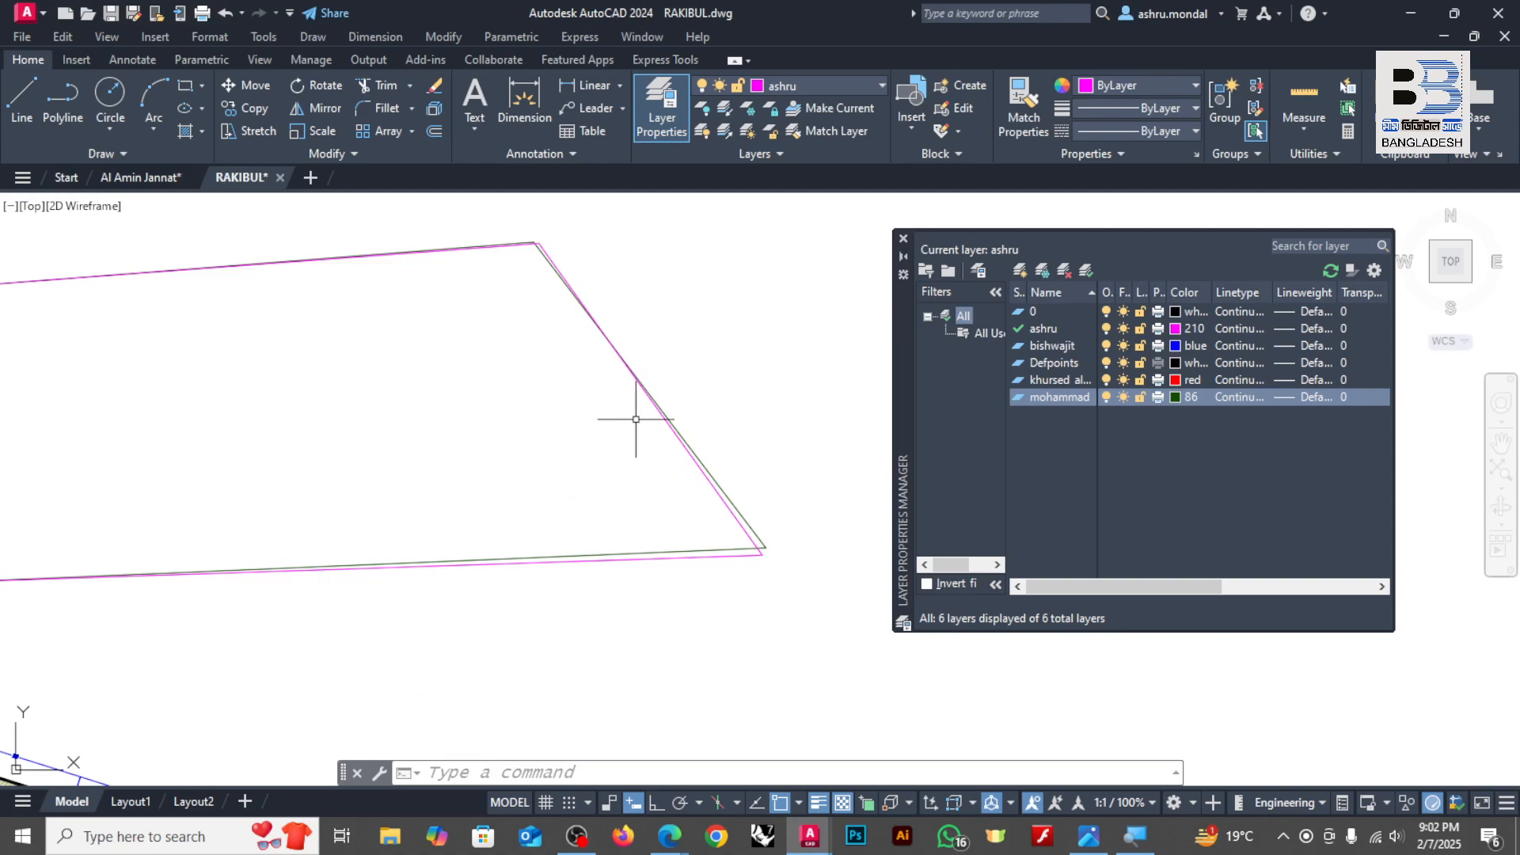
scroll(824, 426, down, 2)
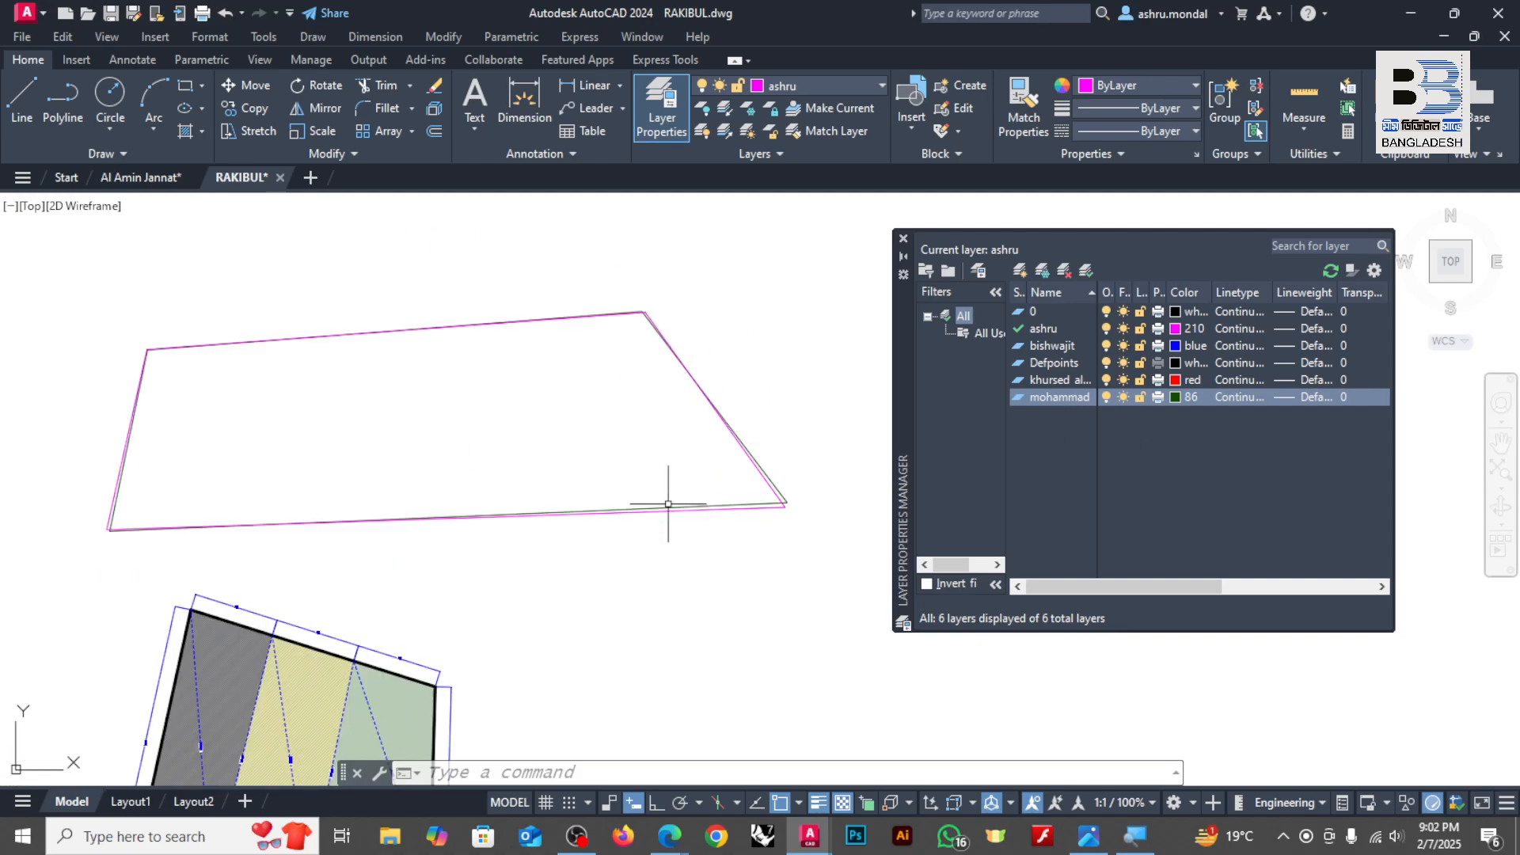
scroll(760, 503, up, 2)
click(1107, 396)
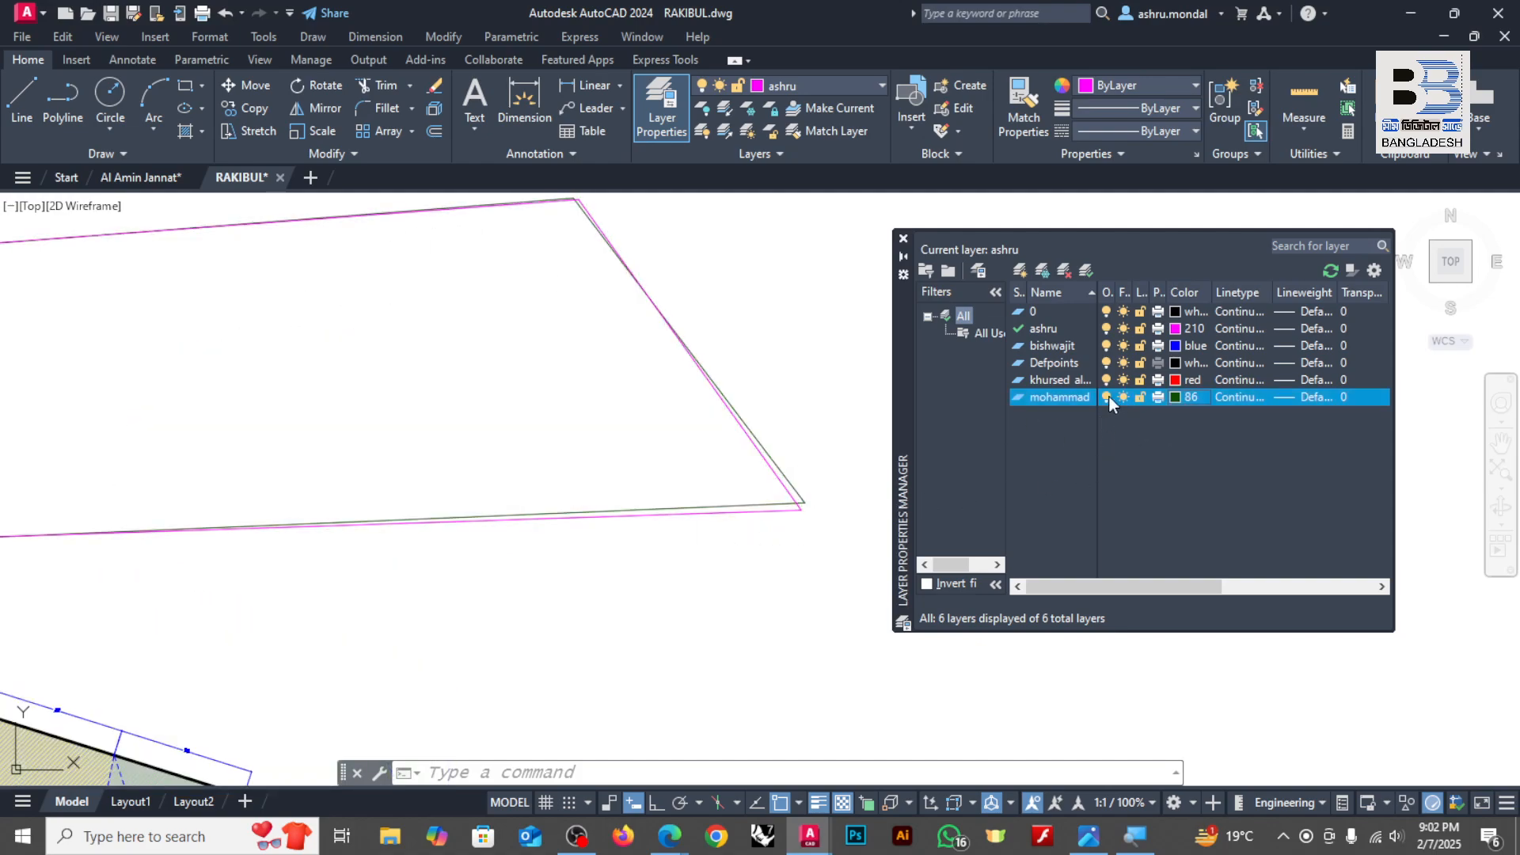
scroll(679, 434, down, 3)
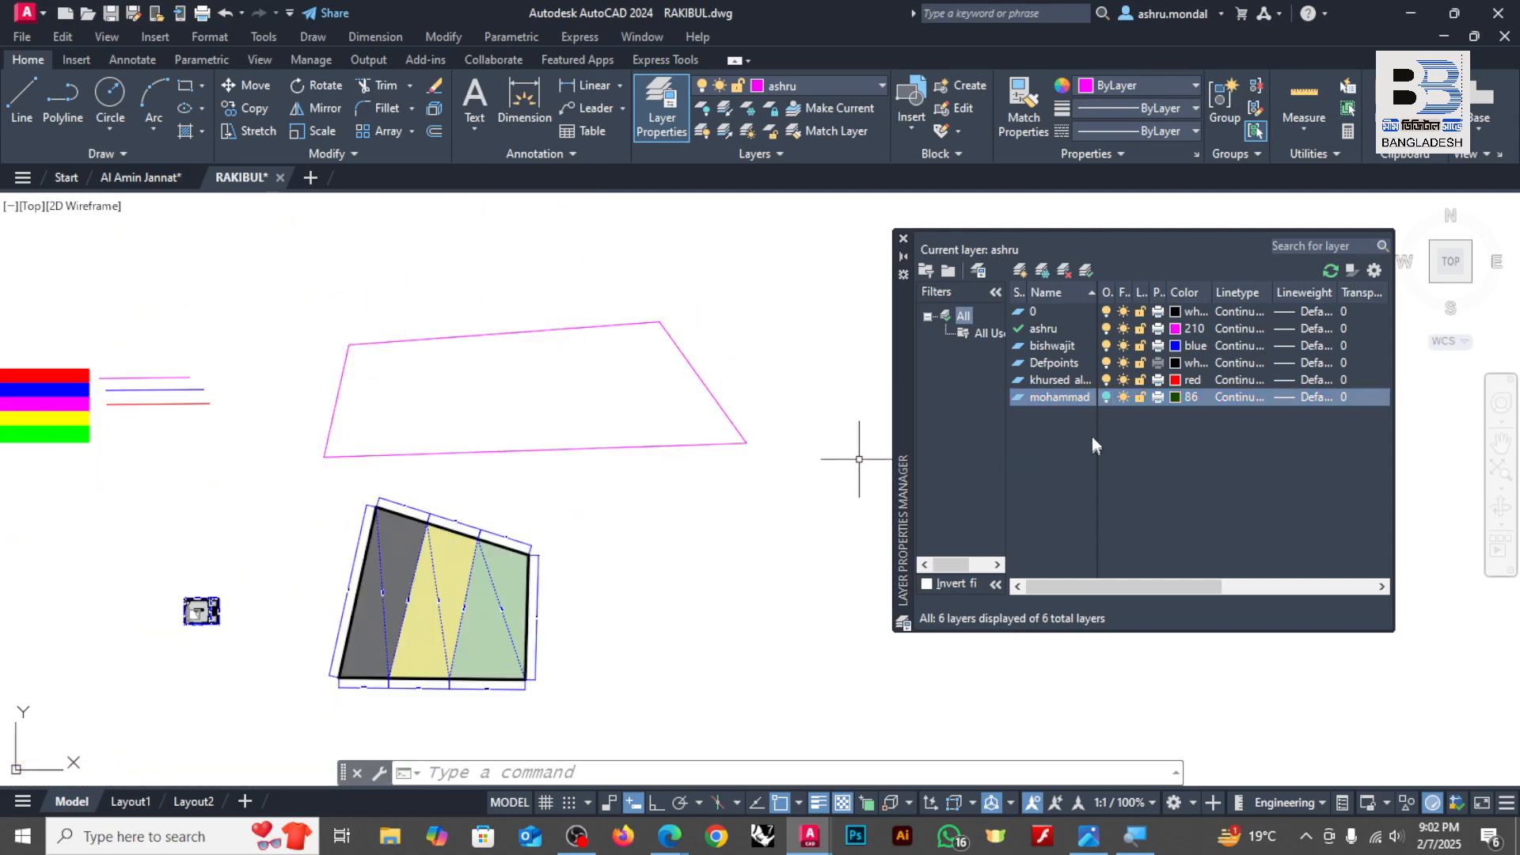
scroll(624, 329, up, 2)
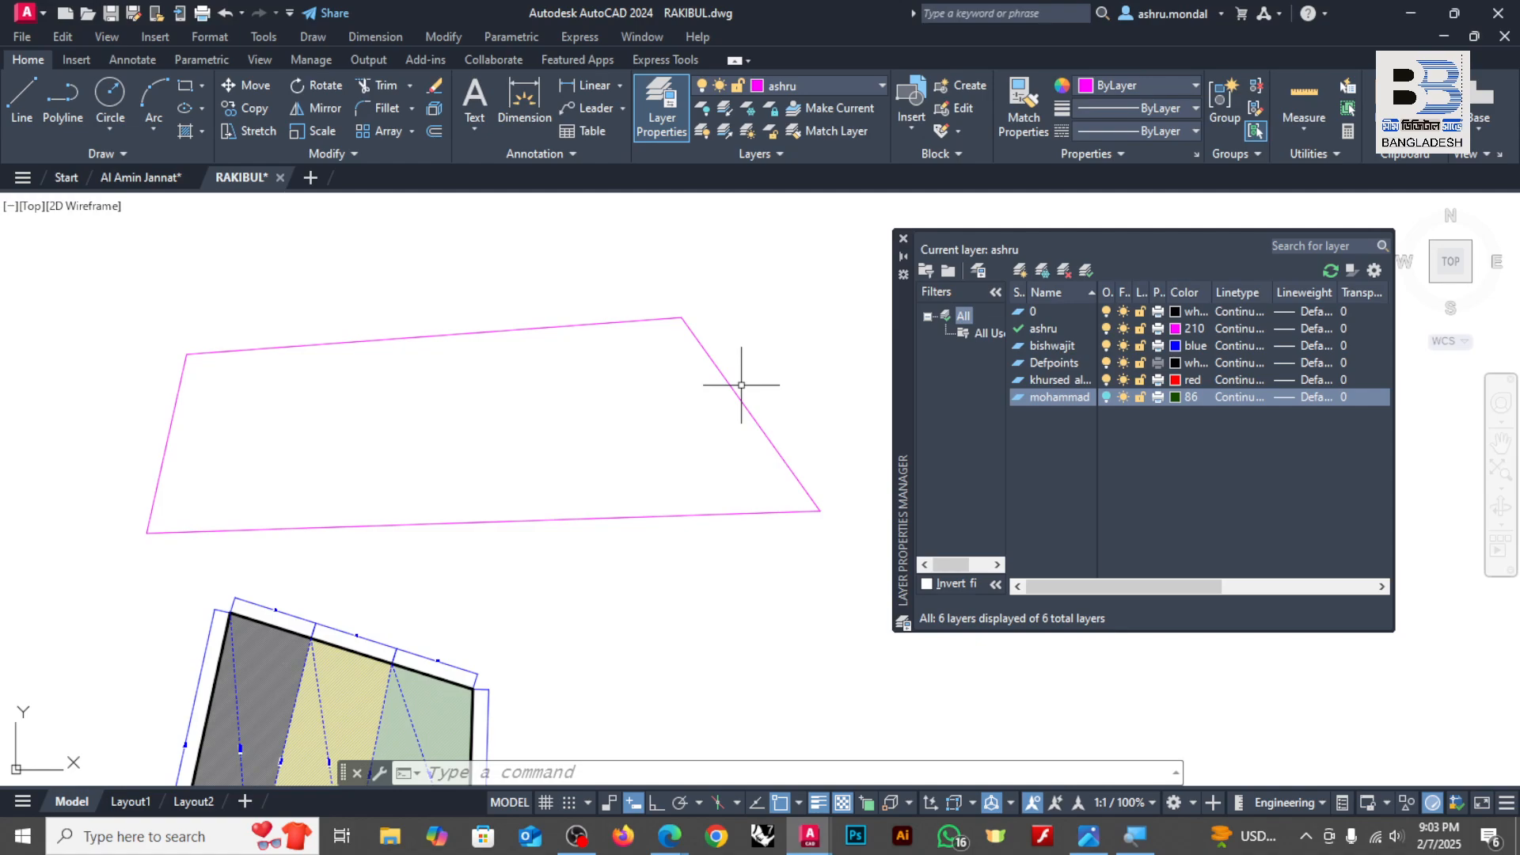
click(1107, 398)
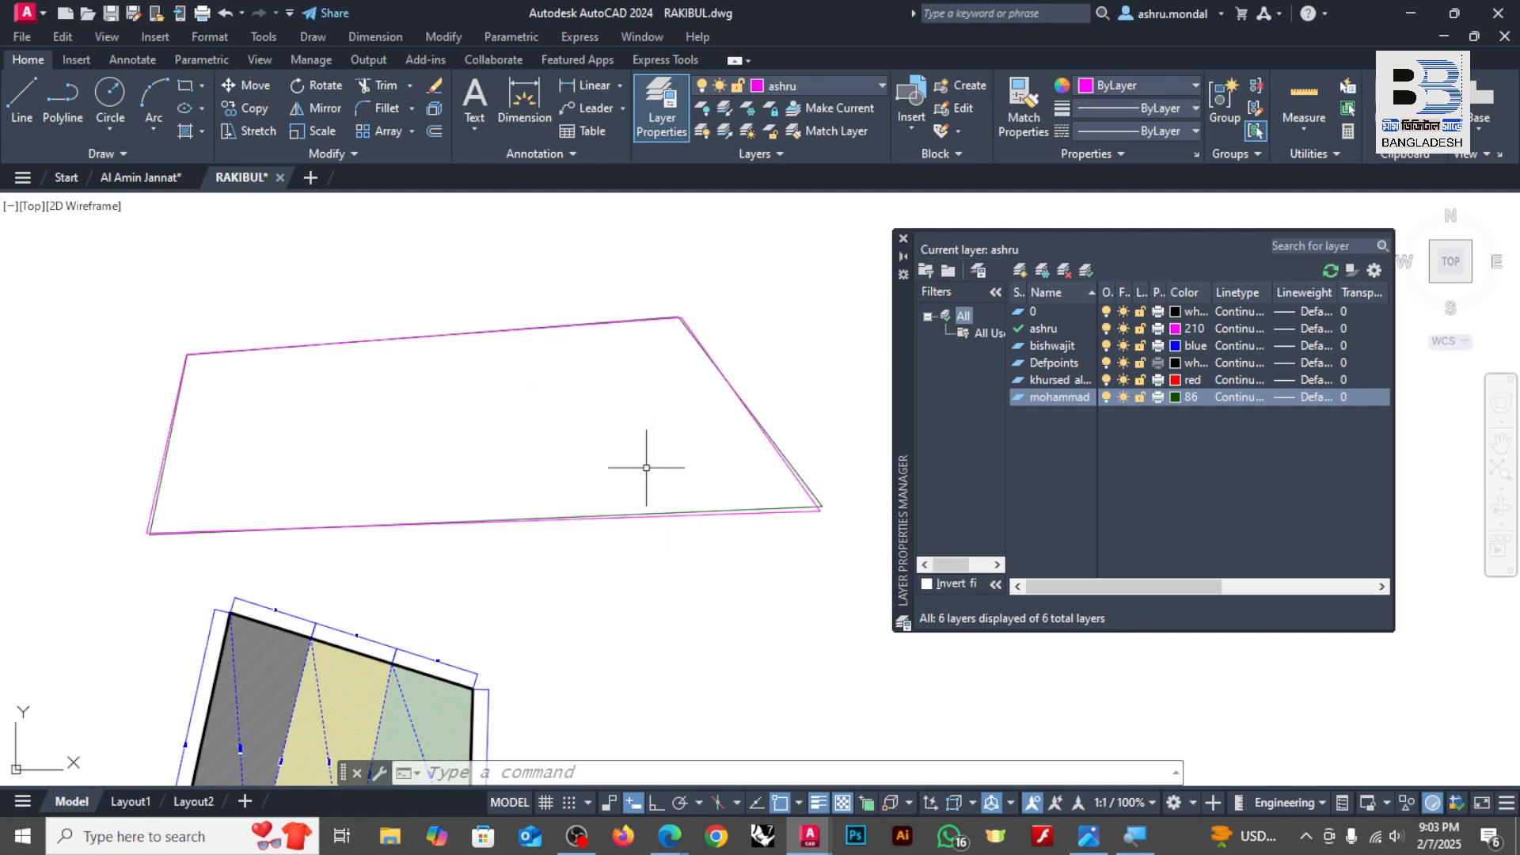
Step: Select the dimensions along the hatched plot's upper edge to check their layer, and clear the selection
scroll(820, 498, up, 3)
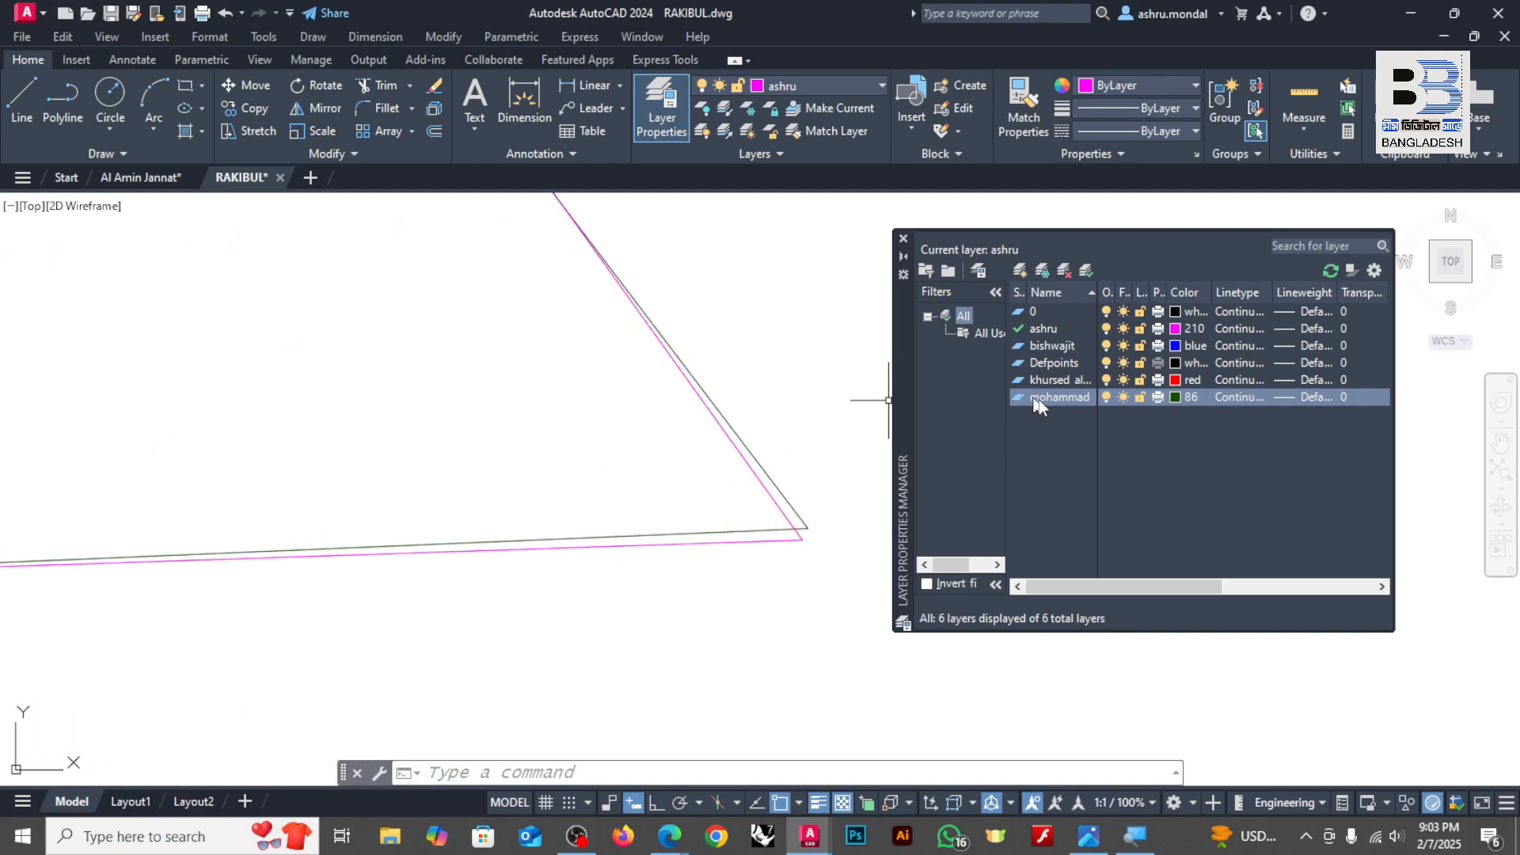
scroll(665, 474, down, 3)
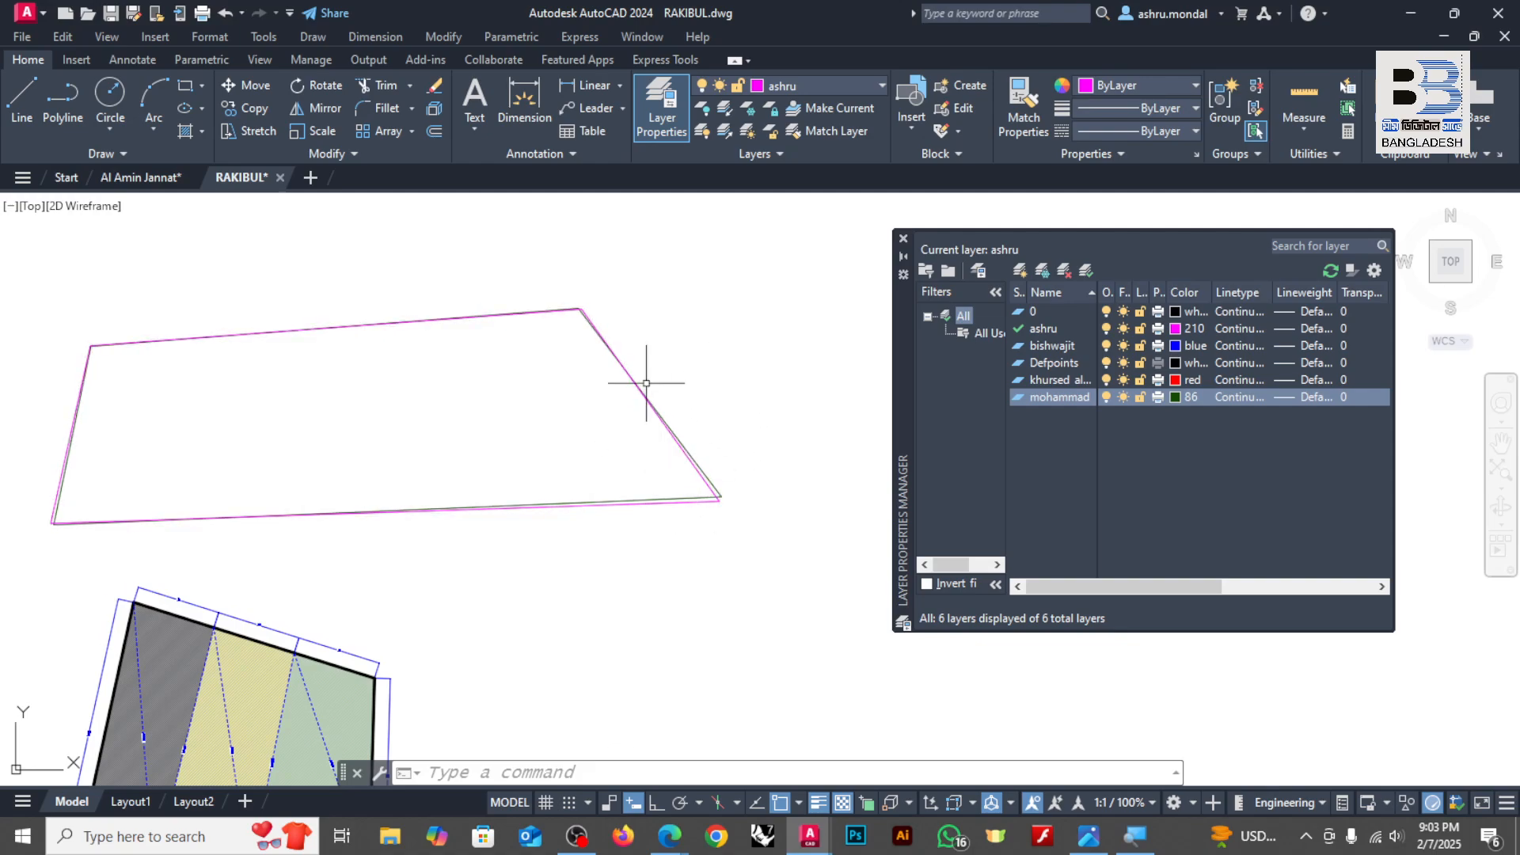
scroll(647, 348, down, 4)
scroll(565, 492, up, 2)
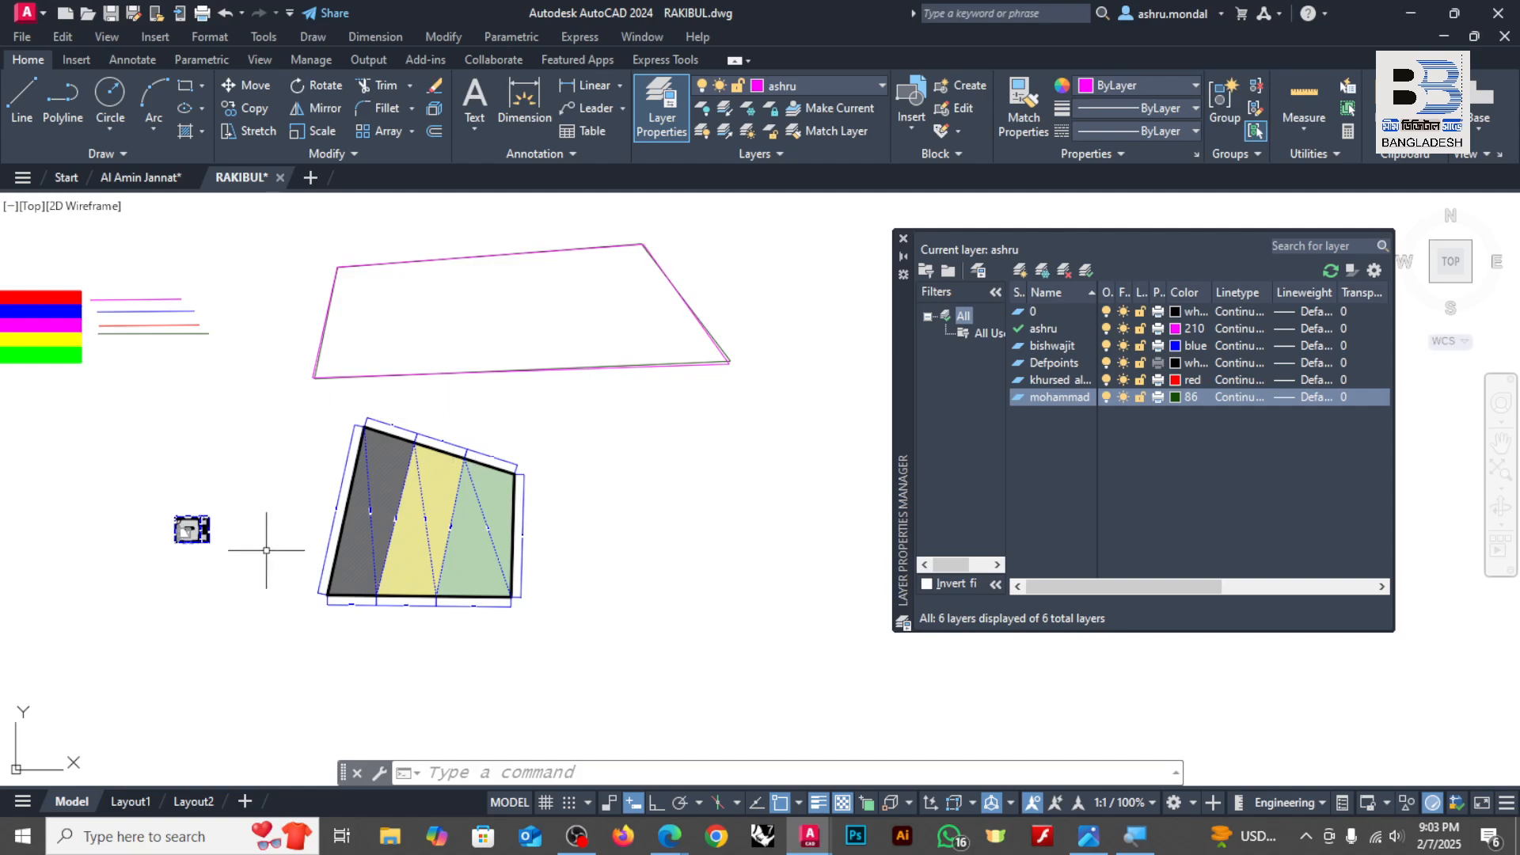
scroll(394, 536, up, 4)
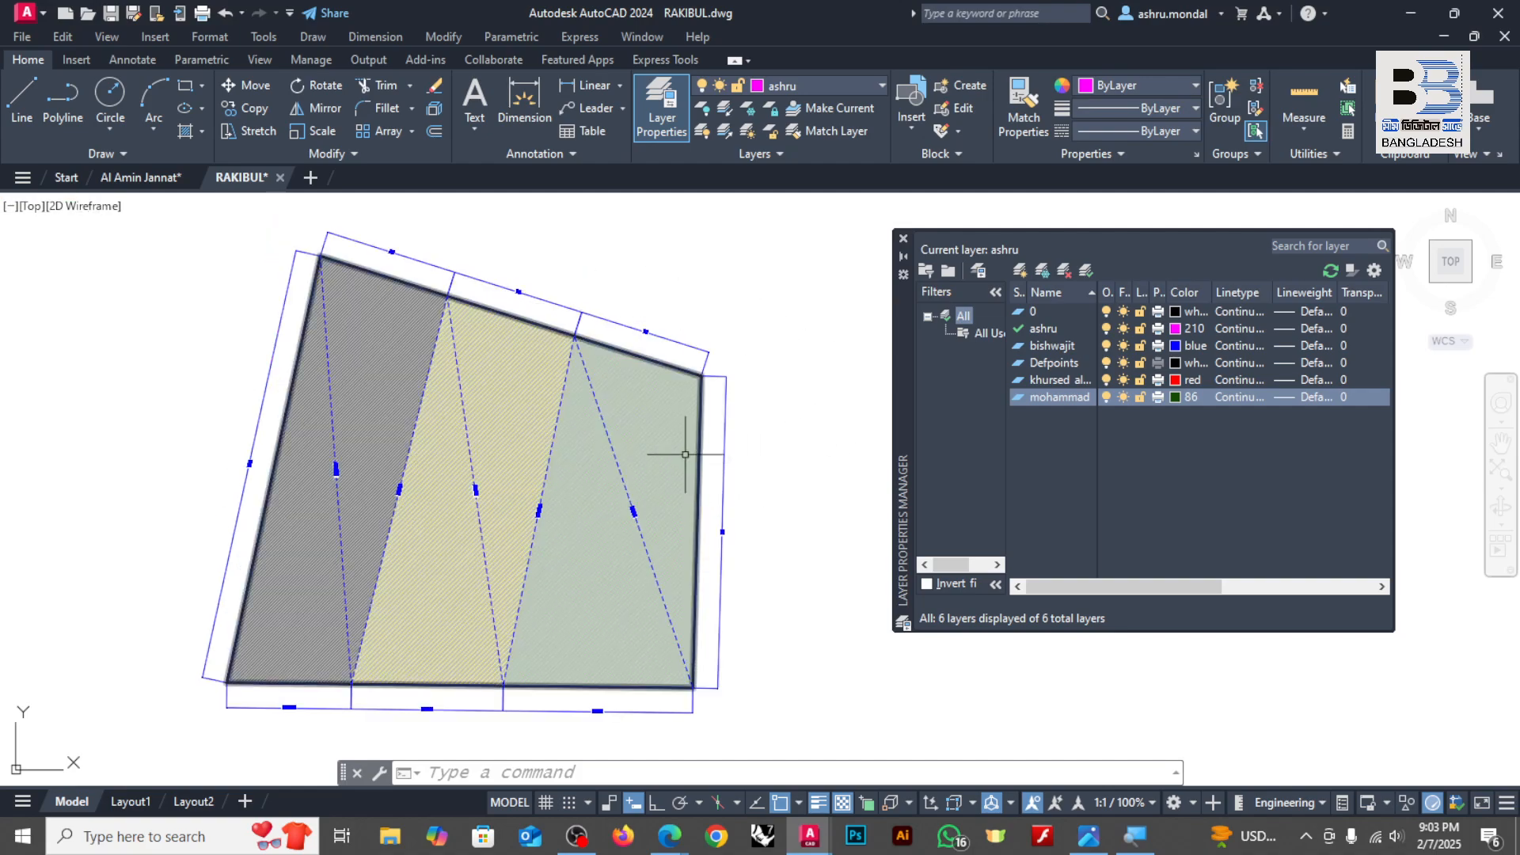
scroll(518, 265, up, 4)
key(Escape)
click(730, 328)
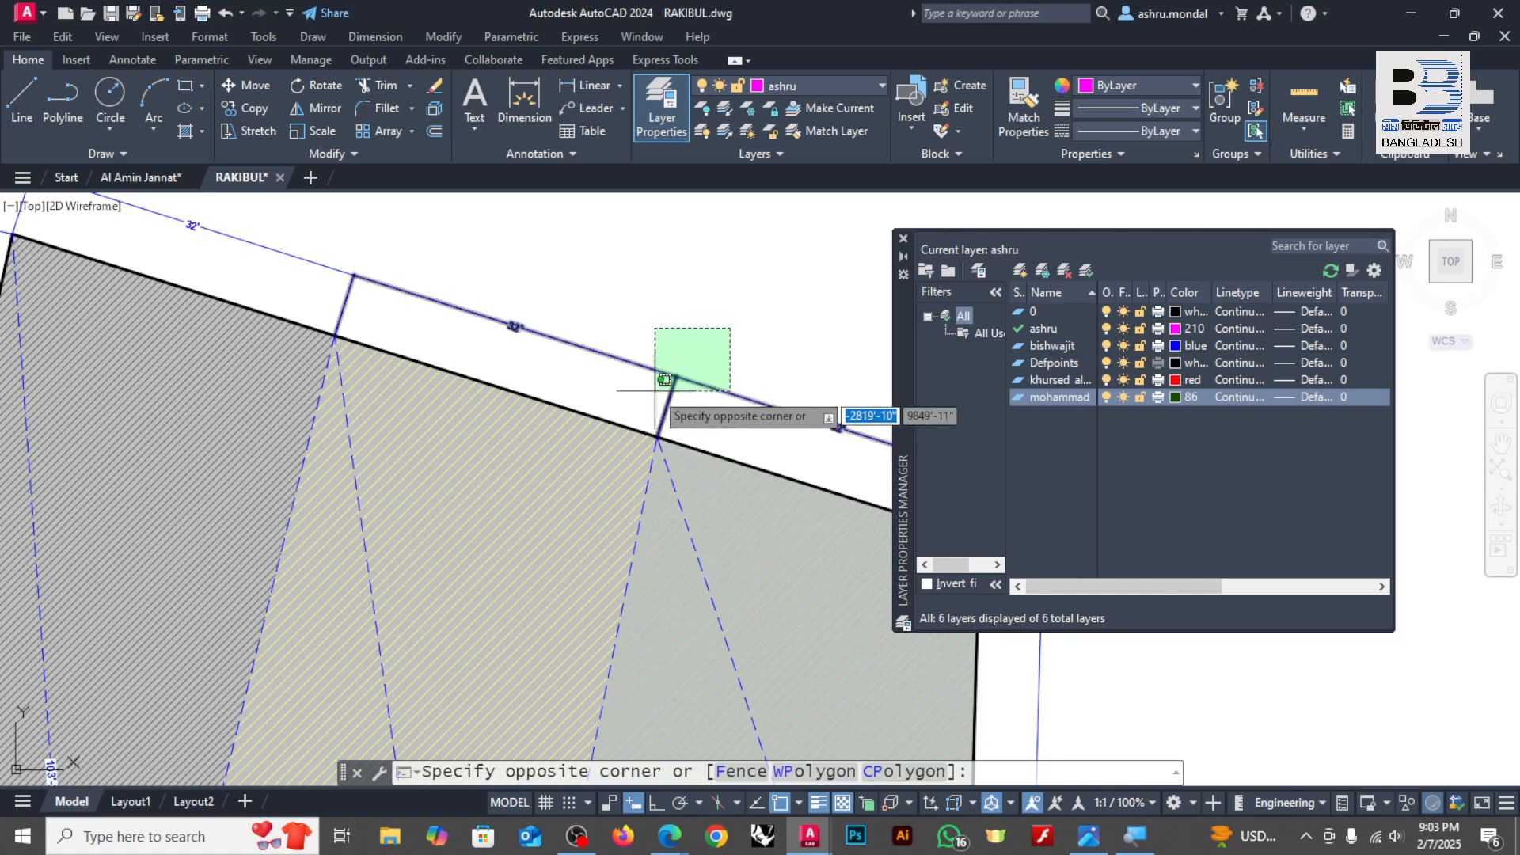
click(651, 393)
click(392, 238)
click(317, 292)
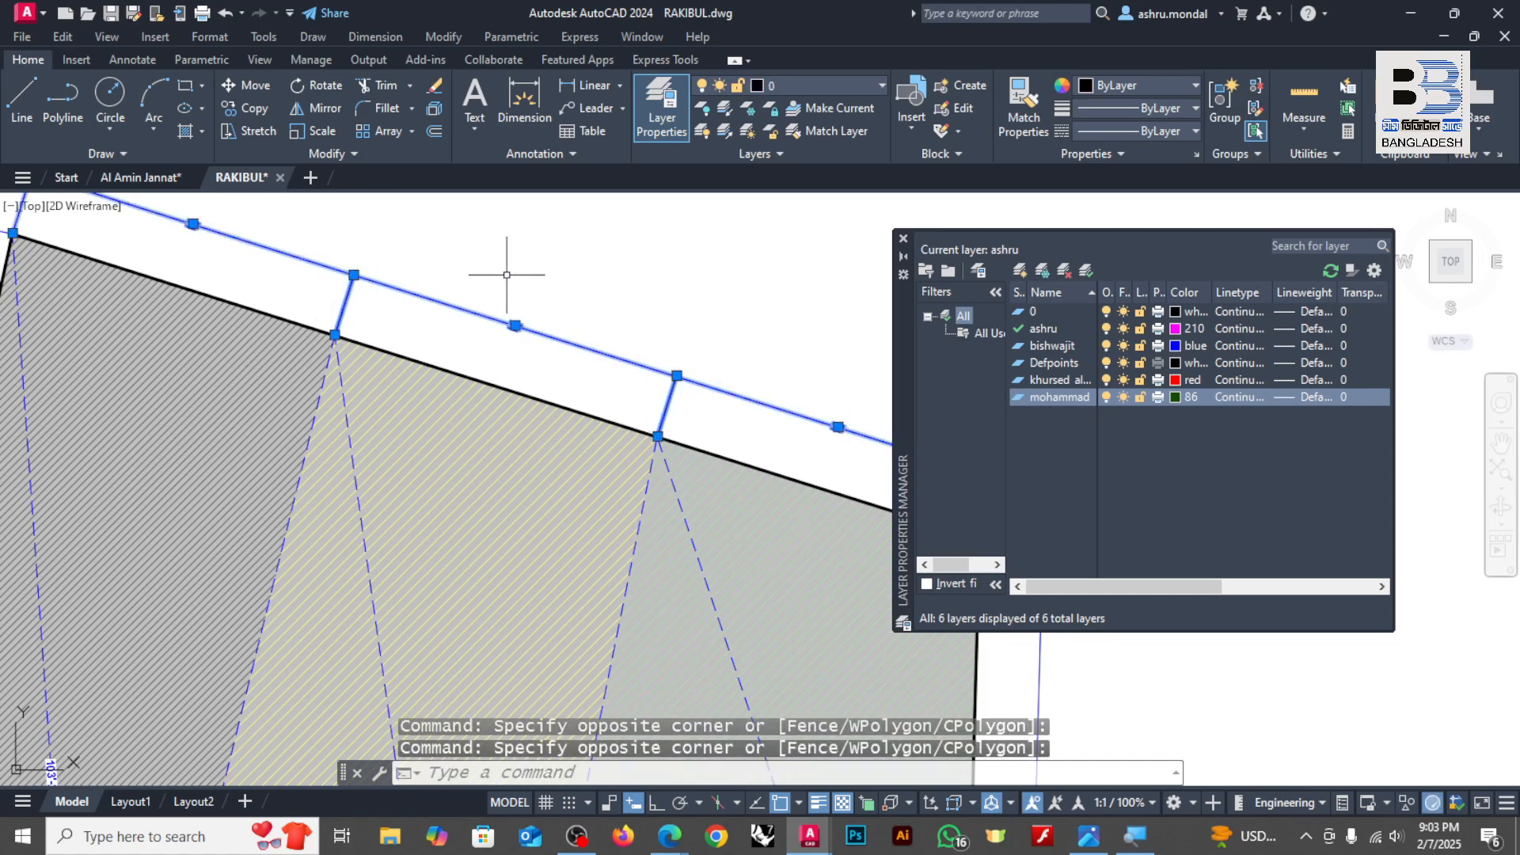
scroll(554, 261, down, 2)
scroll(332, 285, up, 2)
key(Escape)
Step: Select the hatched plot's black outline to inspect it, and deselect it
click(334, 294)
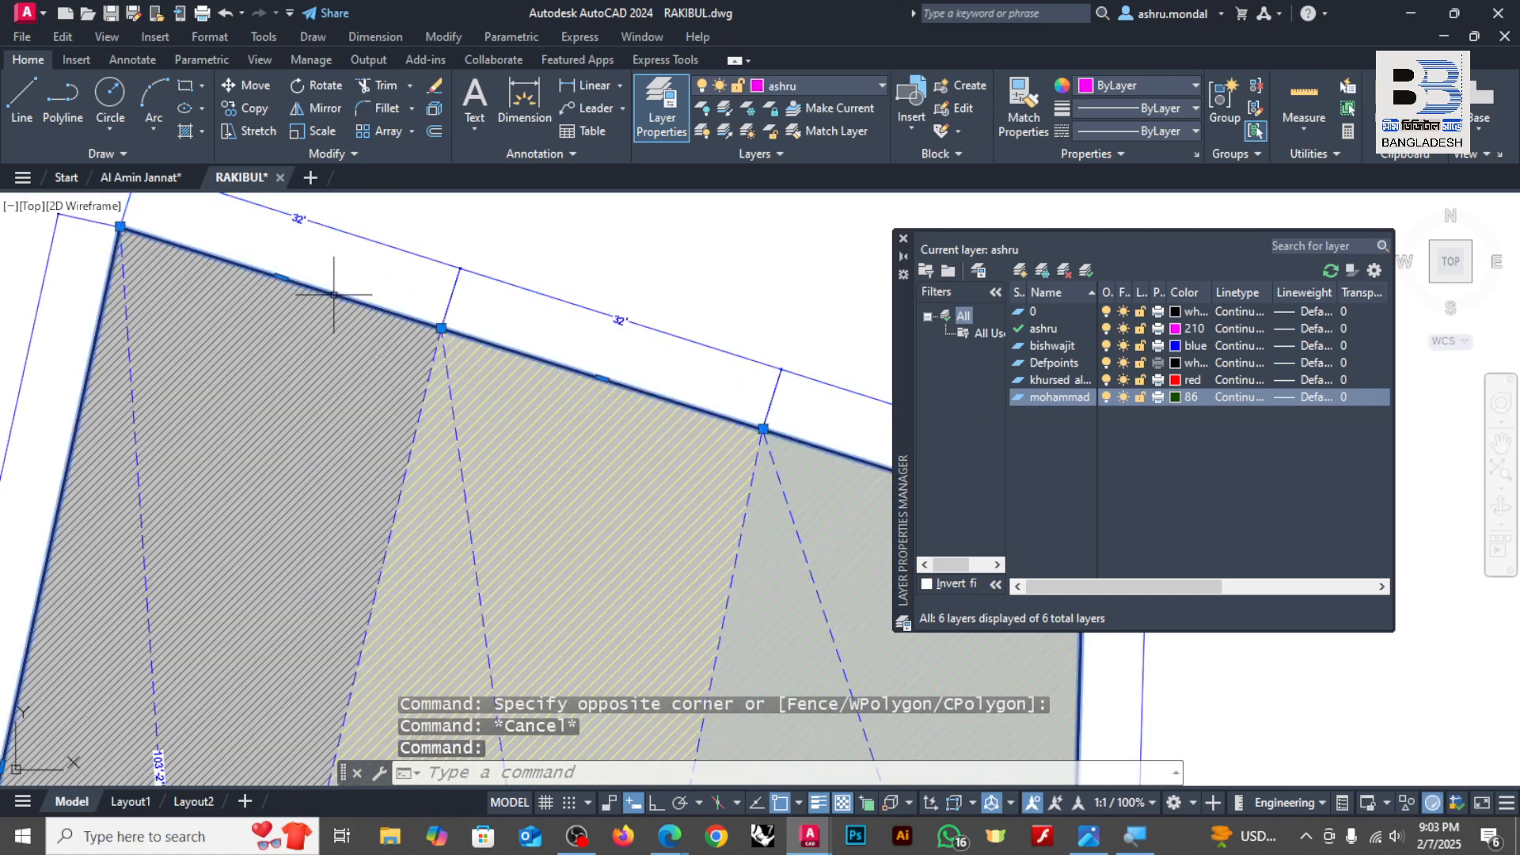
scroll(517, 338, down, 4)
key(Escape)
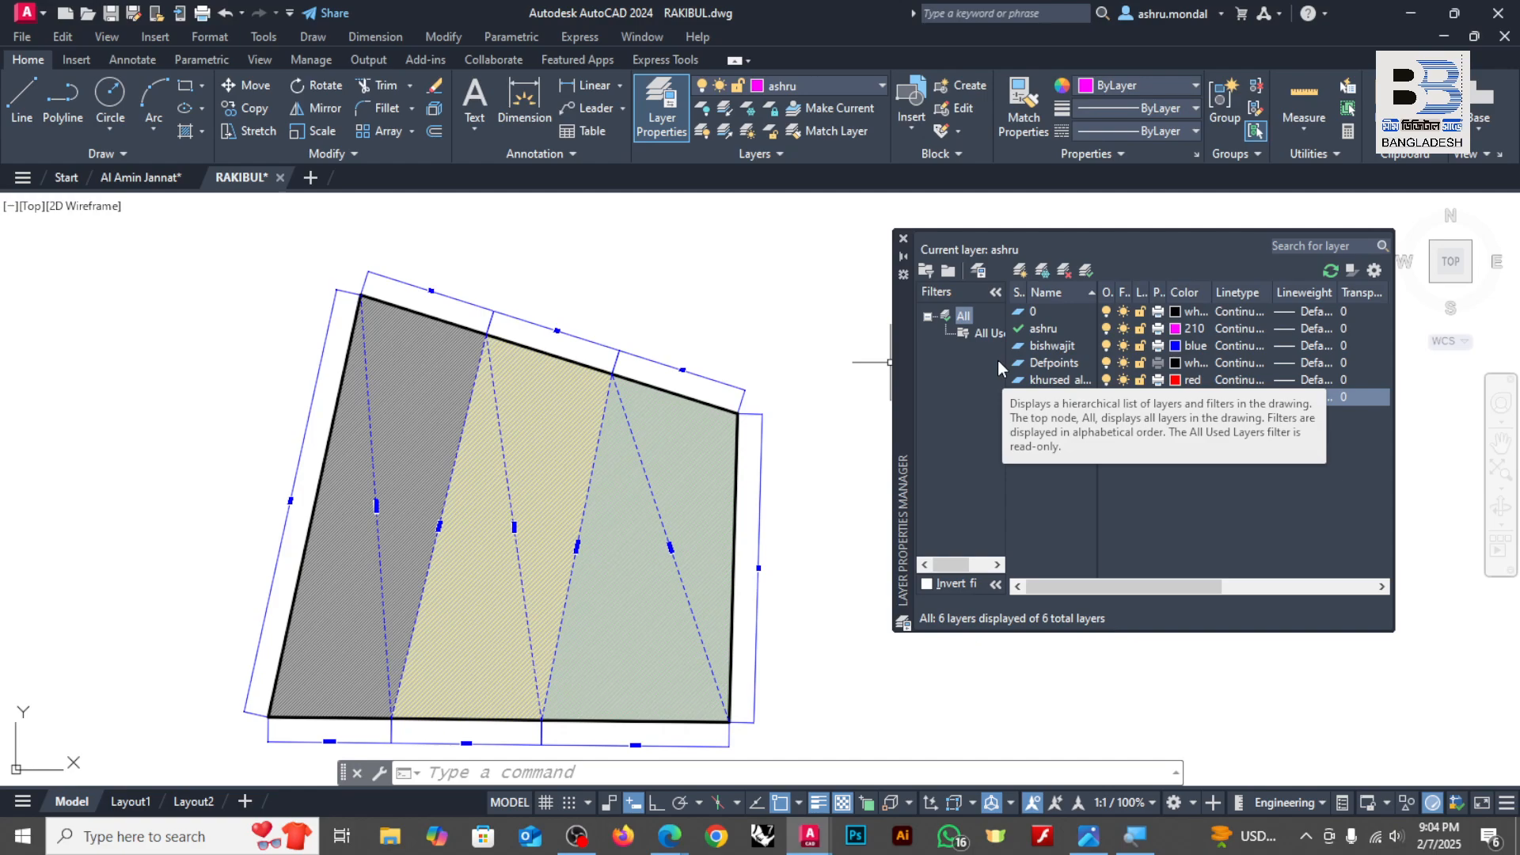
Step: Examine the colored lines beside the color bars, the overlapping quadrilaterals and the hatched plot with its dimensions
scroll(634, 352, down, 5)
scroll(539, 385, up, 2)
scroll(539, 386, down, 2)
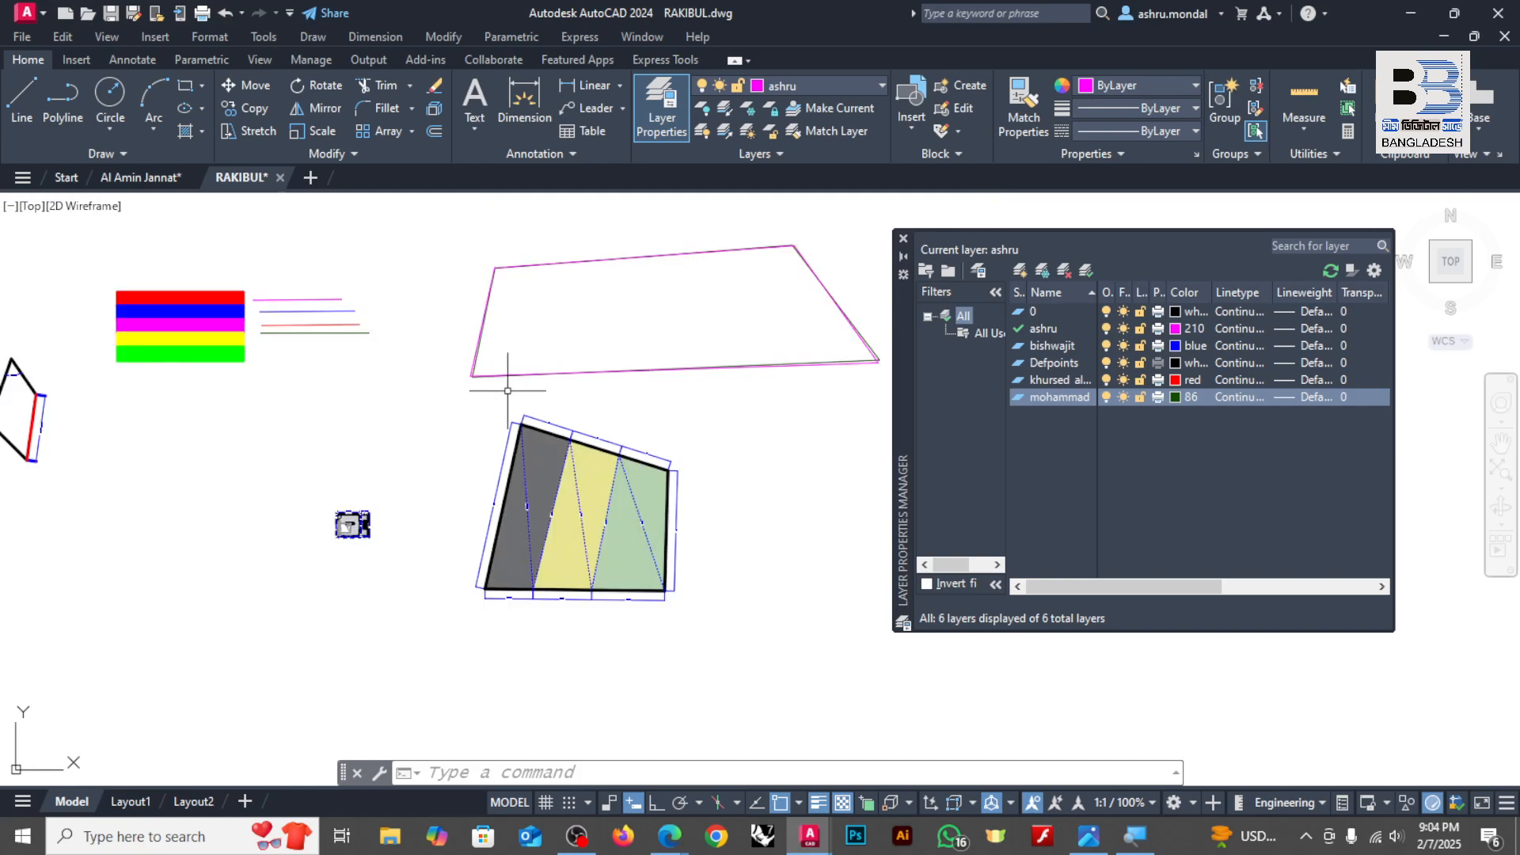
scroll(277, 273, up, 6)
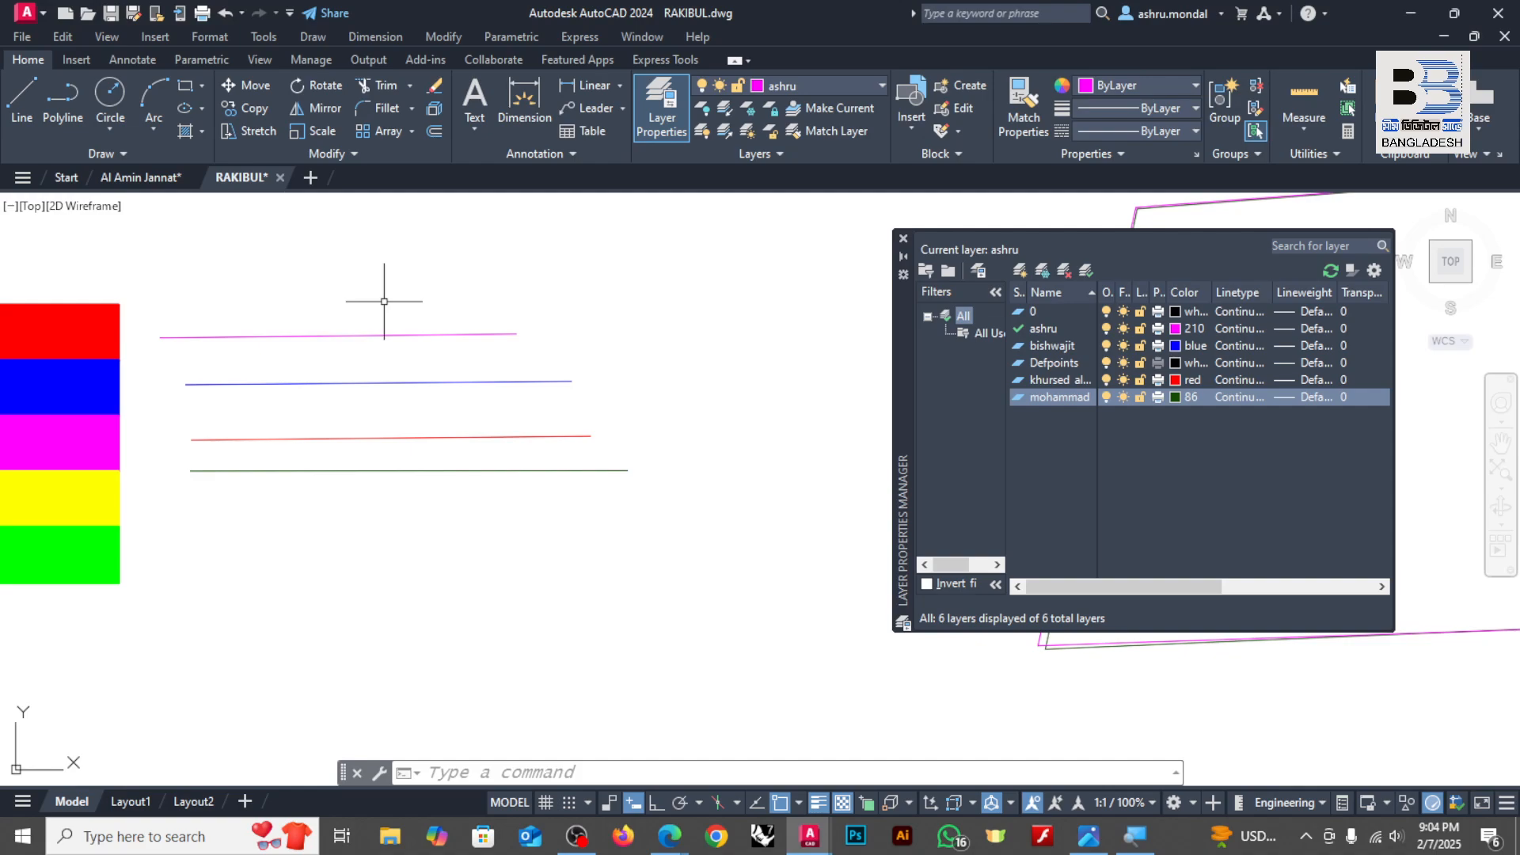
scroll(412, 355, down, 6)
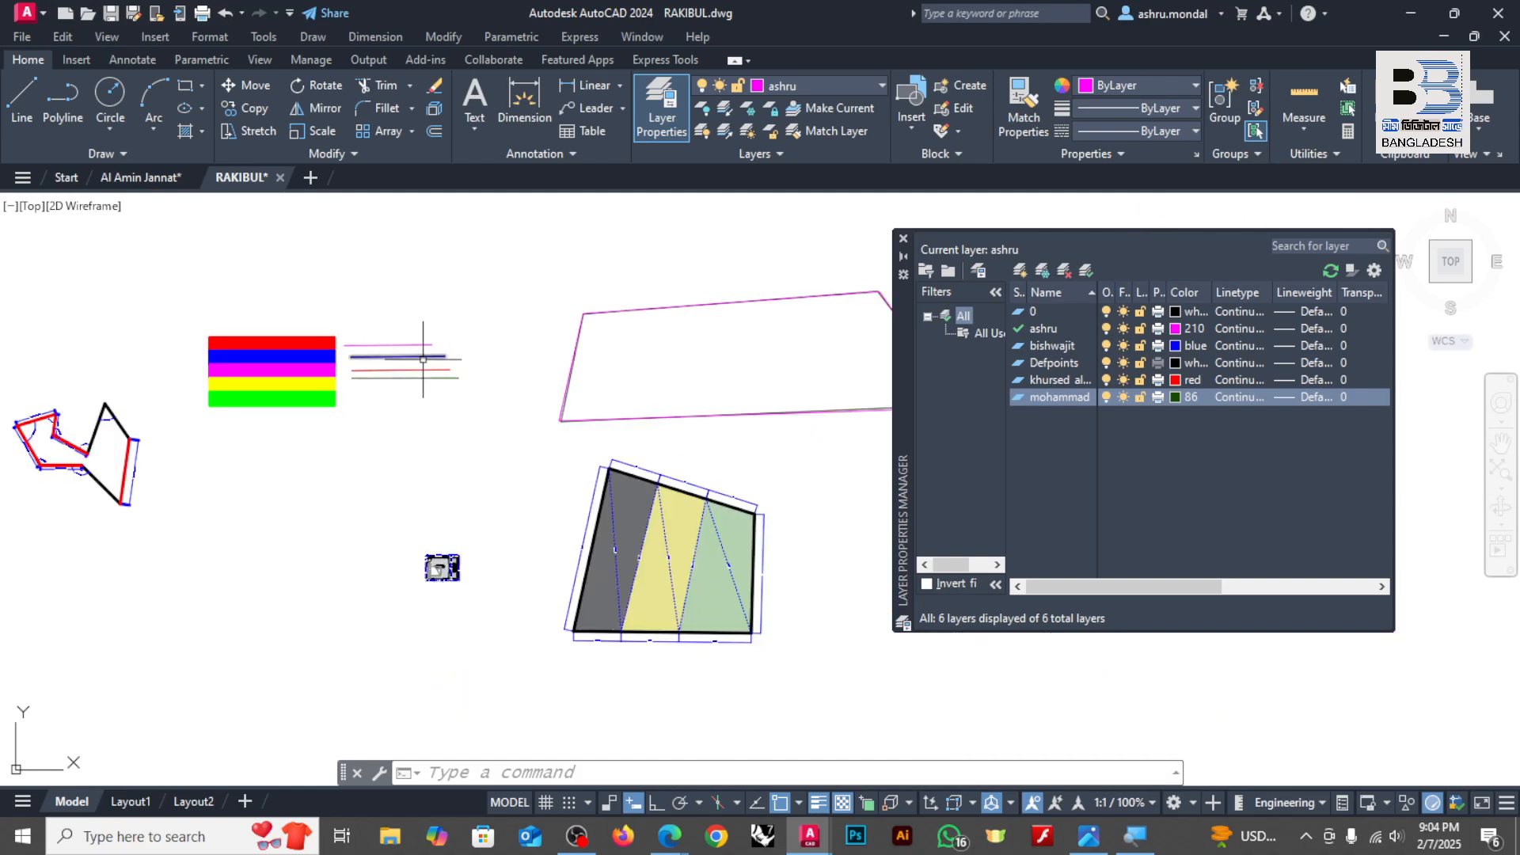
middle_drag(672, 546, 581, 479)
scroll(581, 477, up, 2)
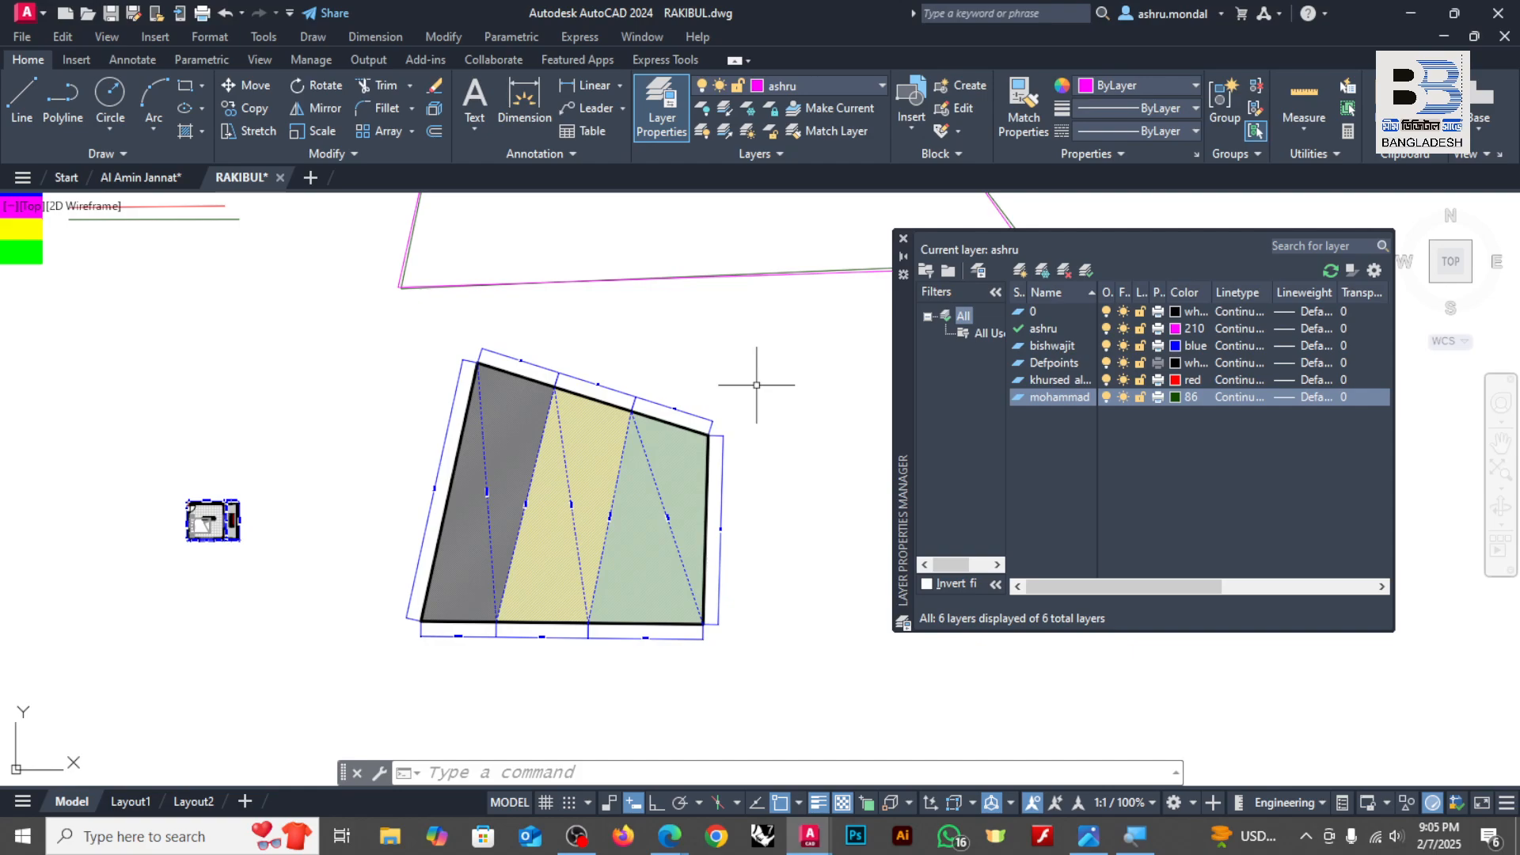
scroll(624, 384, up, 5)
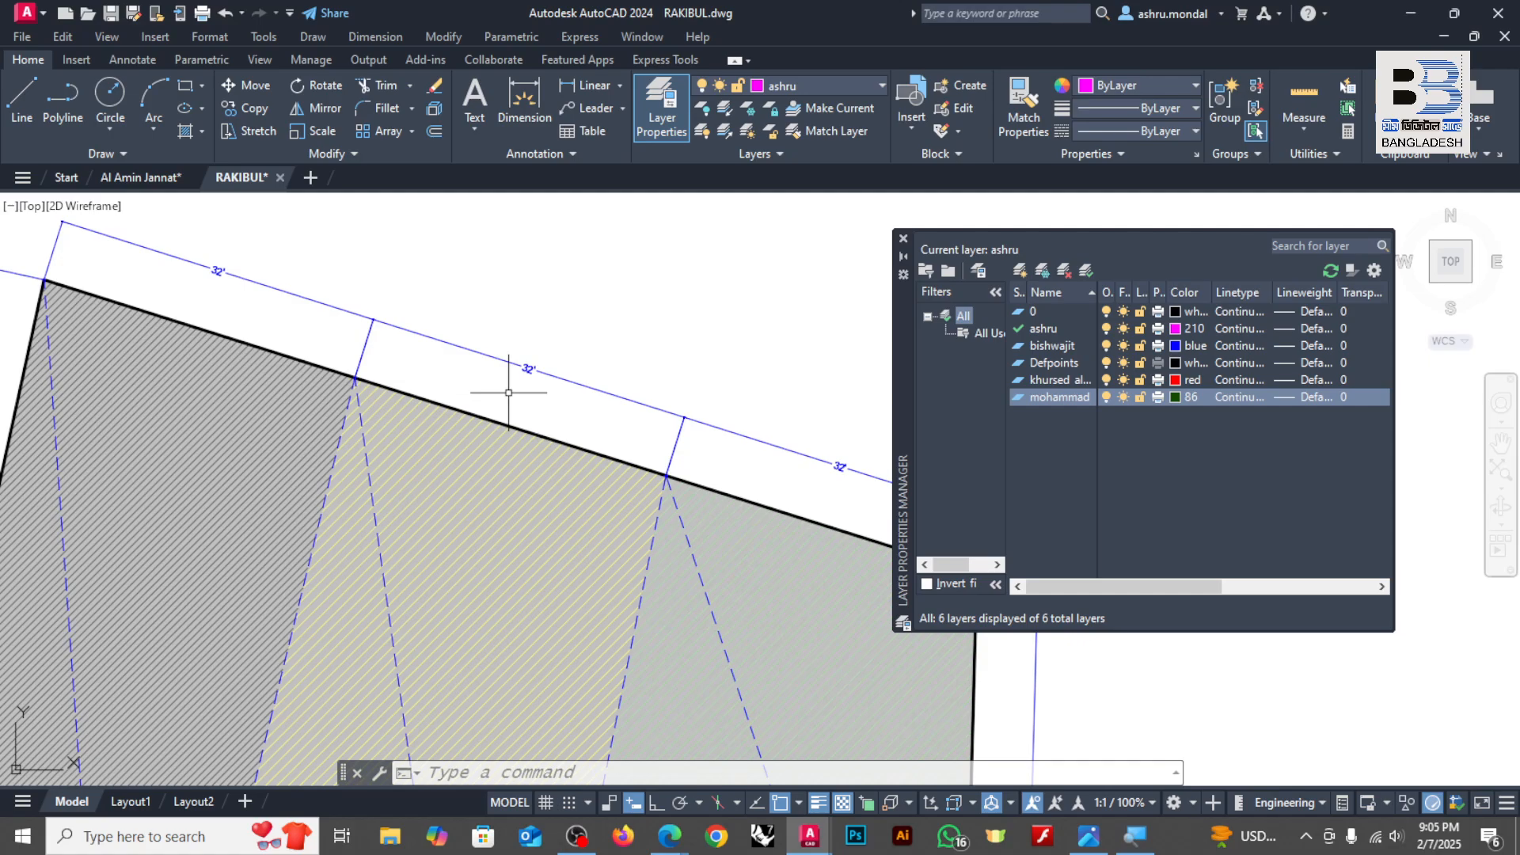
scroll(509, 392, down, 10)
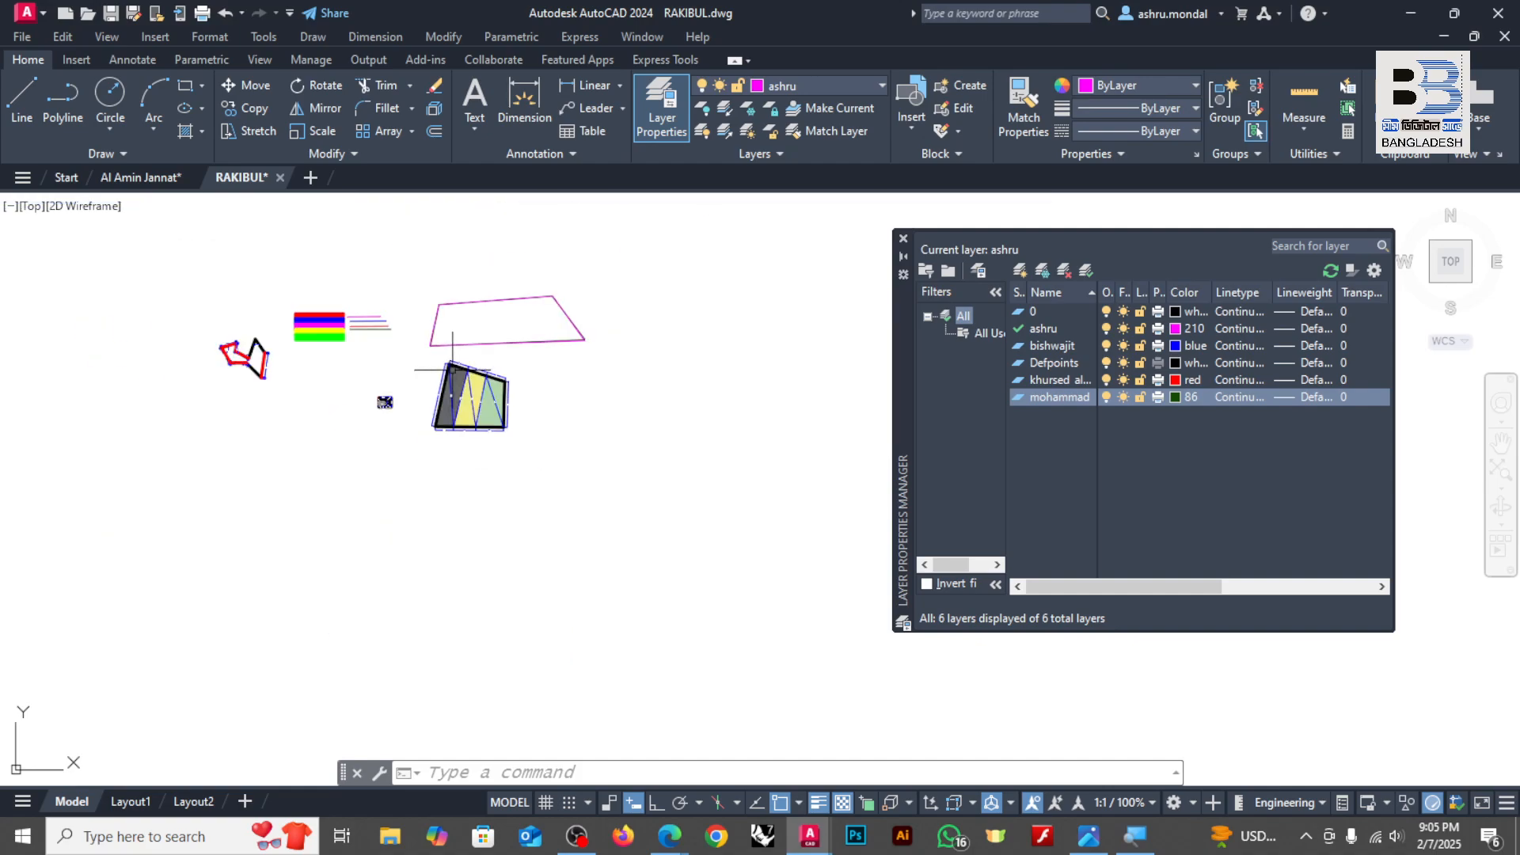
scroll(313, 309, up, 5)
scroll(597, 351, up, 2)
scroll(599, 351, up, 2)
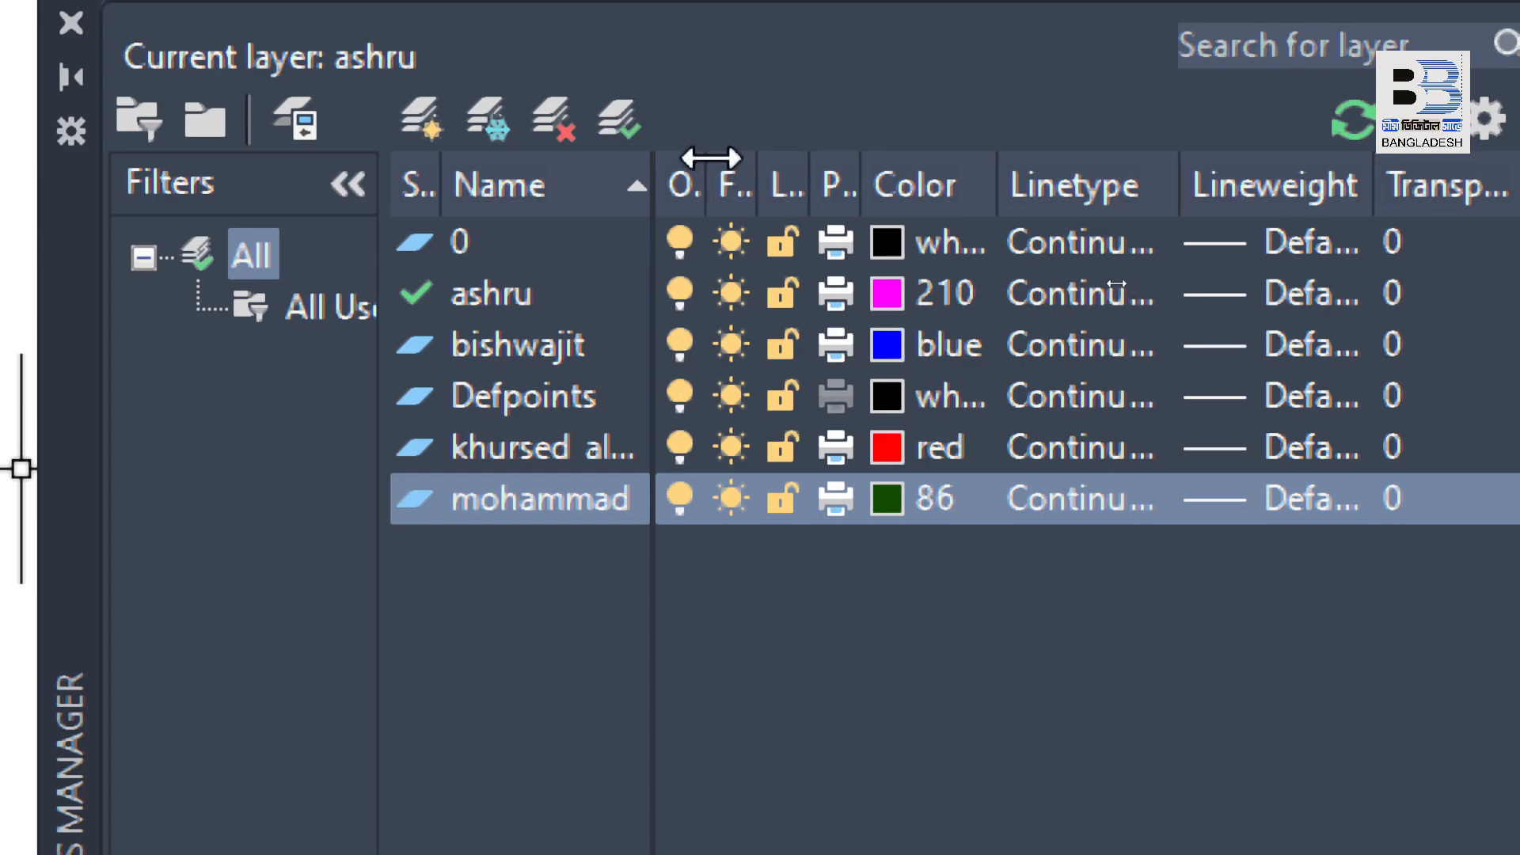
Step: Widen the On column in the layer list and lock the blue person-named layer
drag(701, 163, 809, 163)
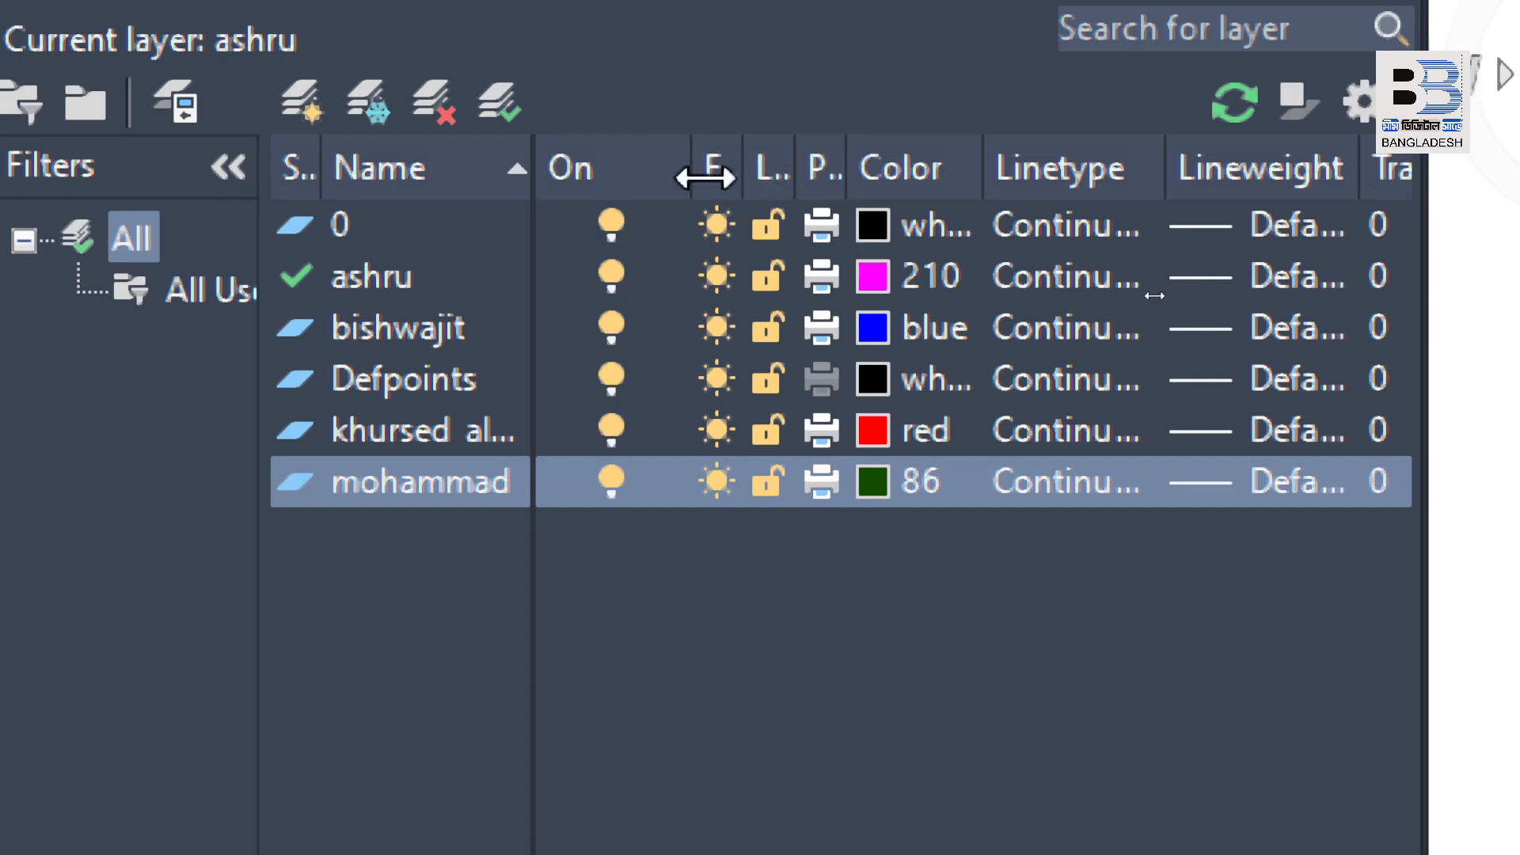
drag(693, 169, 646, 168)
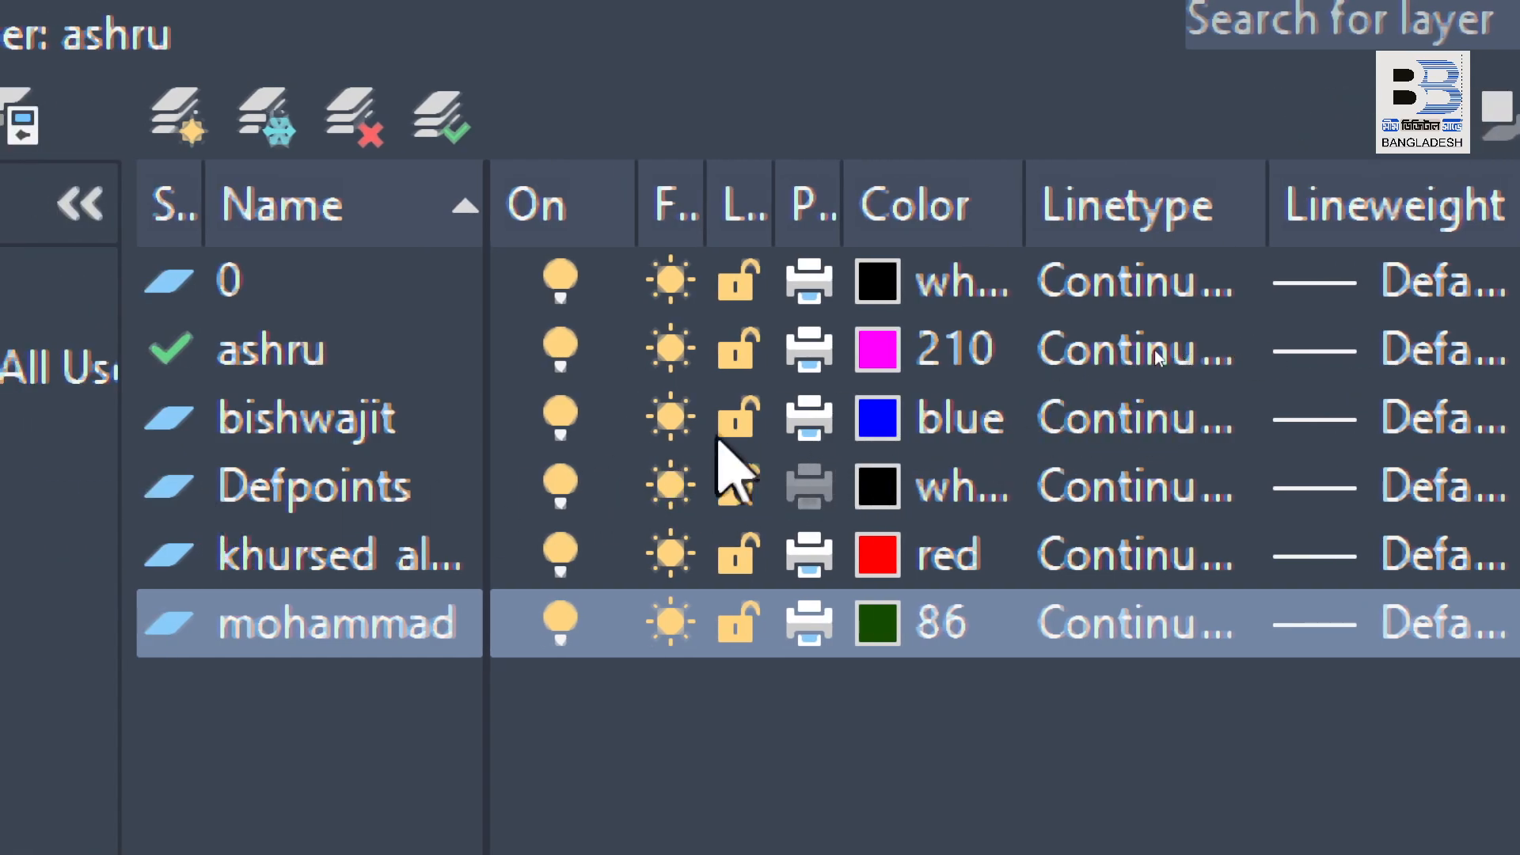
click(738, 417)
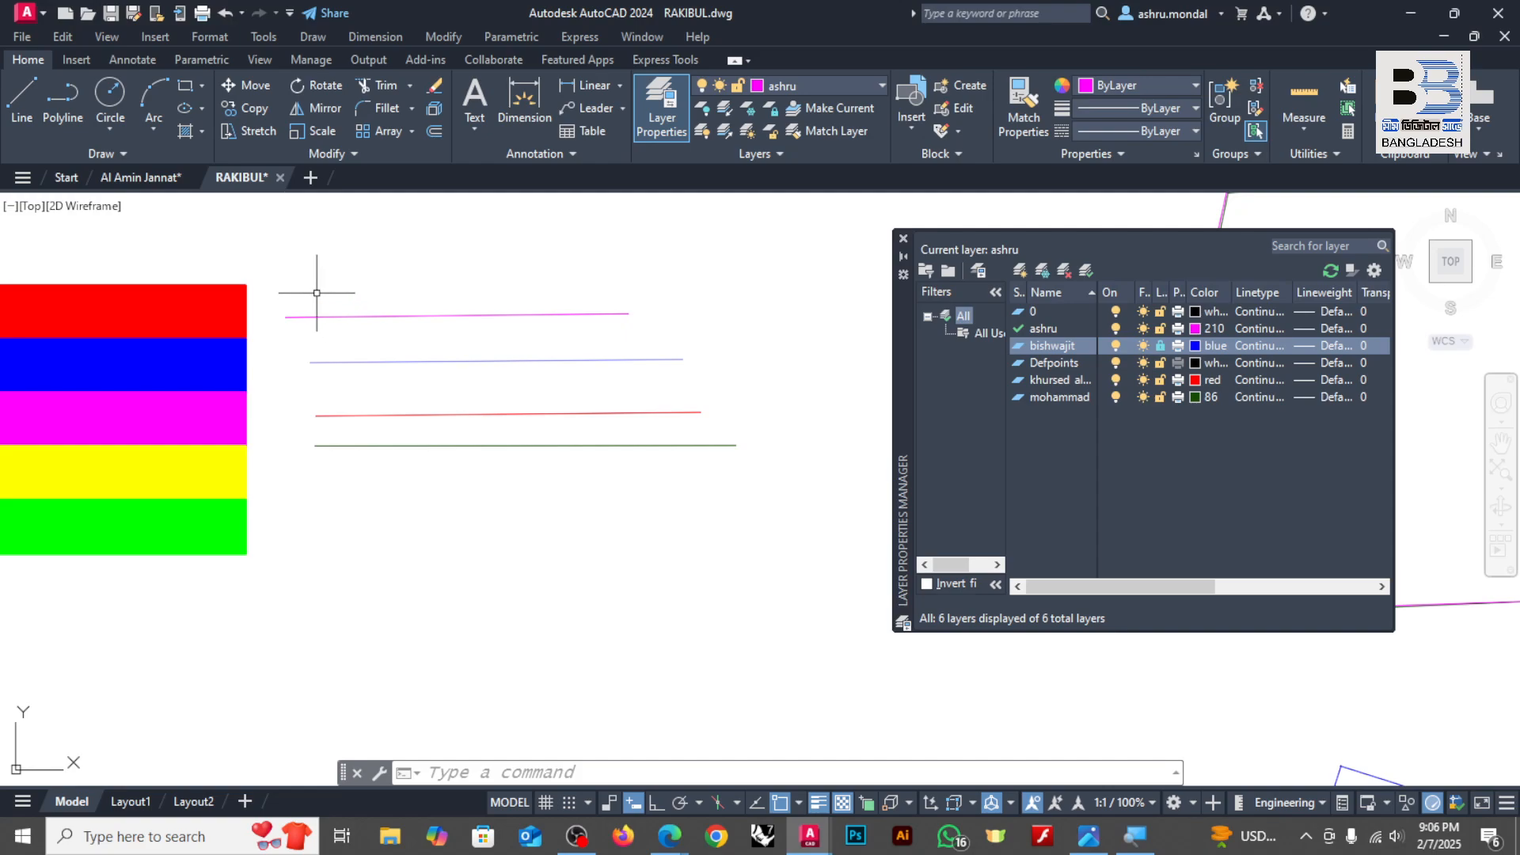
Step: Erase the lines beside the color bars by selecting all four of them together
click(275, 270)
click(786, 538)
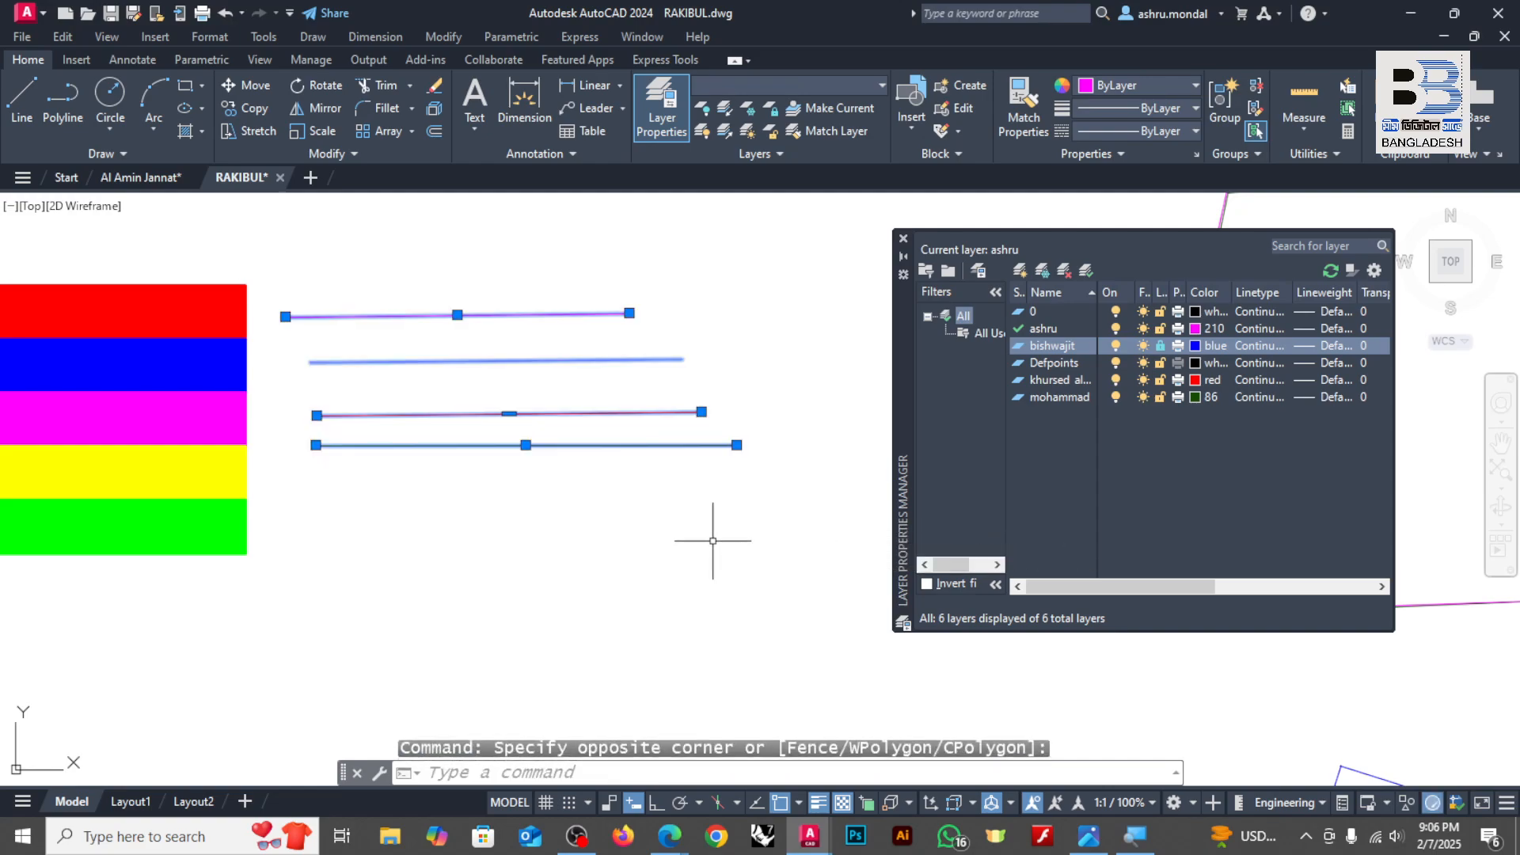
key(Delete)
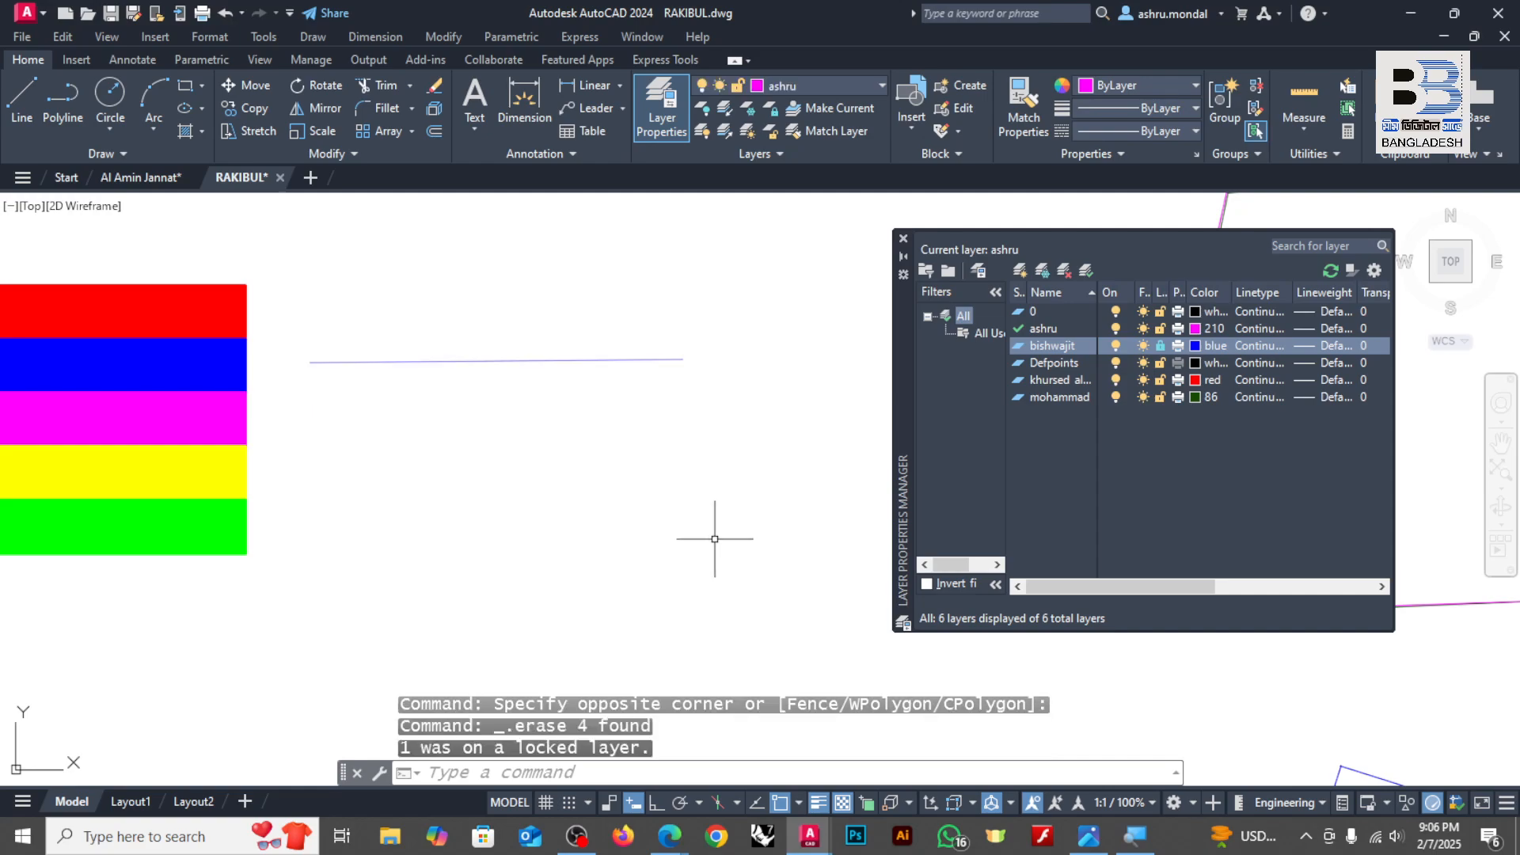
Step: Select the blue line on the locked layer and try to move it
click(753, 302)
click(349, 484)
scroll(460, 358, up, 4)
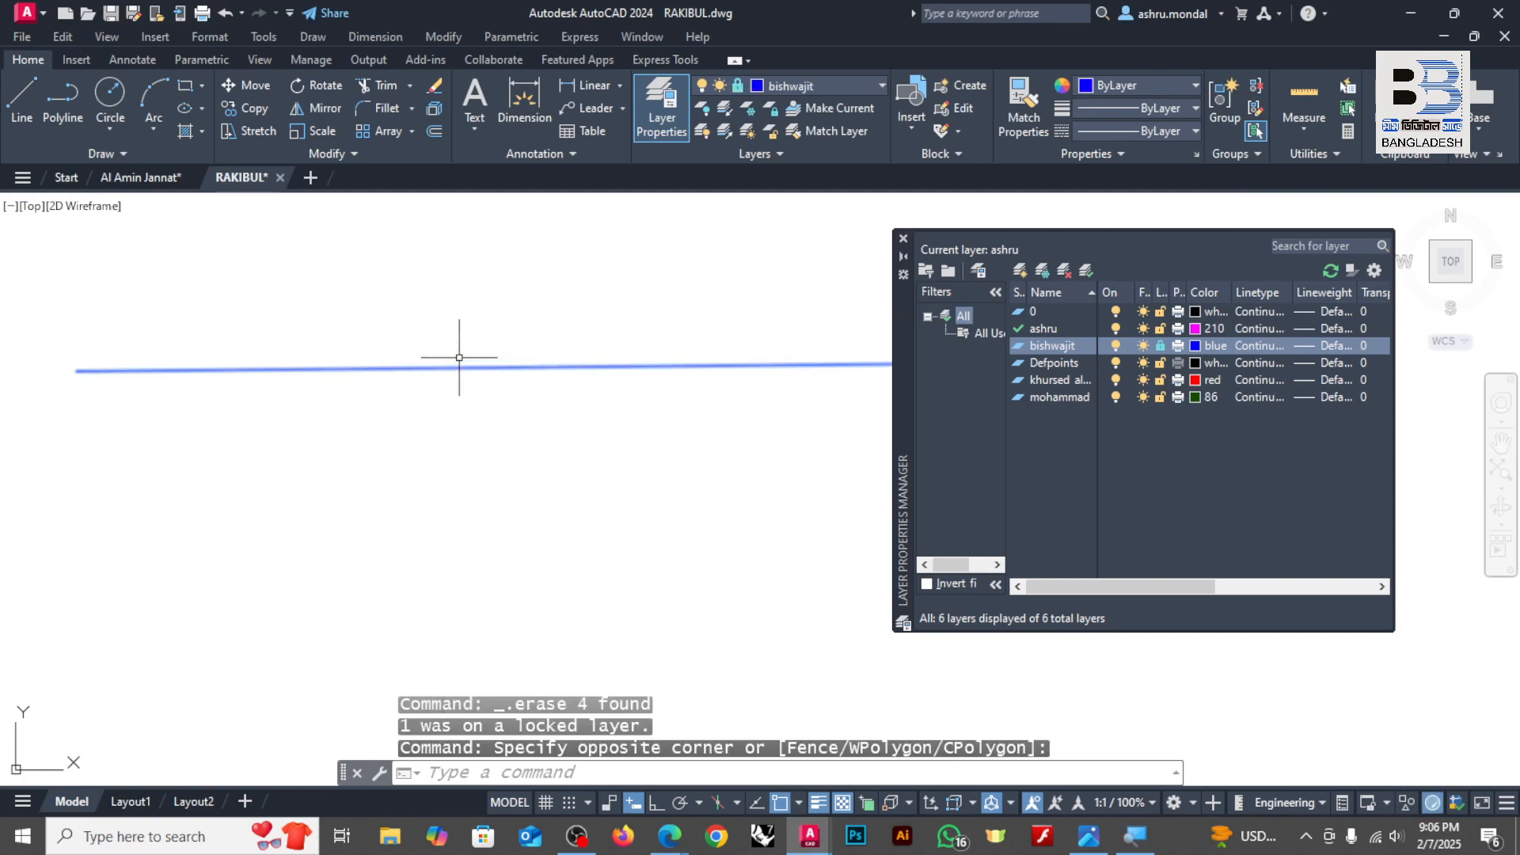
scroll(459, 360, up, 1)
scroll(483, 373, down, 3)
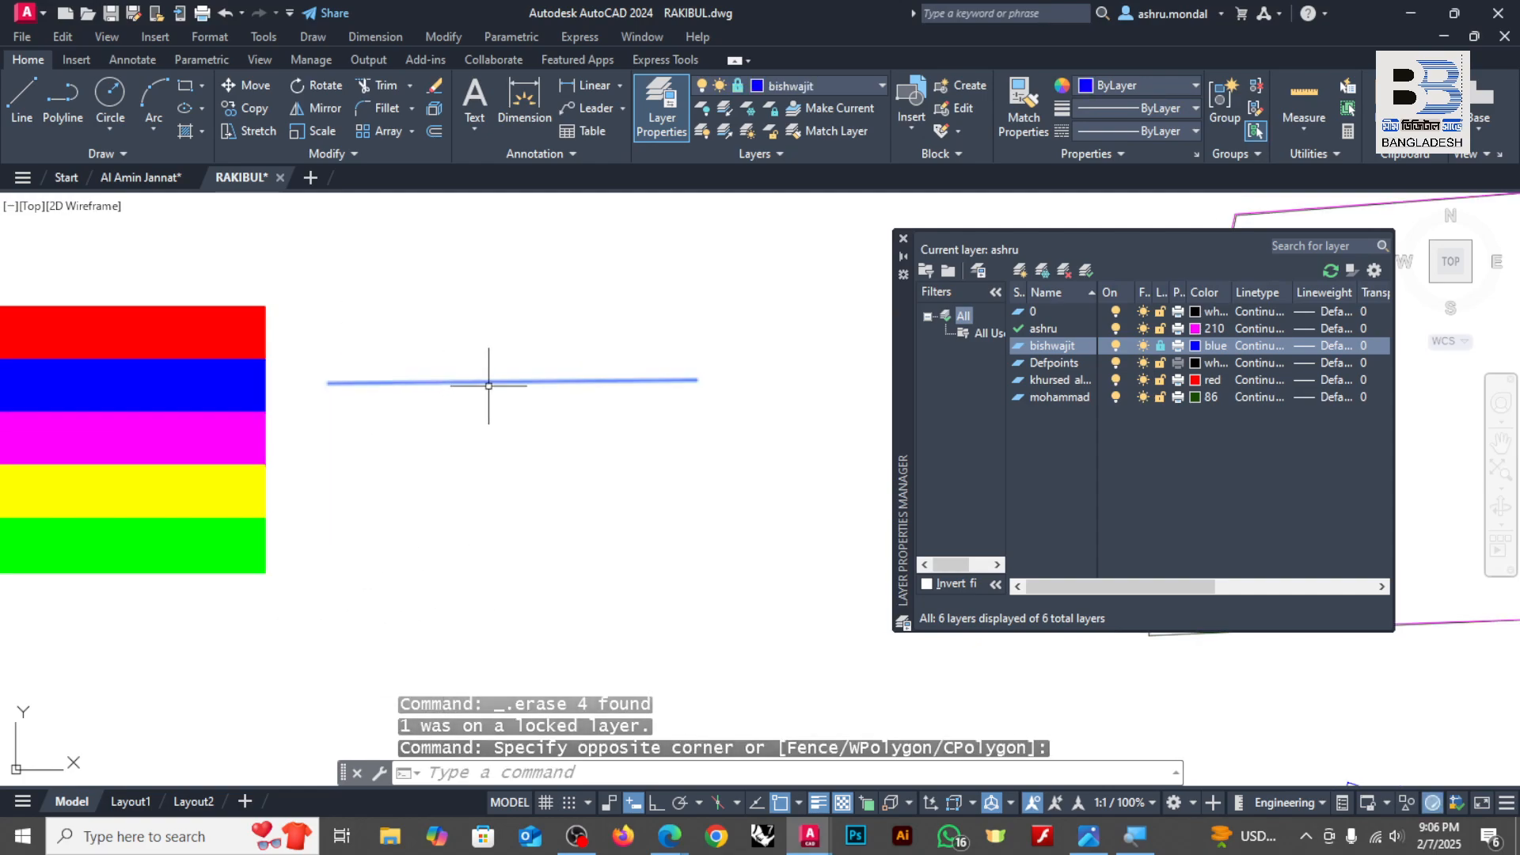
text(m)
key(Return)
click(489, 381)
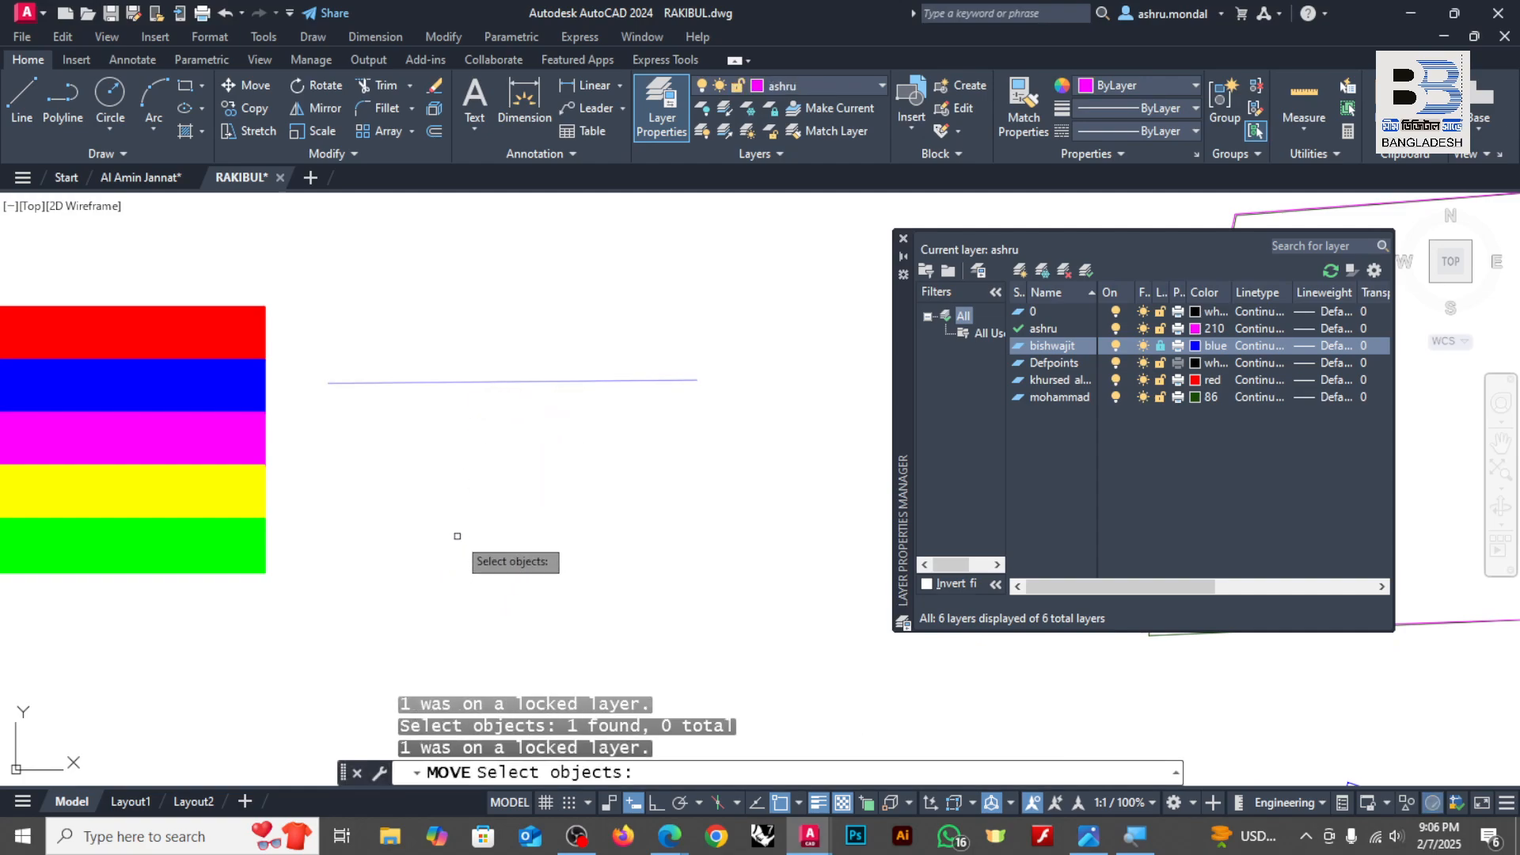
key(Escape)
Step: Try to copy the blue line on the locked layer, selecting it before starting Copy and again within the command
click(662, 341)
click(572, 437)
text(c)
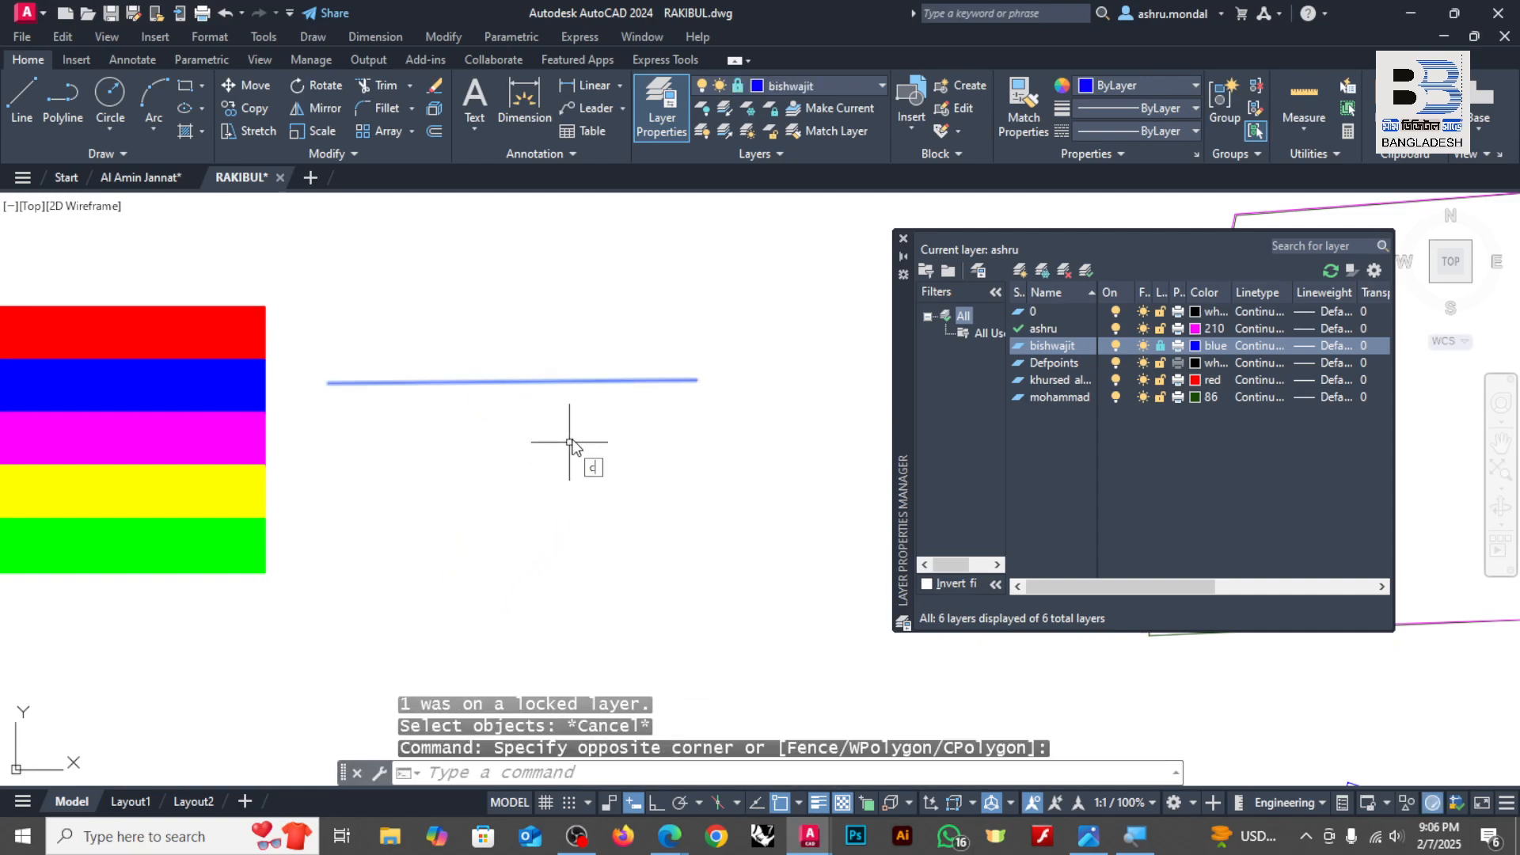
text(t o)
key(Return)
click(567, 392)
click(519, 529)
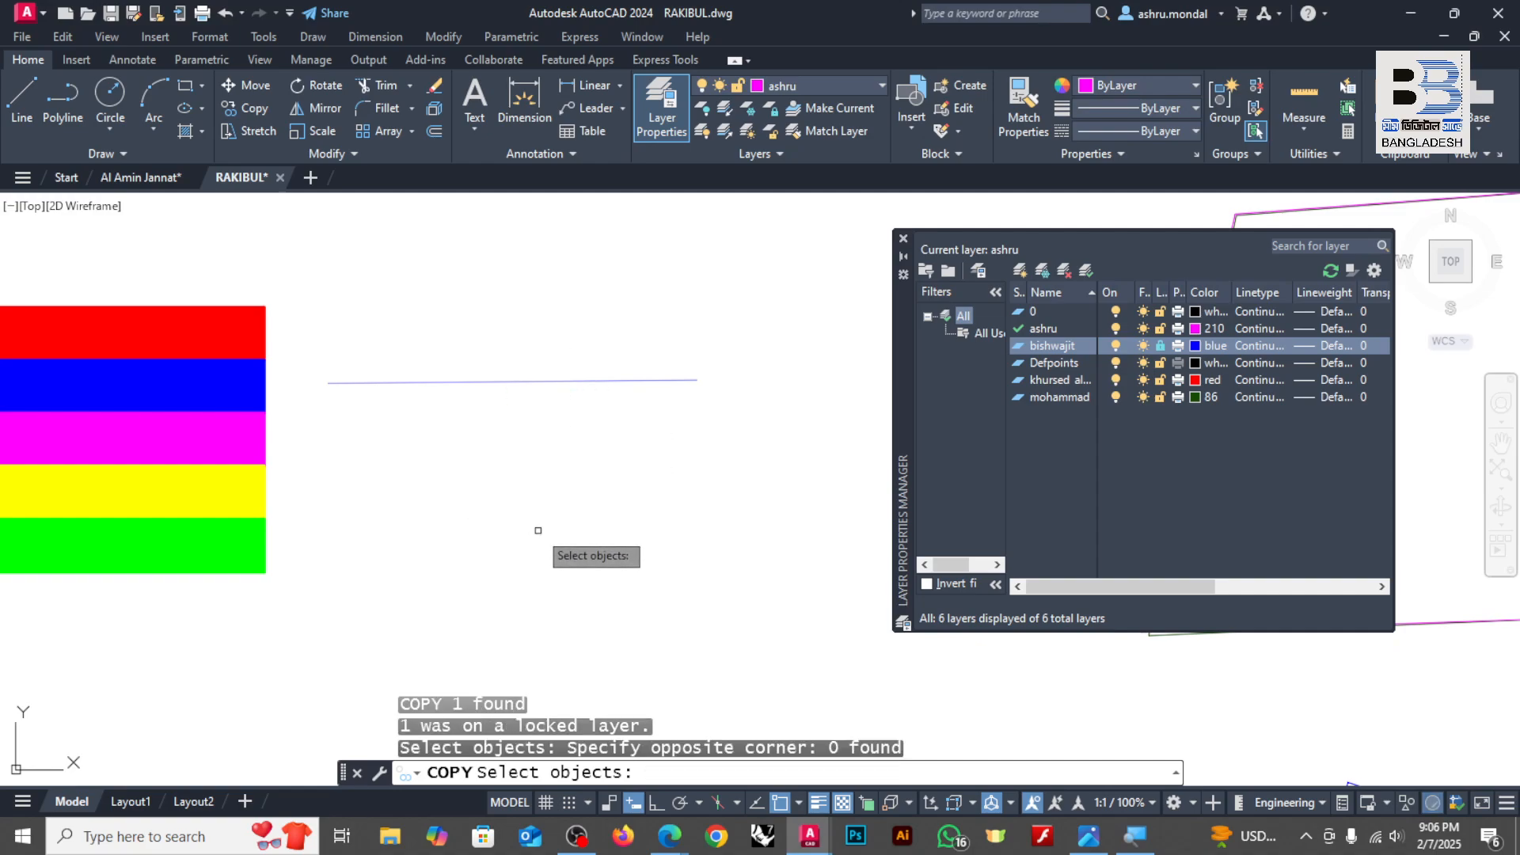
text(r)
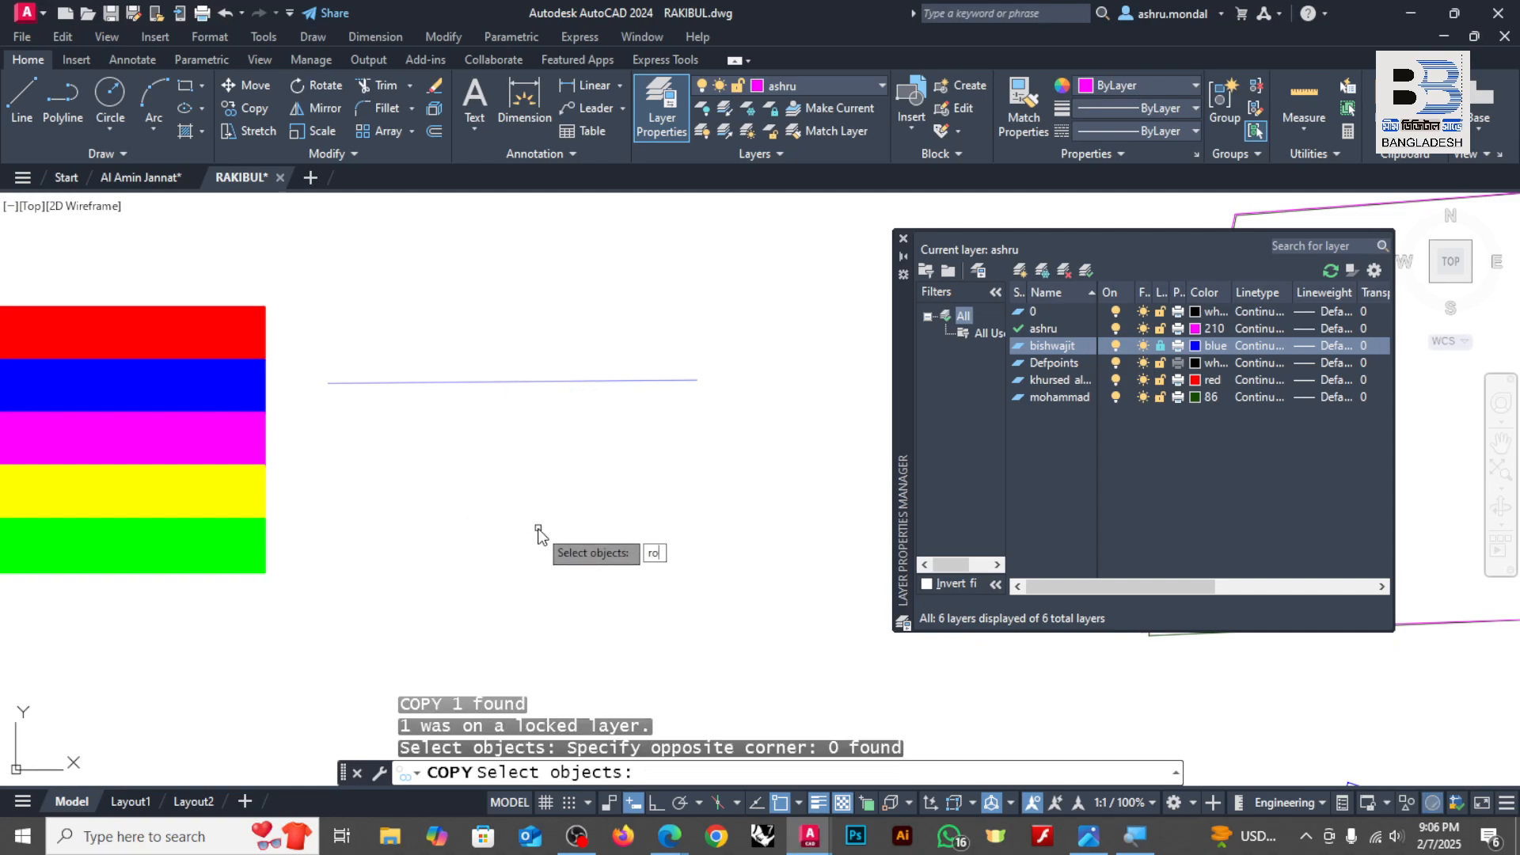
text(o)
key(Return)
key(Escape)
Step: Try to rotate the blue line on the locked layer, then cancel the Rotate command
click(749, 313)
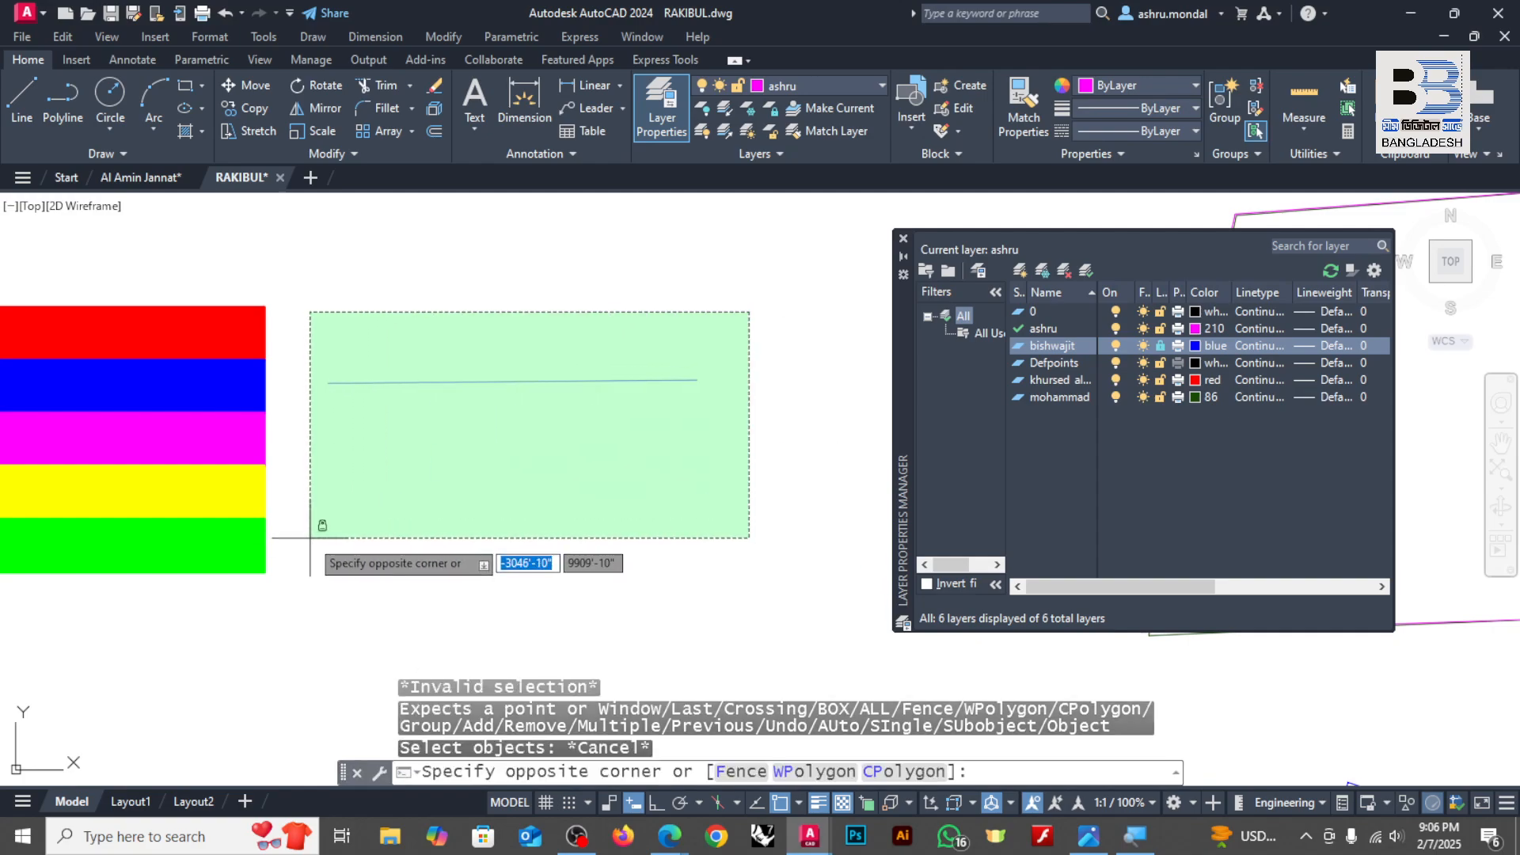
click(310, 538)
text(ro)
key(Return)
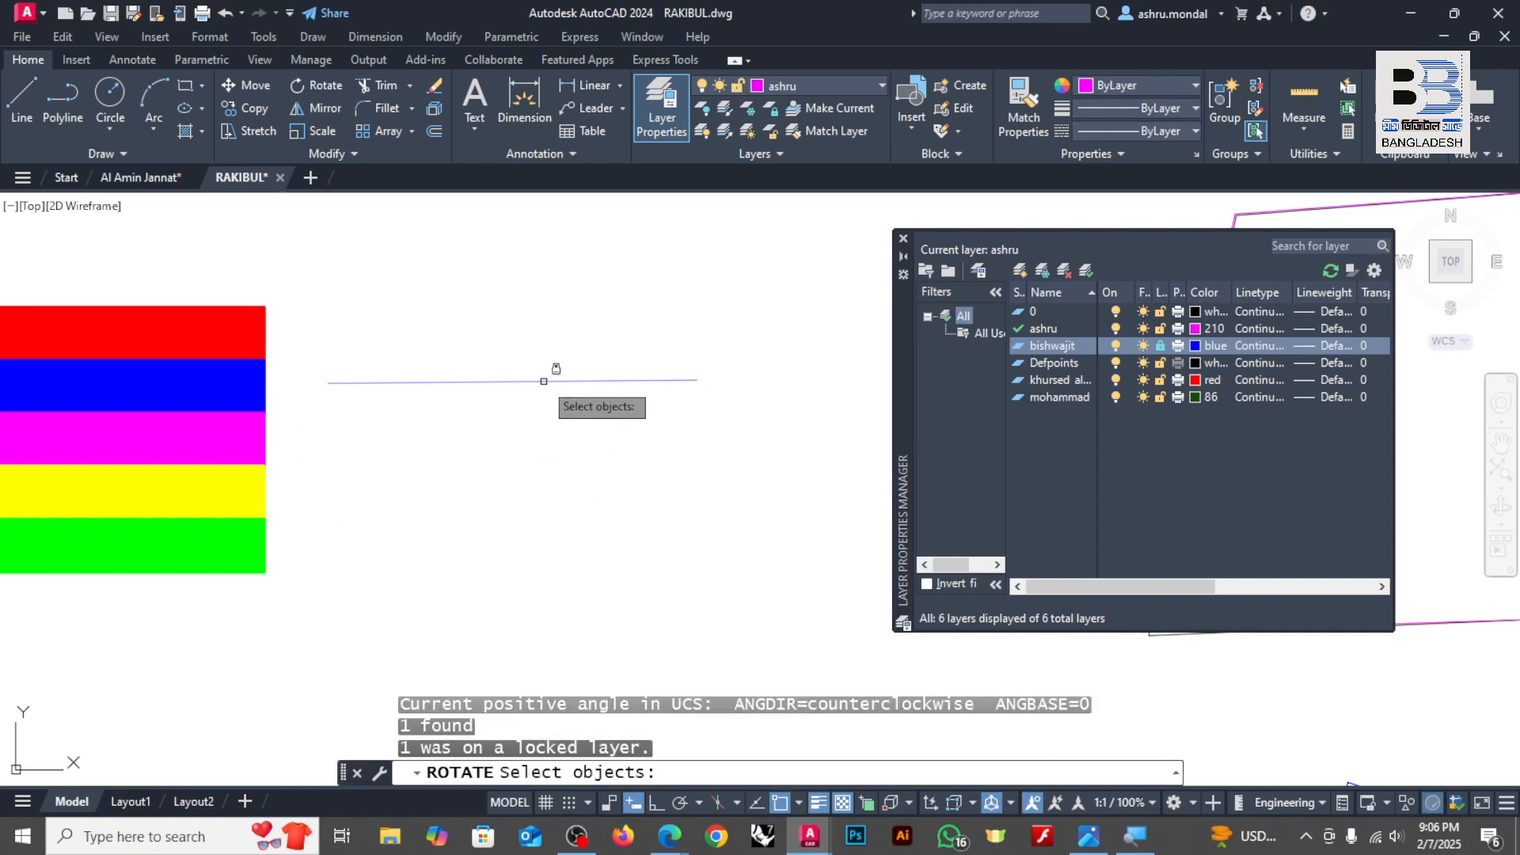
click(543, 380)
click(433, 460)
click(496, 420)
click(585, 474)
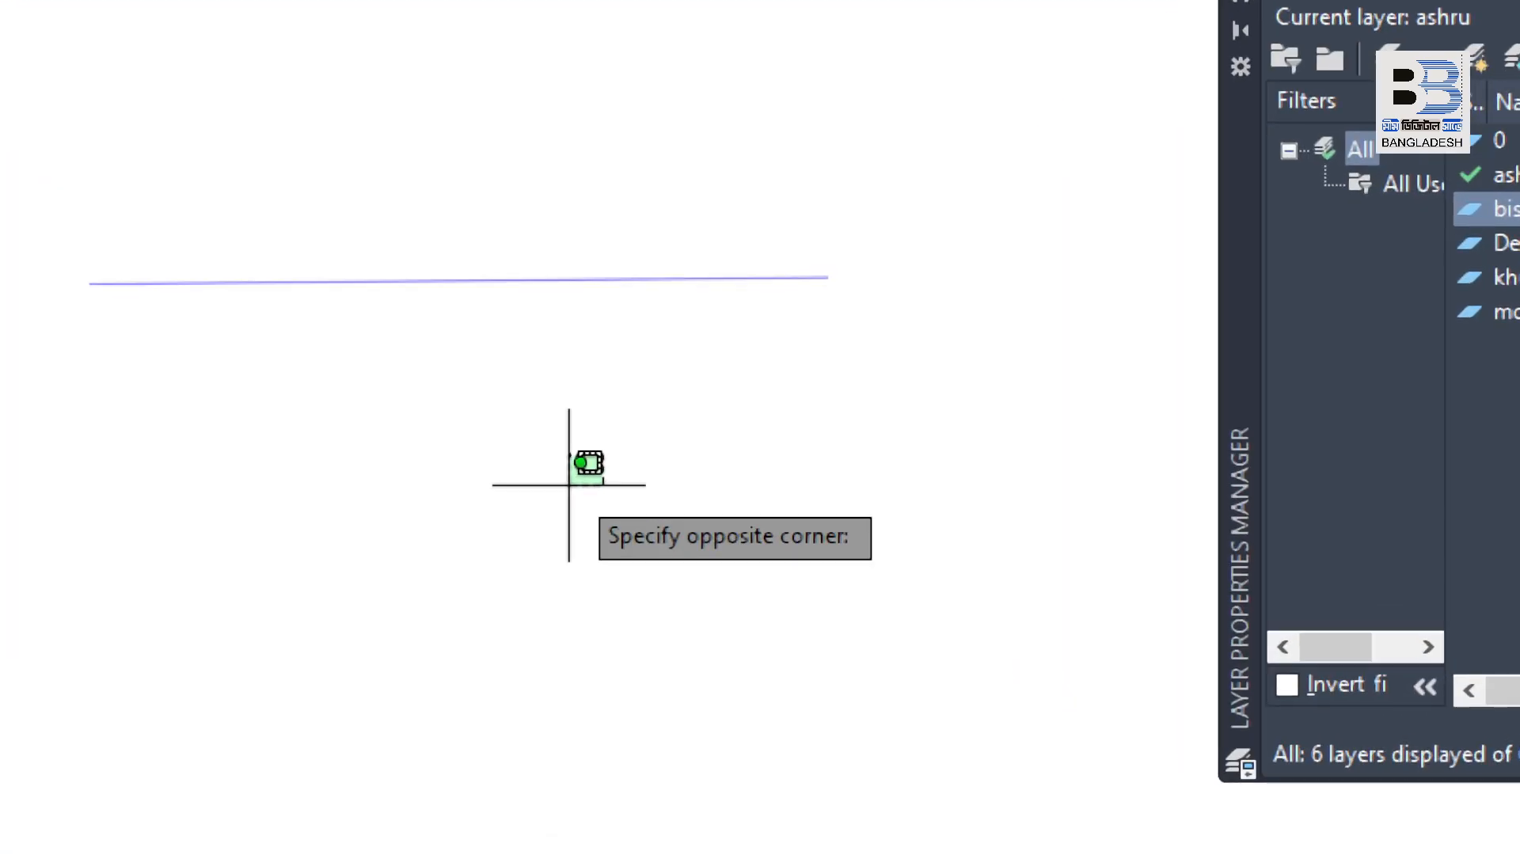
click(577, 270)
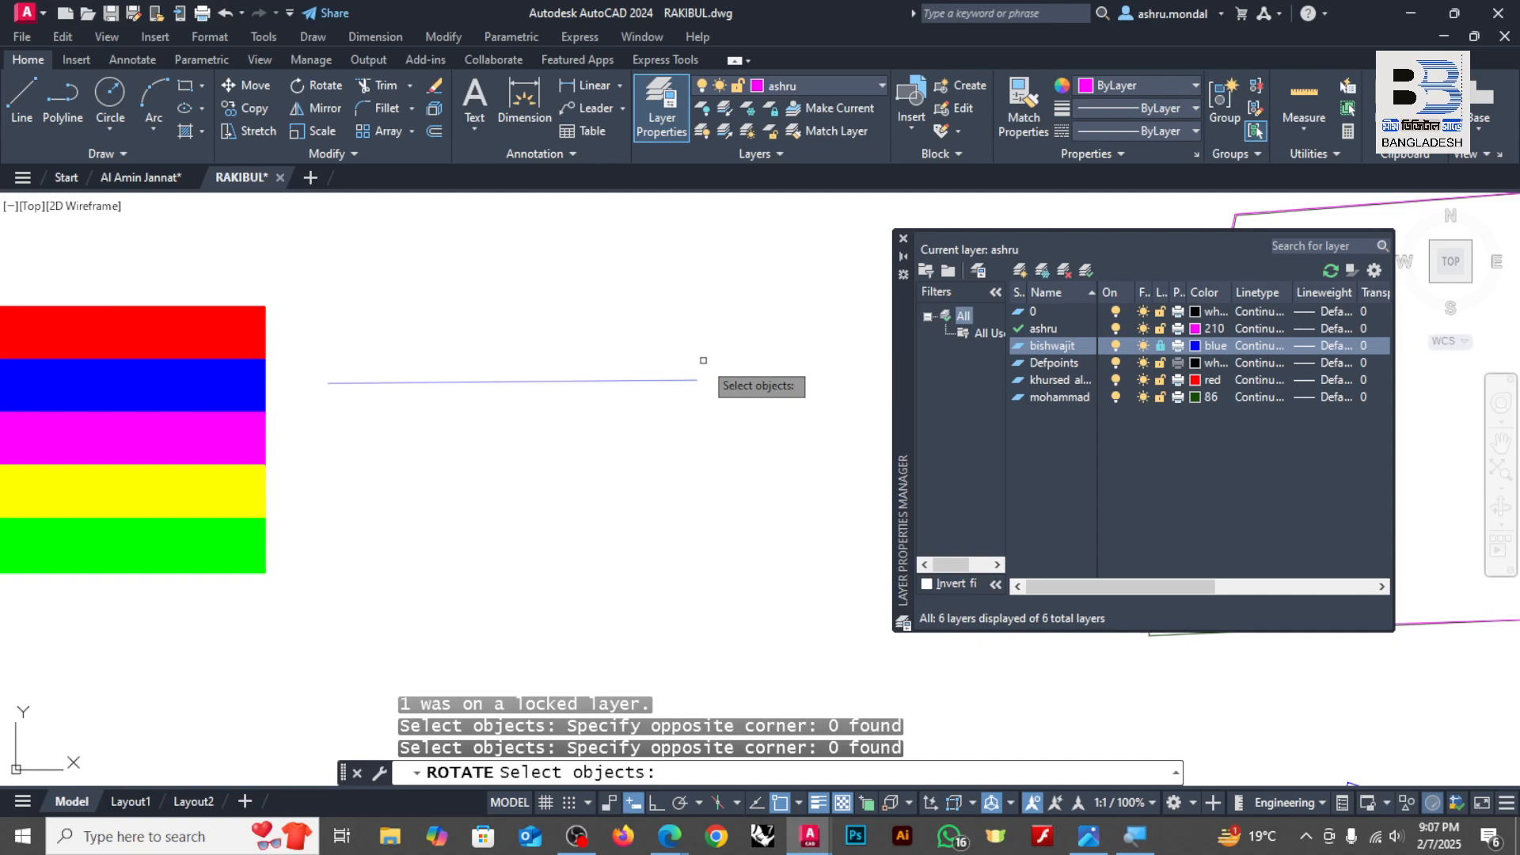
scroll(703, 361, down, 3)
scroll(455, 333, up, 5)
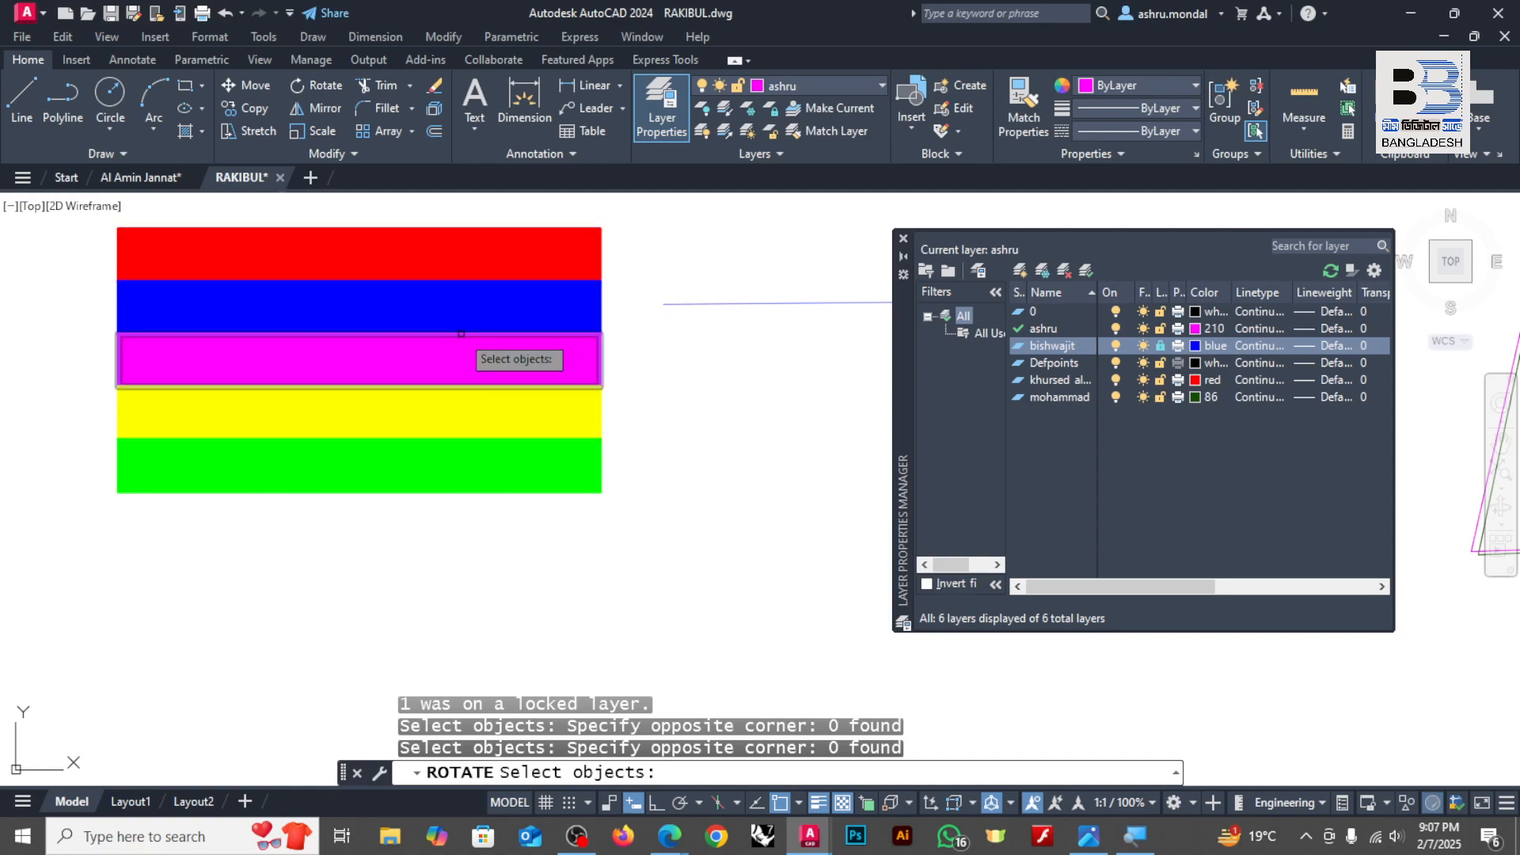
scroll(574, 350, down, 3)
scroll(533, 329, up, 3)
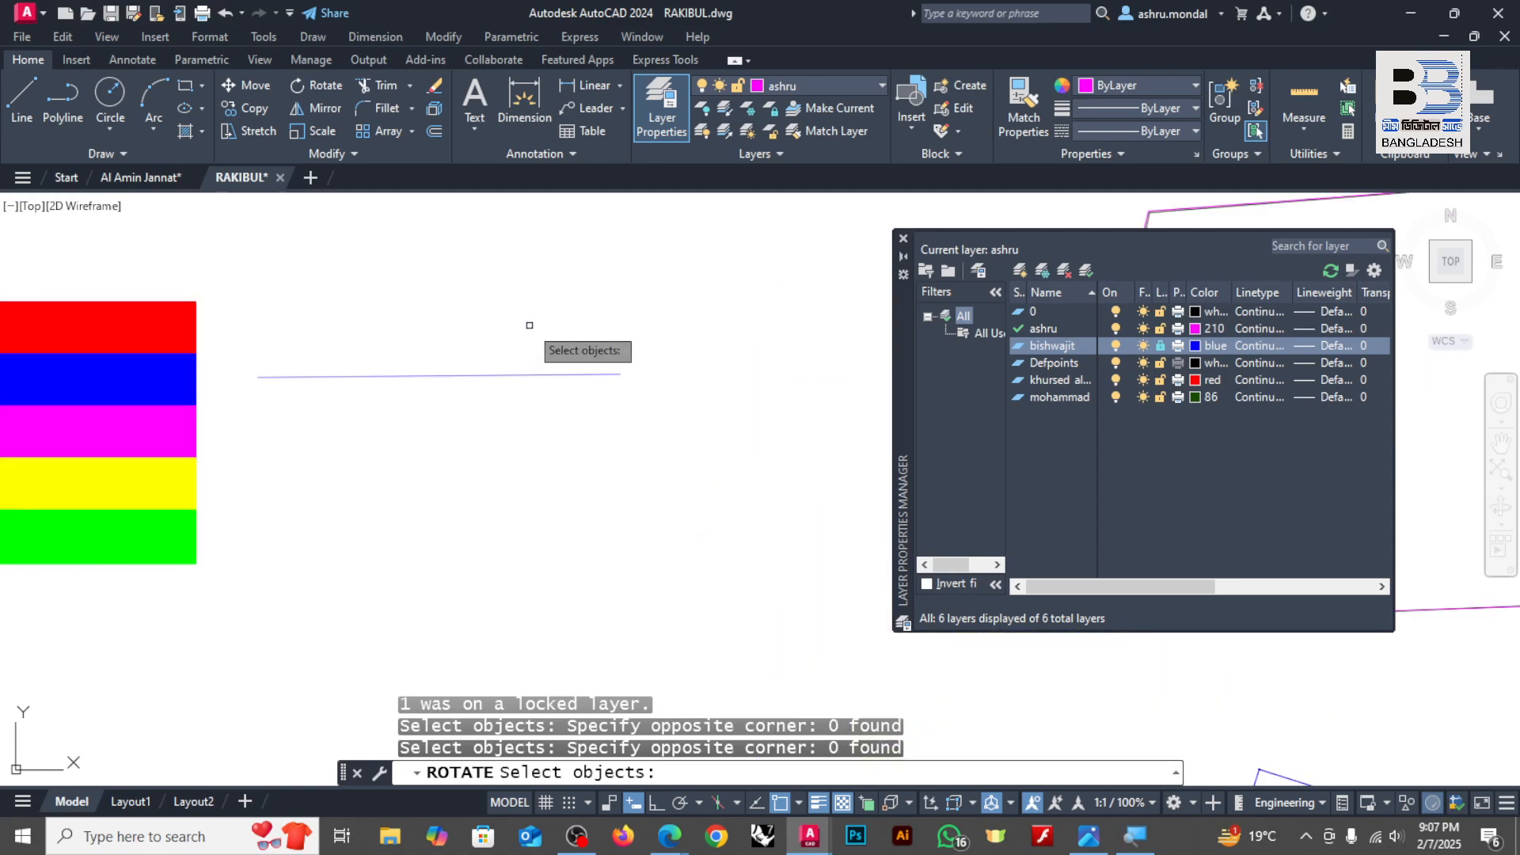
key(ctrl+z)
key(ctrl+z)
key(ctrl+z)
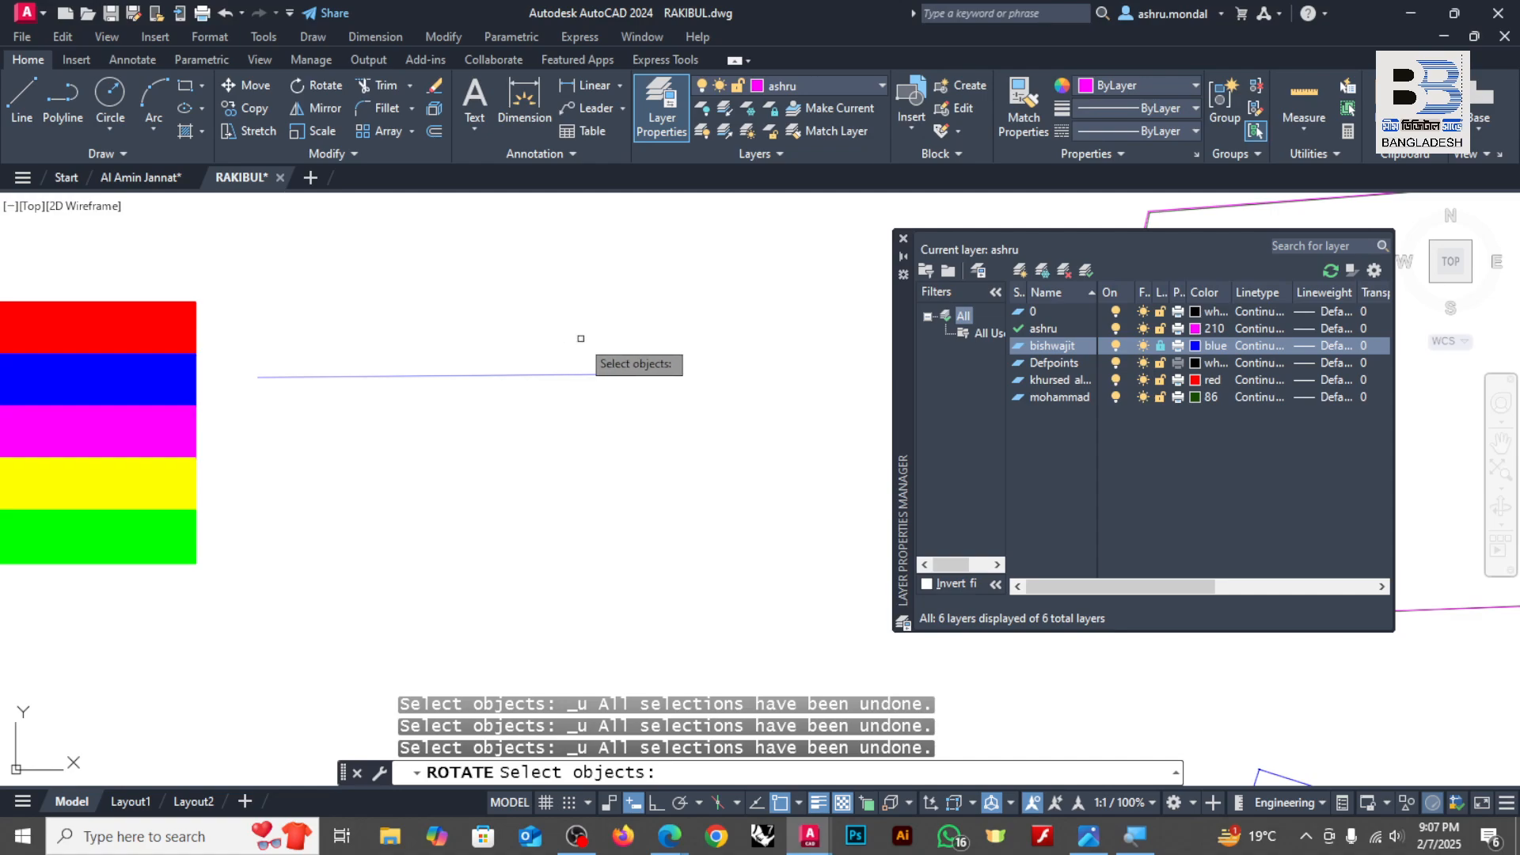
key(Escape)
key(Escape)
key(Escape)
key(Escape)
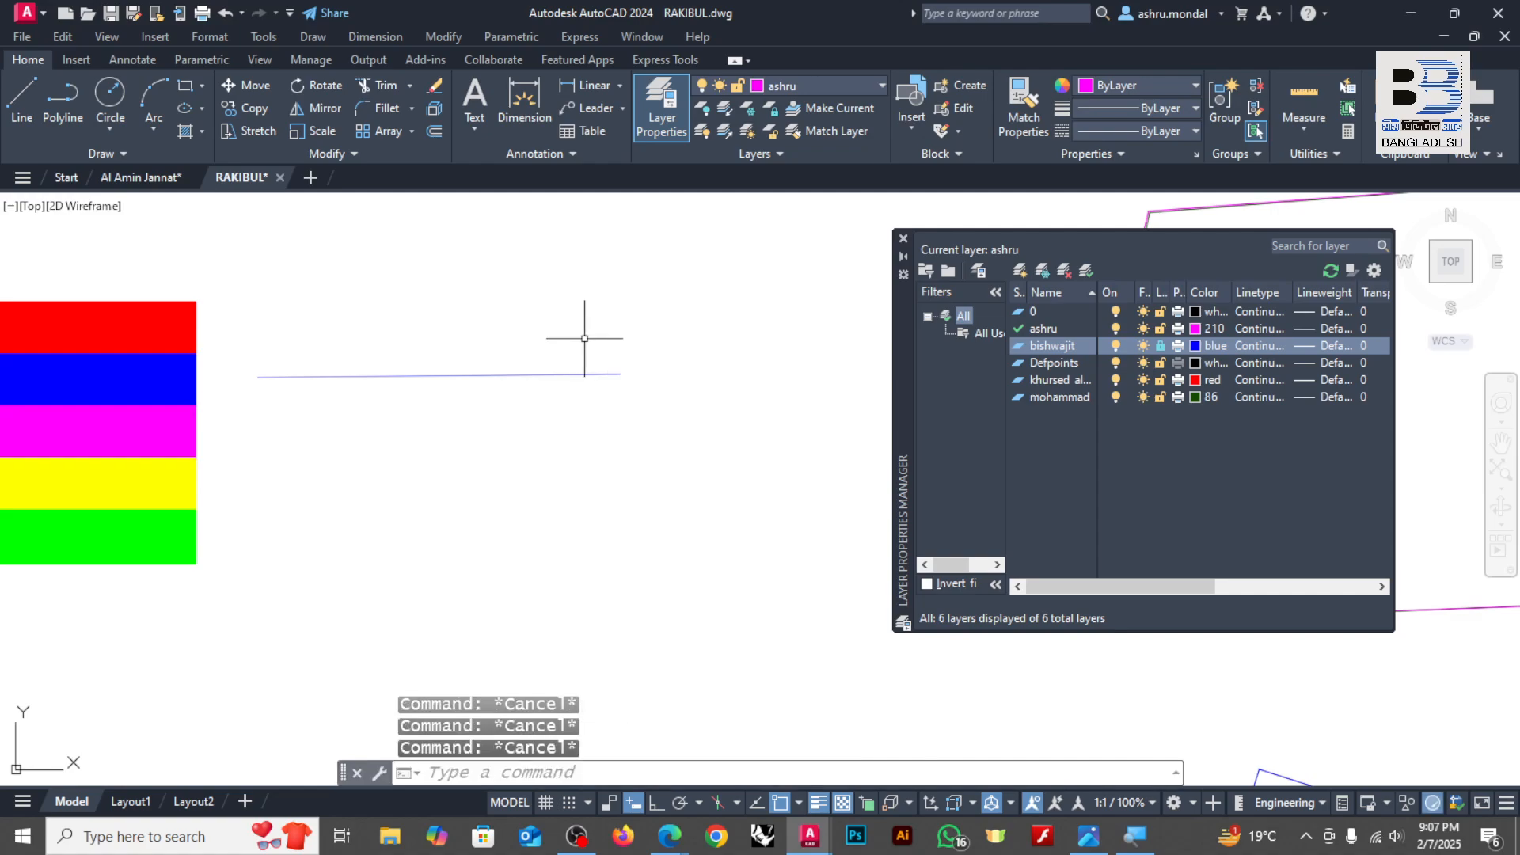
Step: Undo the erasure of the lines beside the color bars and return the blue layer to unlocked
key(ctrl+z)
key(ctrl+z)
key(ctrl+z)
key(ctrl+z)
key(ctrl+z)
key(ctrl+z)
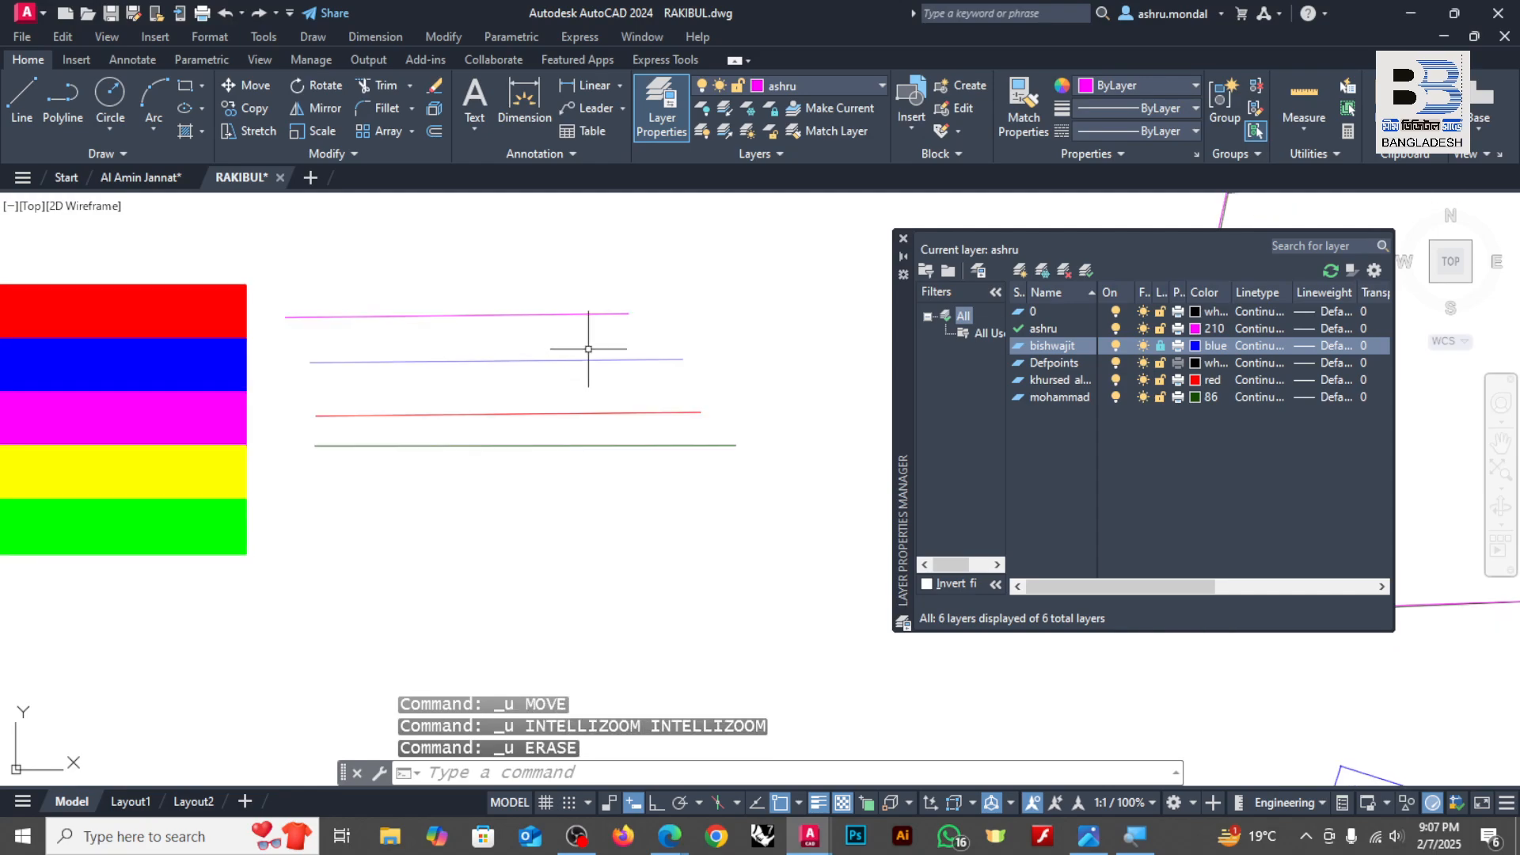
scroll(590, 351, down, 5)
scroll(577, 340, up, 5)
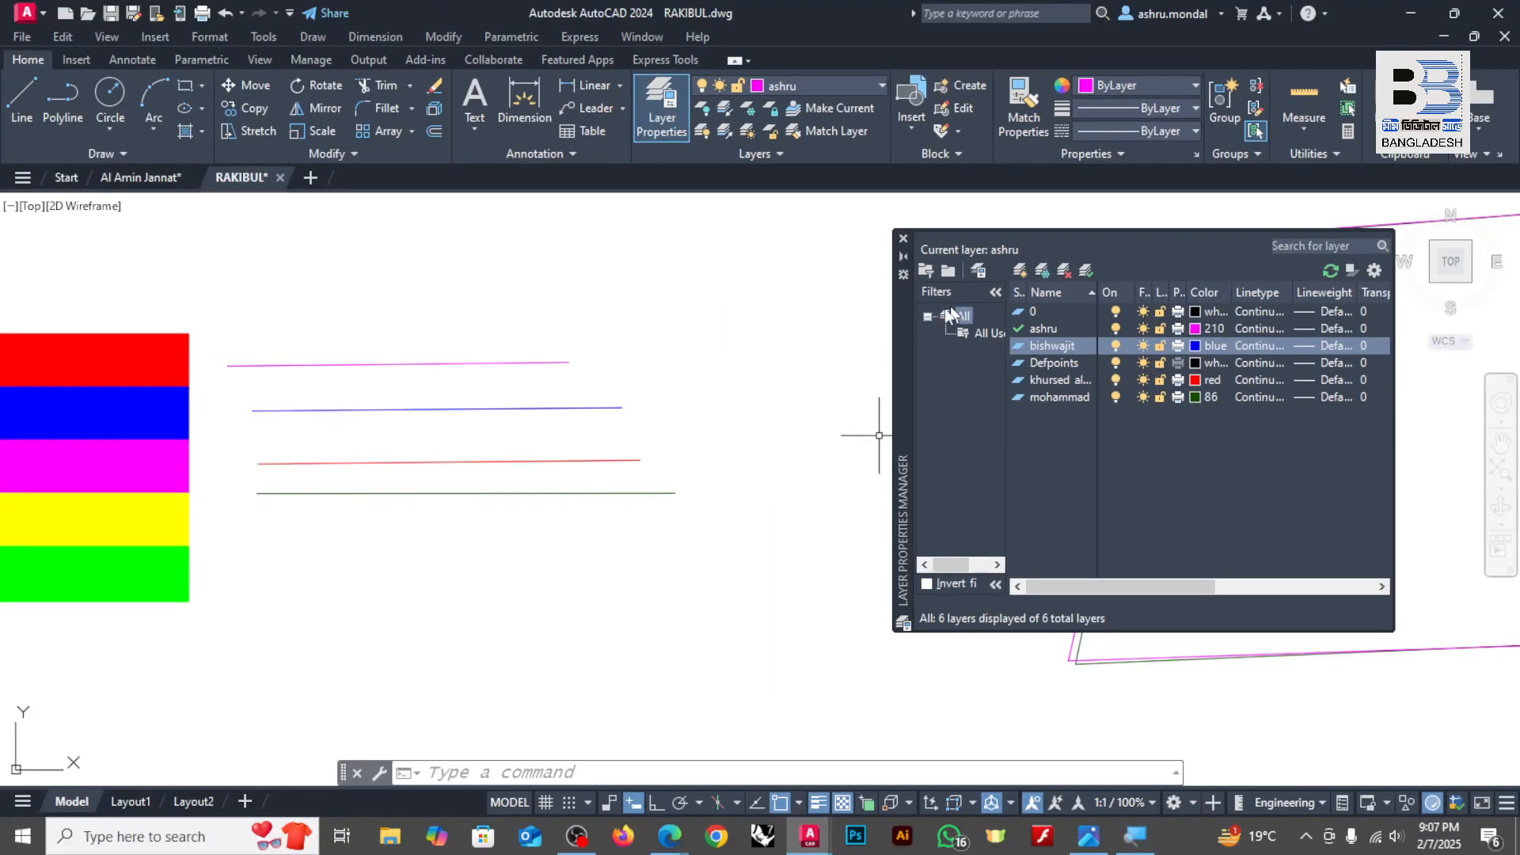
Step: Move the layer manager closer to the colored lines and widen it to show the columns through Description
drag(899, 358, 708, 354)
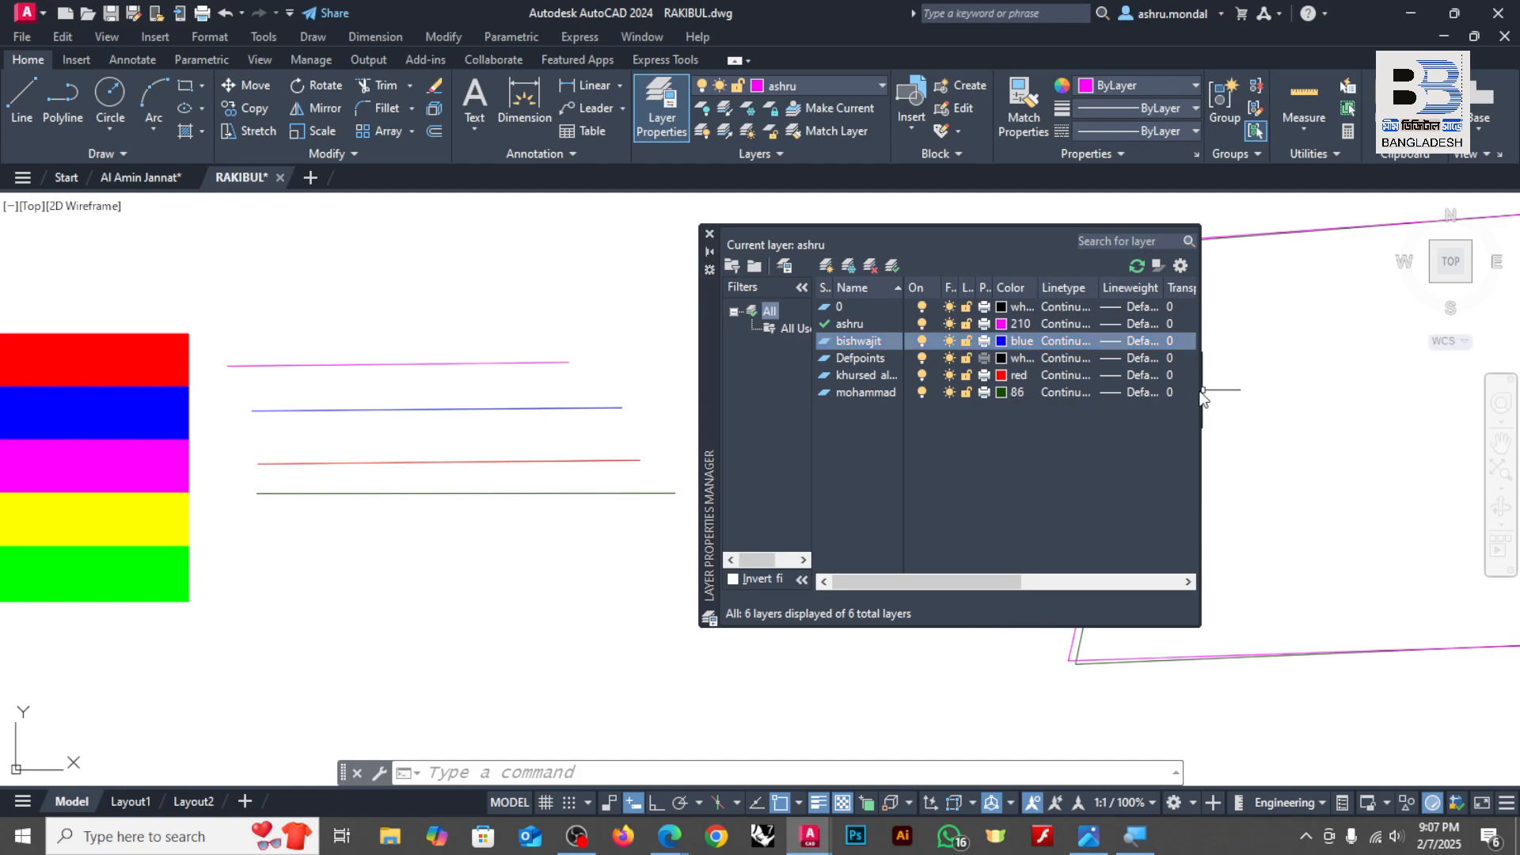
drag(1203, 396, 1403, 396)
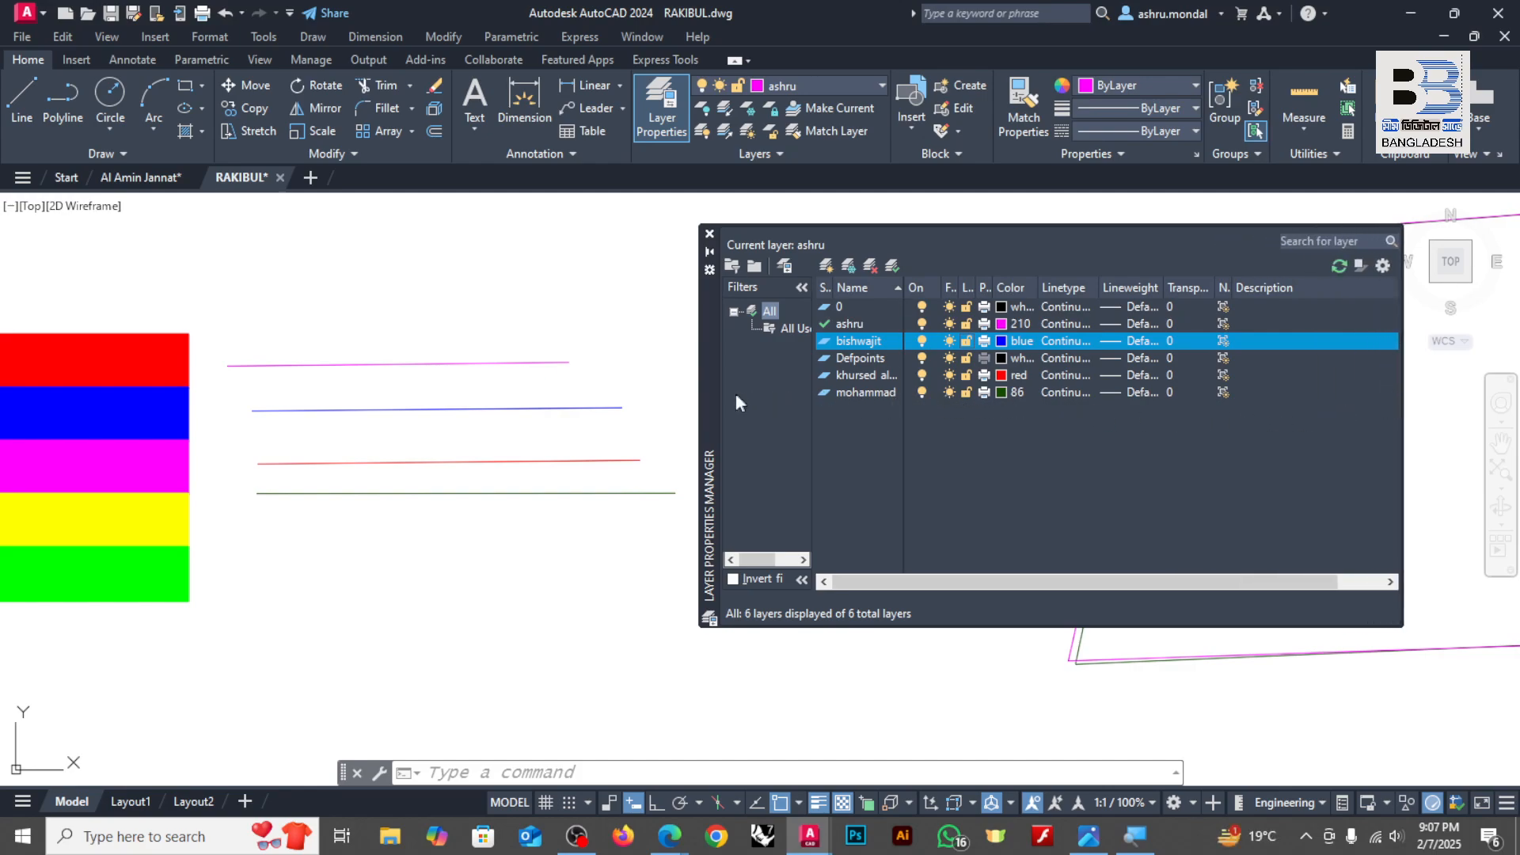
drag(719, 392, 763, 383)
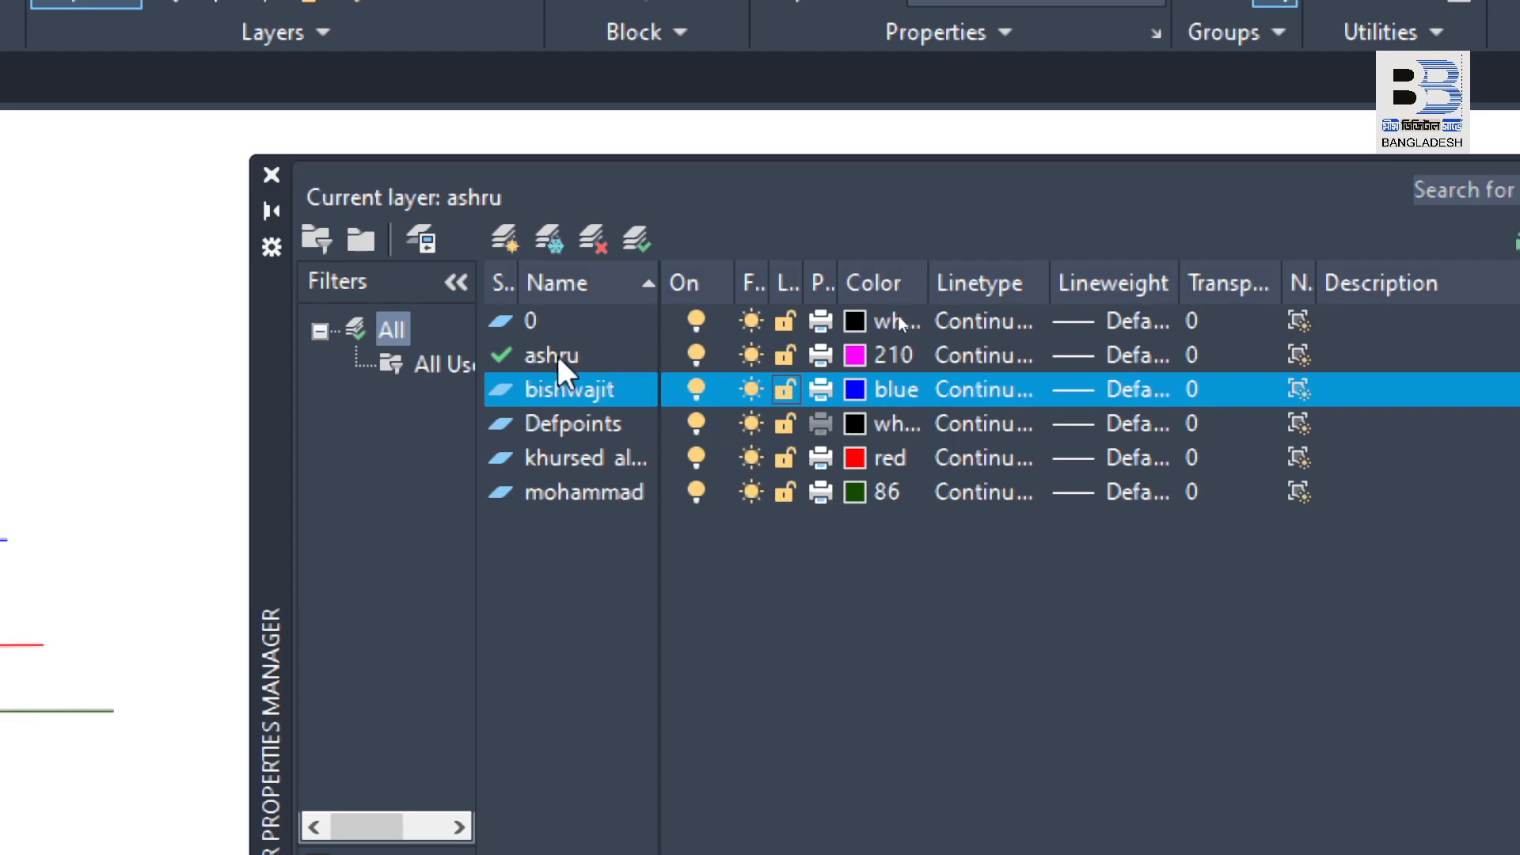
Step: Examine the default layers 0 and Defpoints and the green person-named layer's row in the layer list
click(568, 417)
click(548, 315)
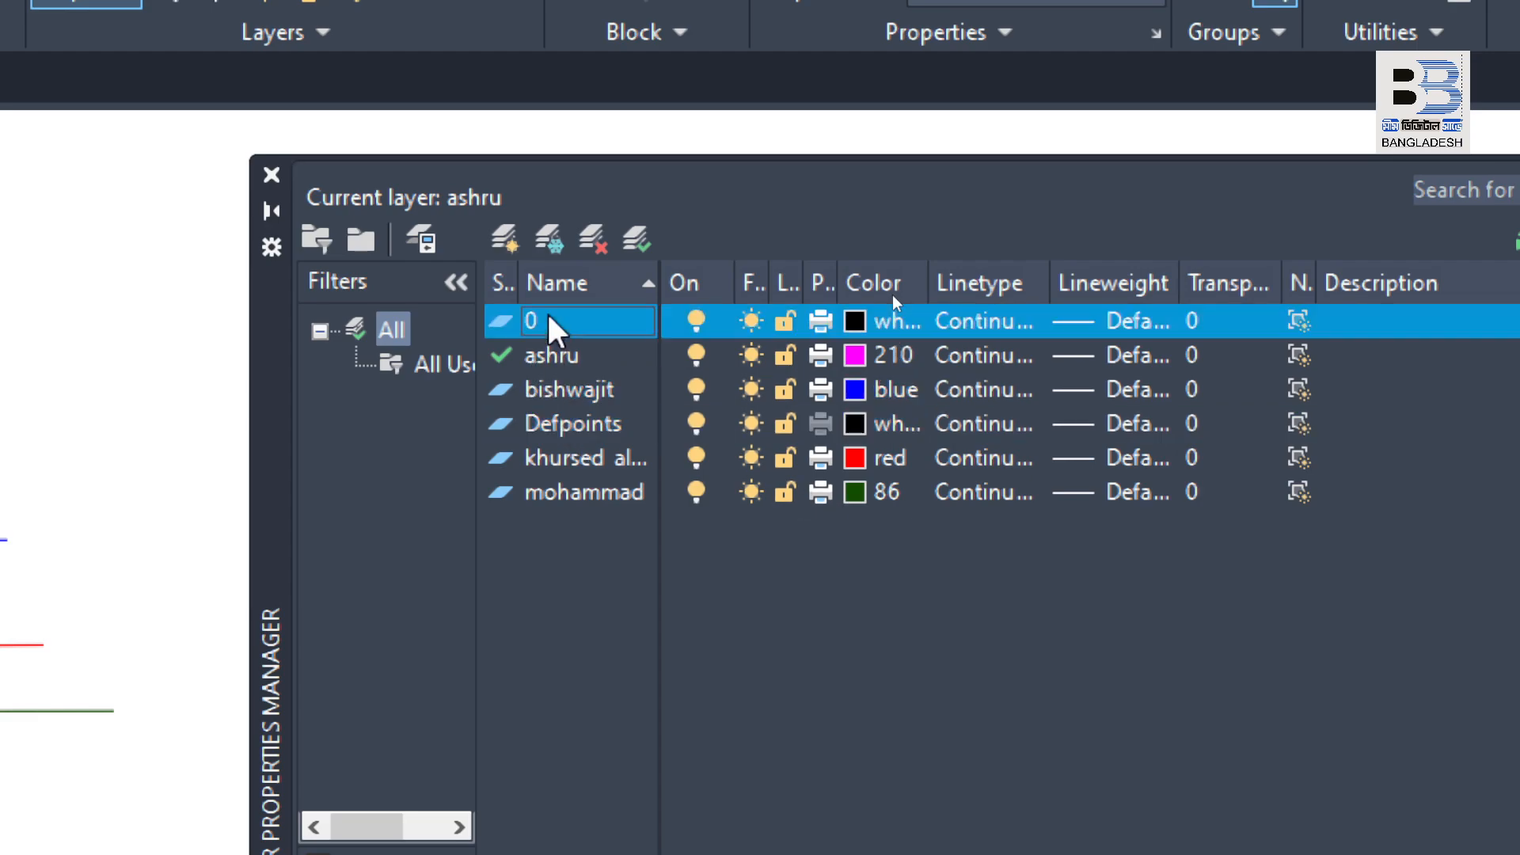
key(super)
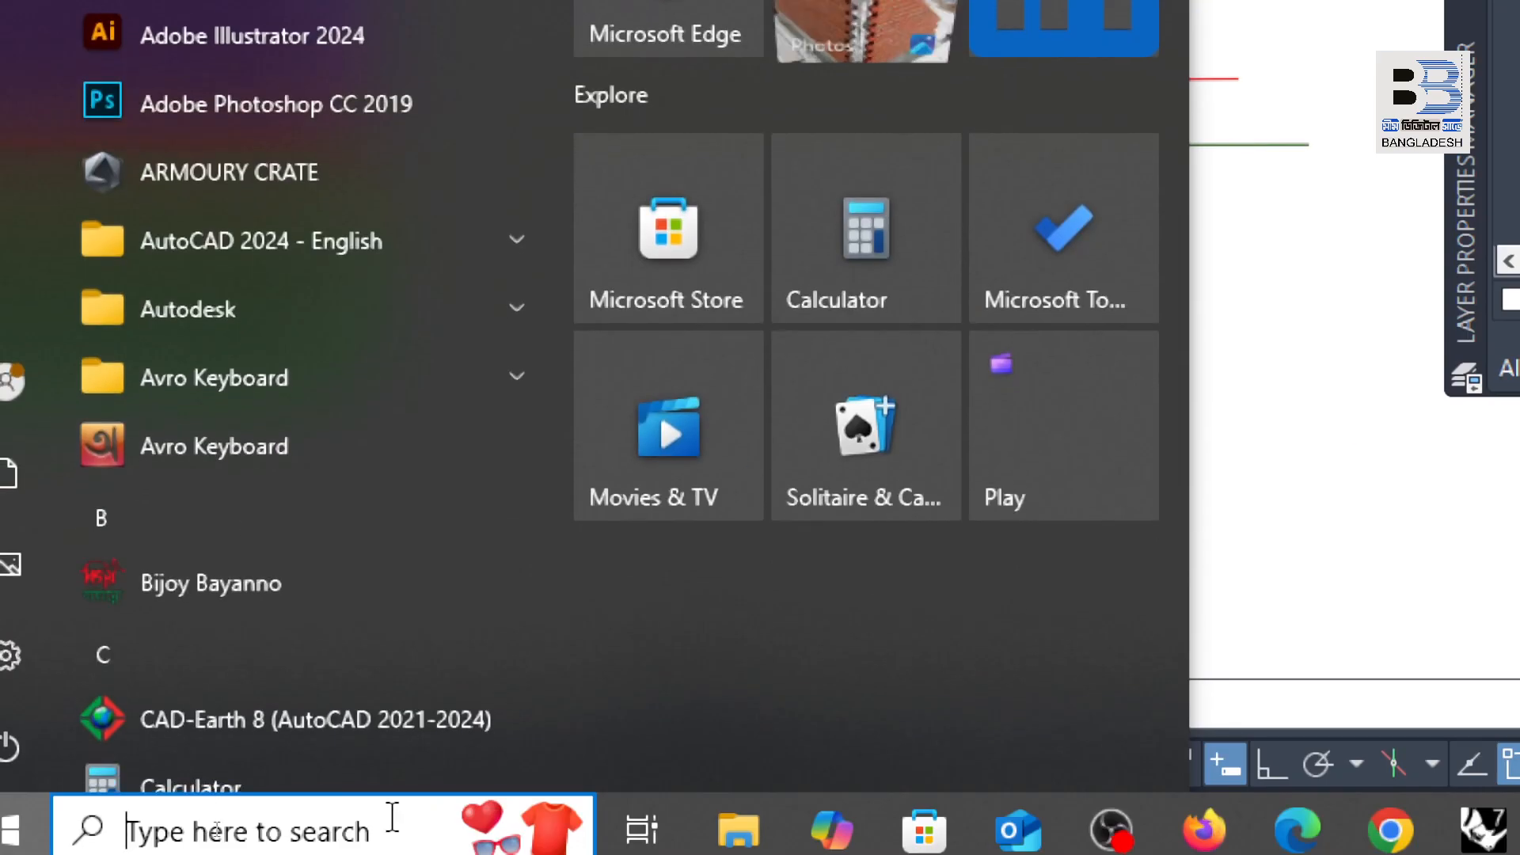
key(super)
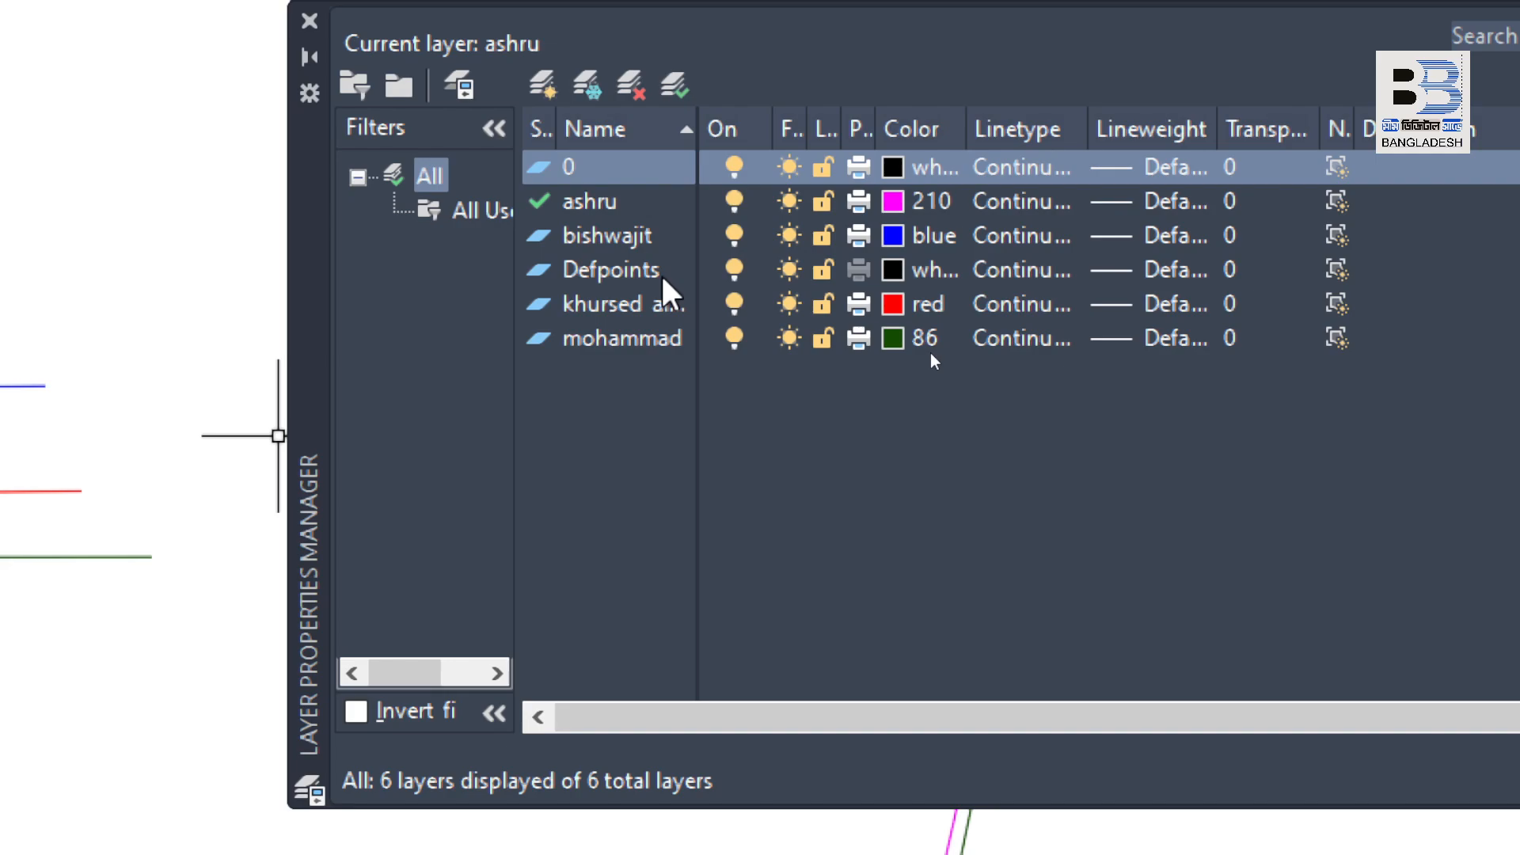
click(605, 279)
click(611, 162)
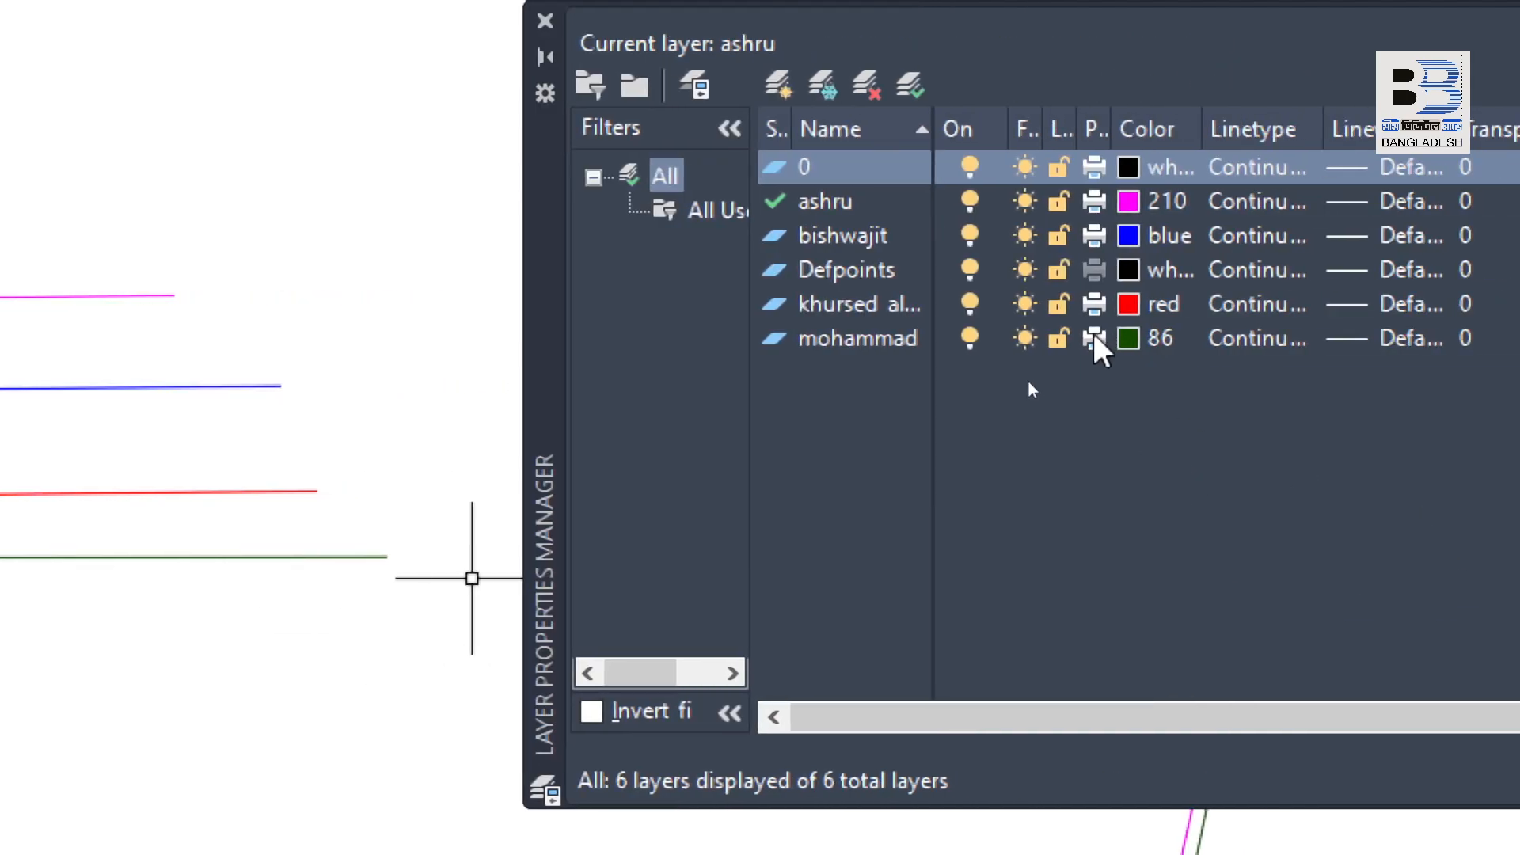
click(1094, 339)
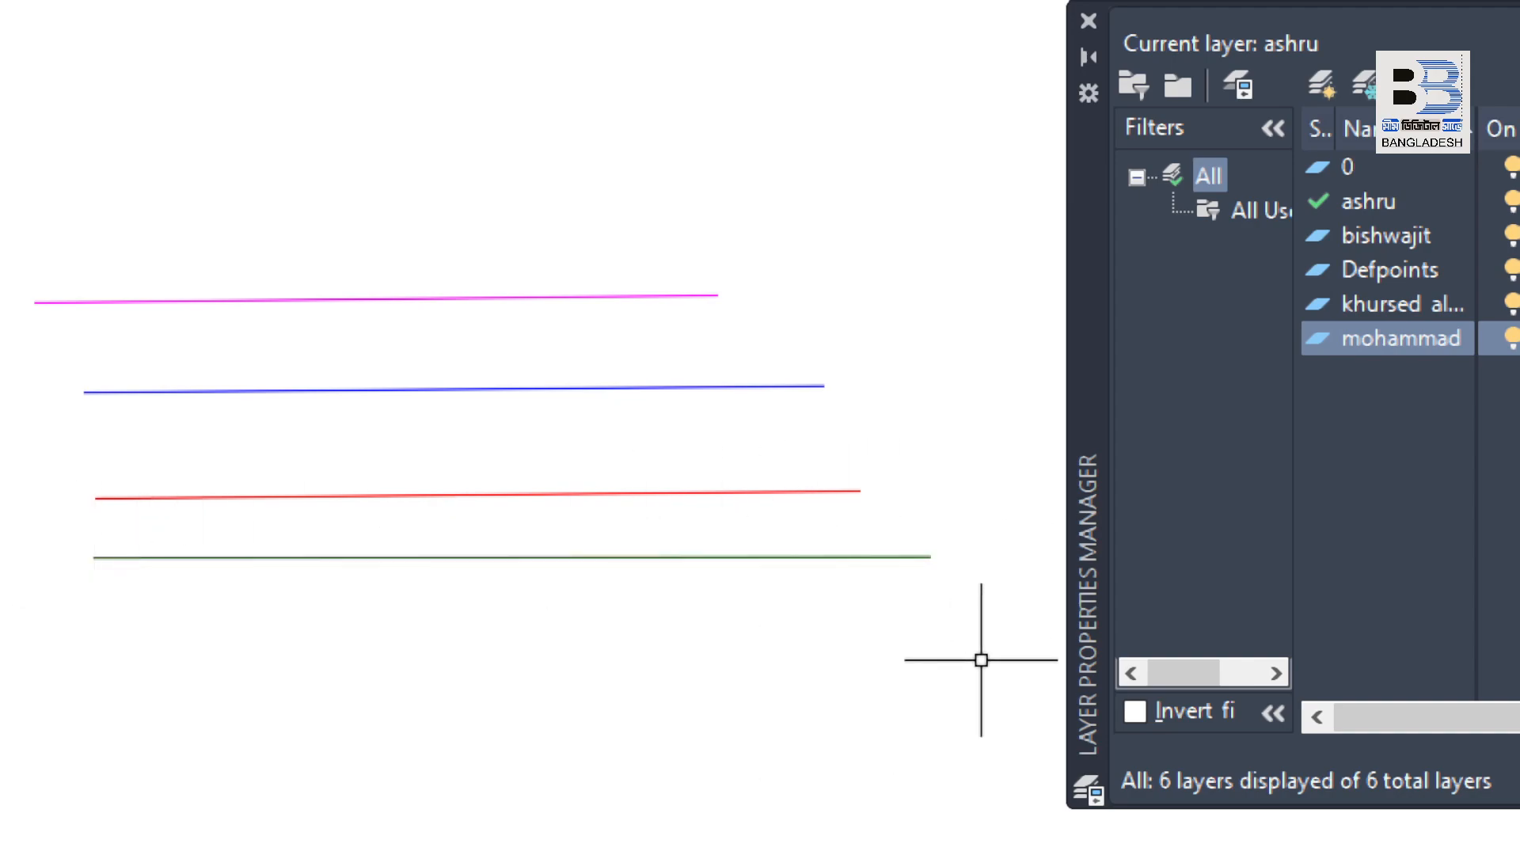
click(1237, 342)
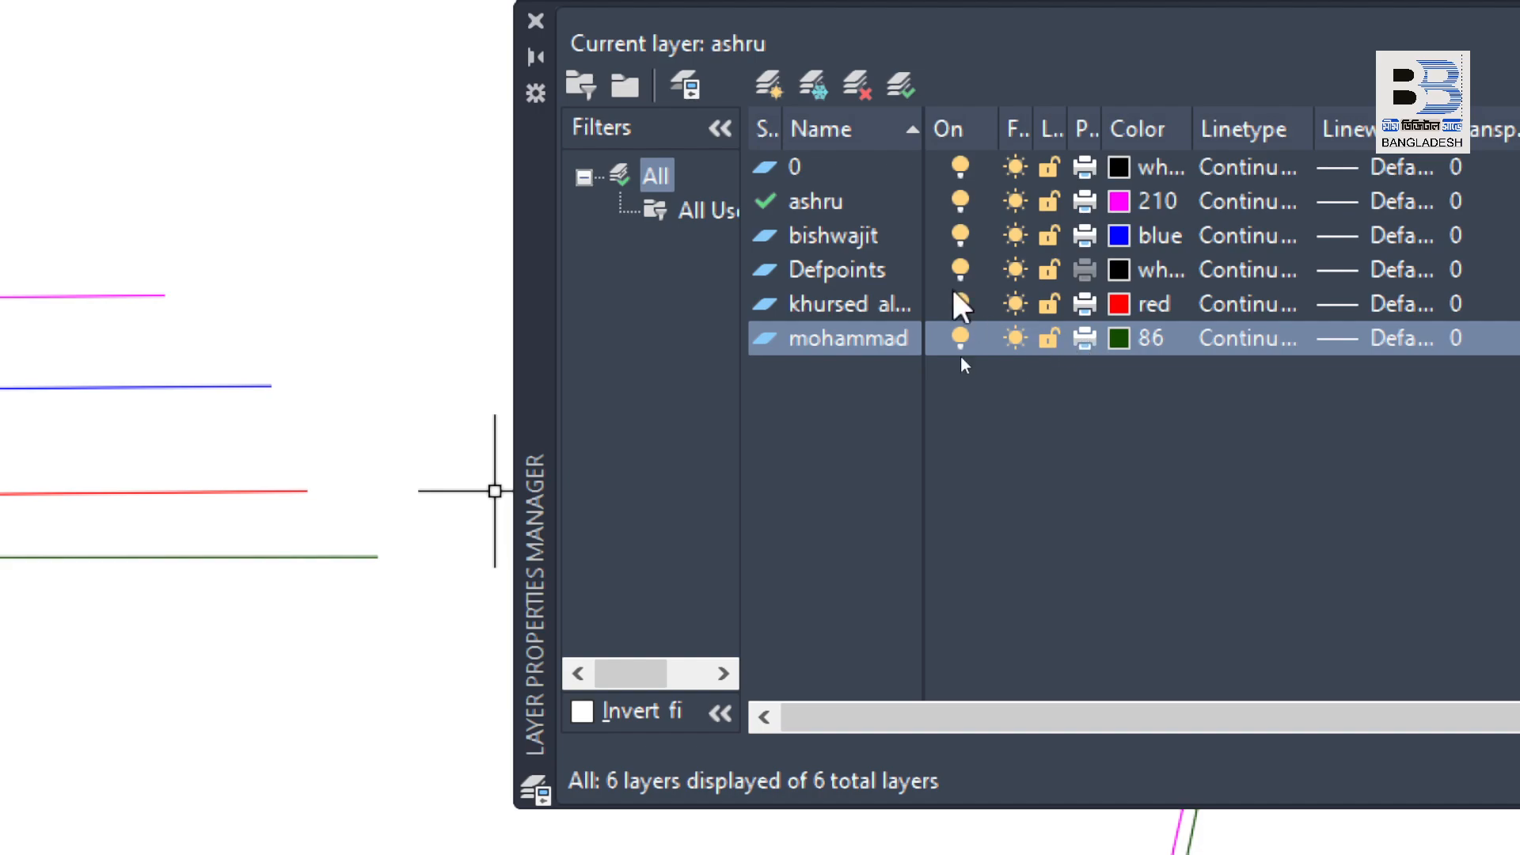
Step: Try to delete the default layers 0 and Defpoints, one after the other
click(798, 162)
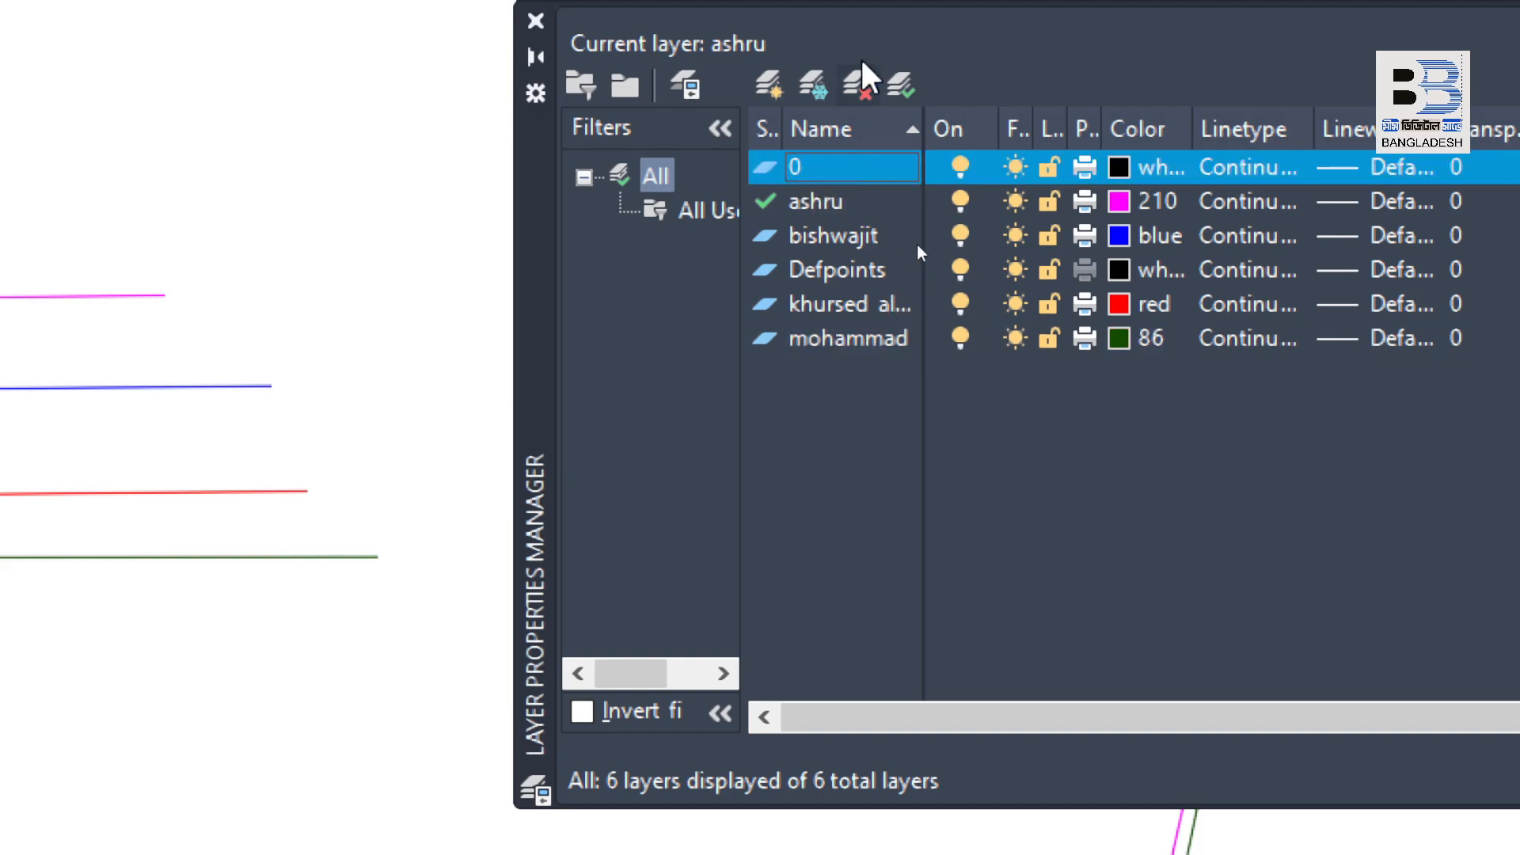
click(860, 82)
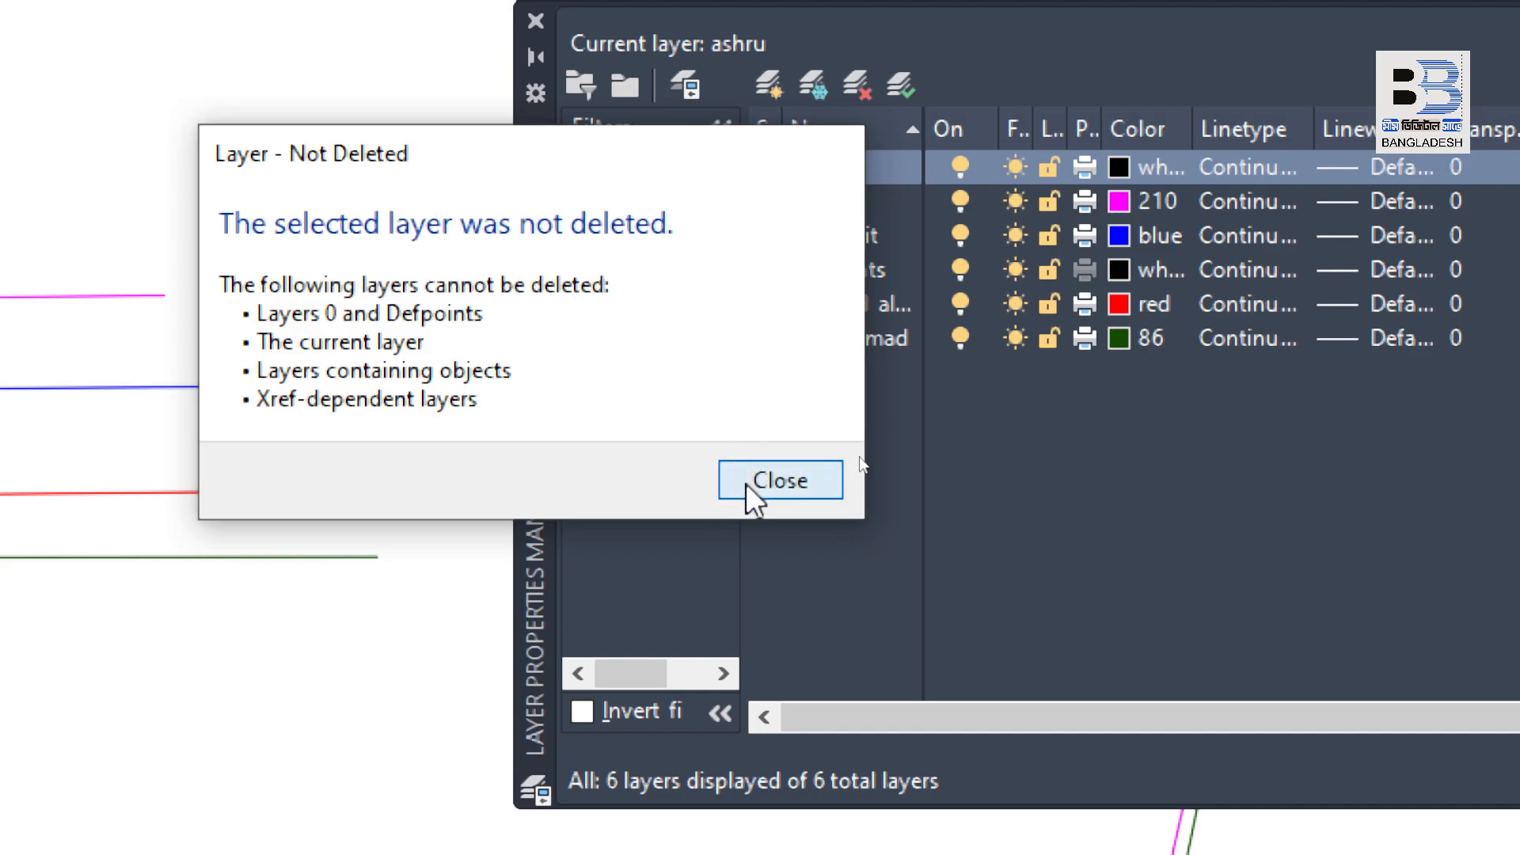
click(748, 485)
click(864, 270)
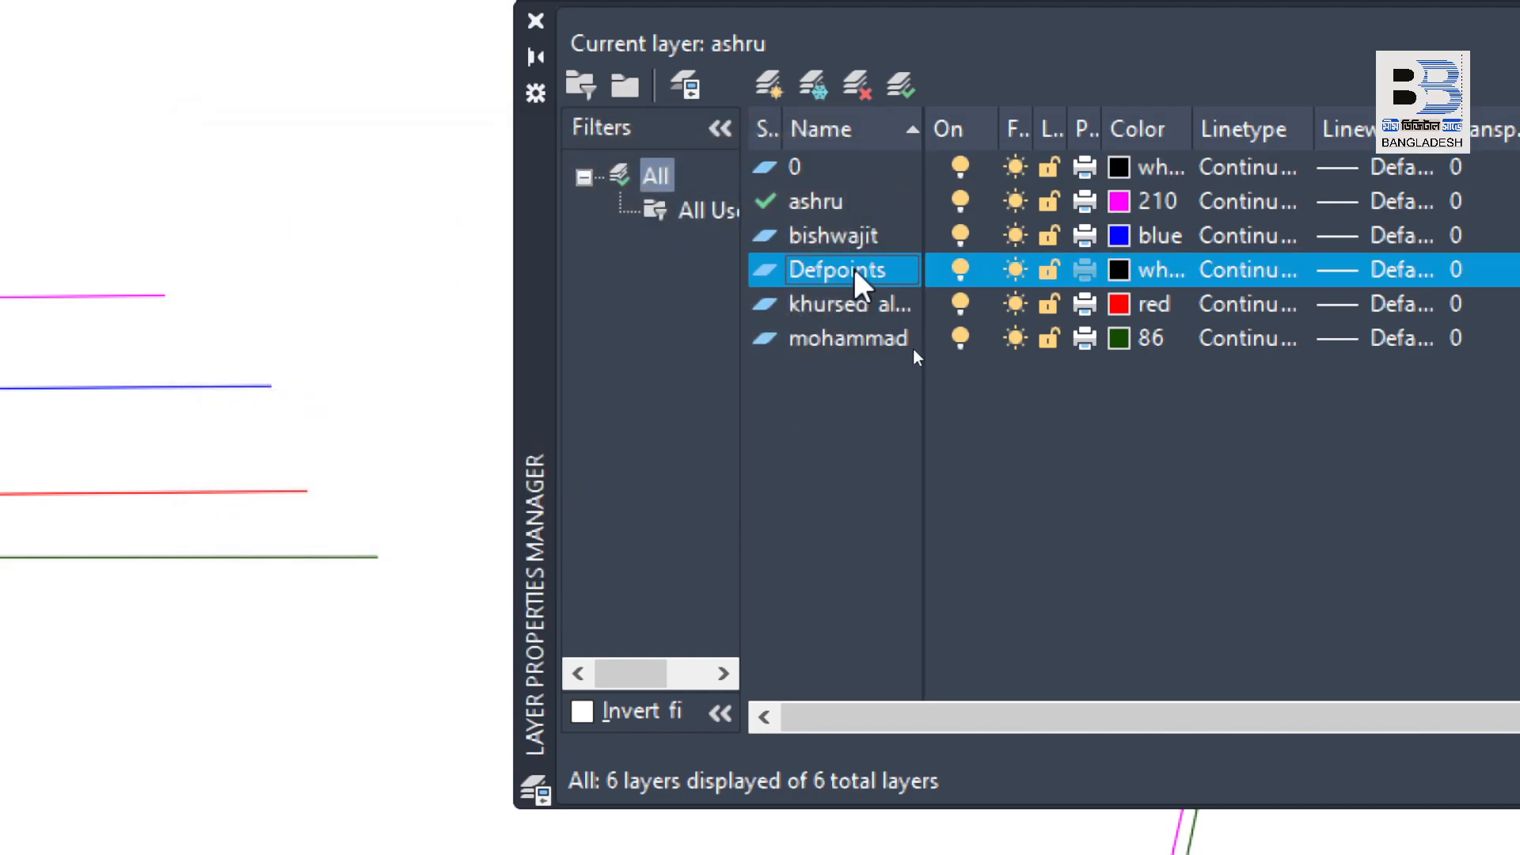
click(860, 86)
click(739, 479)
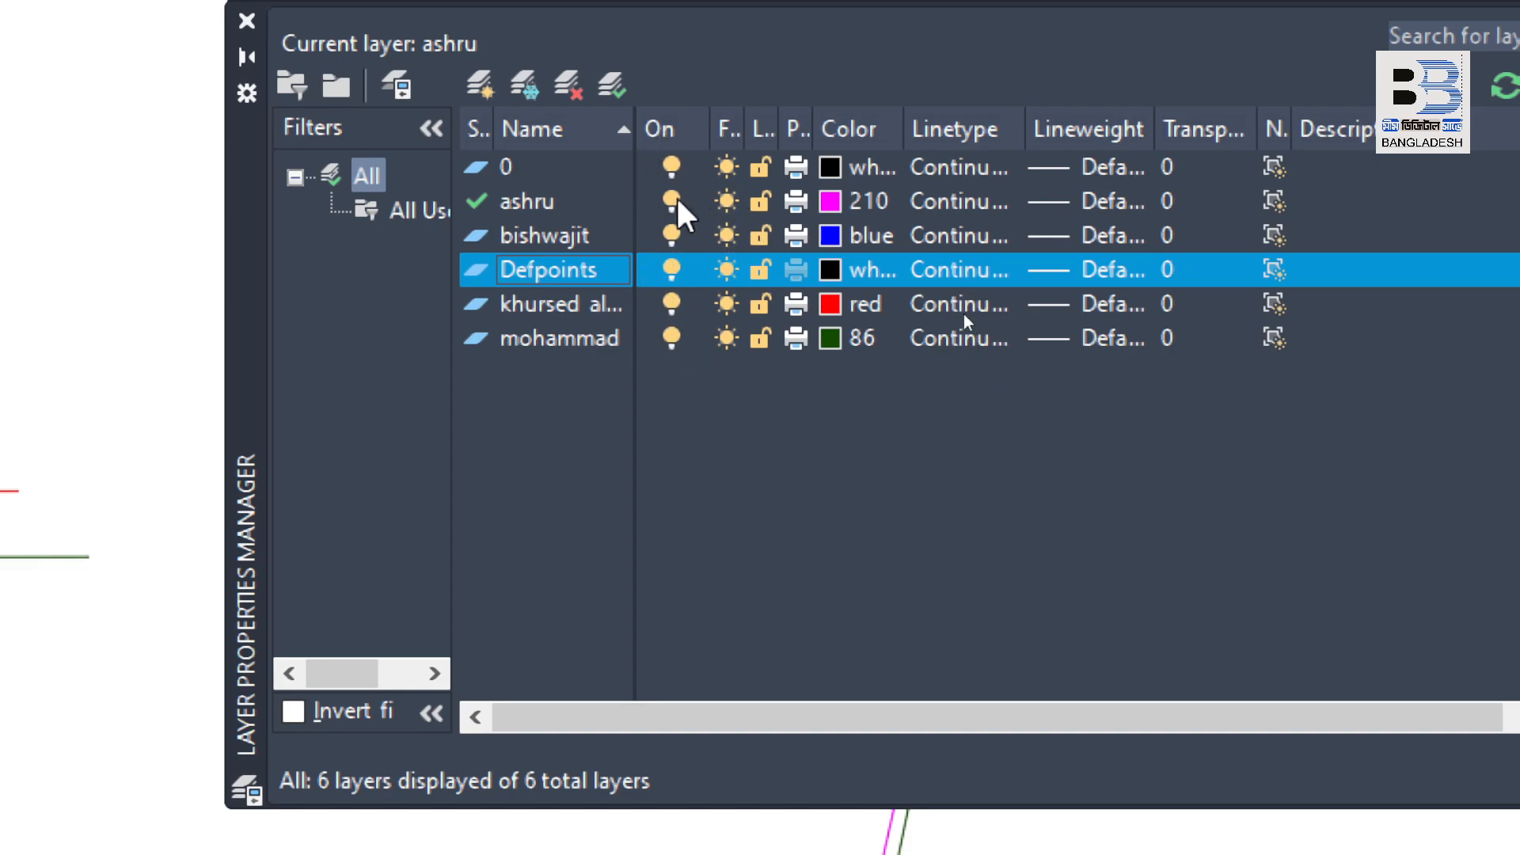
Step: Widen the Freeze, Lock and Plot columns in the layer list so their headings are readable
drag(705, 130, 764, 128)
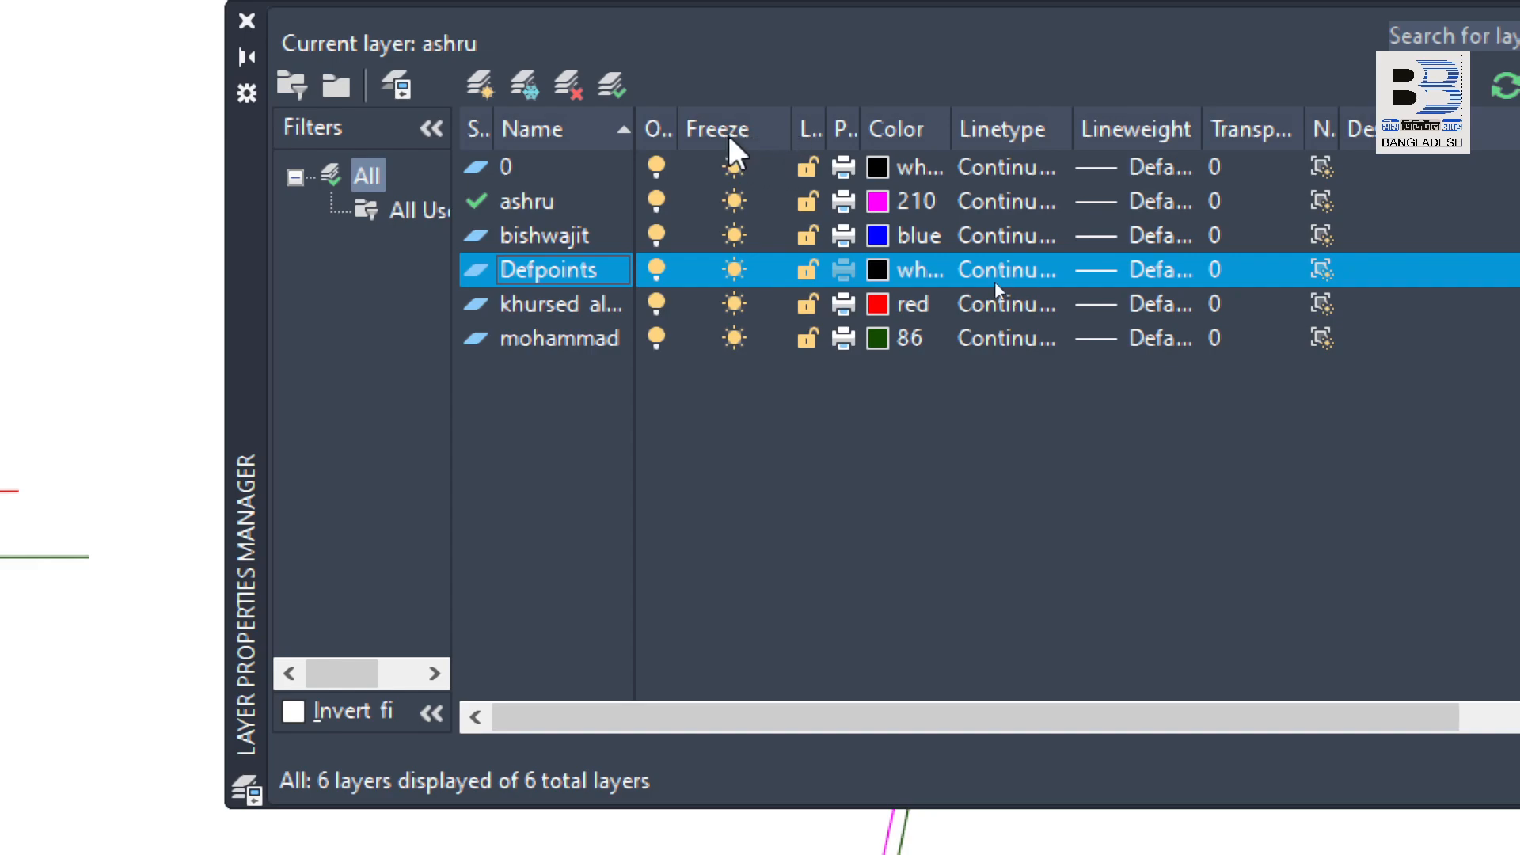
drag(792, 131, 867, 130)
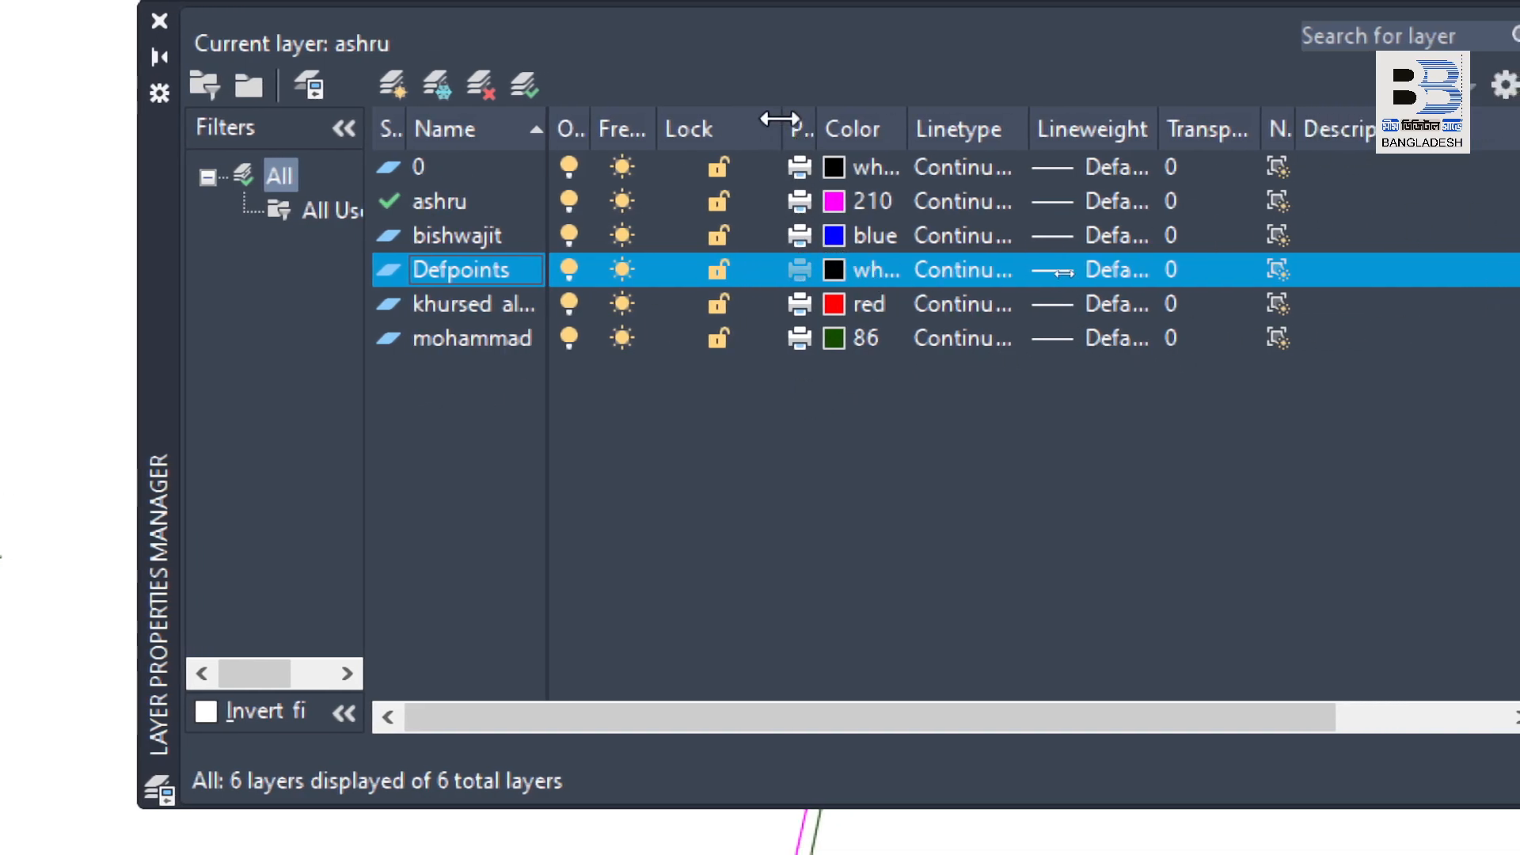
drag(782, 125, 831, 129)
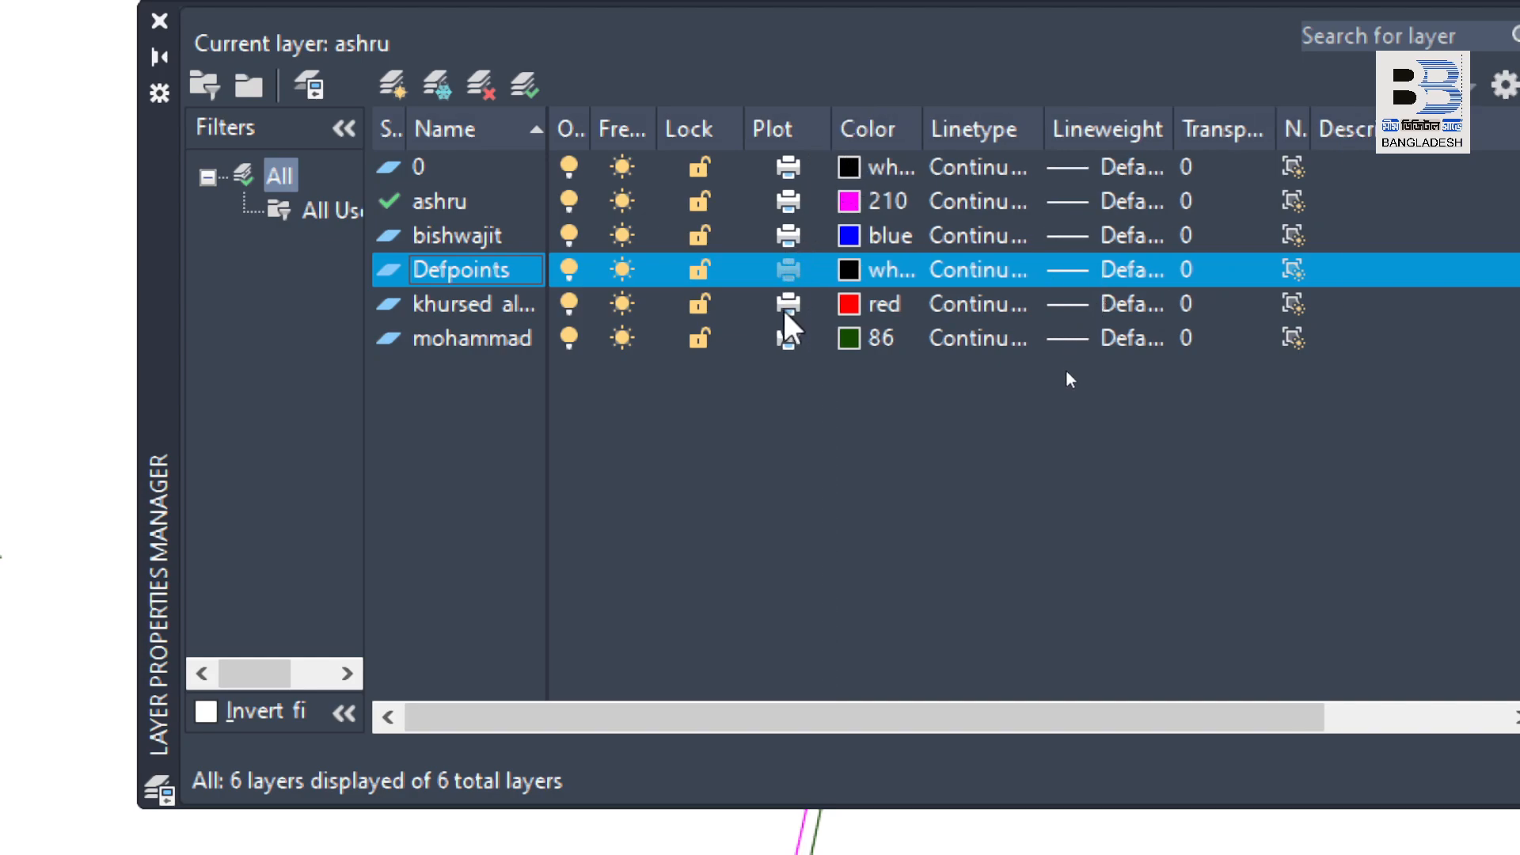
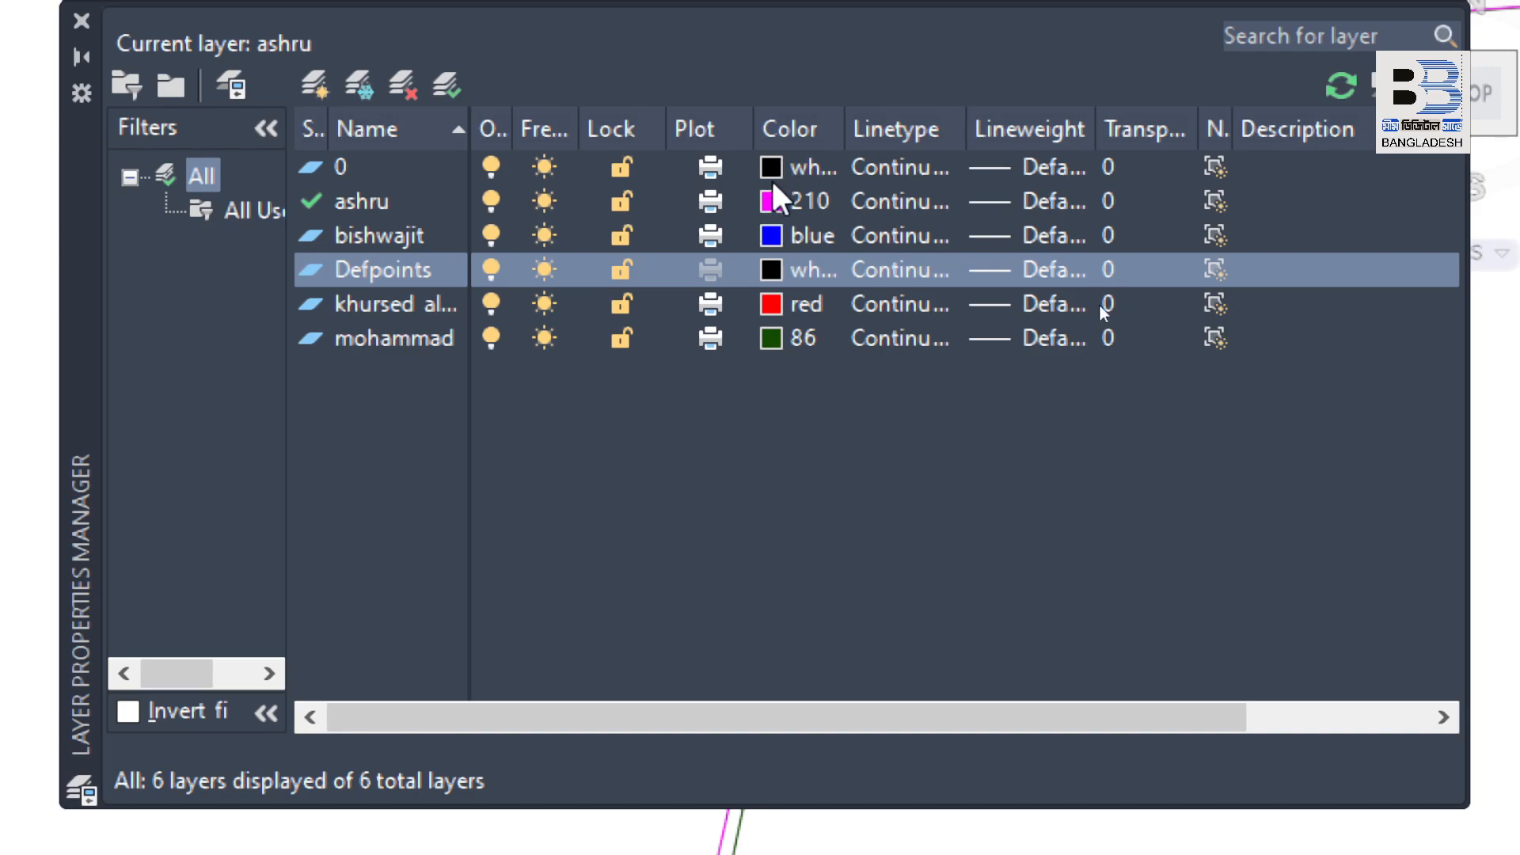
Step: Change the magenta person-named layer's color to index color 18
click(770, 201)
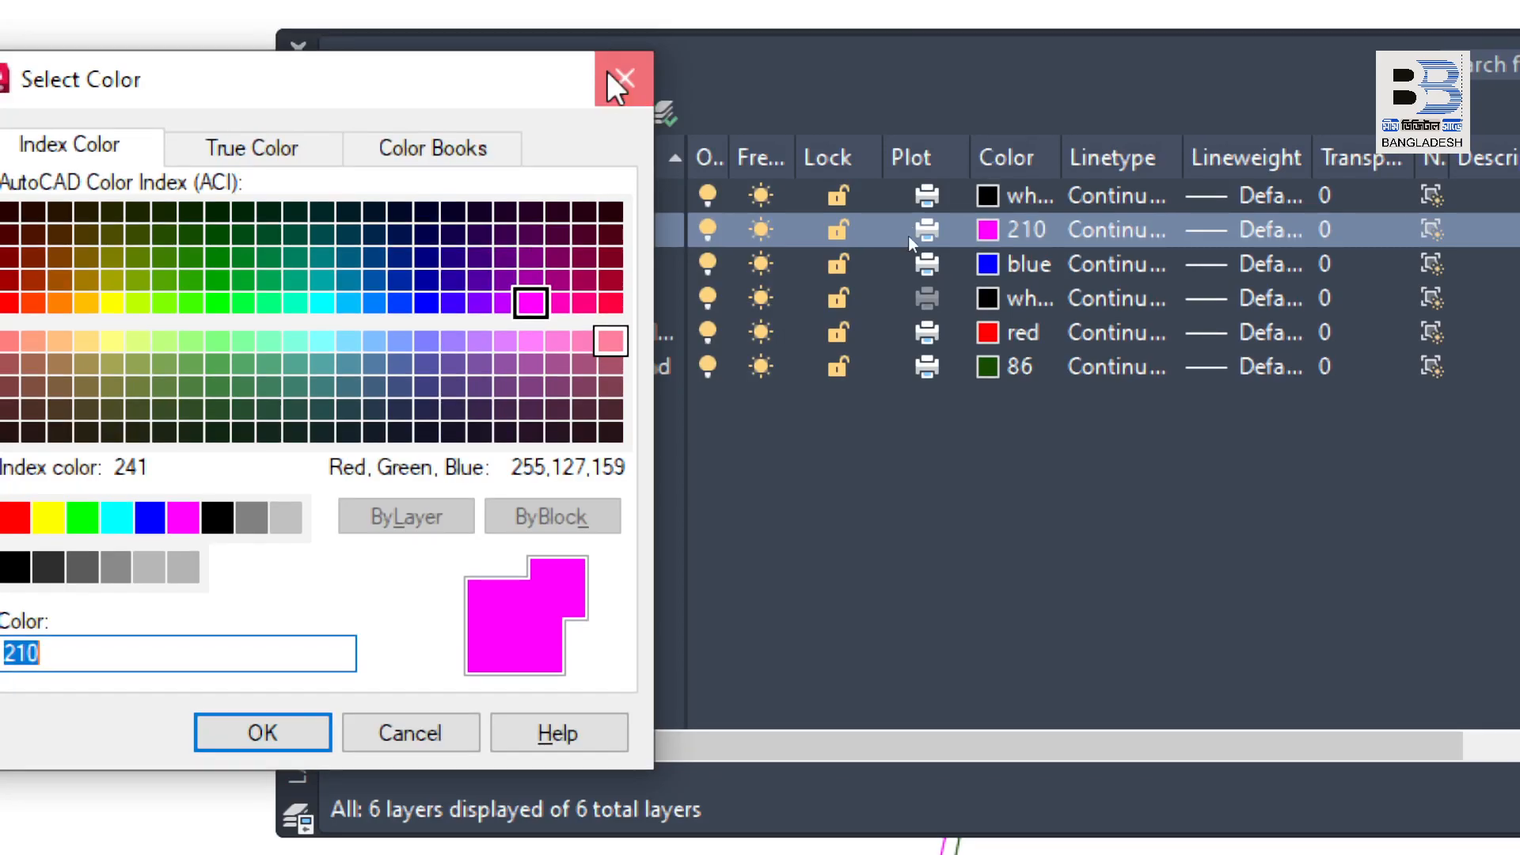
click(625, 50)
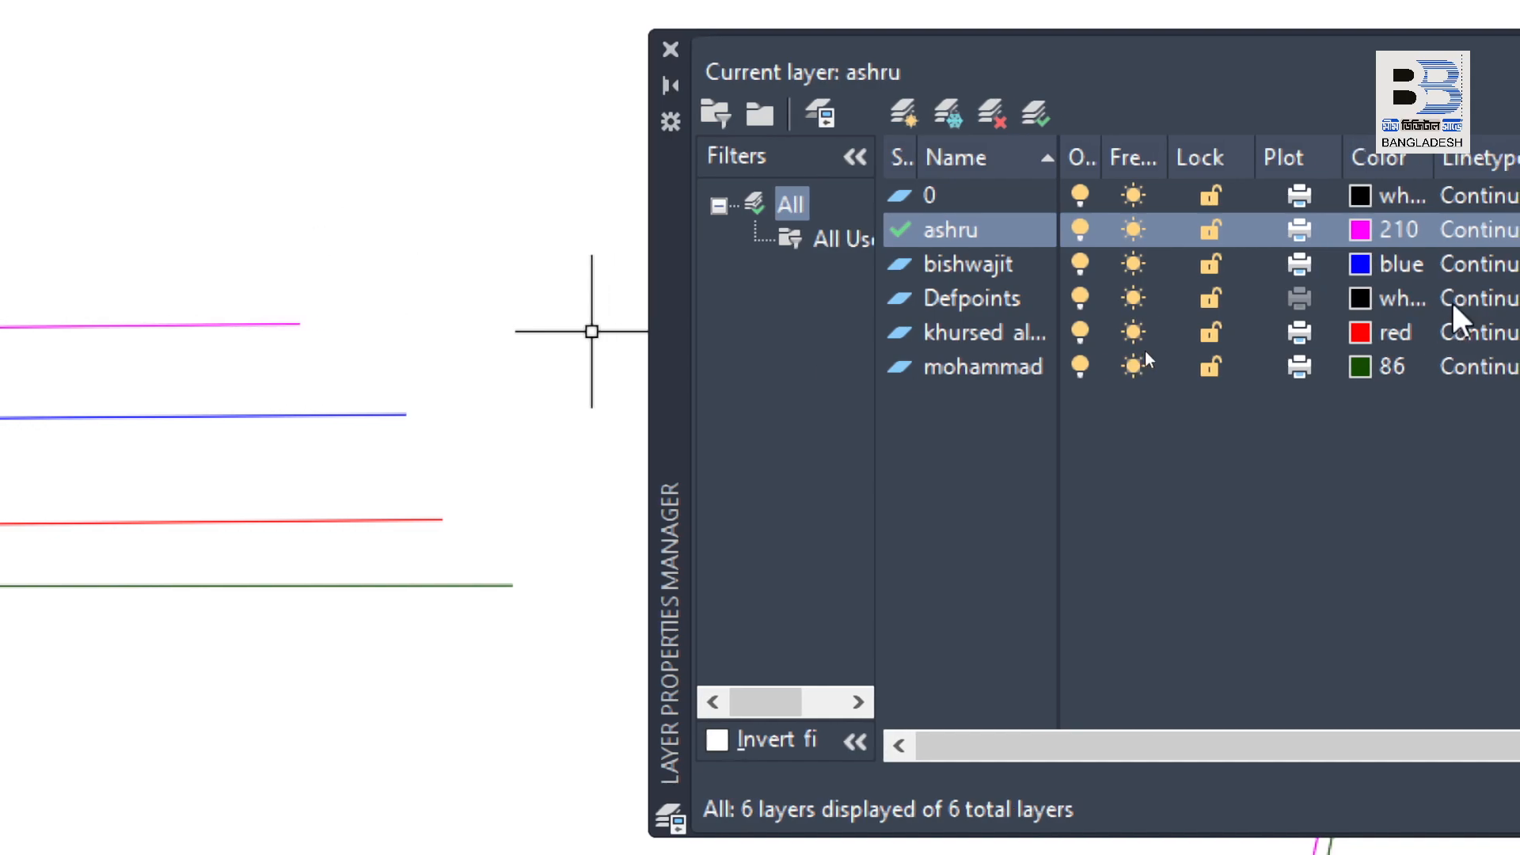
click(1414, 230)
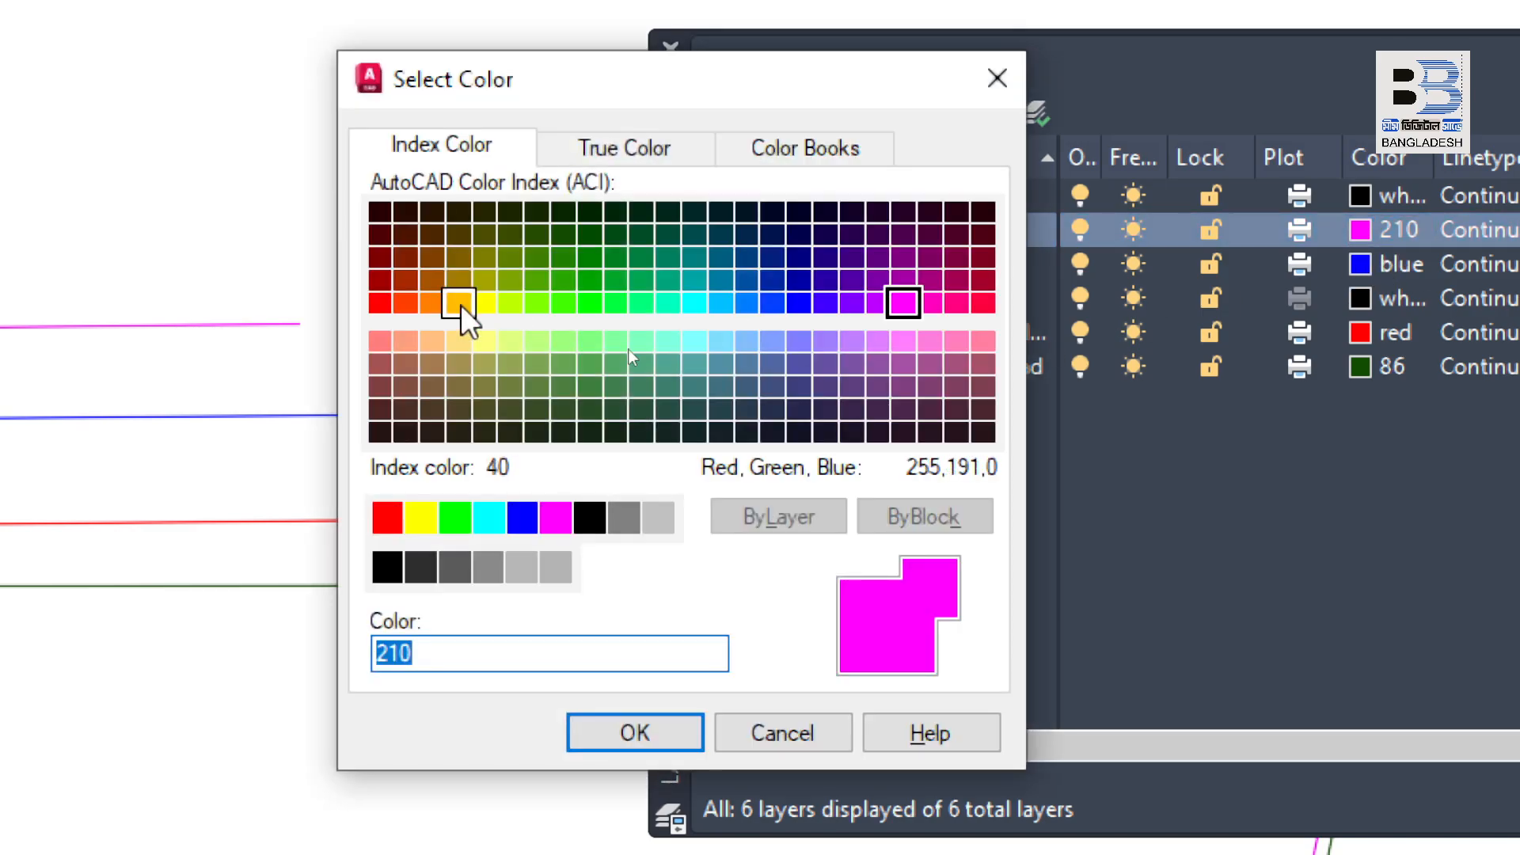
click(381, 212)
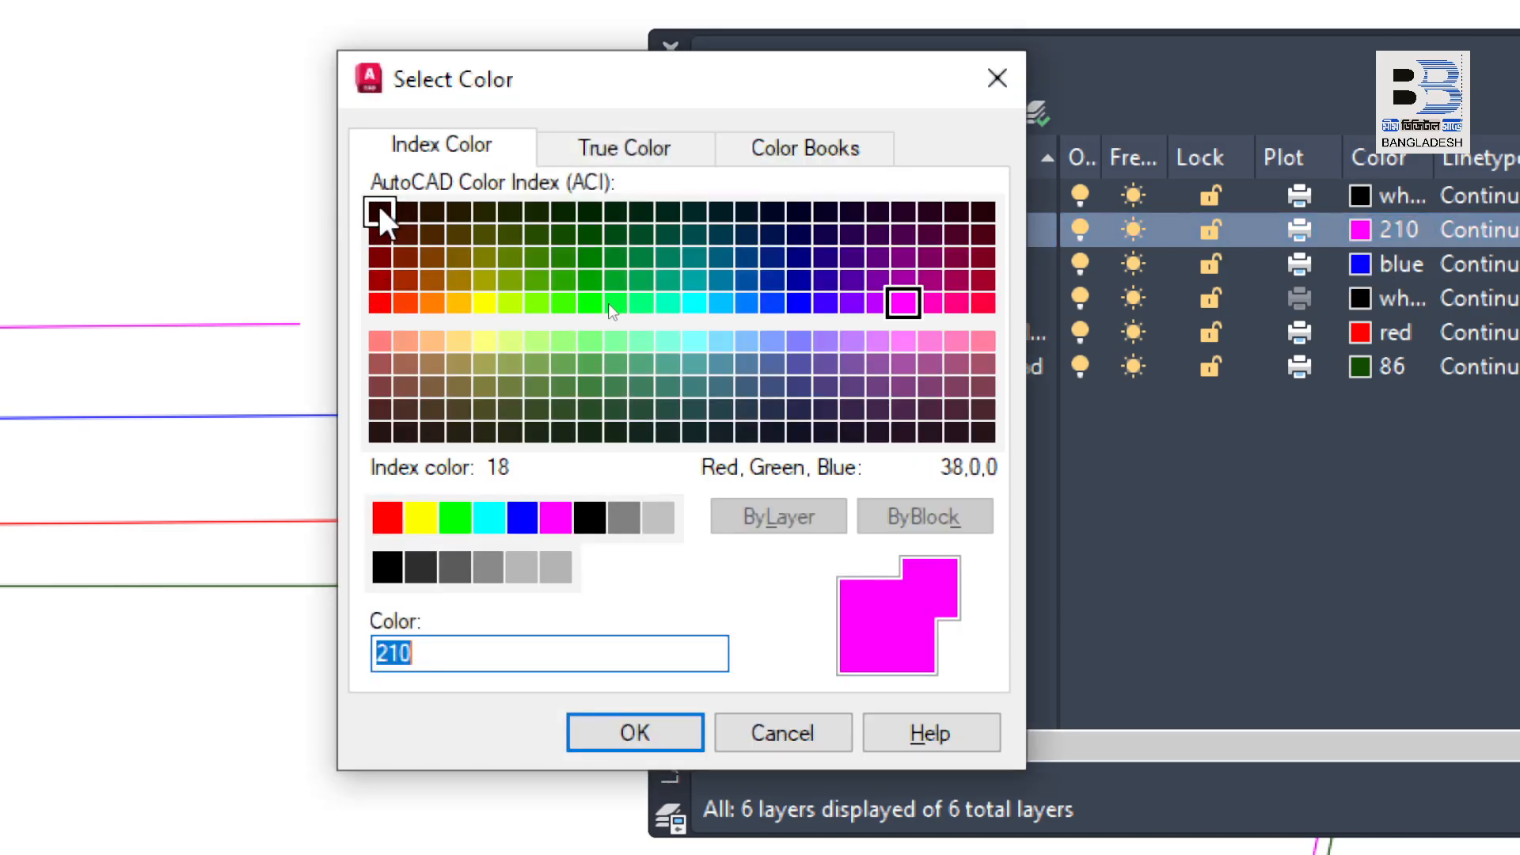
click(681, 729)
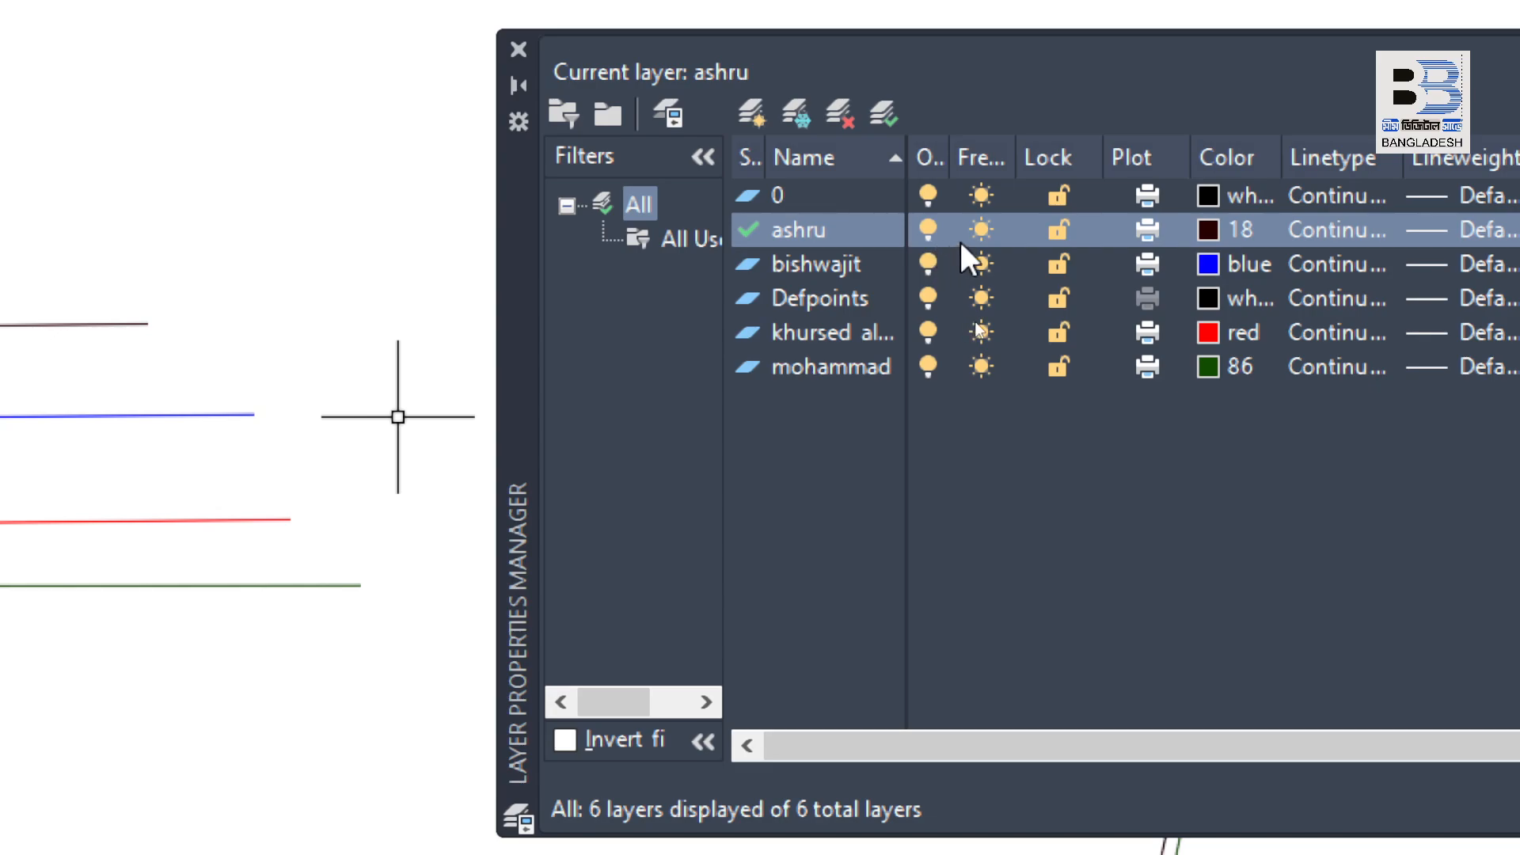
Step: Set the current person-named layer's color back to index color 210
click(1208, 229)
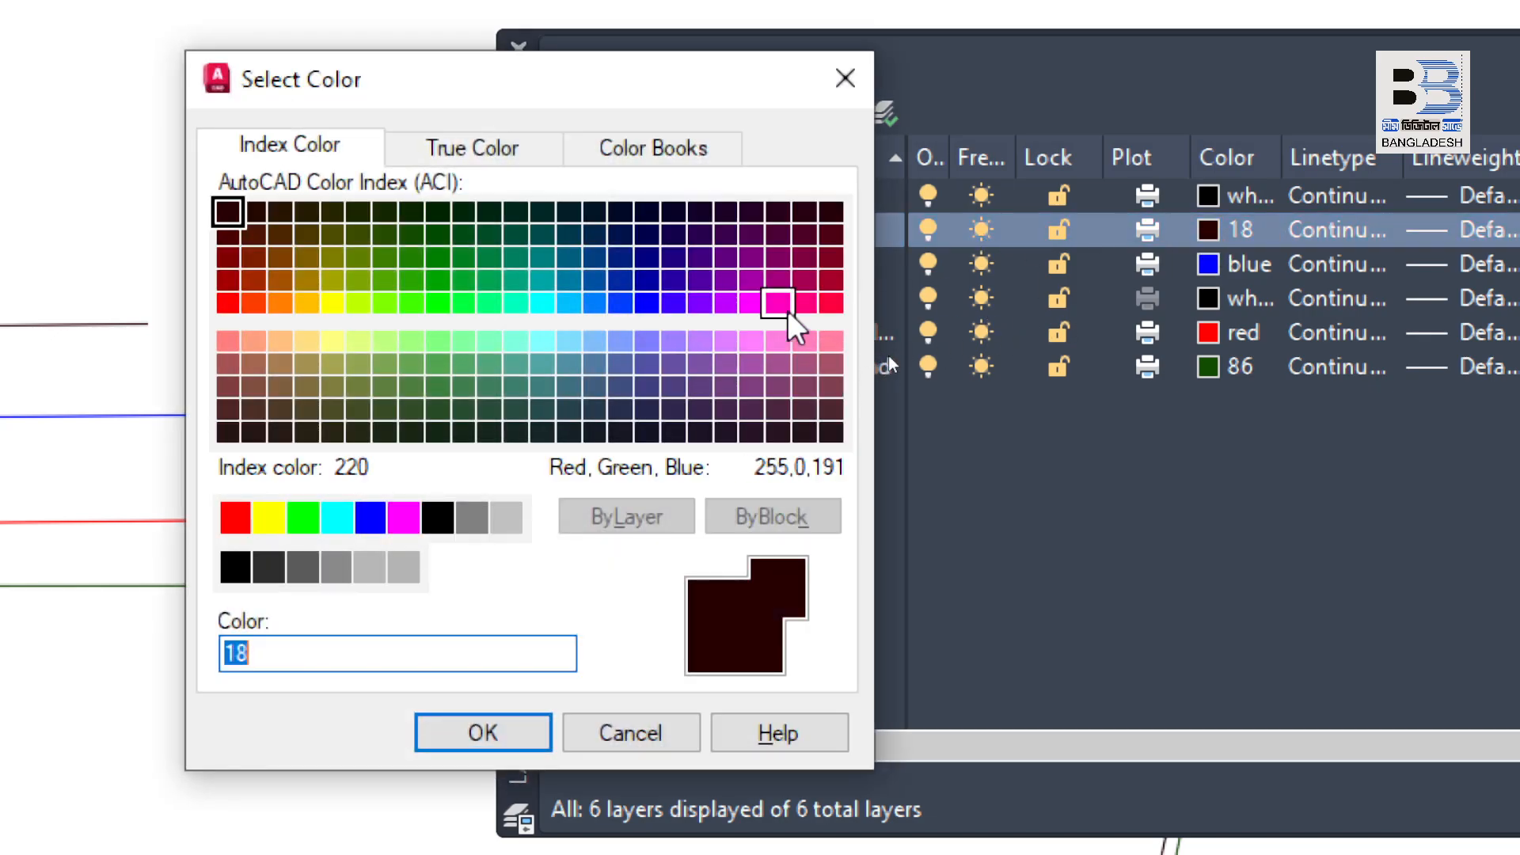
click(761, 302)
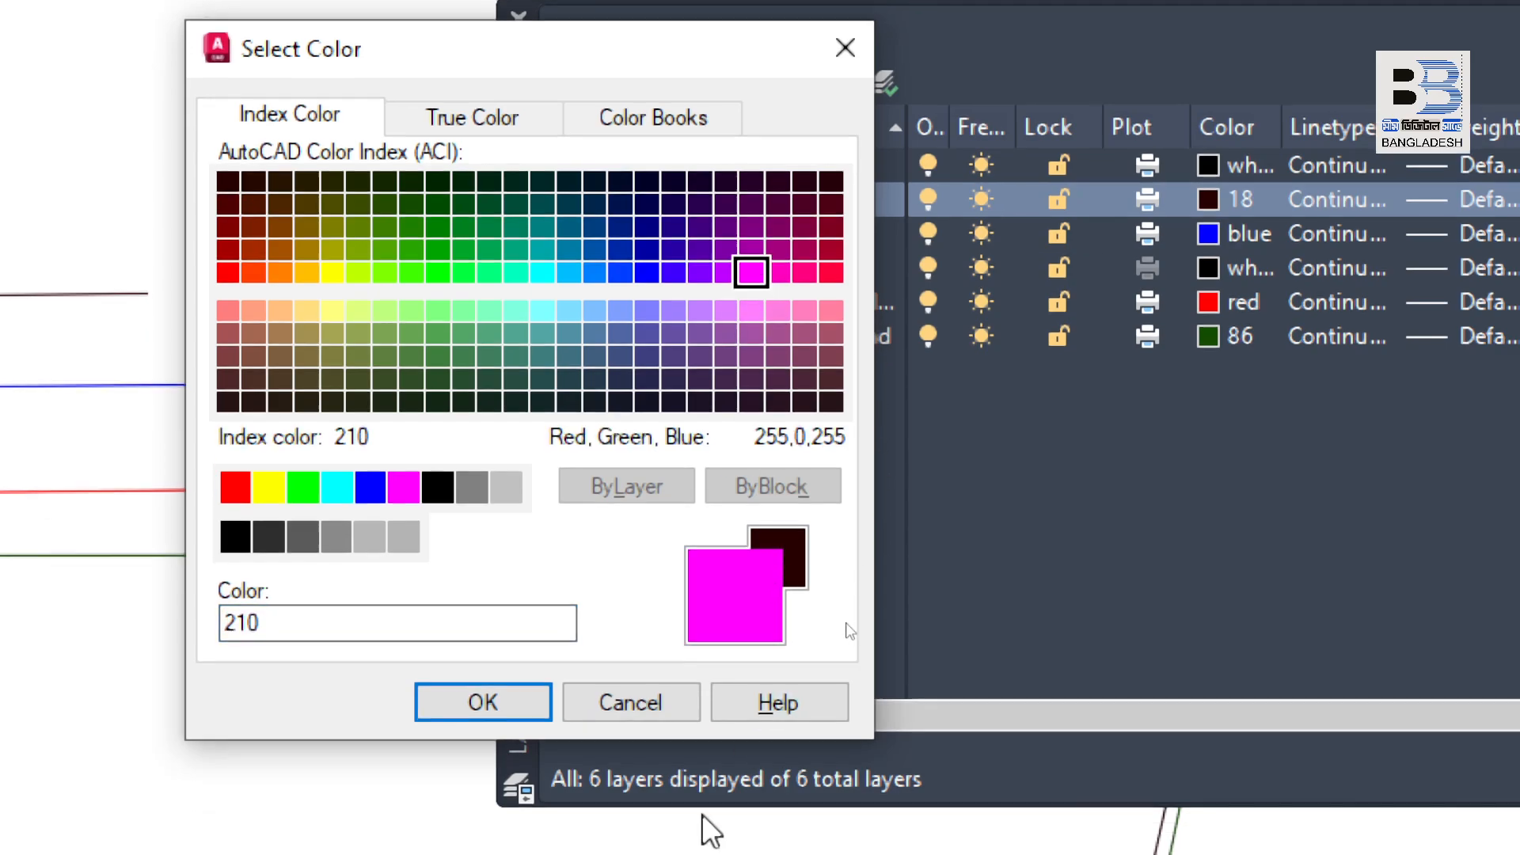
click(482, 732)
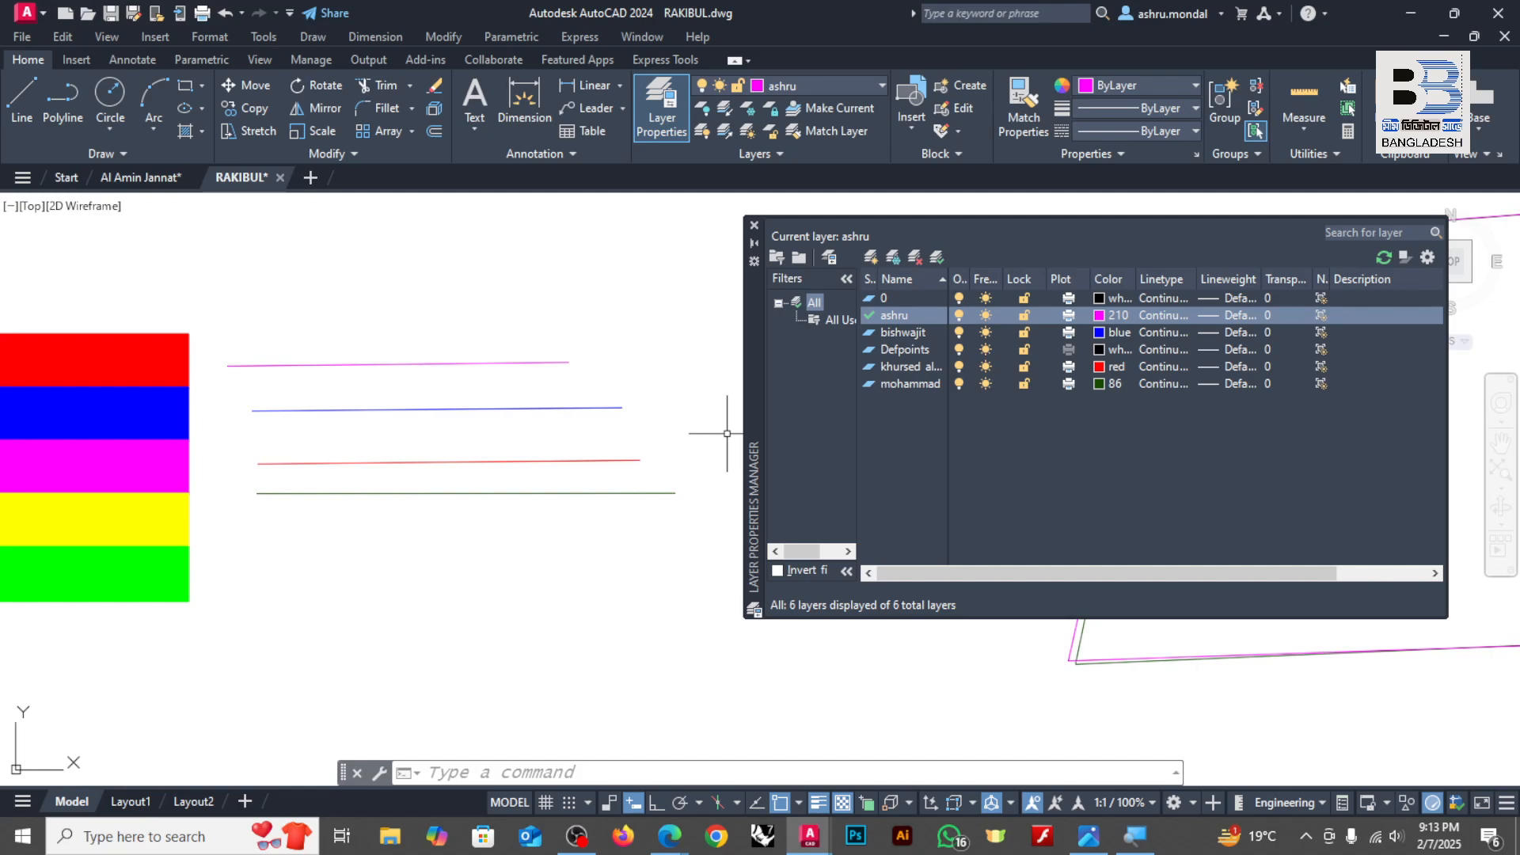
Step: Erase the green bar at the bottom of the stack of colored bars
scroll(420, 400, down, 2)
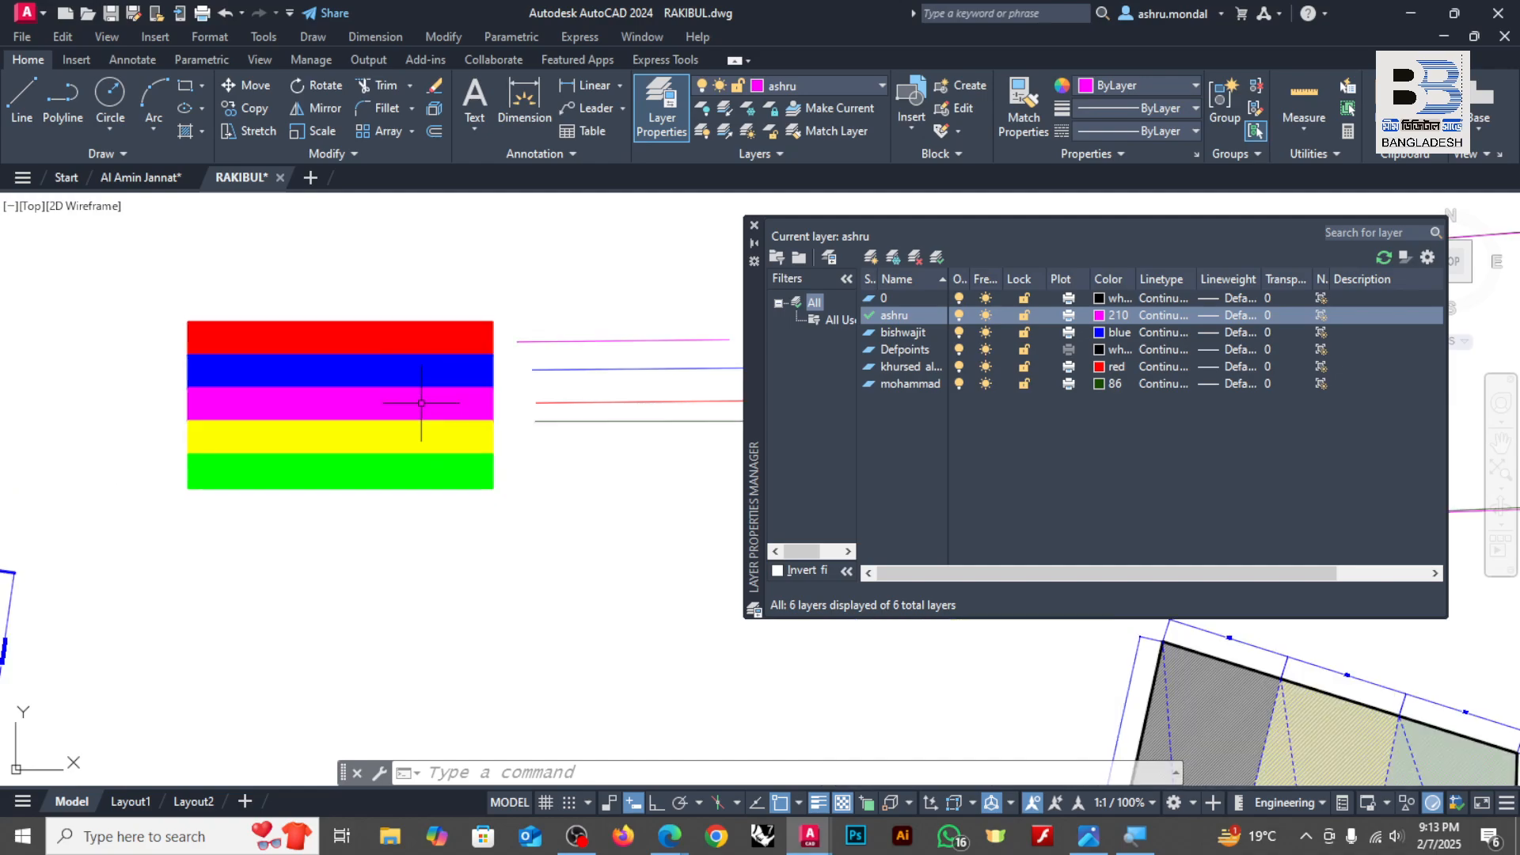
scroll(544, 475, up, 2)
click(567, 504)
click(494, 523)
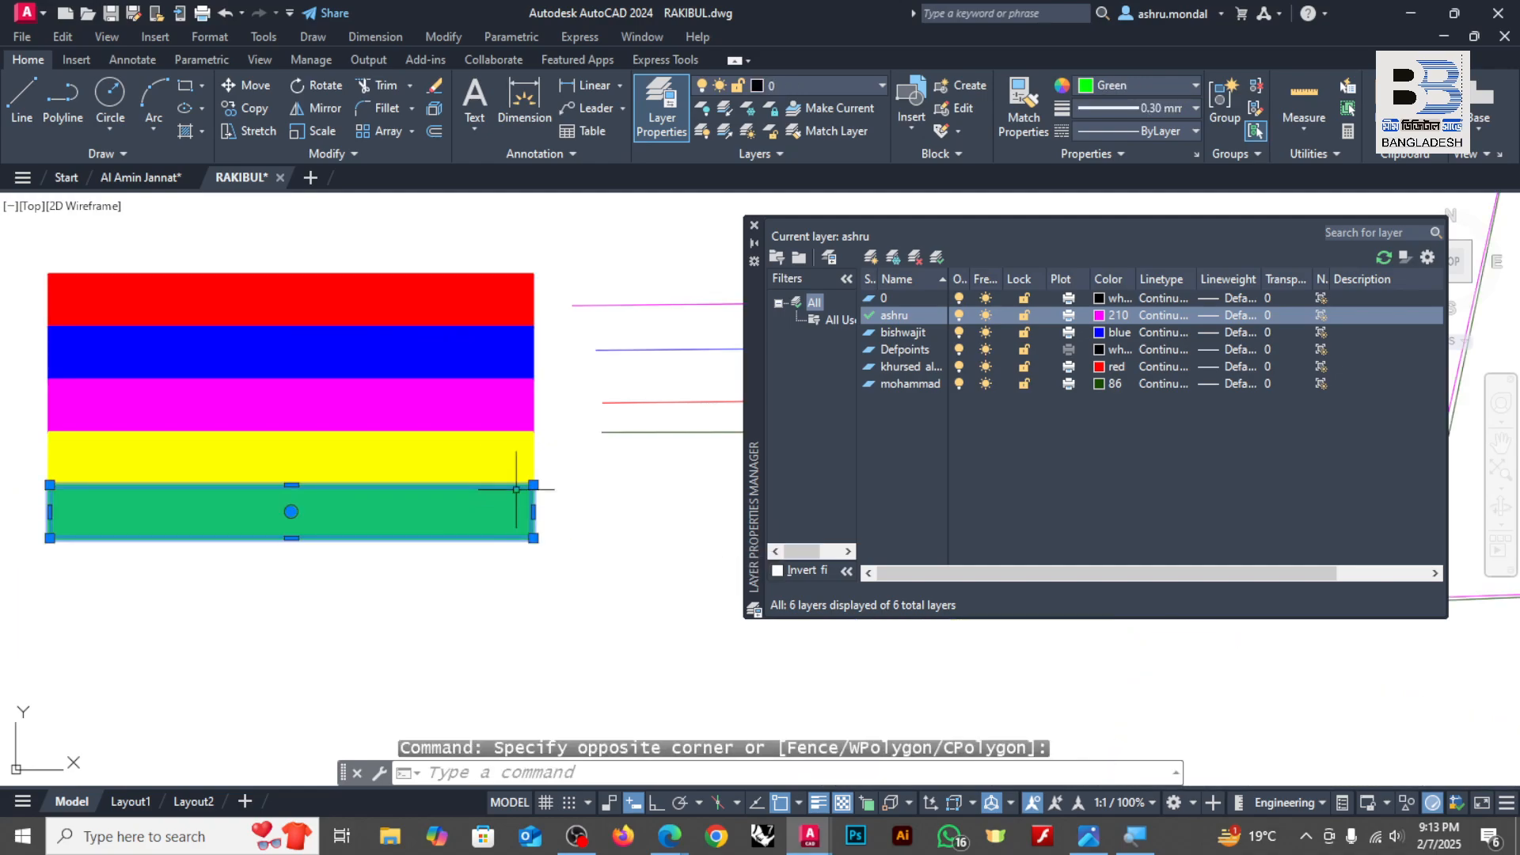
key(Delete)
Step: Move the red bar to the magenta person-named layer and set its object color to ByLayer
click(560, 288)
click(509, 320)
click(857, 84)
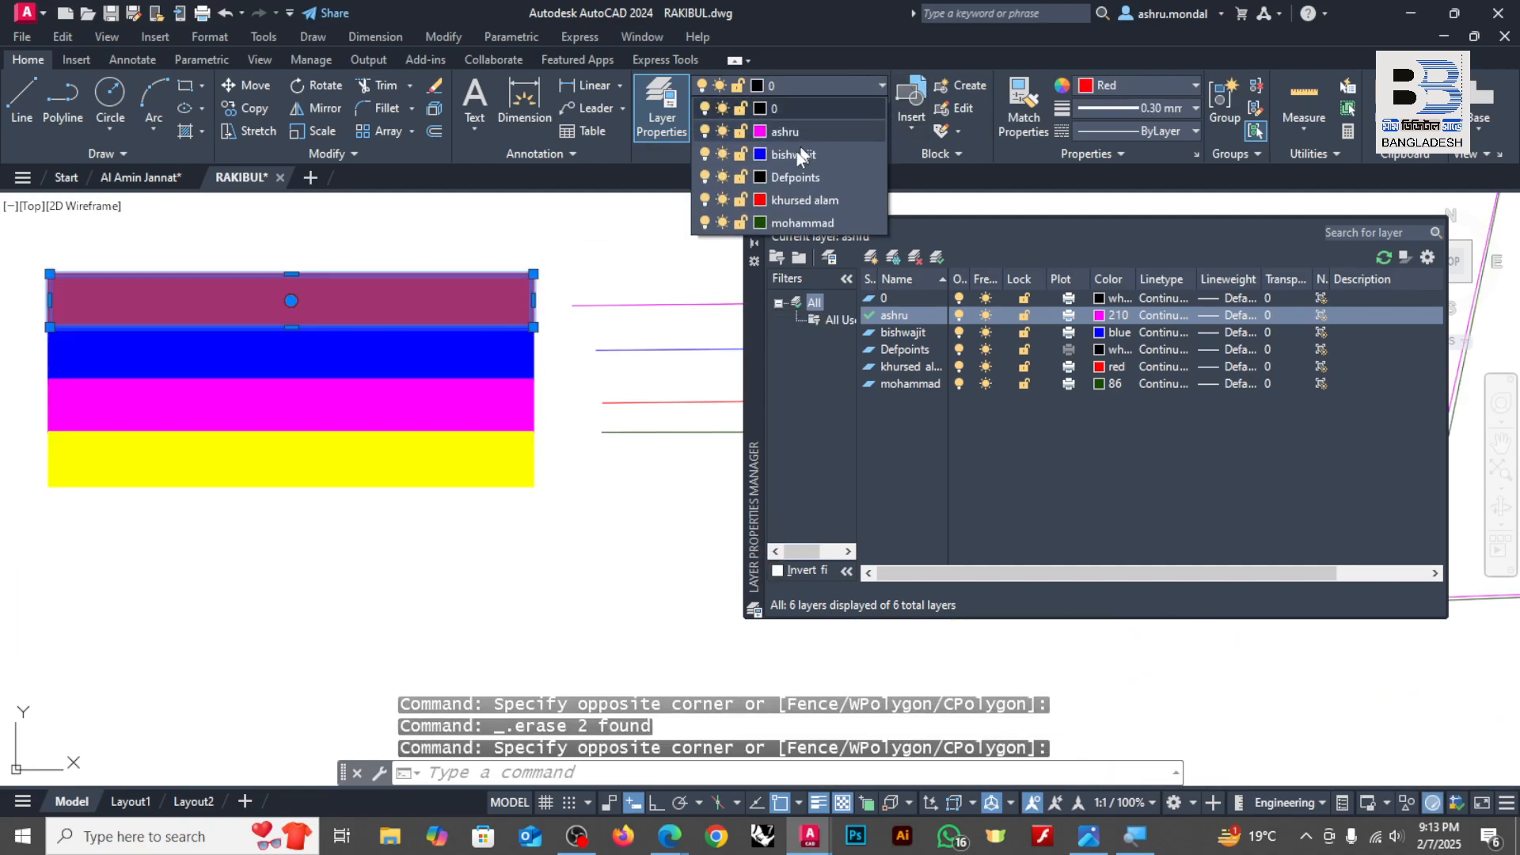
click(781, 135)
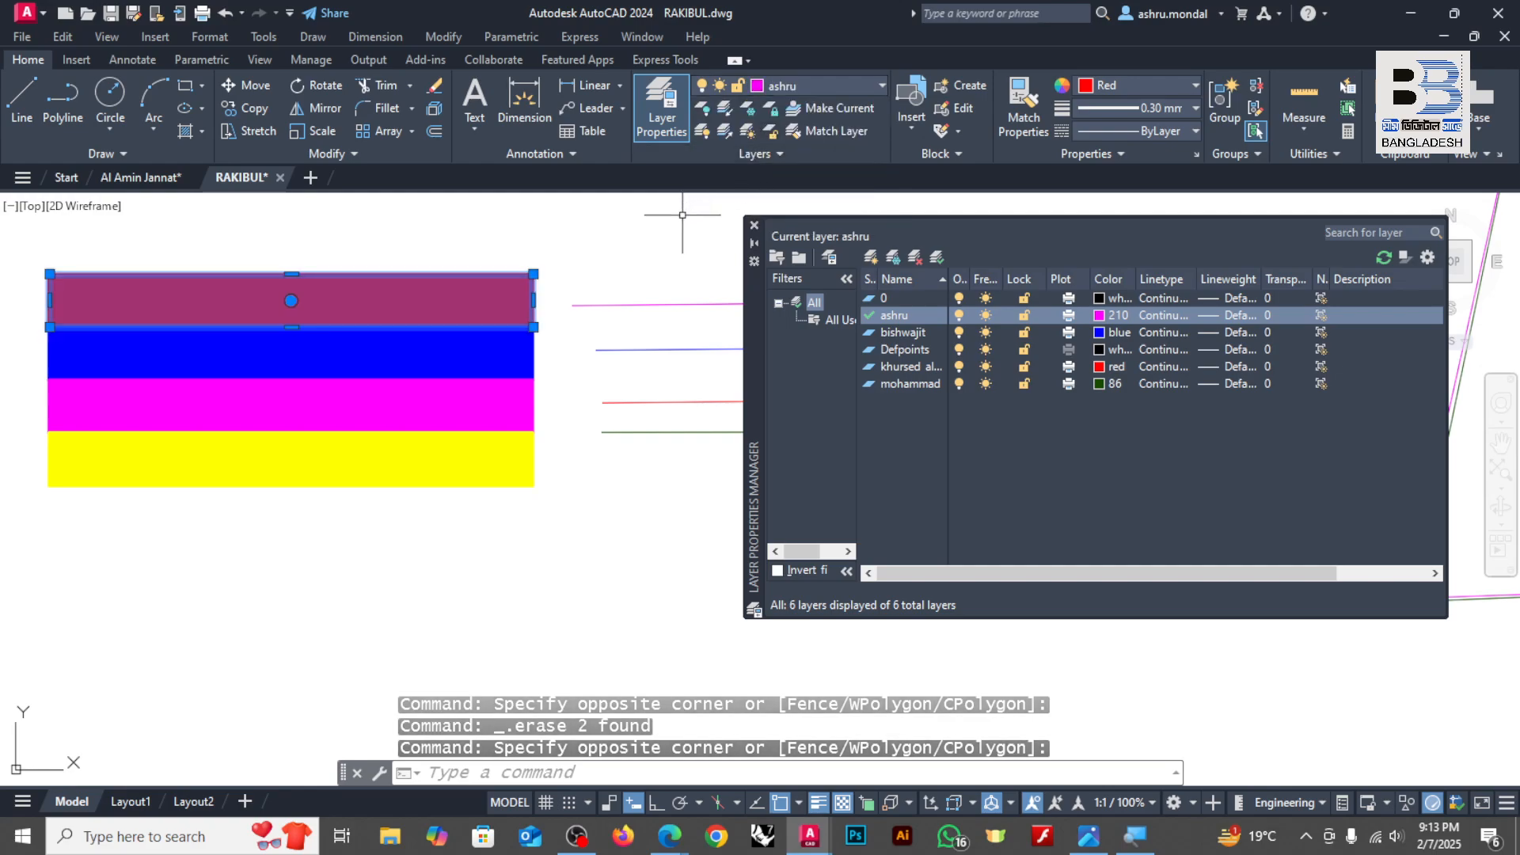
click(1109, 85)
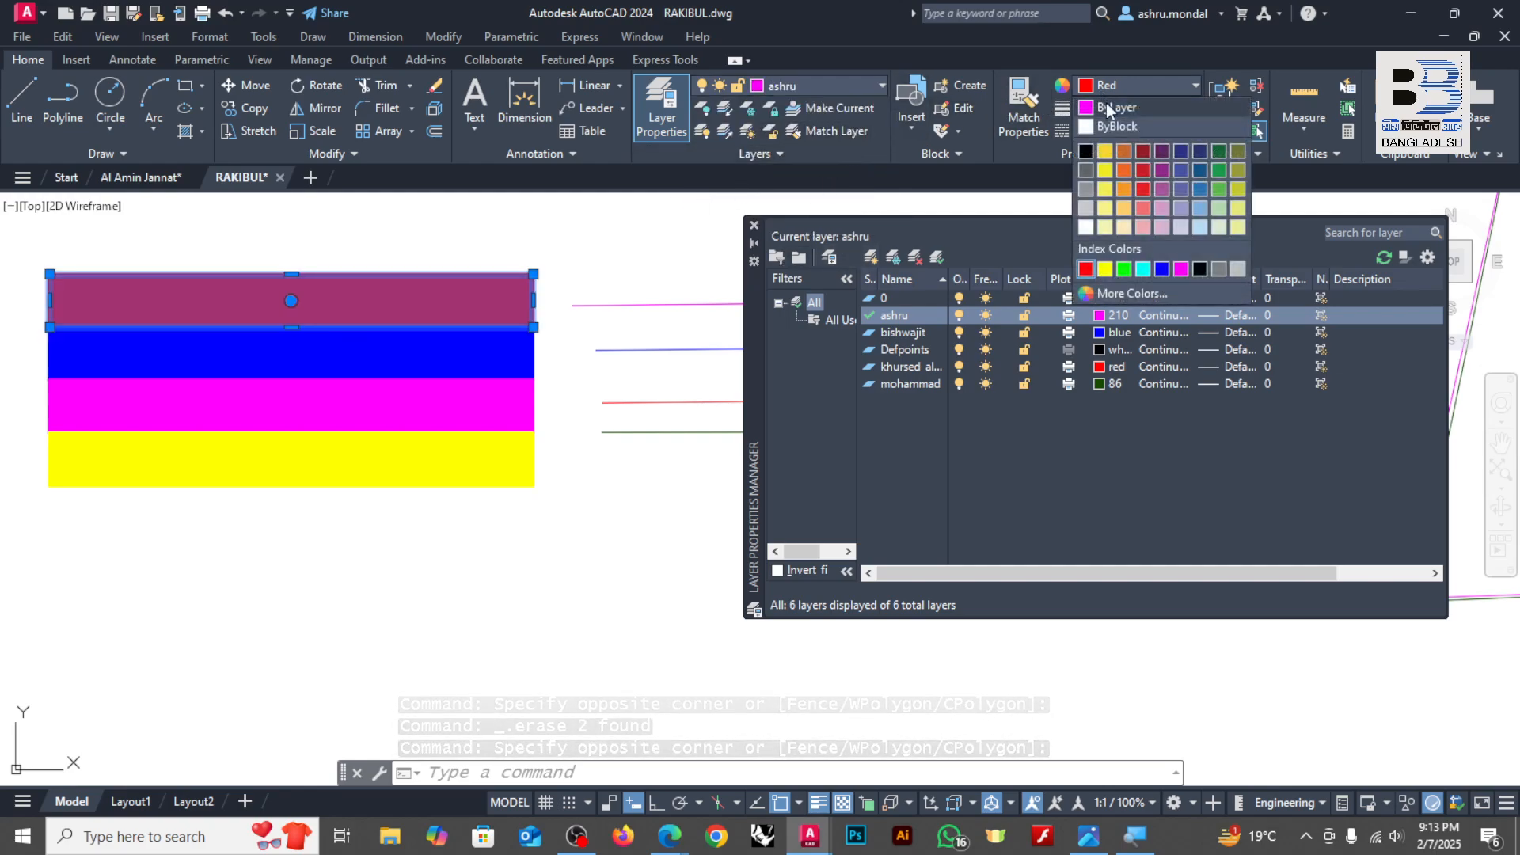
click(1115, 104)
key(Escape)
Step: Assign the blue bar to the blue person-named layer with its color set to ByLayer
click(579, 334)
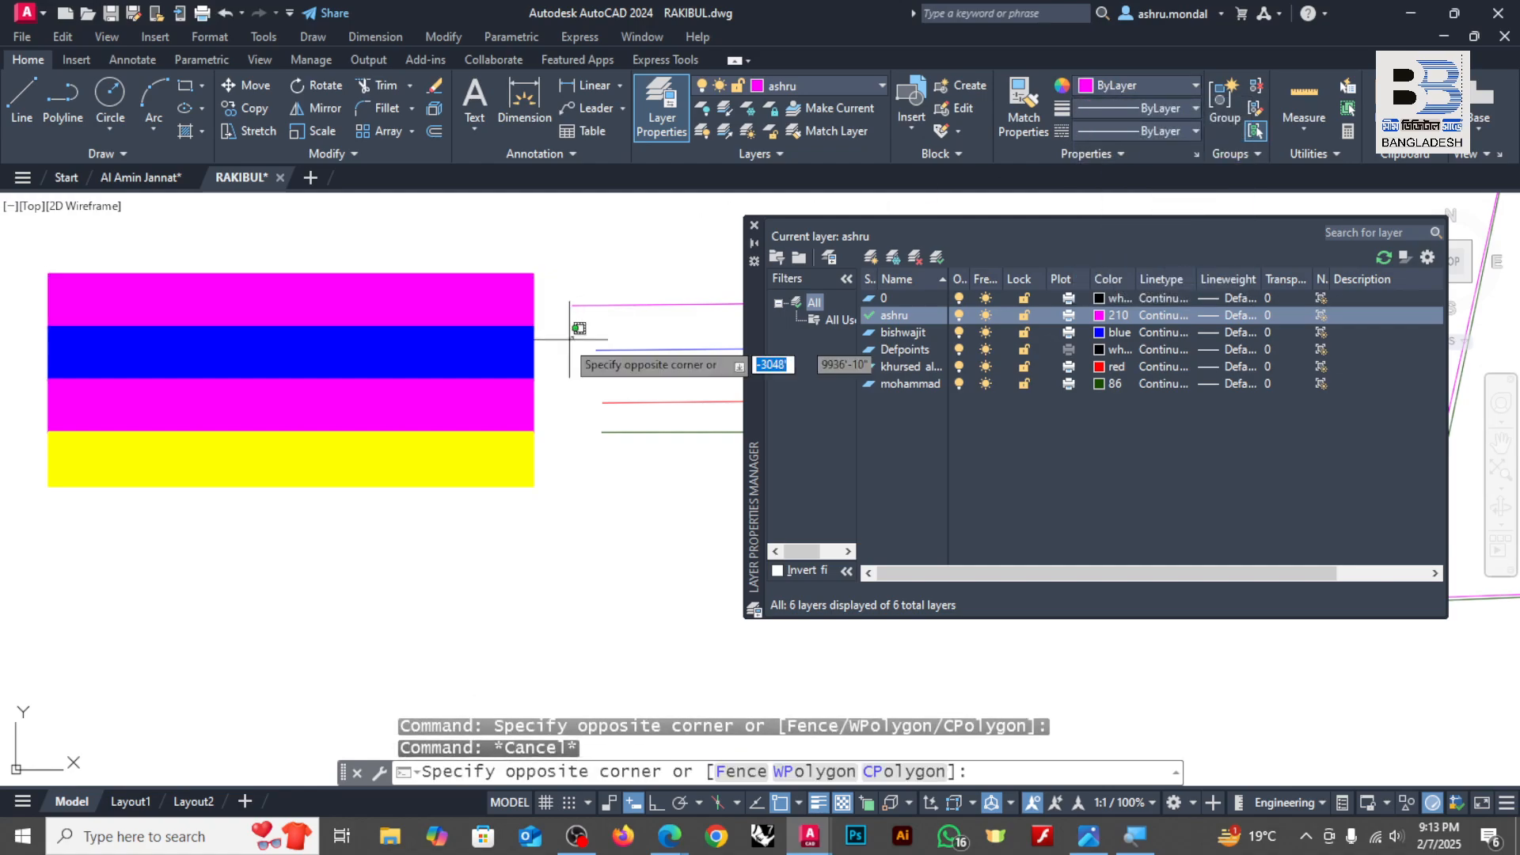
click(503, 354)
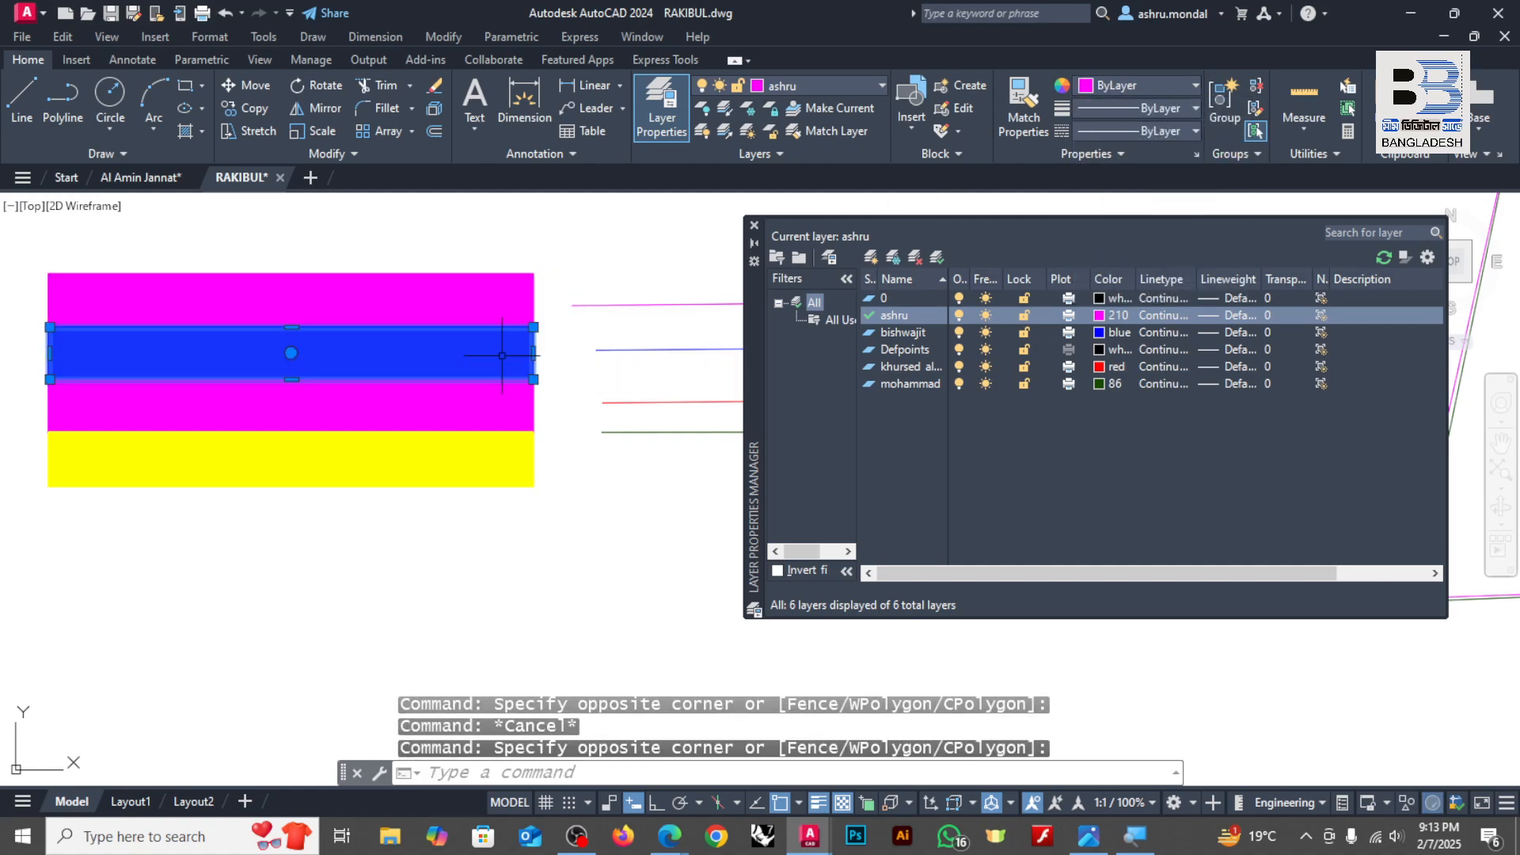
click(1112, 88)
click(854, 89)
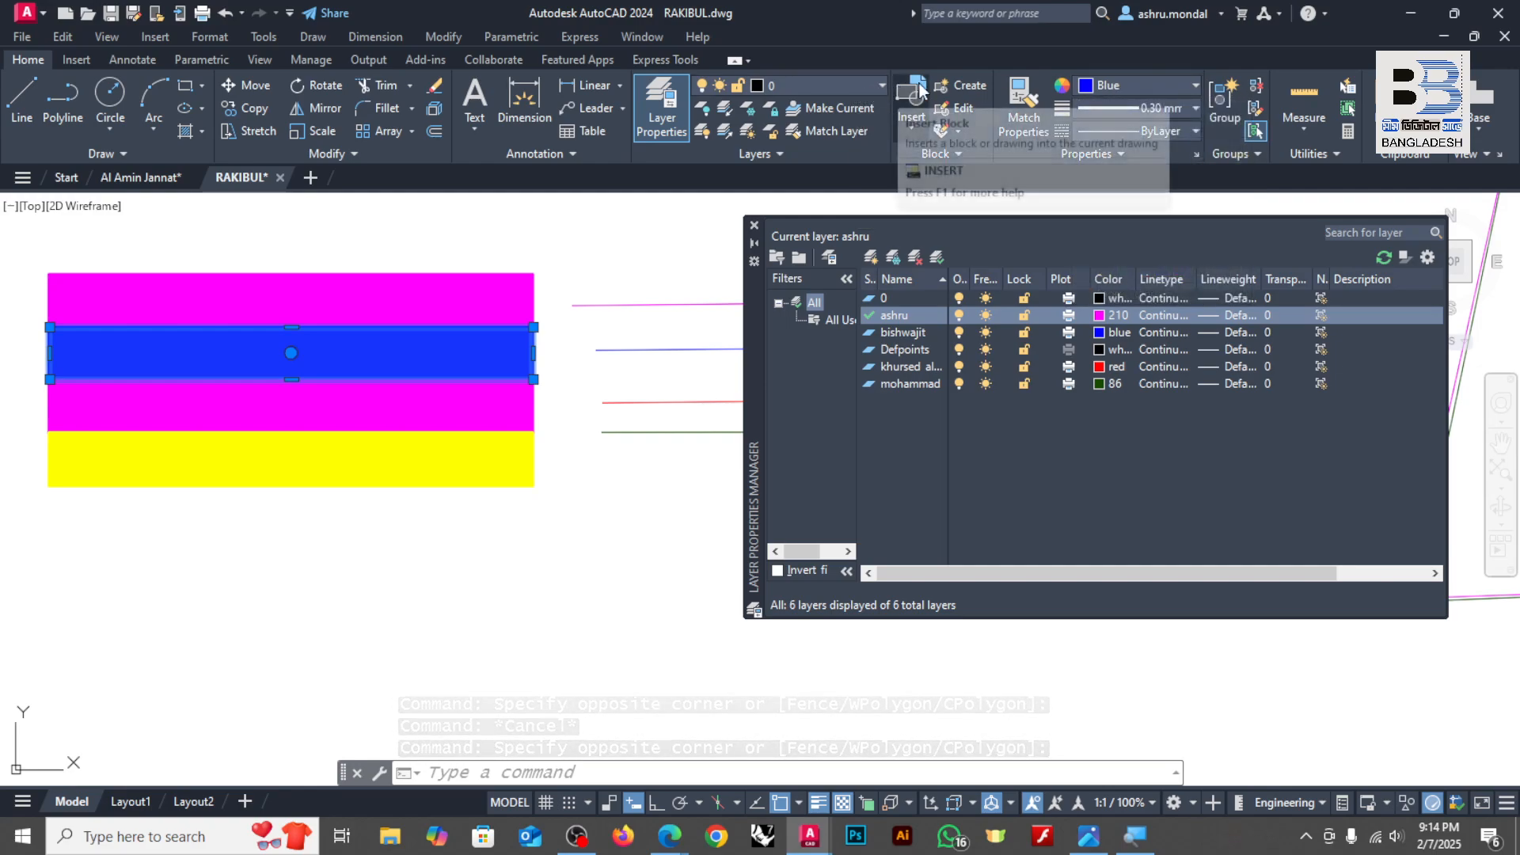
click(857, 84)
click(782, 156)
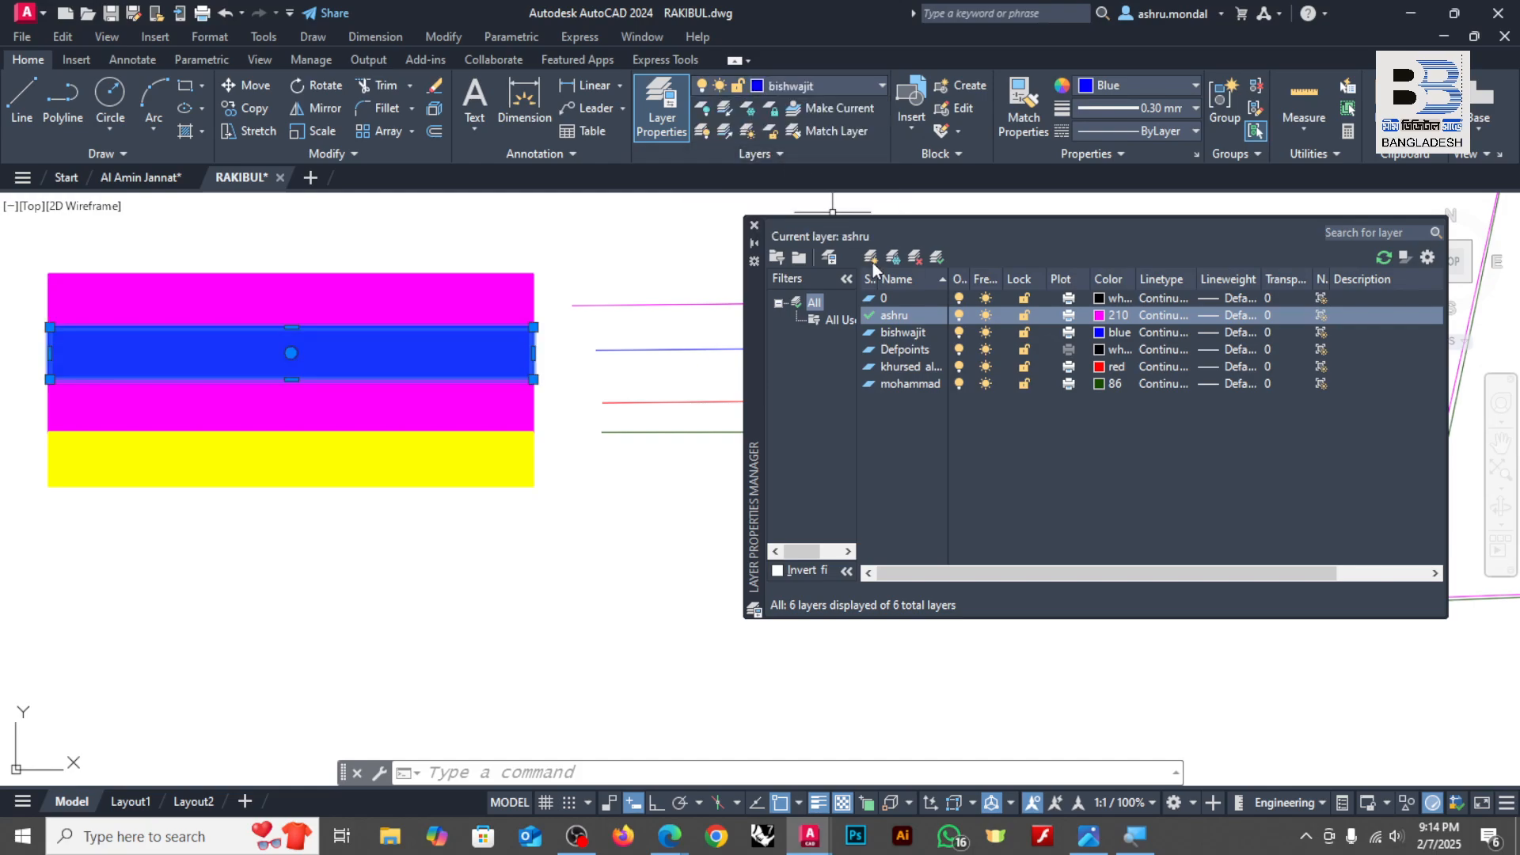
click(1120, 84)
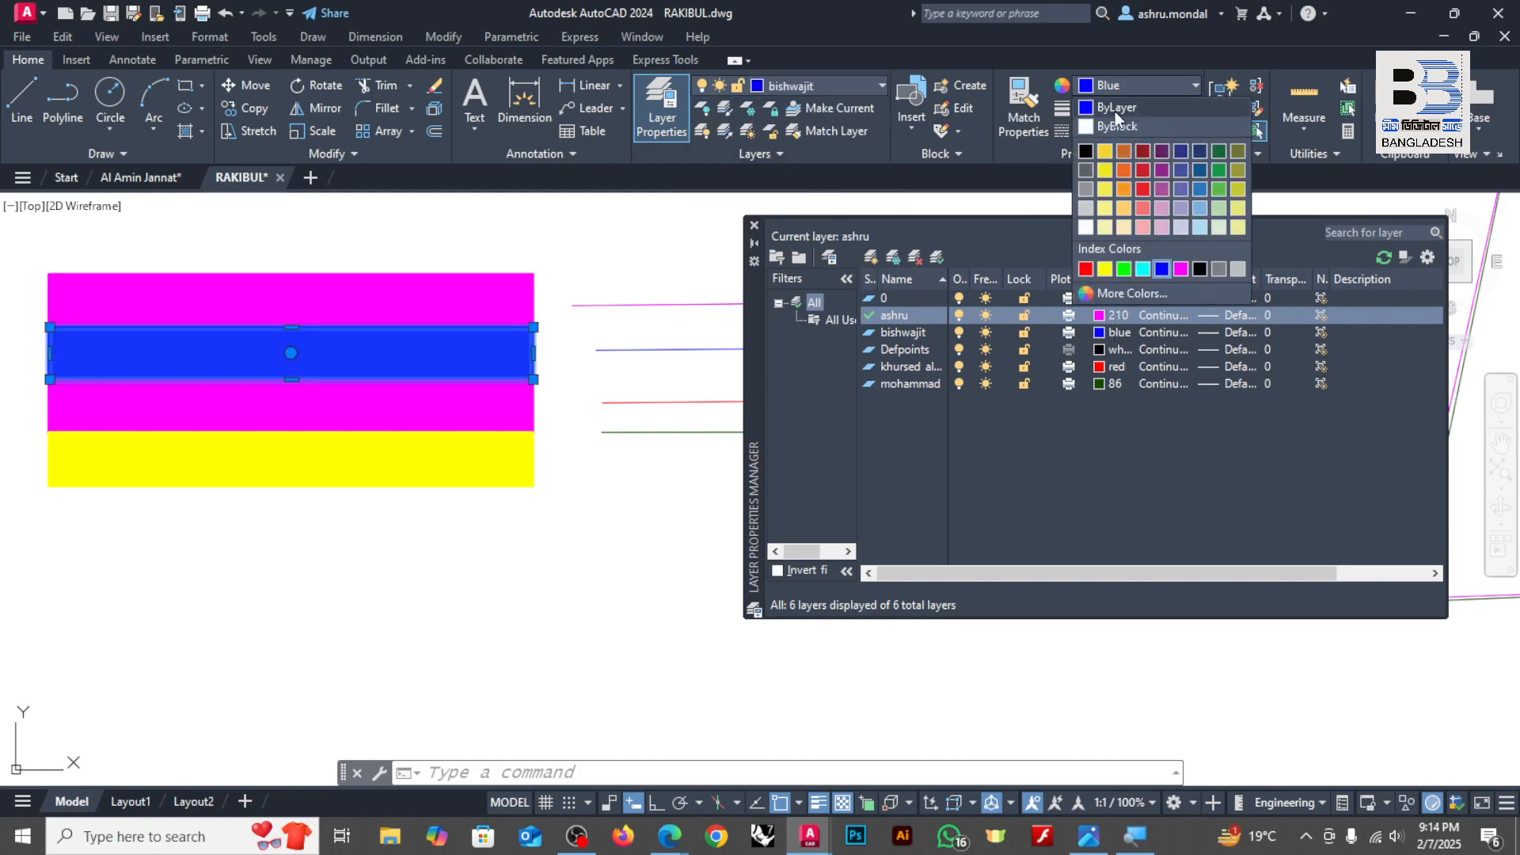
click(1115, 112)
key(Escape)
Step: Set the third bar's color to ByLayer and assign it to the red person-named layer
click(44, 374)
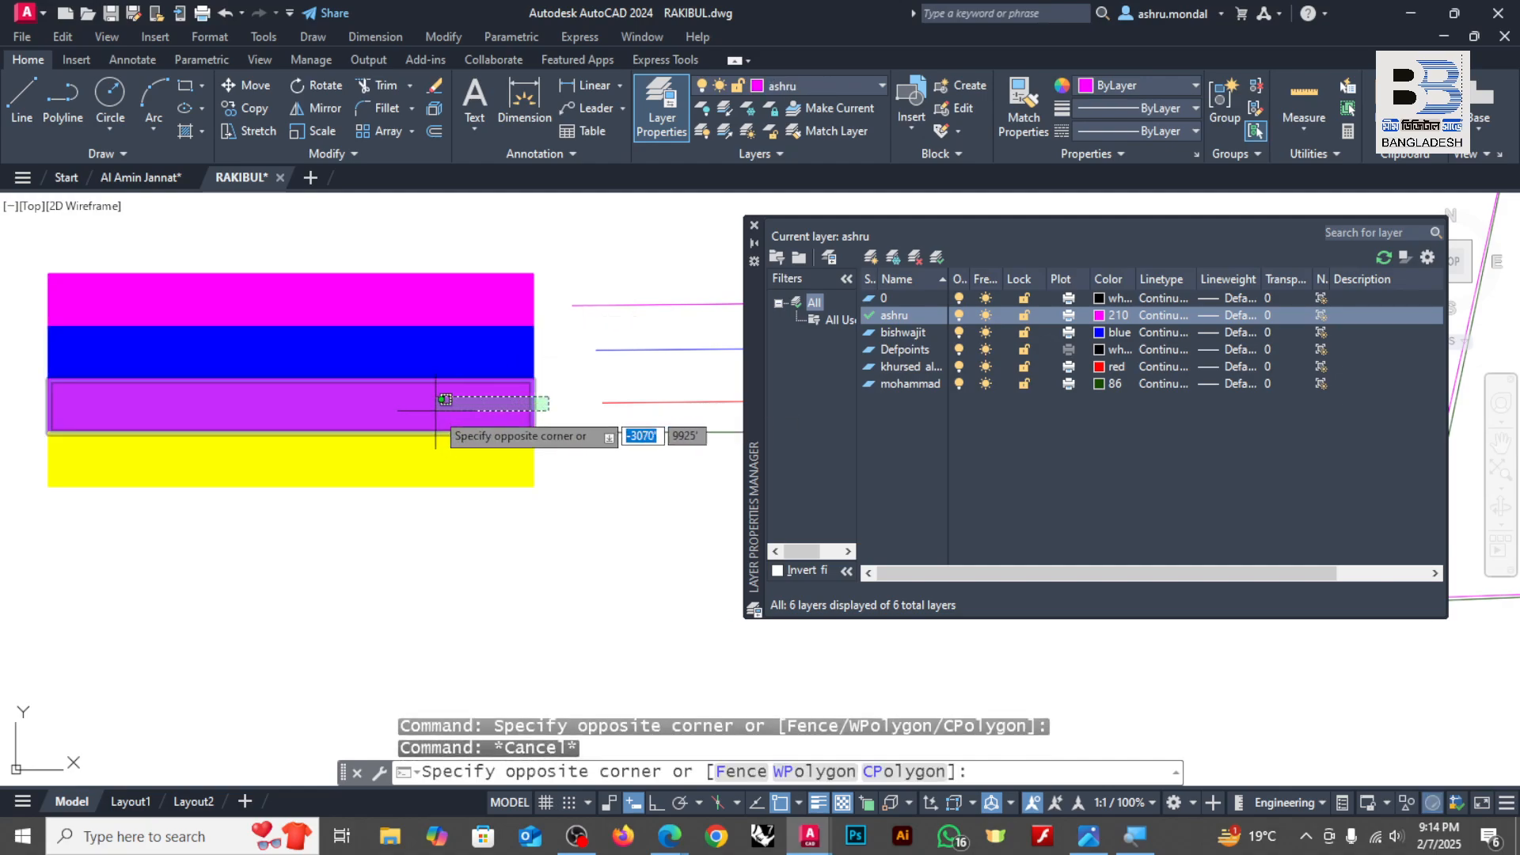
click(673, 448)
click(1111, 84)
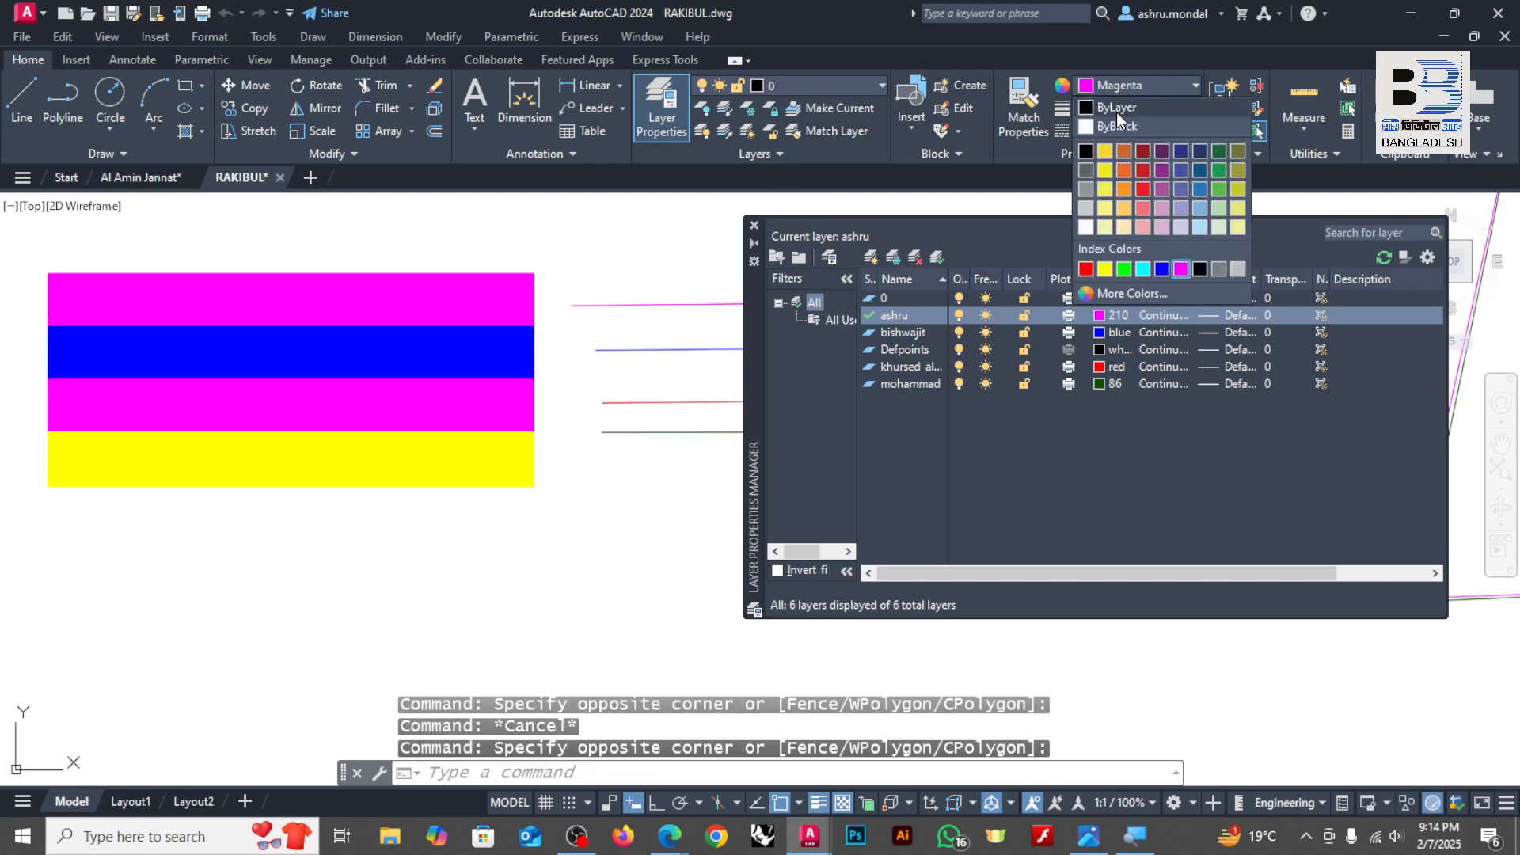
click(1117, 112)
click(825, 84)
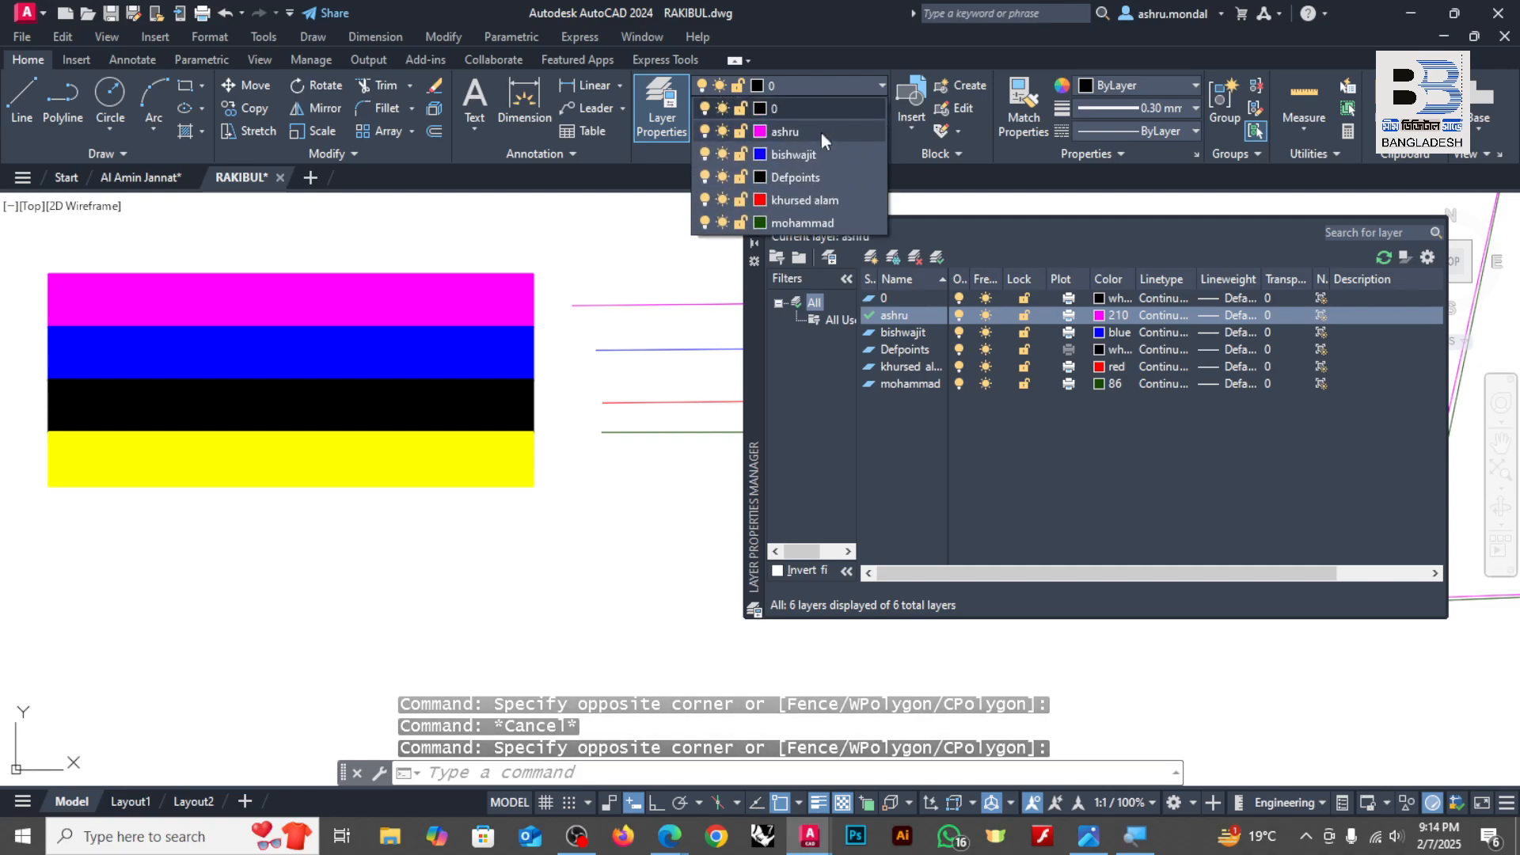
click(792, 193)
key(Escape)
Step: Reassign the yellow bar to the dark green person-named layer and make its color ByLayer
click(538, 440)
click(507, 467)
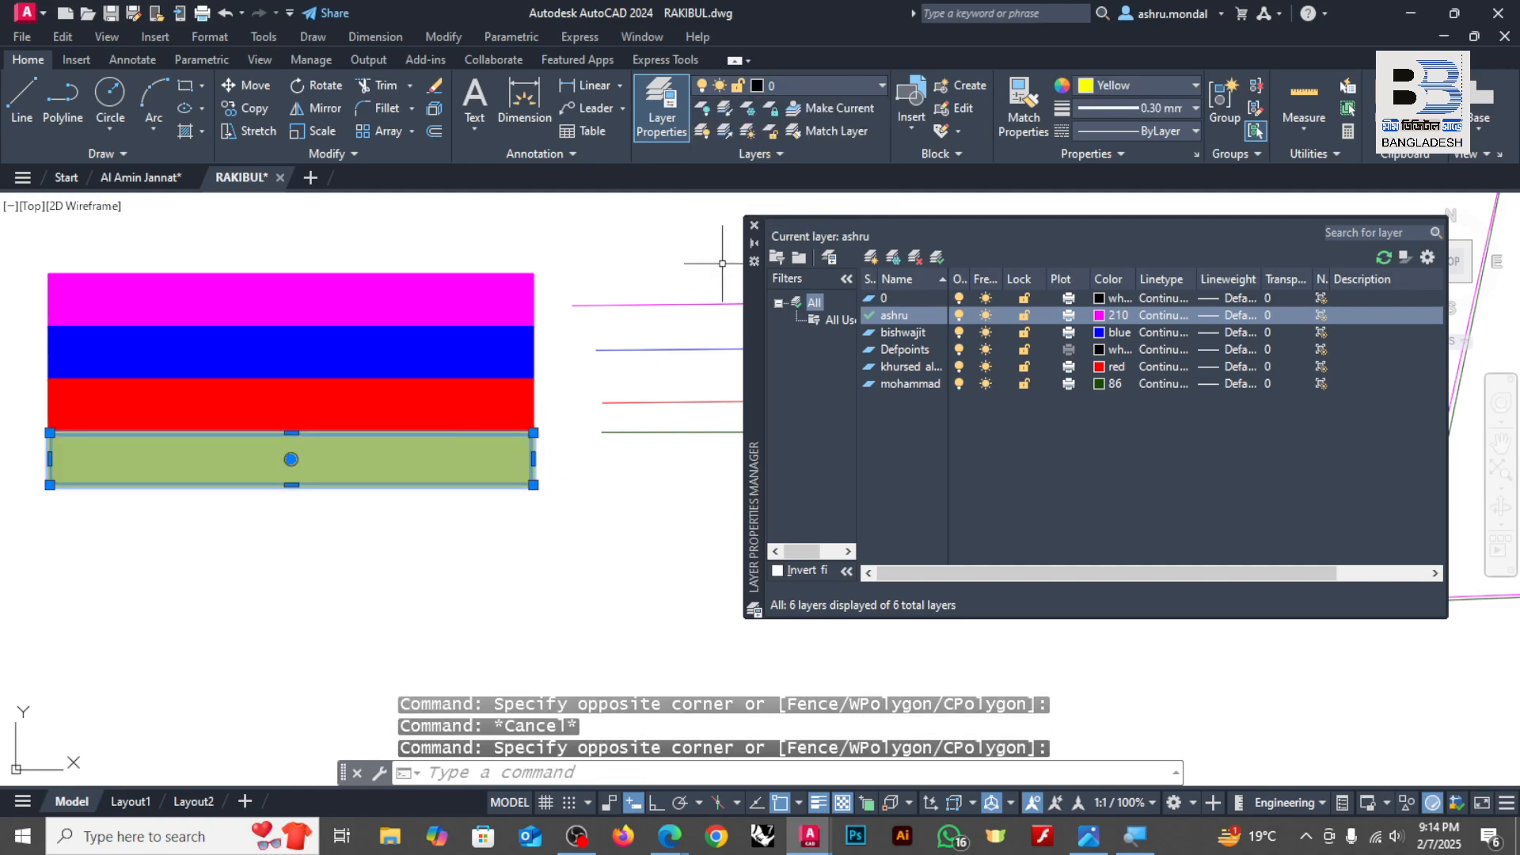
click(866, 83)
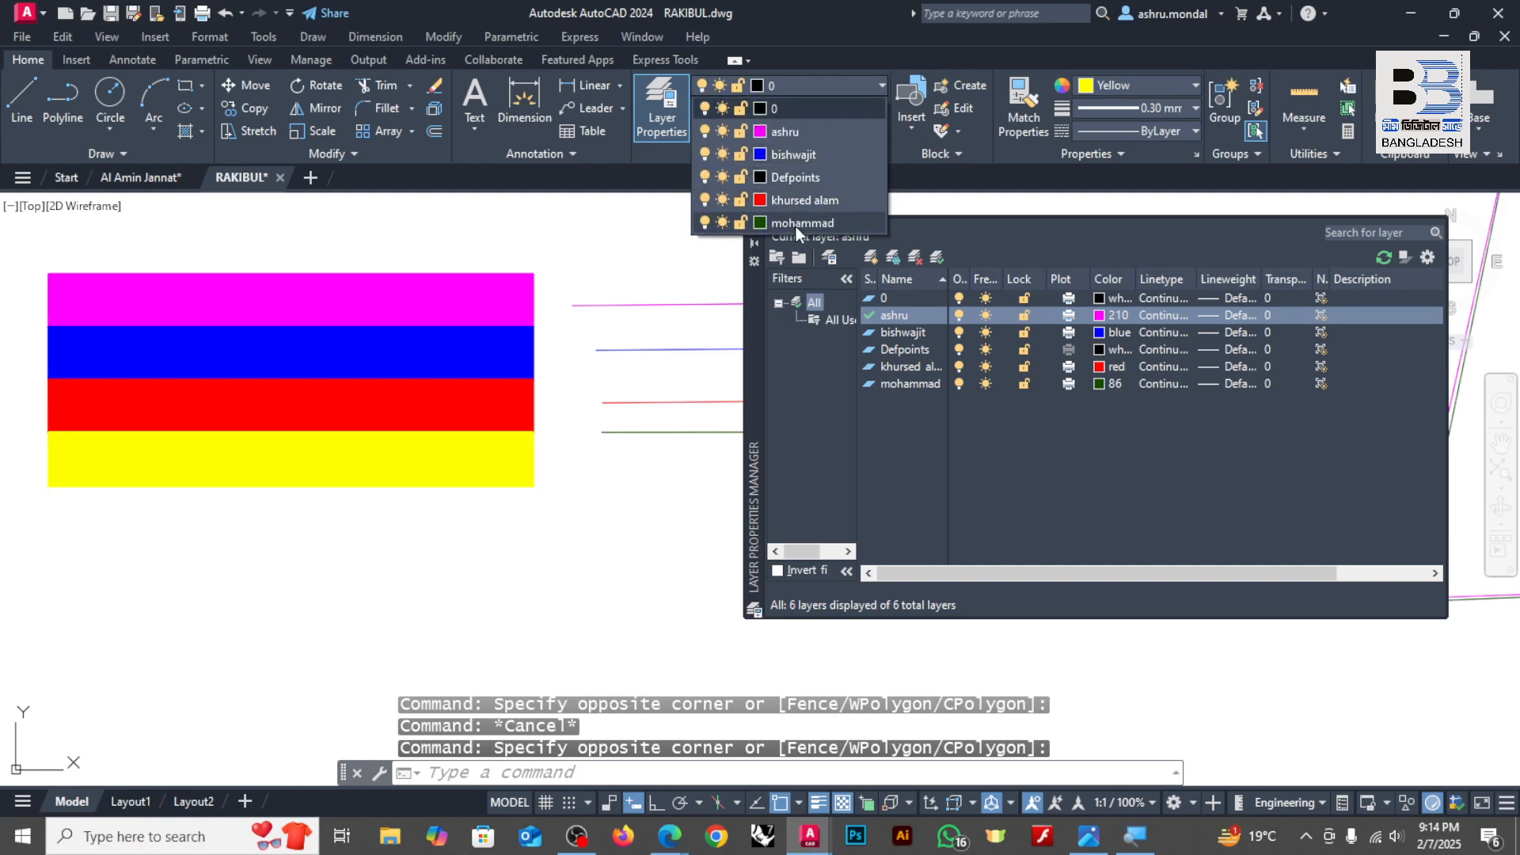
click(796, 226)
click(1121, 83)
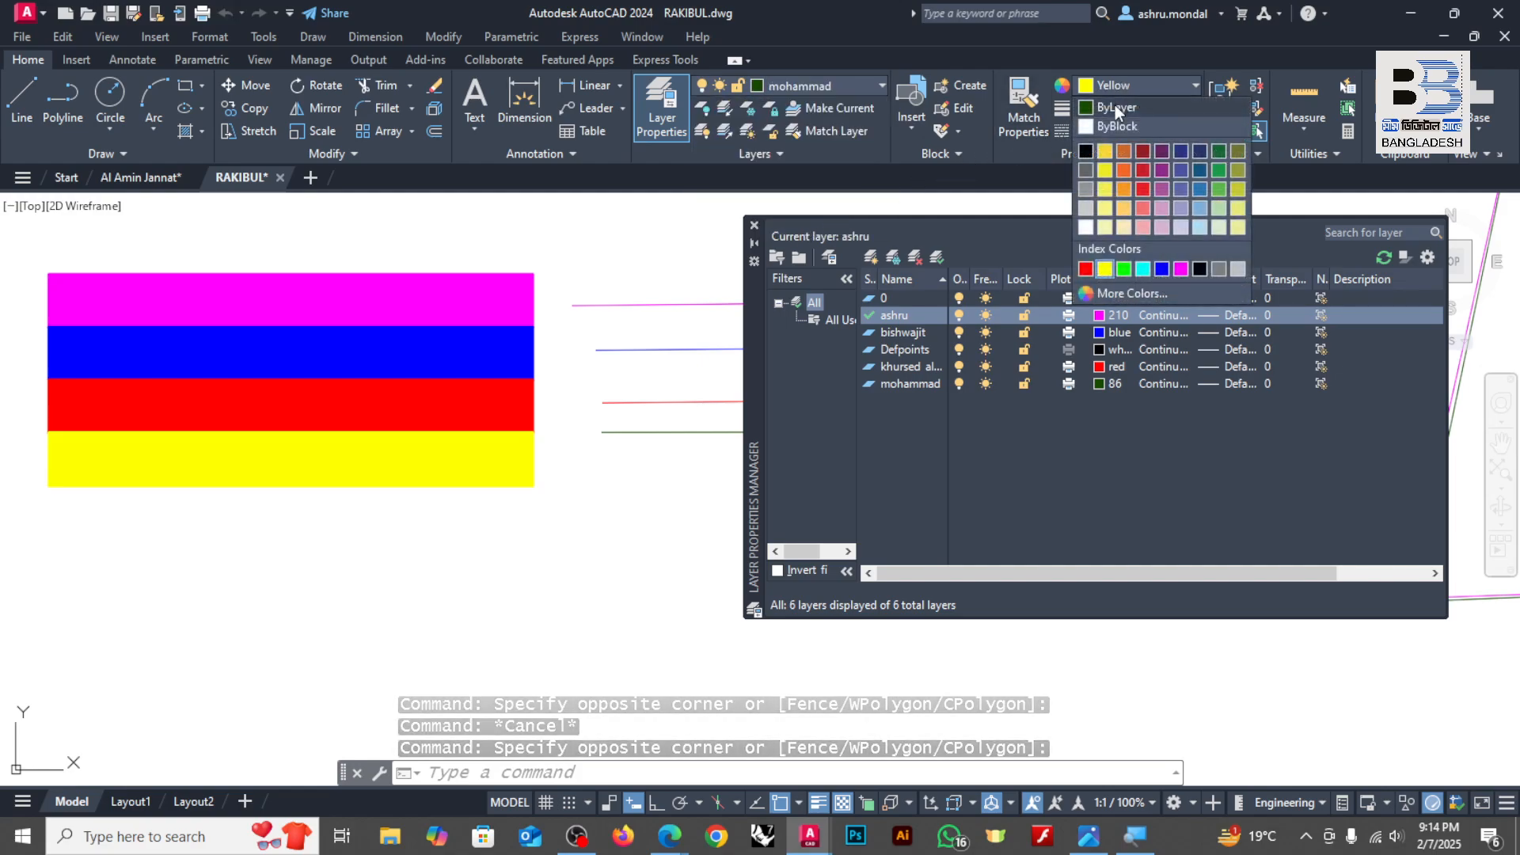
click(1115, 105)
key(Escape)
Step: Erase the four colored lines beside the stack of bars
scroll(596, 364, down, 2)
click(652, 323)
click(618, 476)
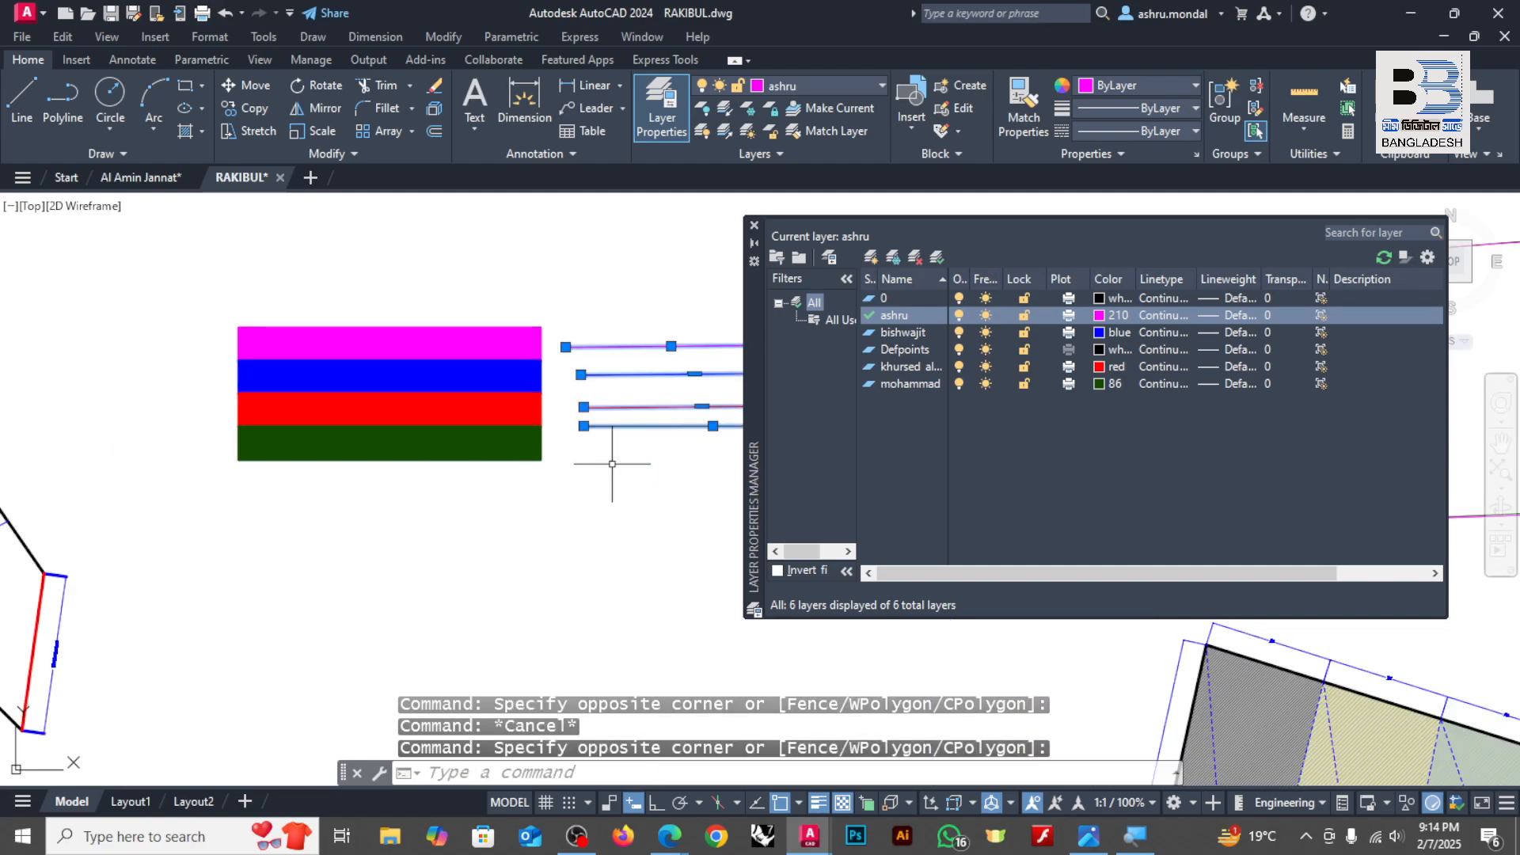
key(Delete)
Step: Narrow the layer manager and set the red person-named layer's color to index color 50 (yellow)
scroll(550, 331, up, 3)
scroll(528, 346, down, 2)
scroll(431, 339, up, 2)
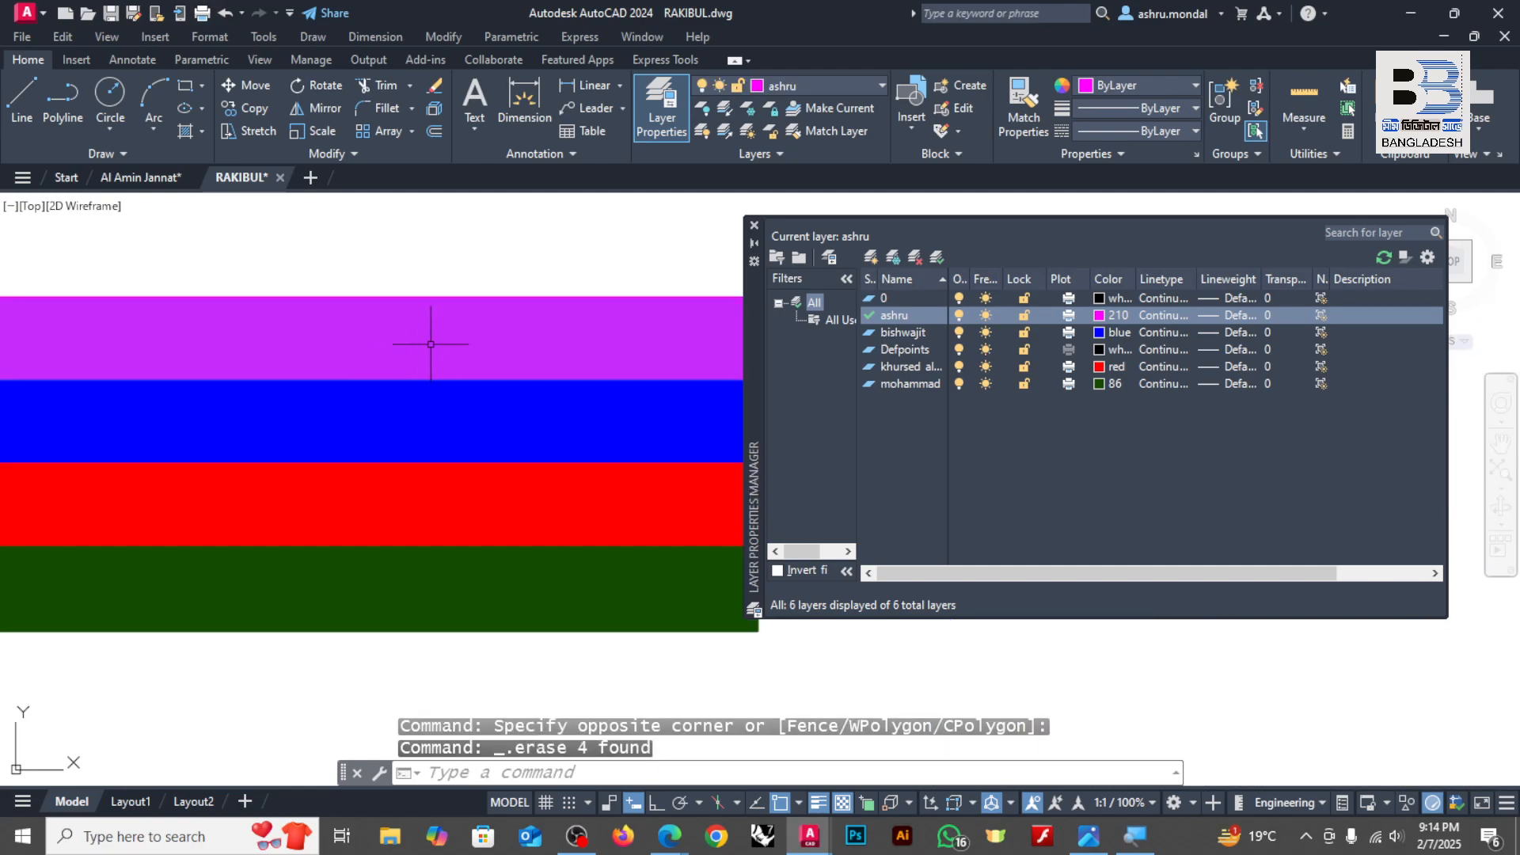
scroll(383, 339, down, 2)
scroll(311, 393, up, 2)
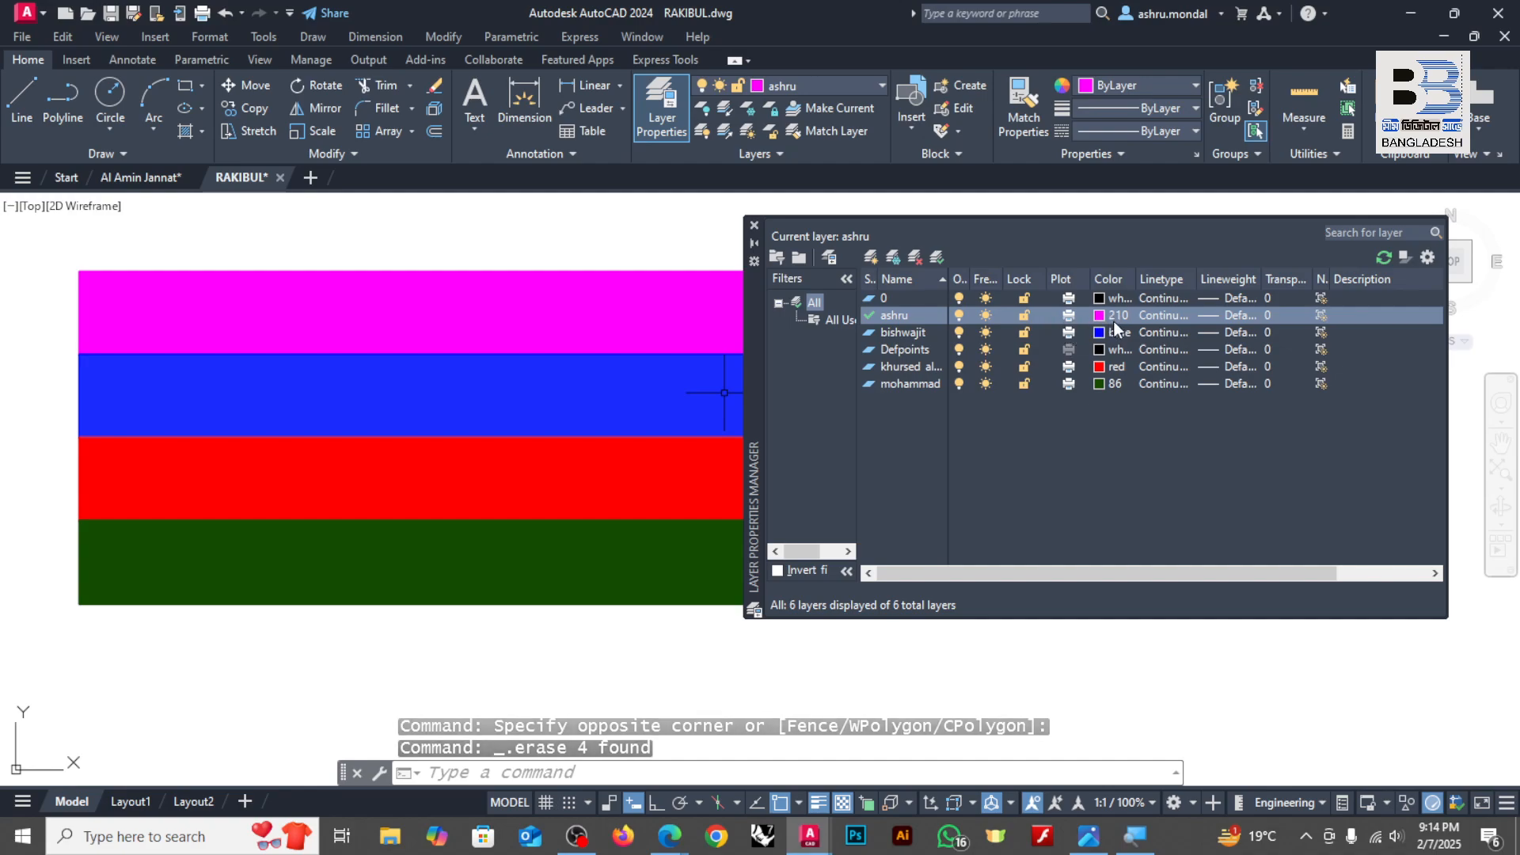
scroll(697, 379, down, 2)
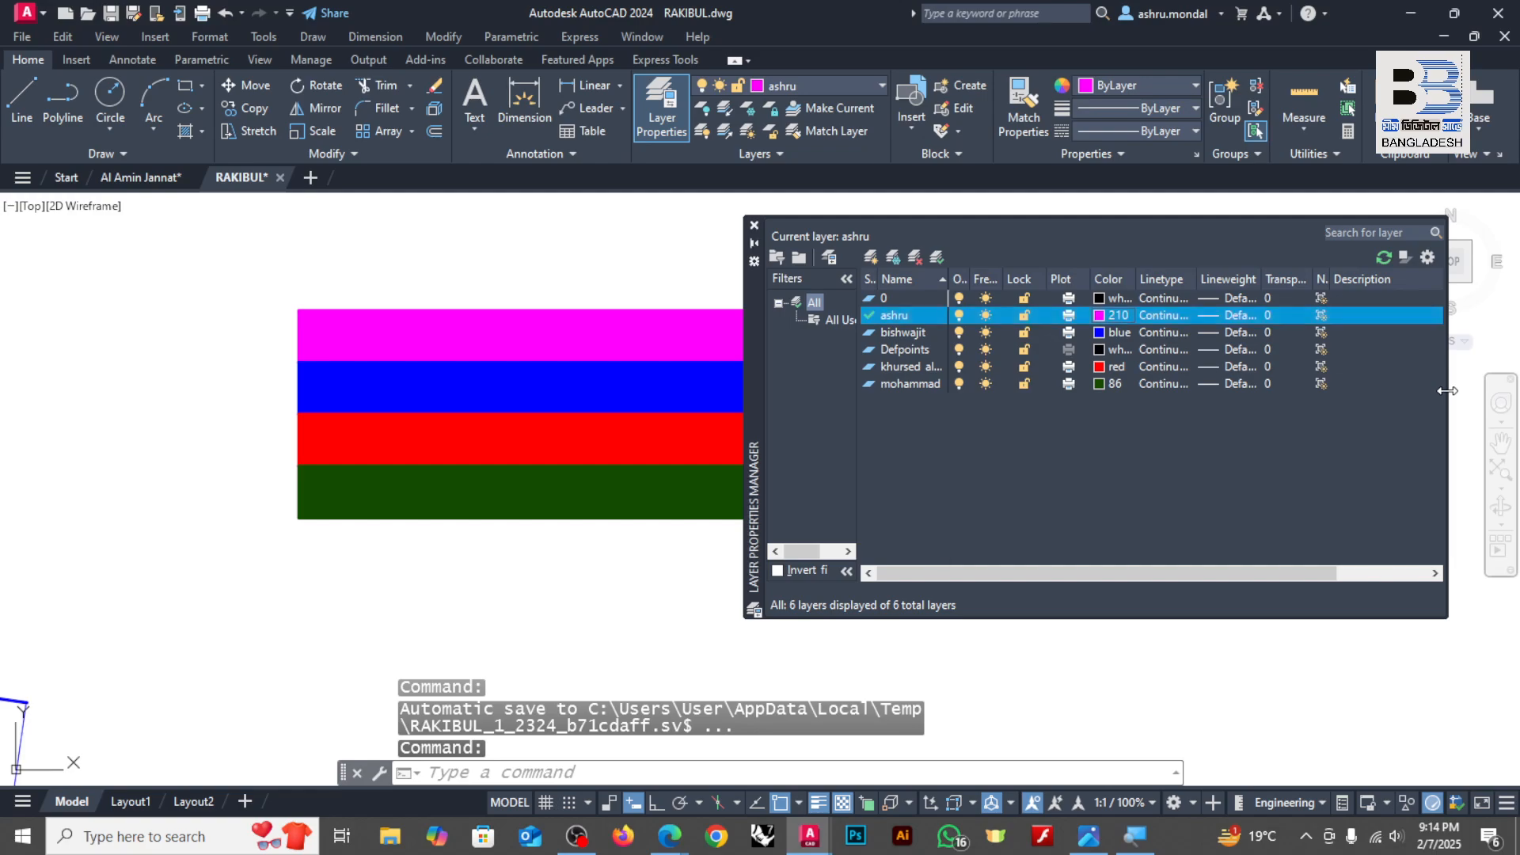
drag(1448, 396, 1187, 389)
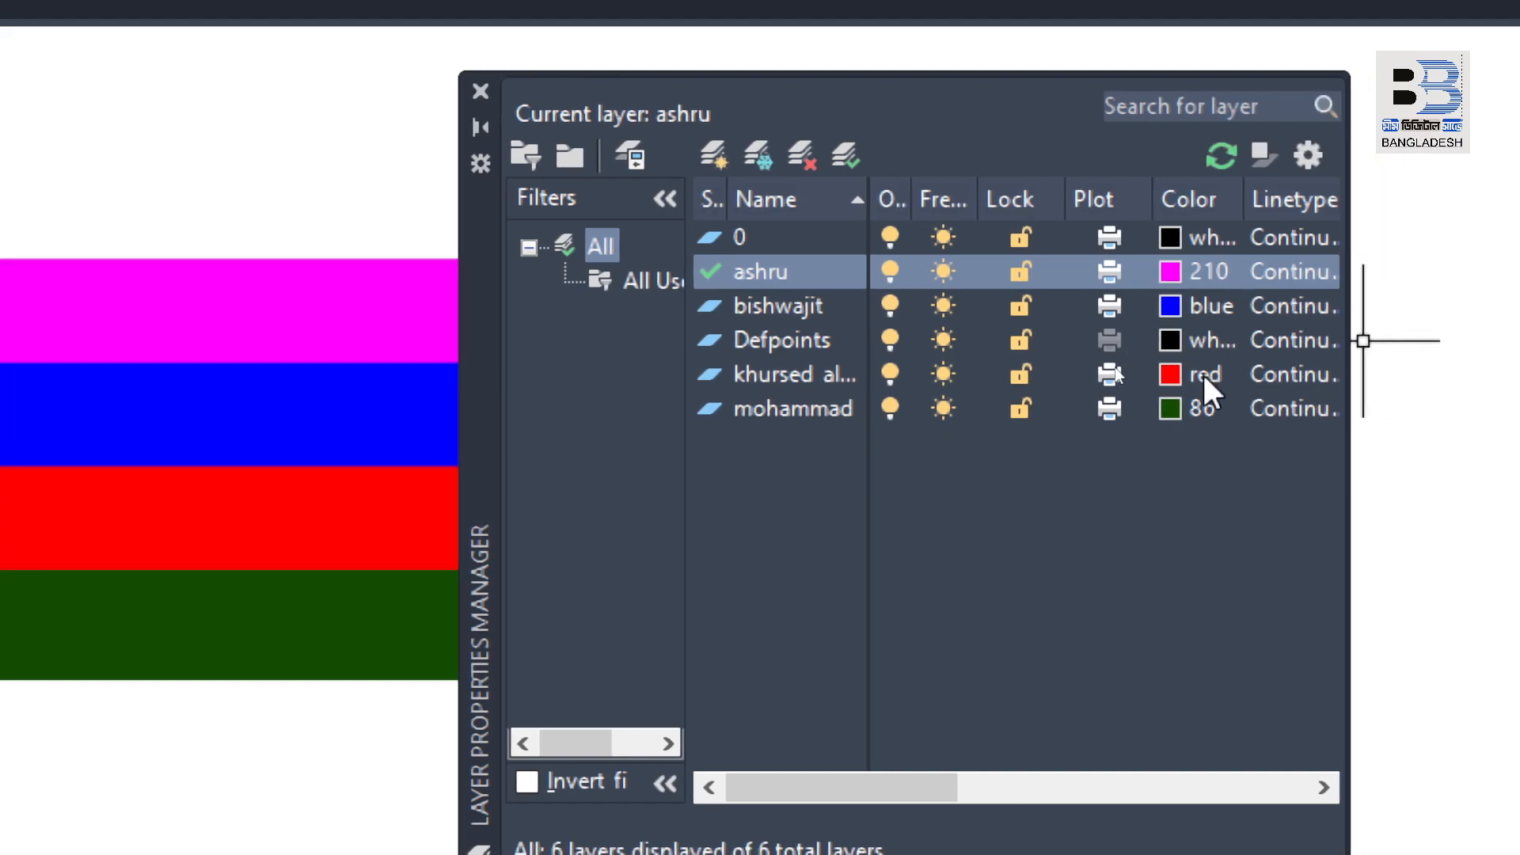
click(1171, 377)
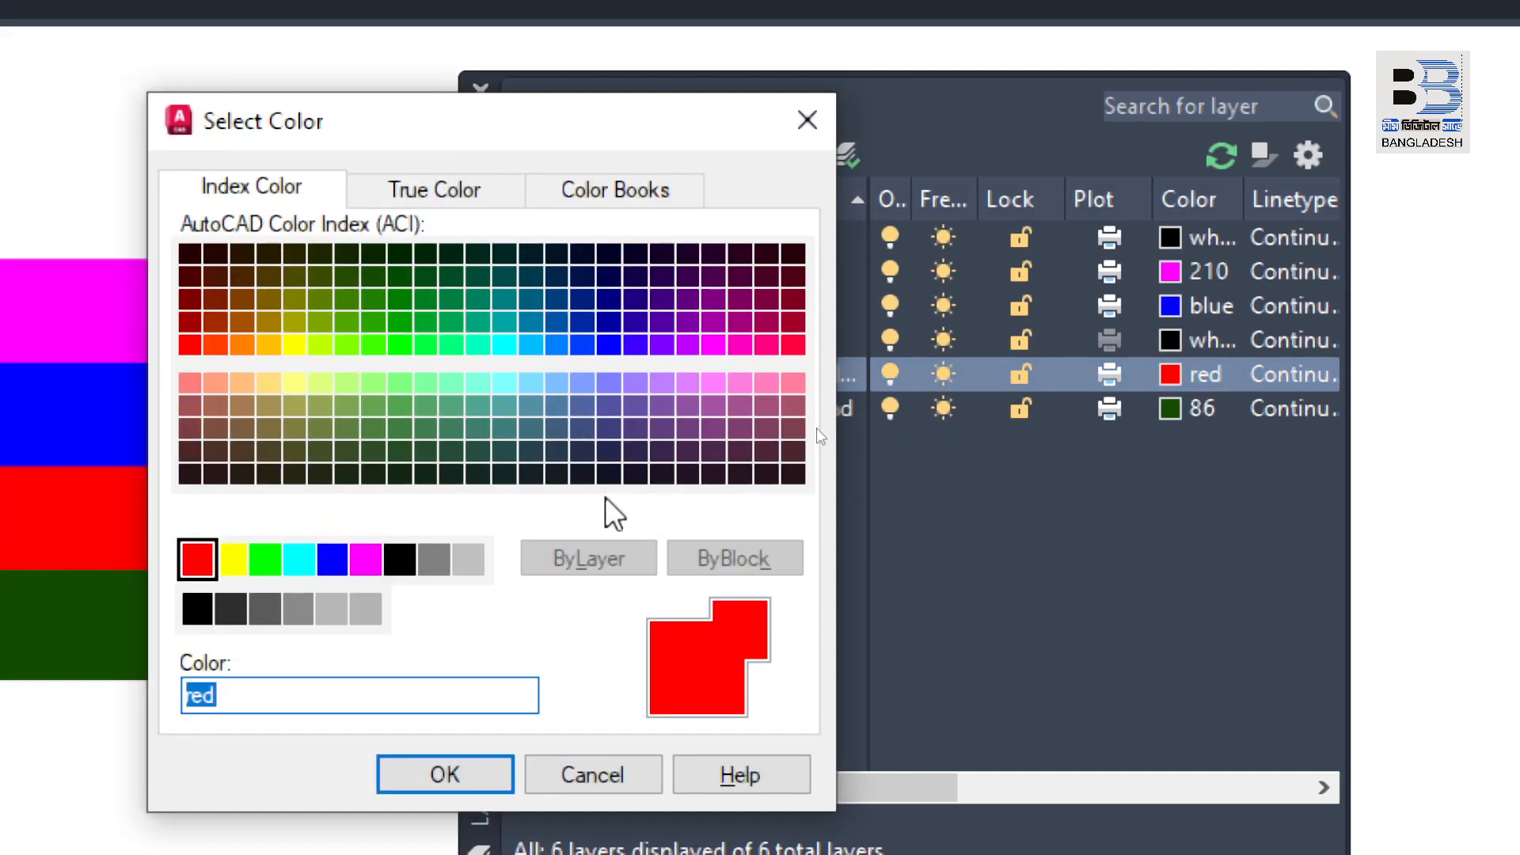
click(295, 344)
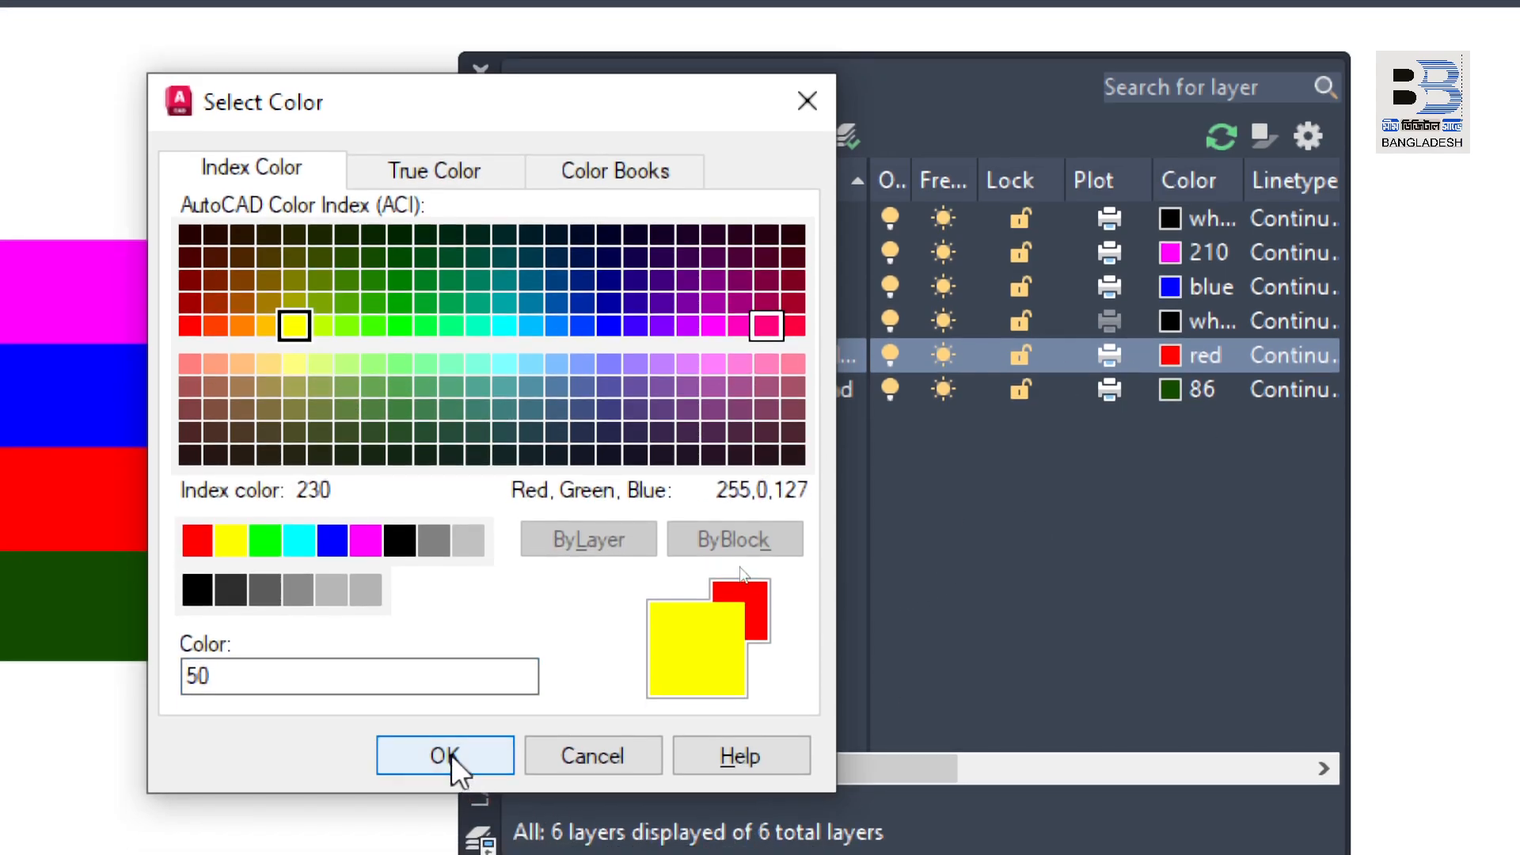
click(445, 756)
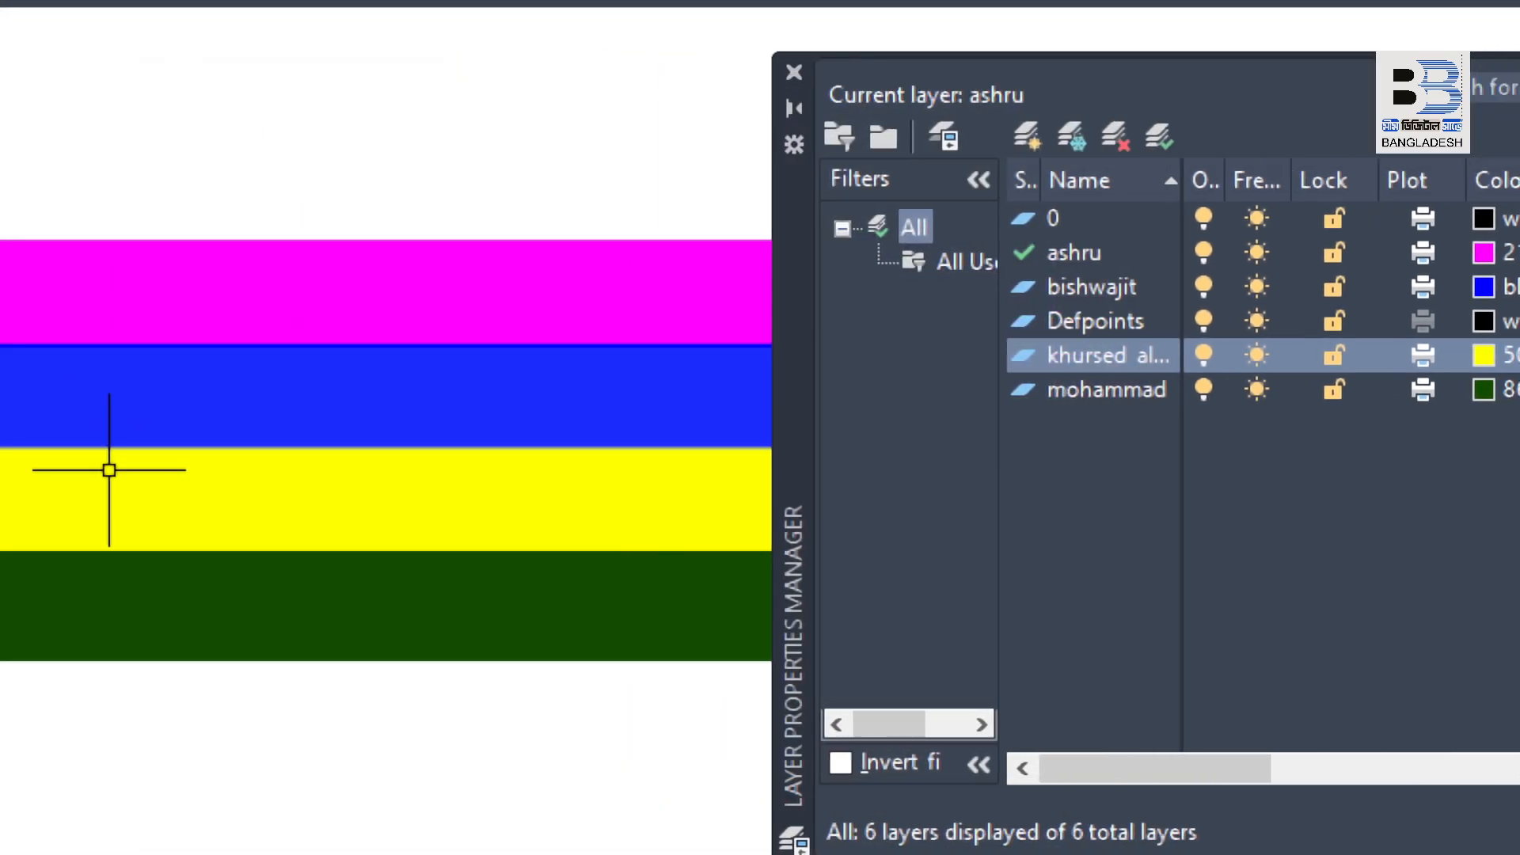
Step: Widen the layer manager to show the columns through Description and enlarge the Linetype column so its entries are fully readable
mouse_move(82, 472)
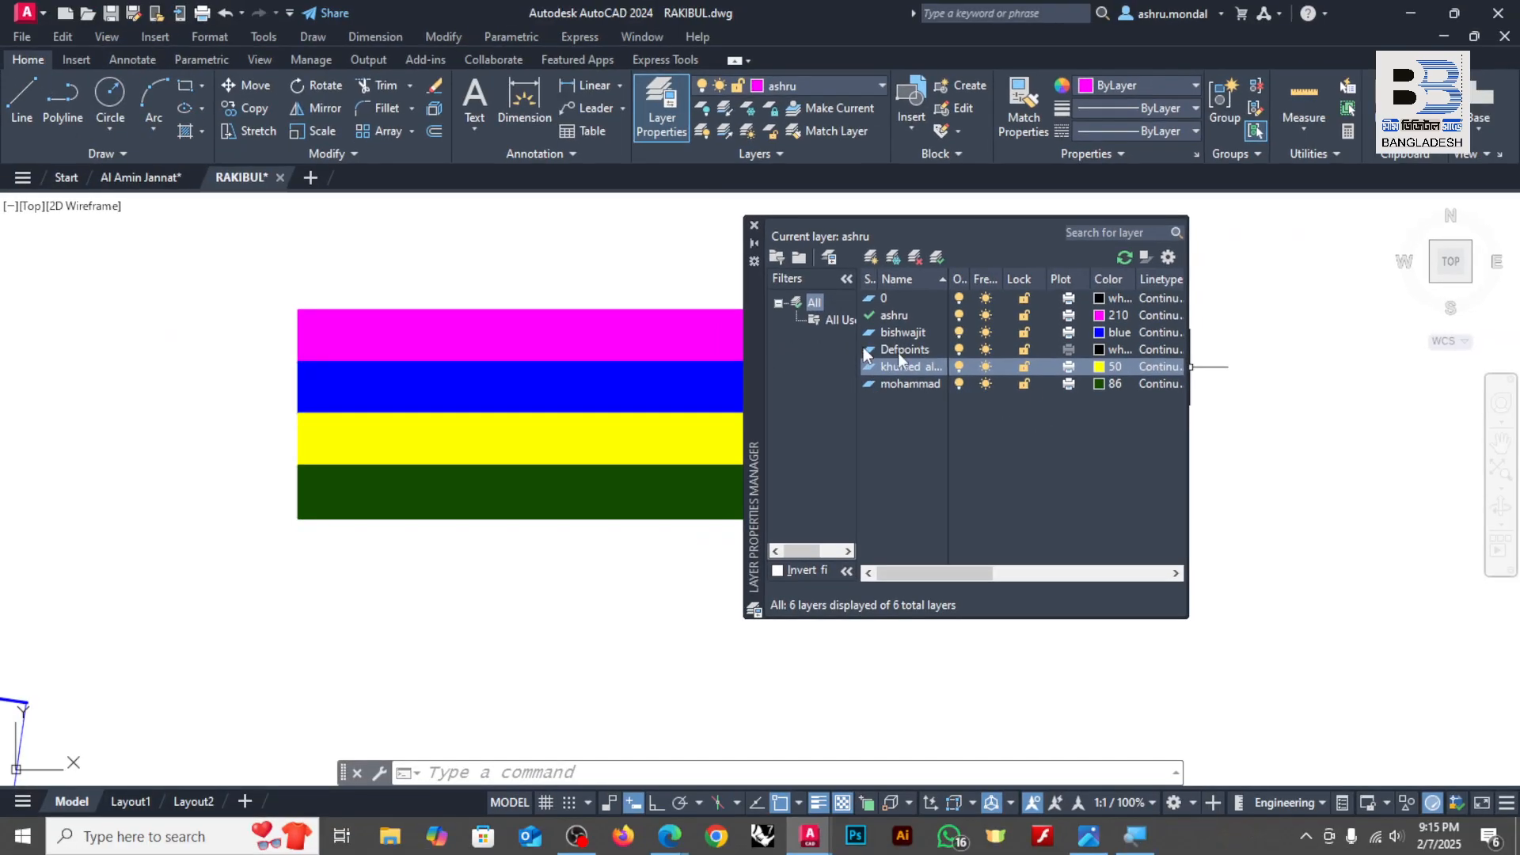
drag(1188, 420, 1437, 424)
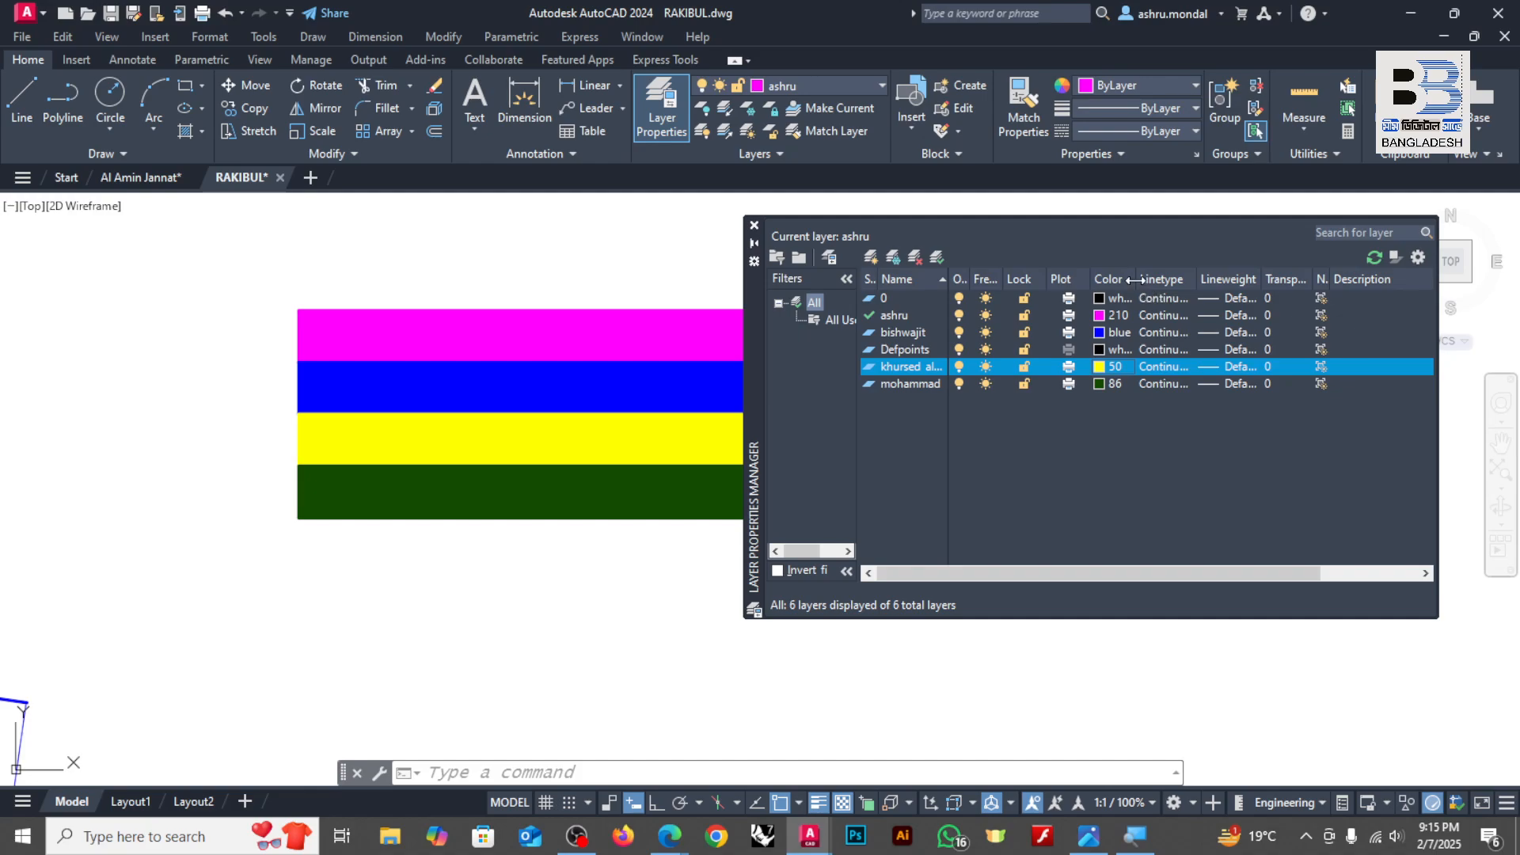
drag(1135, 279, 1220, 283)
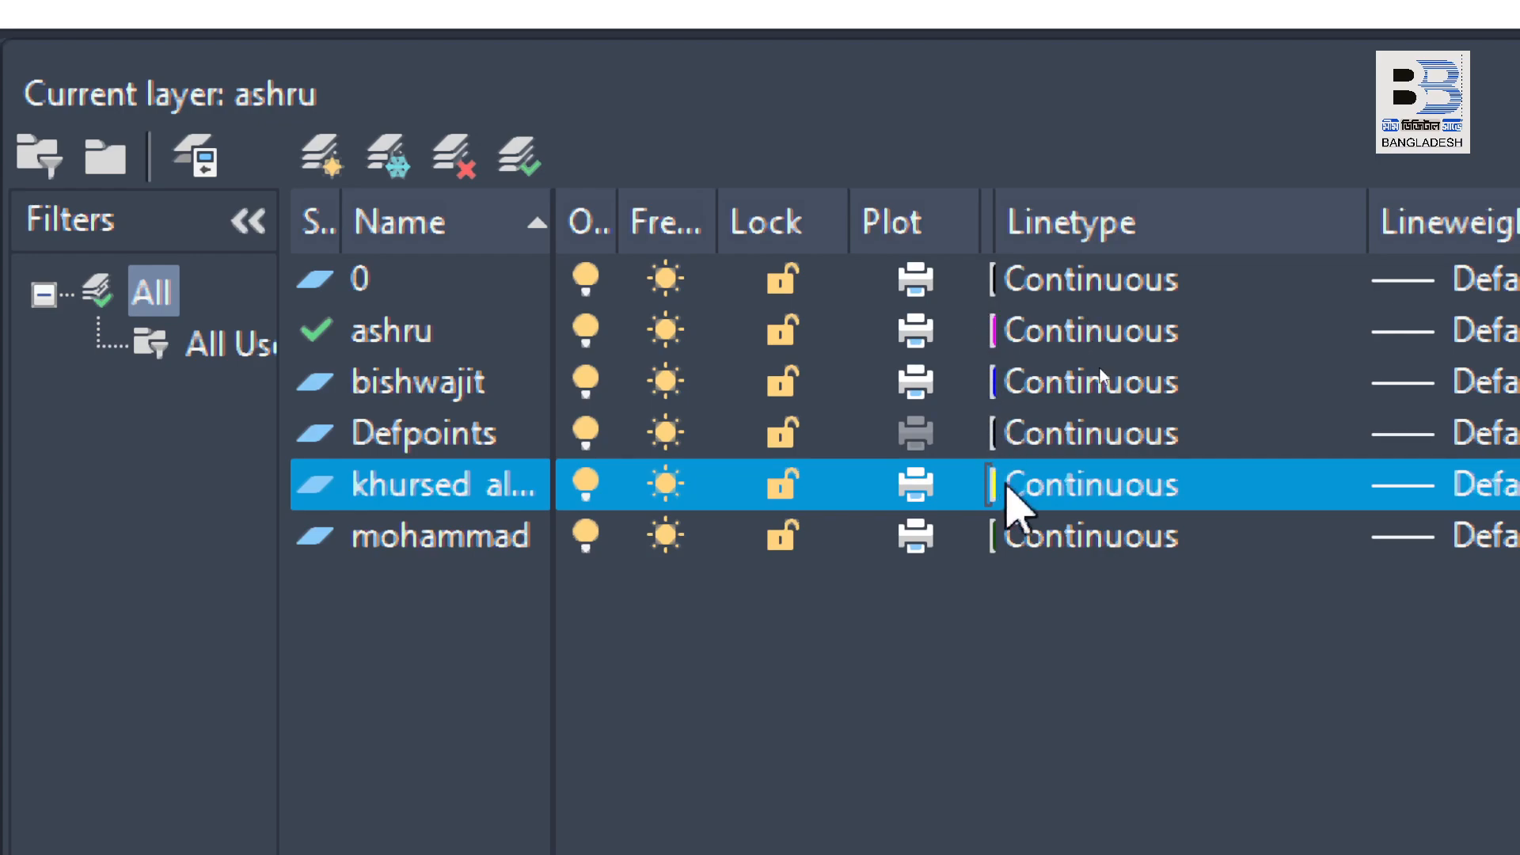
Step: Browse the linetypes available to load from acadiso.lin for the magenta person-named layer, without changing its linetype
click(1132, 327)
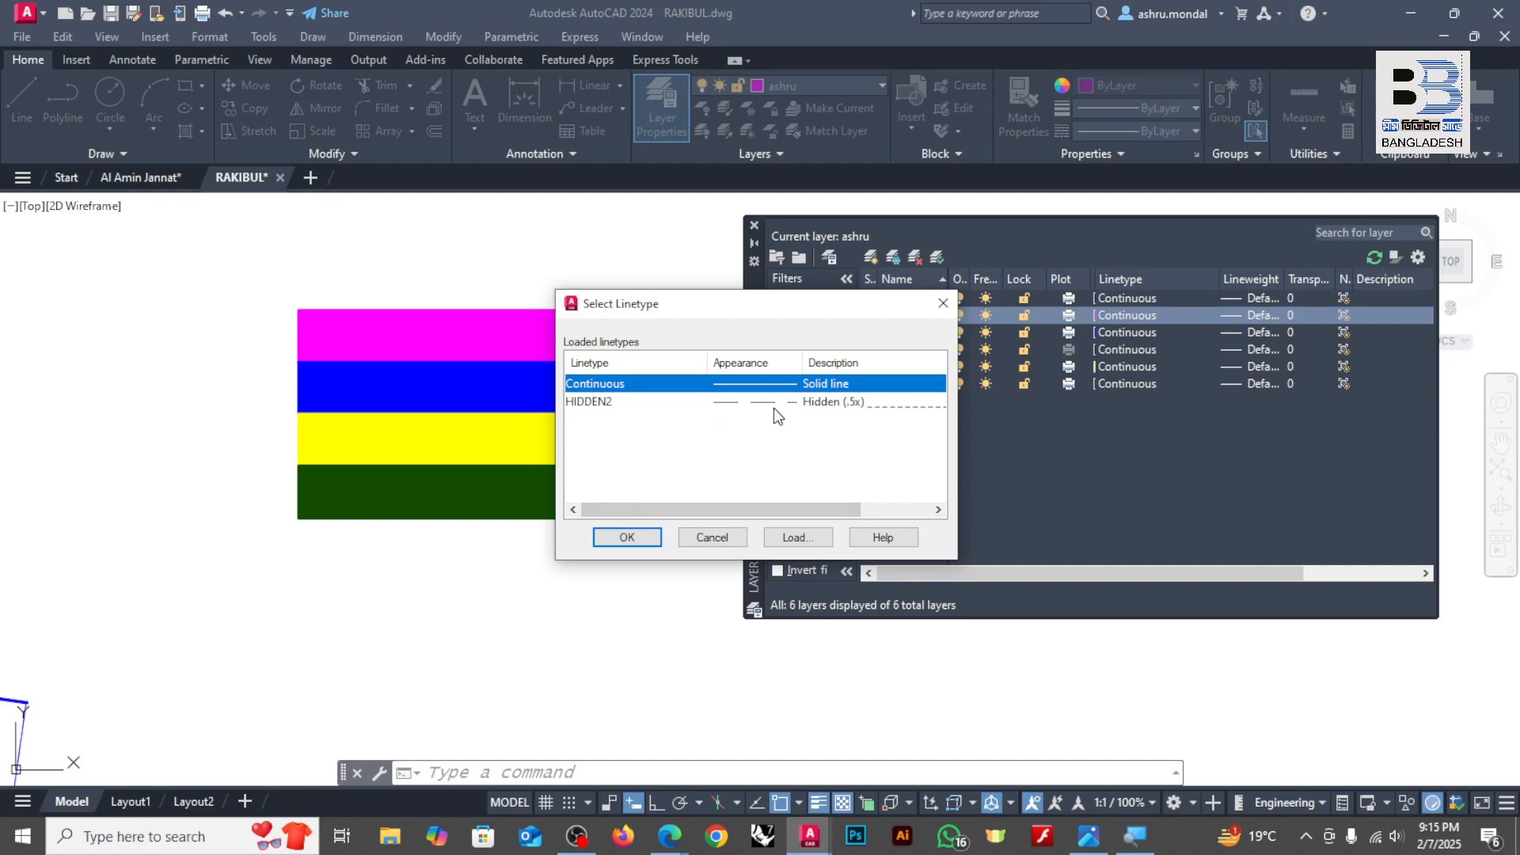
click(789, 536)
scroll(784, 436, down, 4)
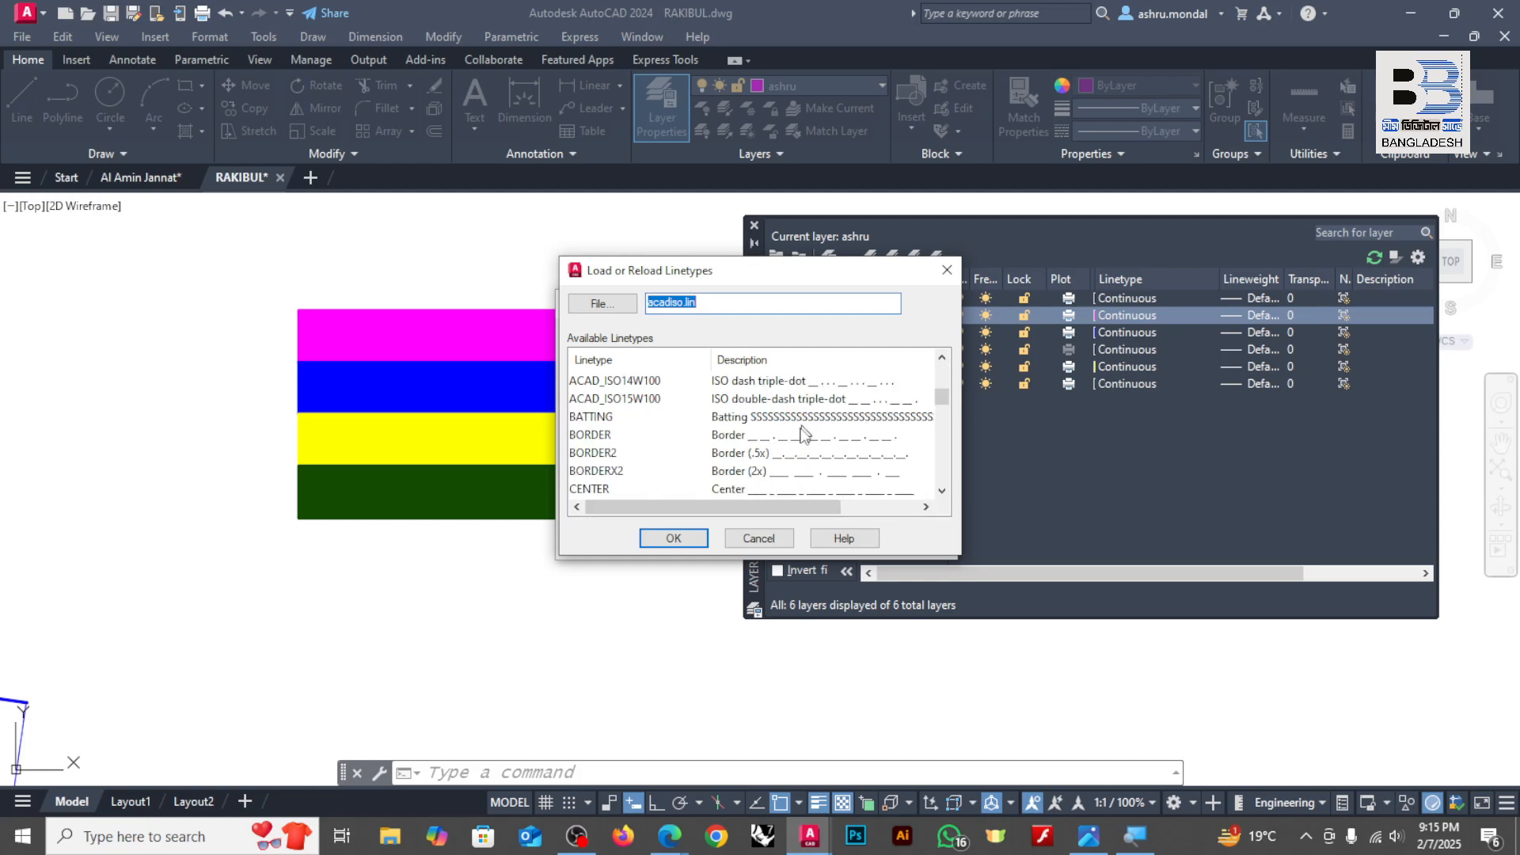
click(757, 538)
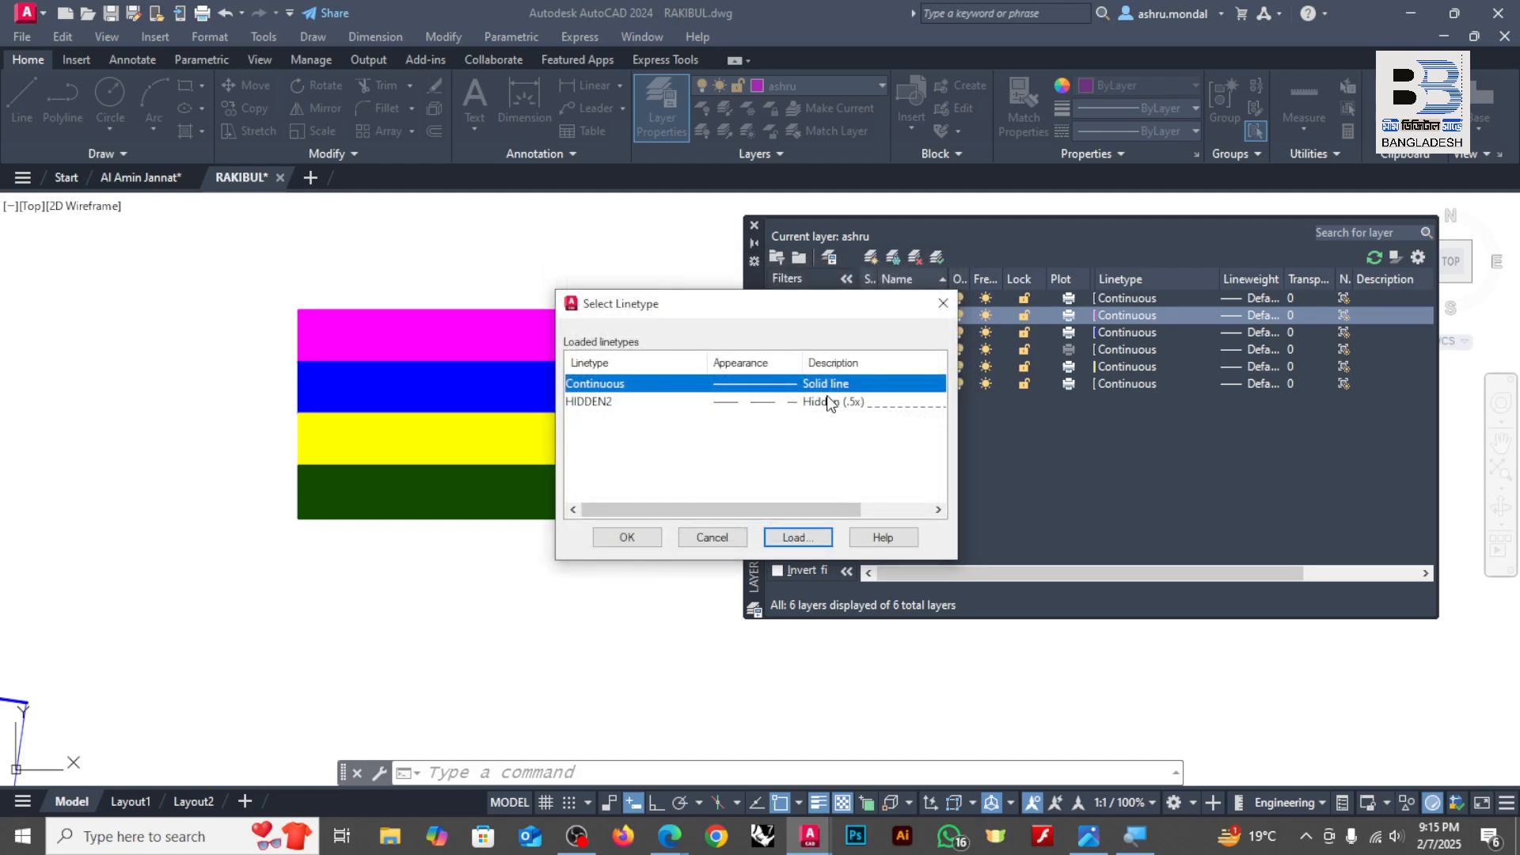
click(741, 537)
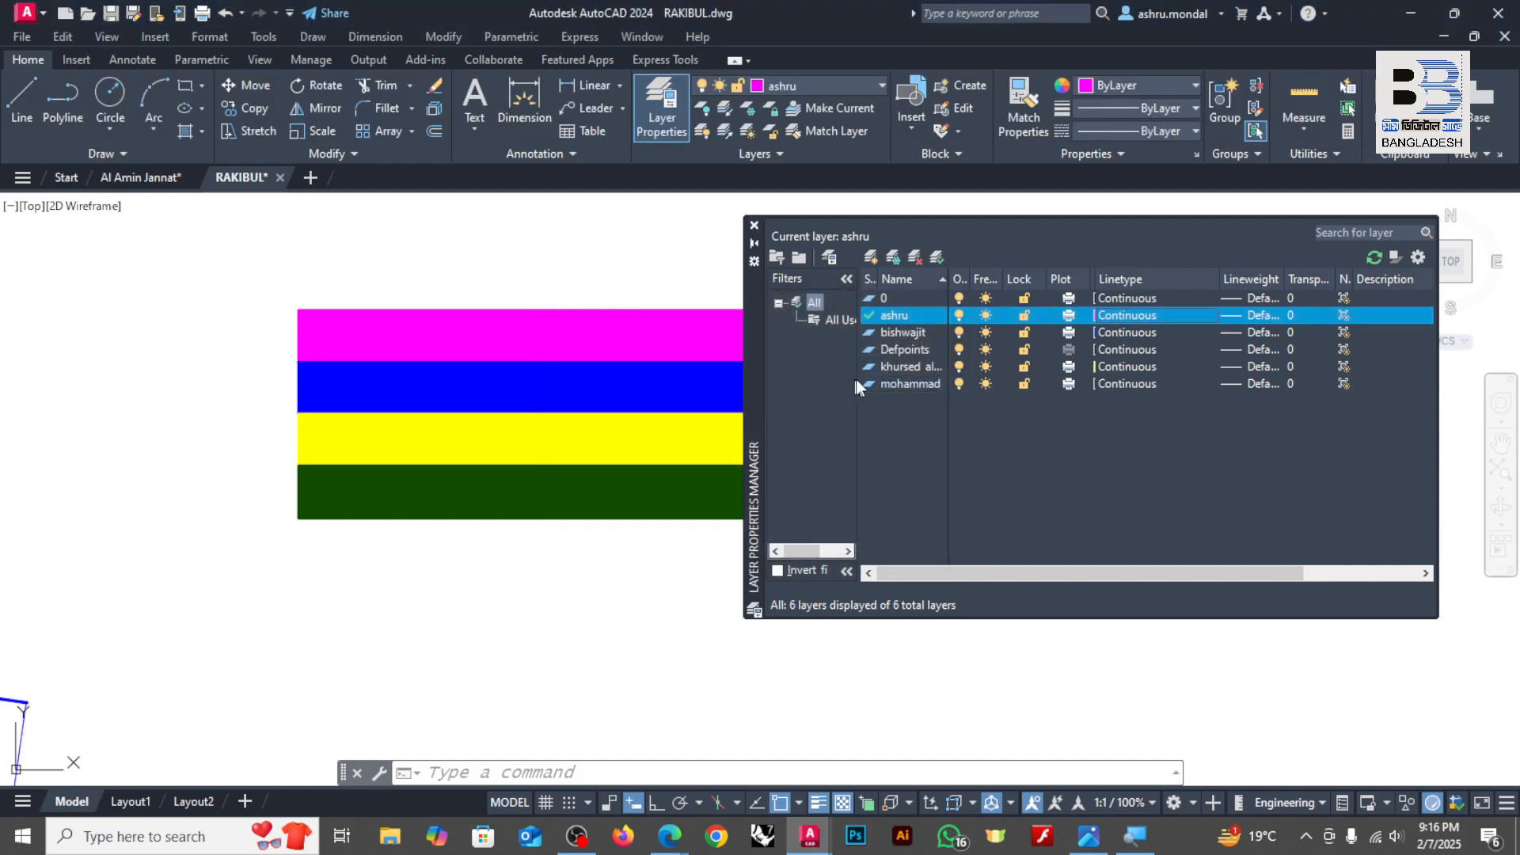
Step: Set the magenta person-named layer's linetype to HIDDEN2
click(1123, 319)
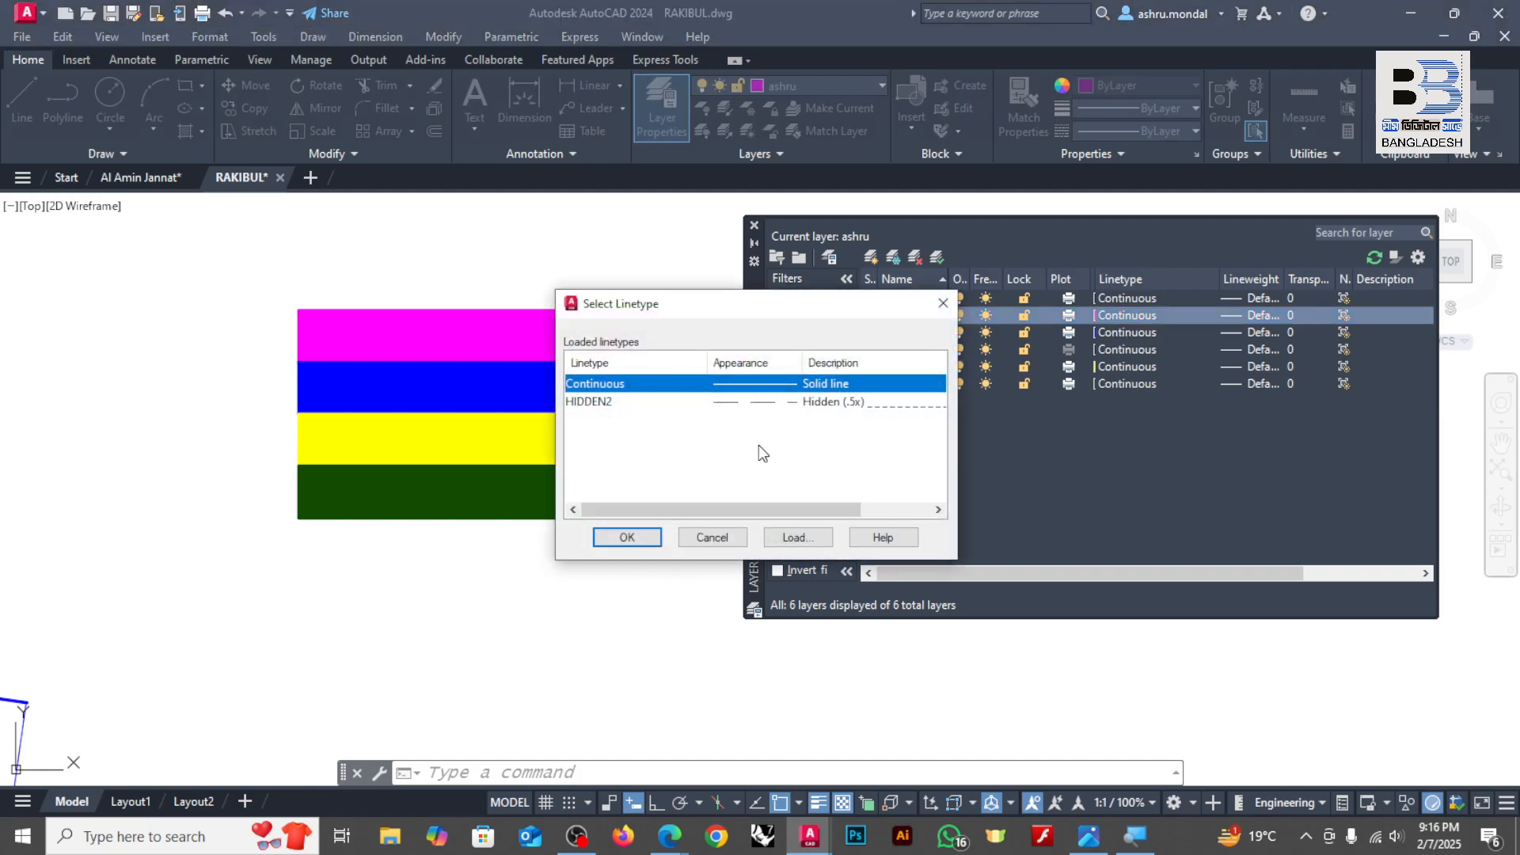
click(821, 405)
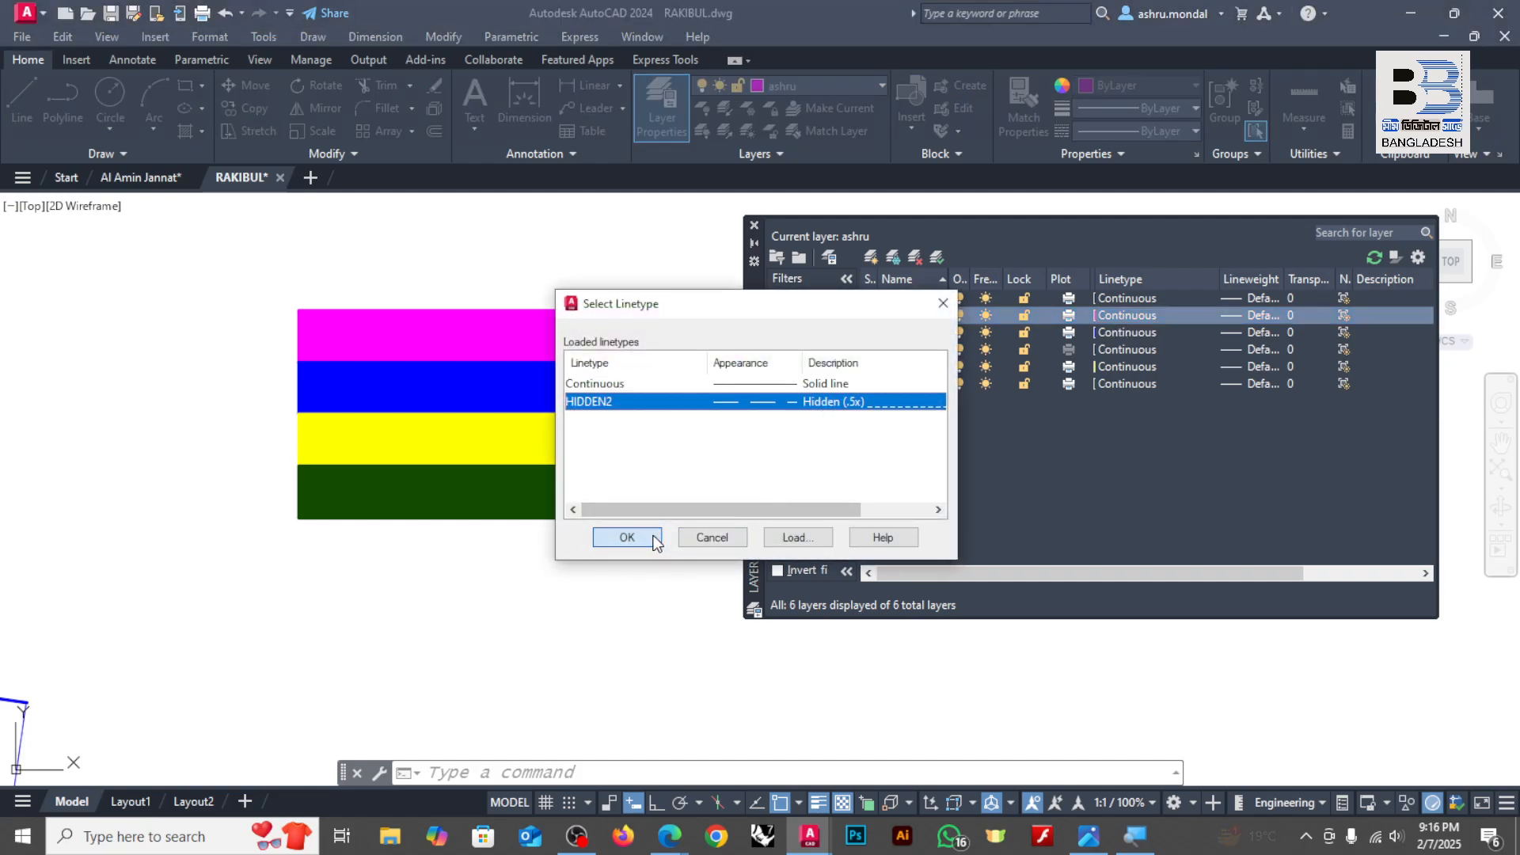
click(630, 538)
Step: Draw a single nearly horizontal line below the dark green bar on the current magenta layer
click(21, 99)
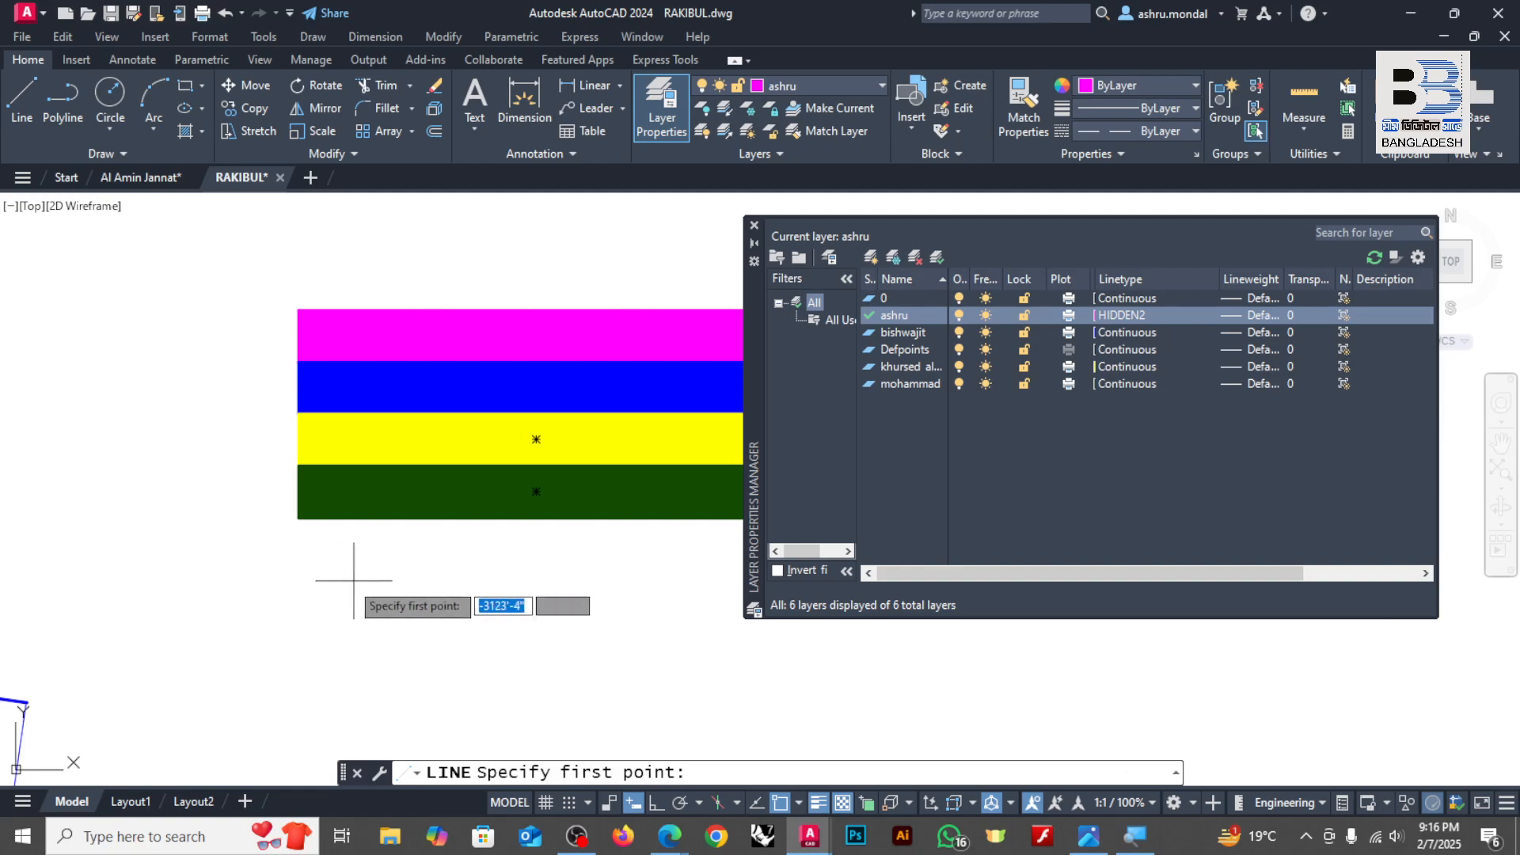
click(311, 590)
click(694, 581)
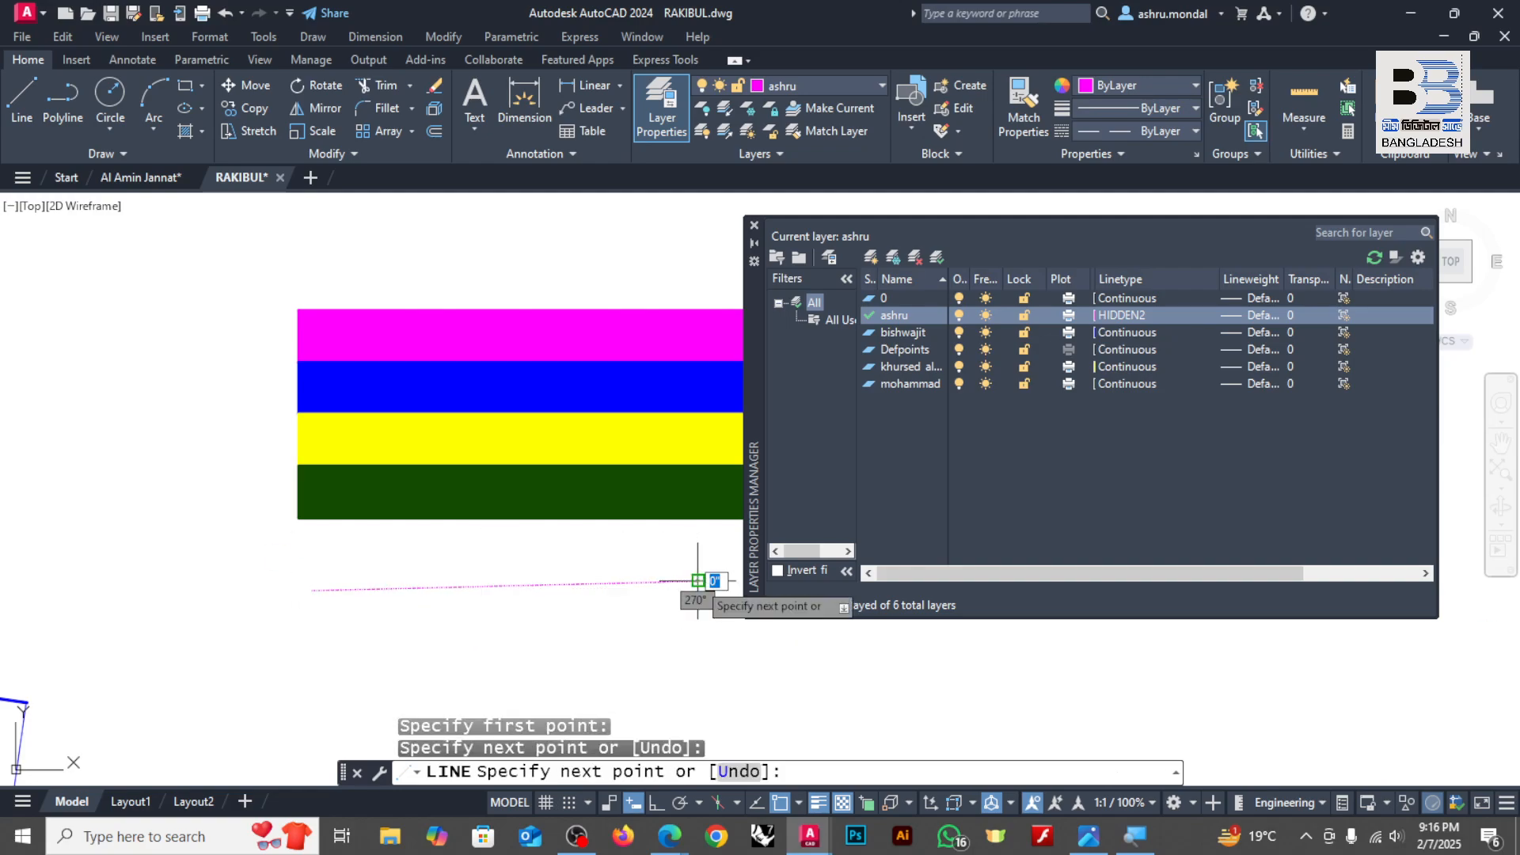
key(Return)
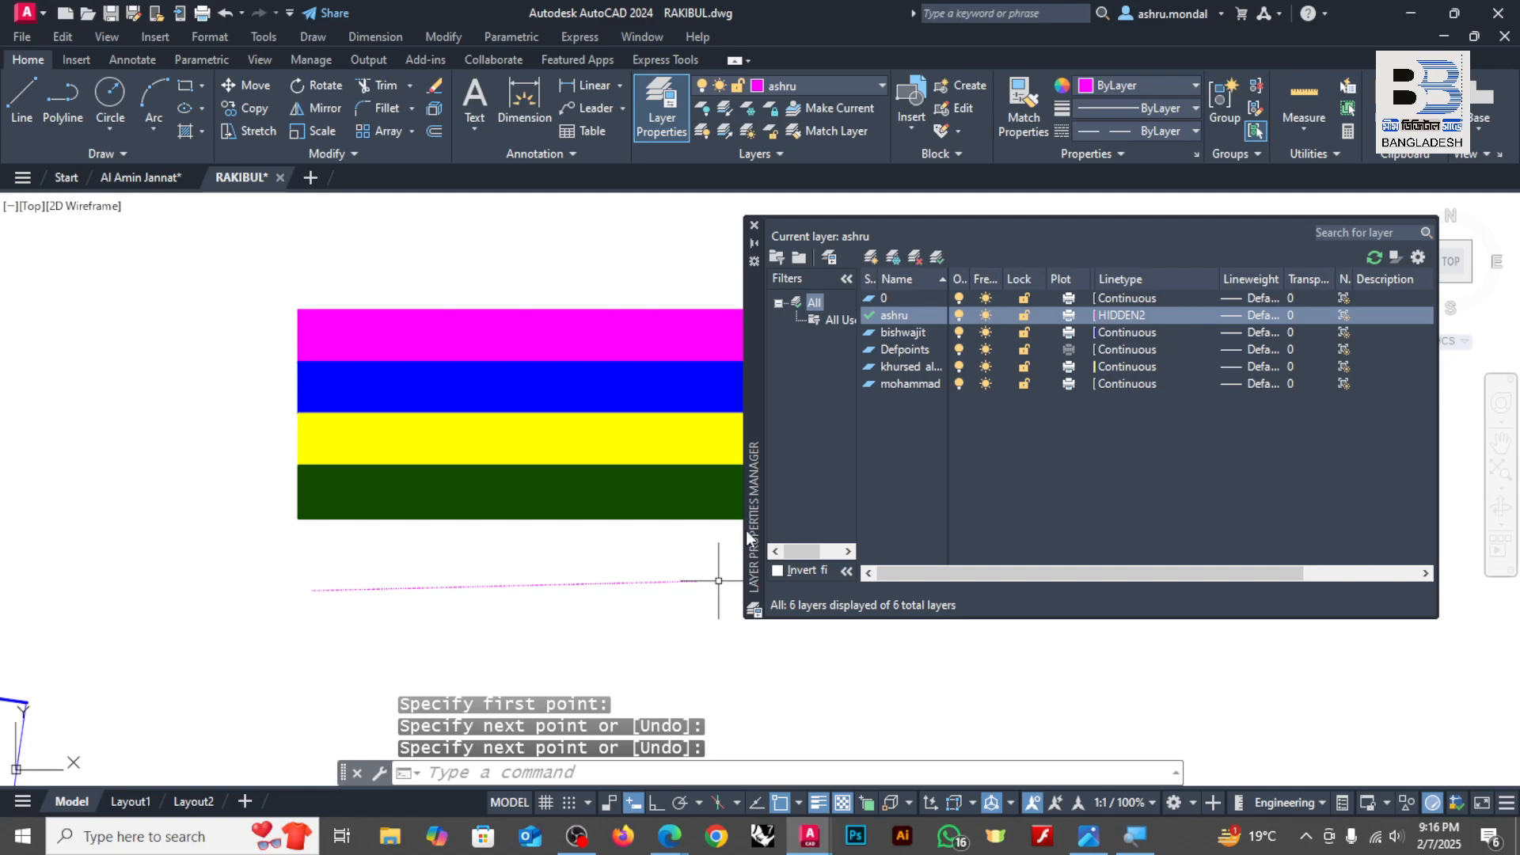
scroll(526, 550, up, 5)
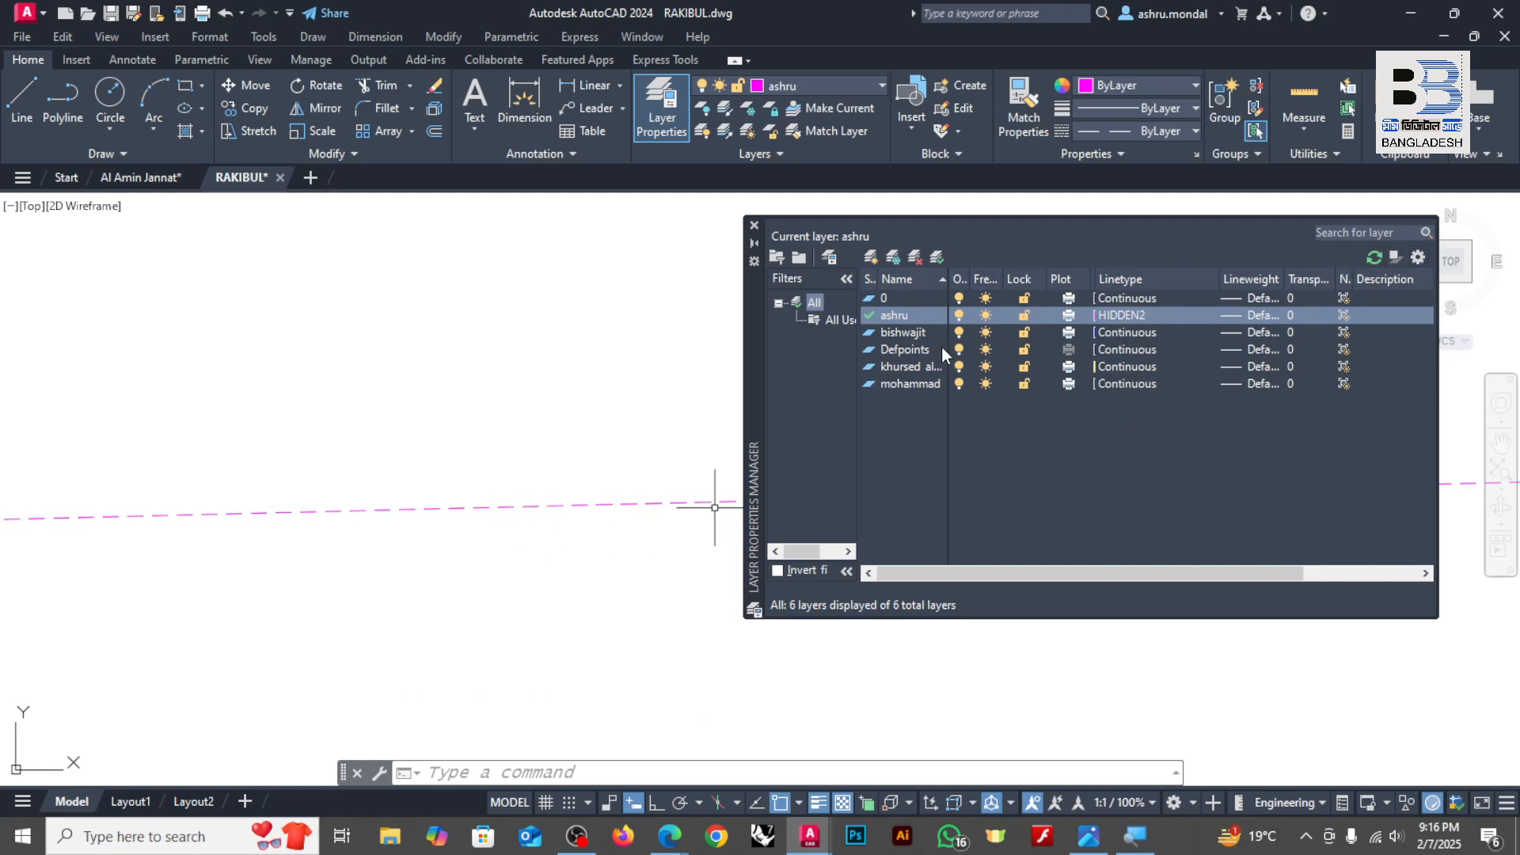
Step: Make the blue person-named layer current and draw a nearly horizontal line just below the dashed magenta line
double_click(872, 333)
scroll(636, 408, down, 5)
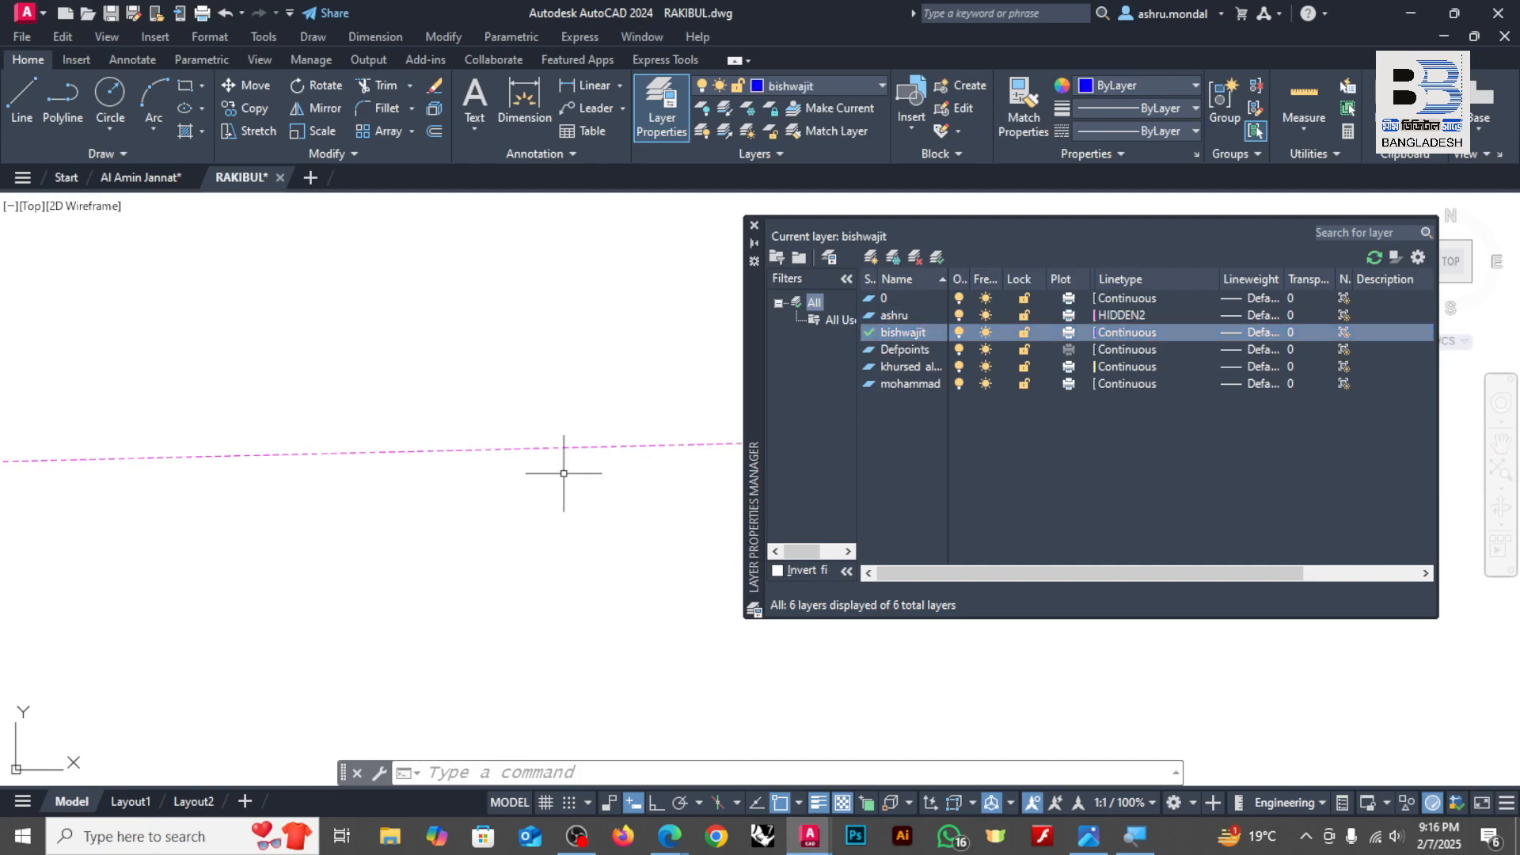
scroll(496, 485, down, 4)
scroll(497, 485, up, 3)
click(23, 99)
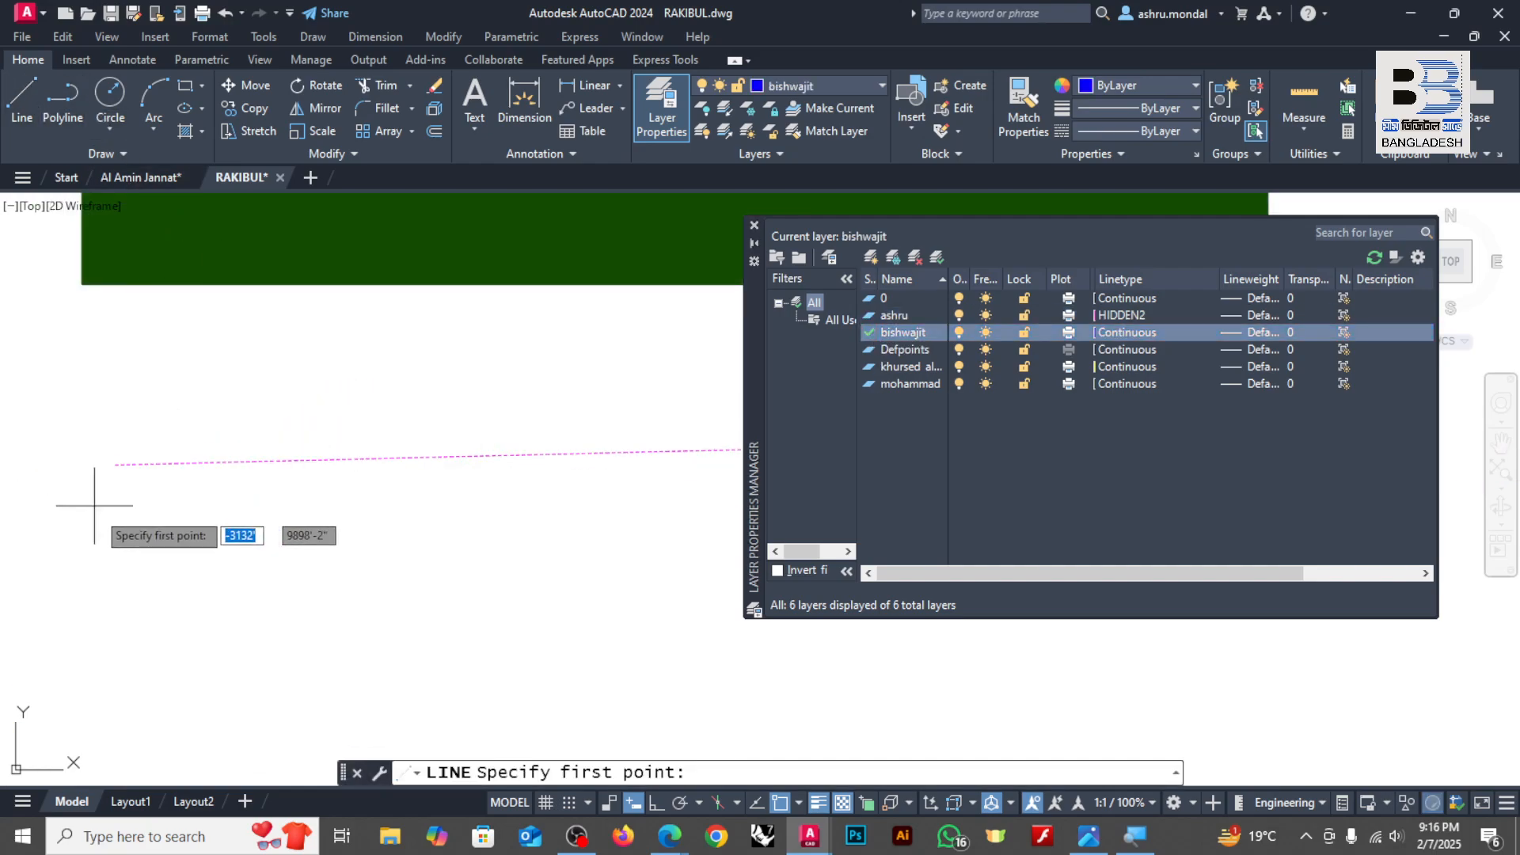
click(100, 521)
click(718, 513)
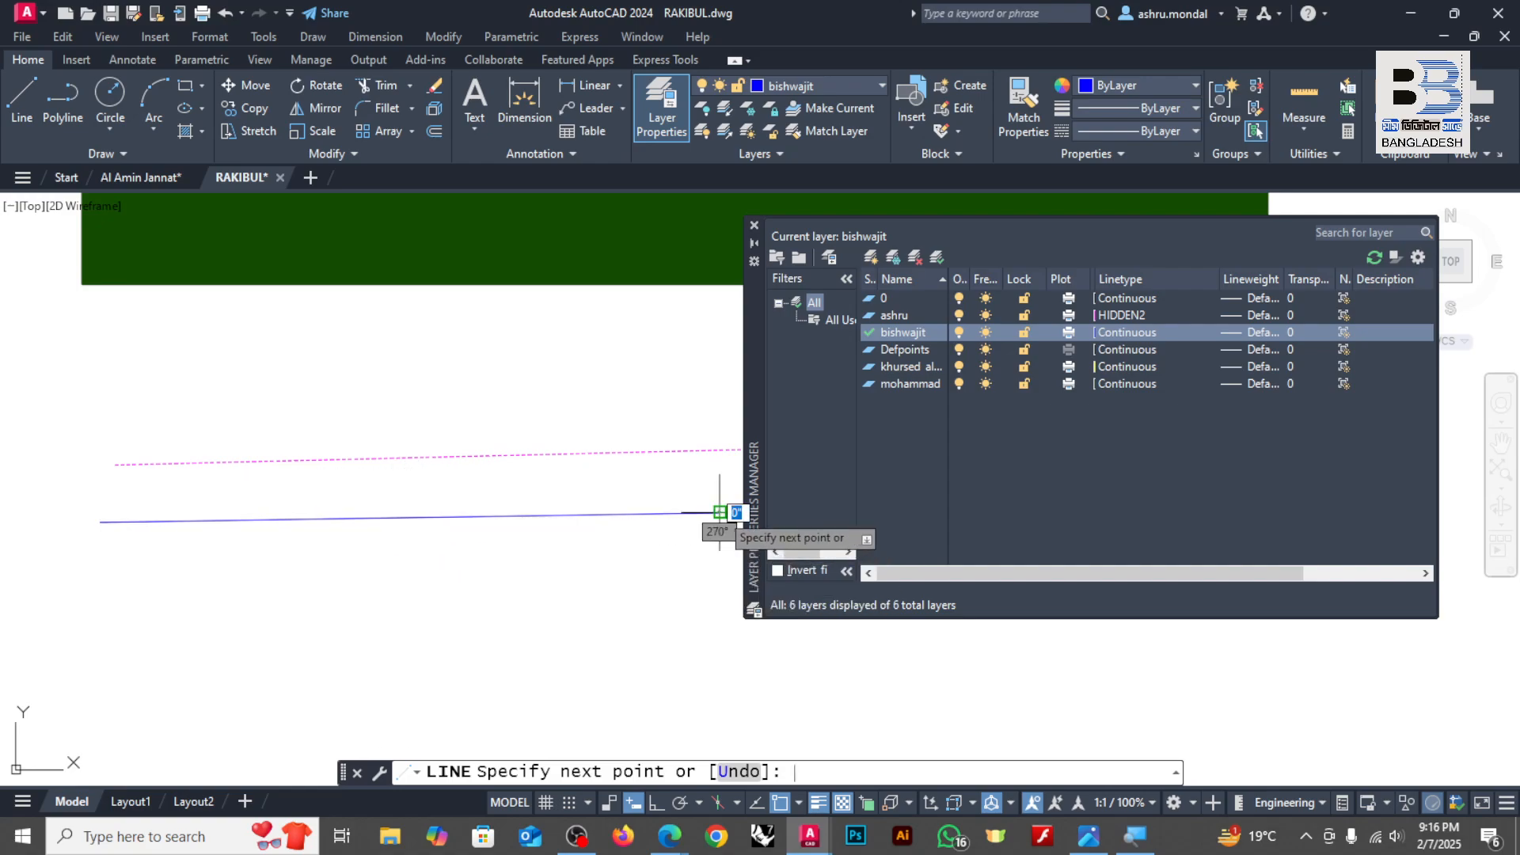
key(Return)
scroll(567, 441, up, 4)
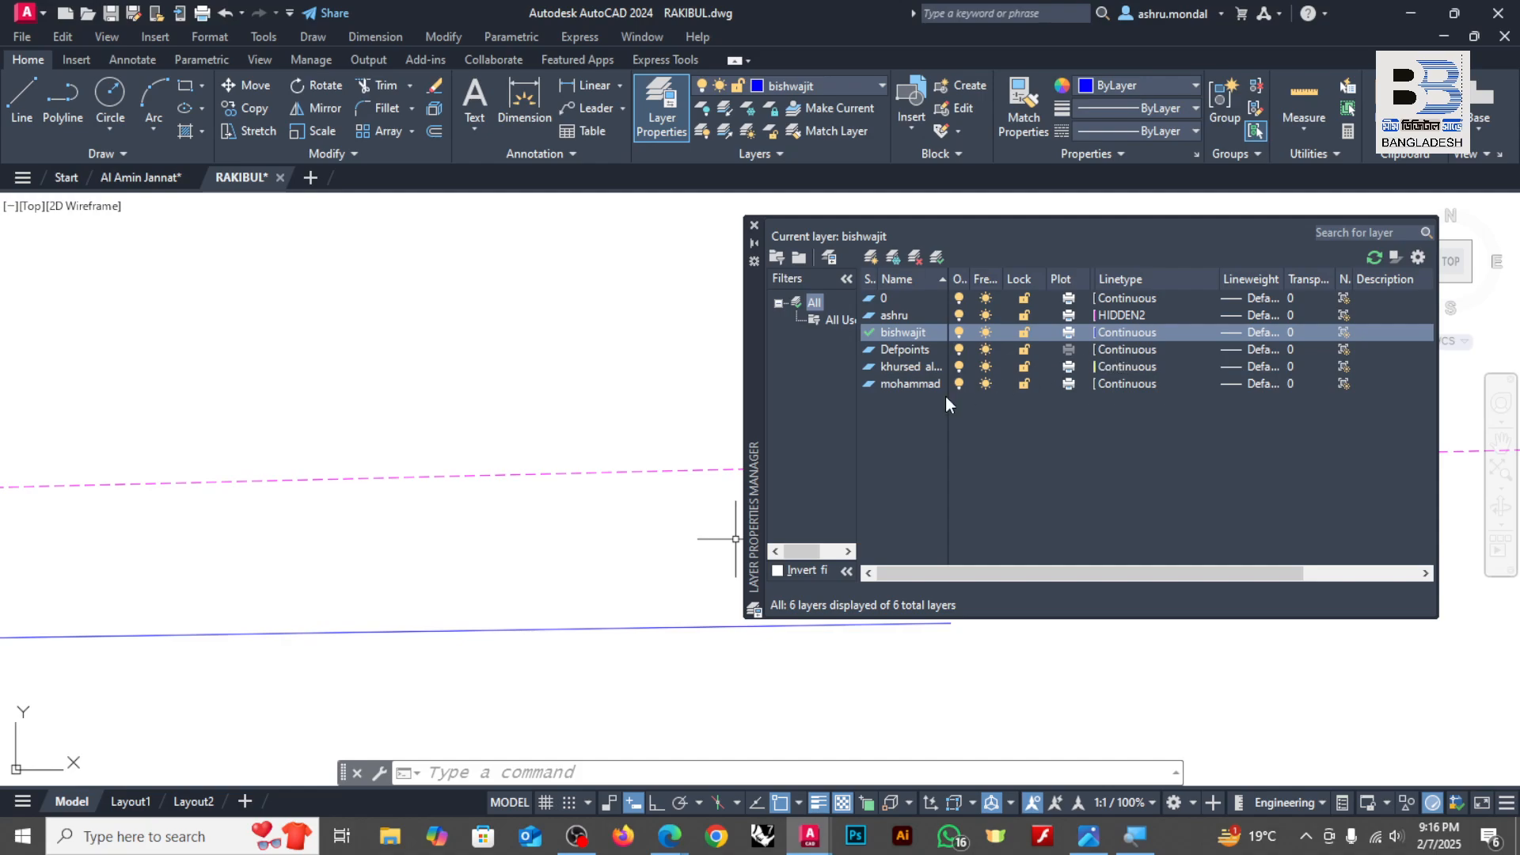
Step: Load the ZIGZAG linetype from acadiso.lin, keeping HIDDEN2 selected for the magenta layer
click(1147, 315)
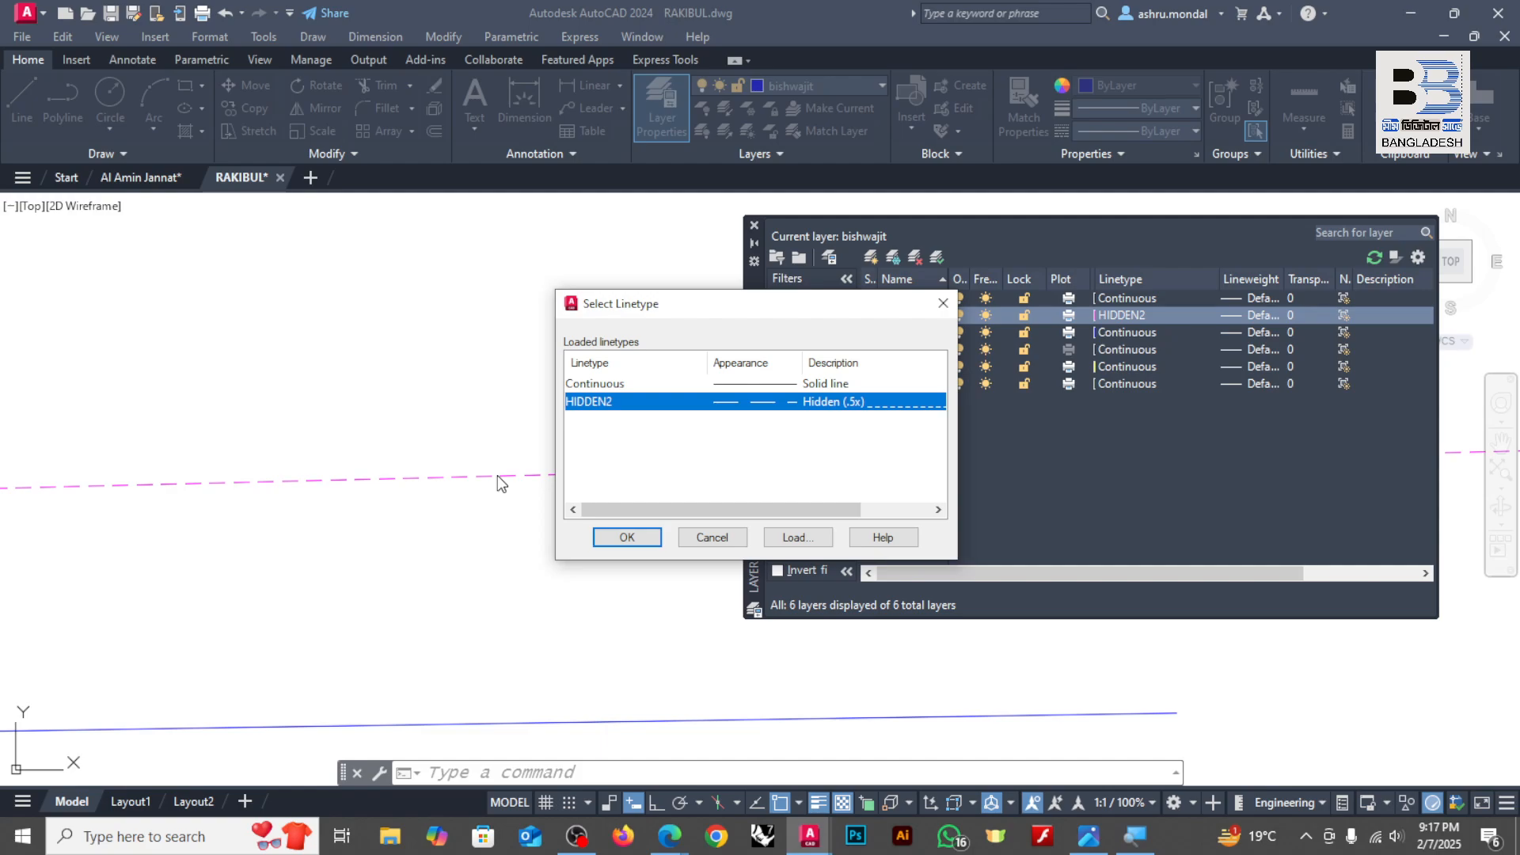
click(794, 537)
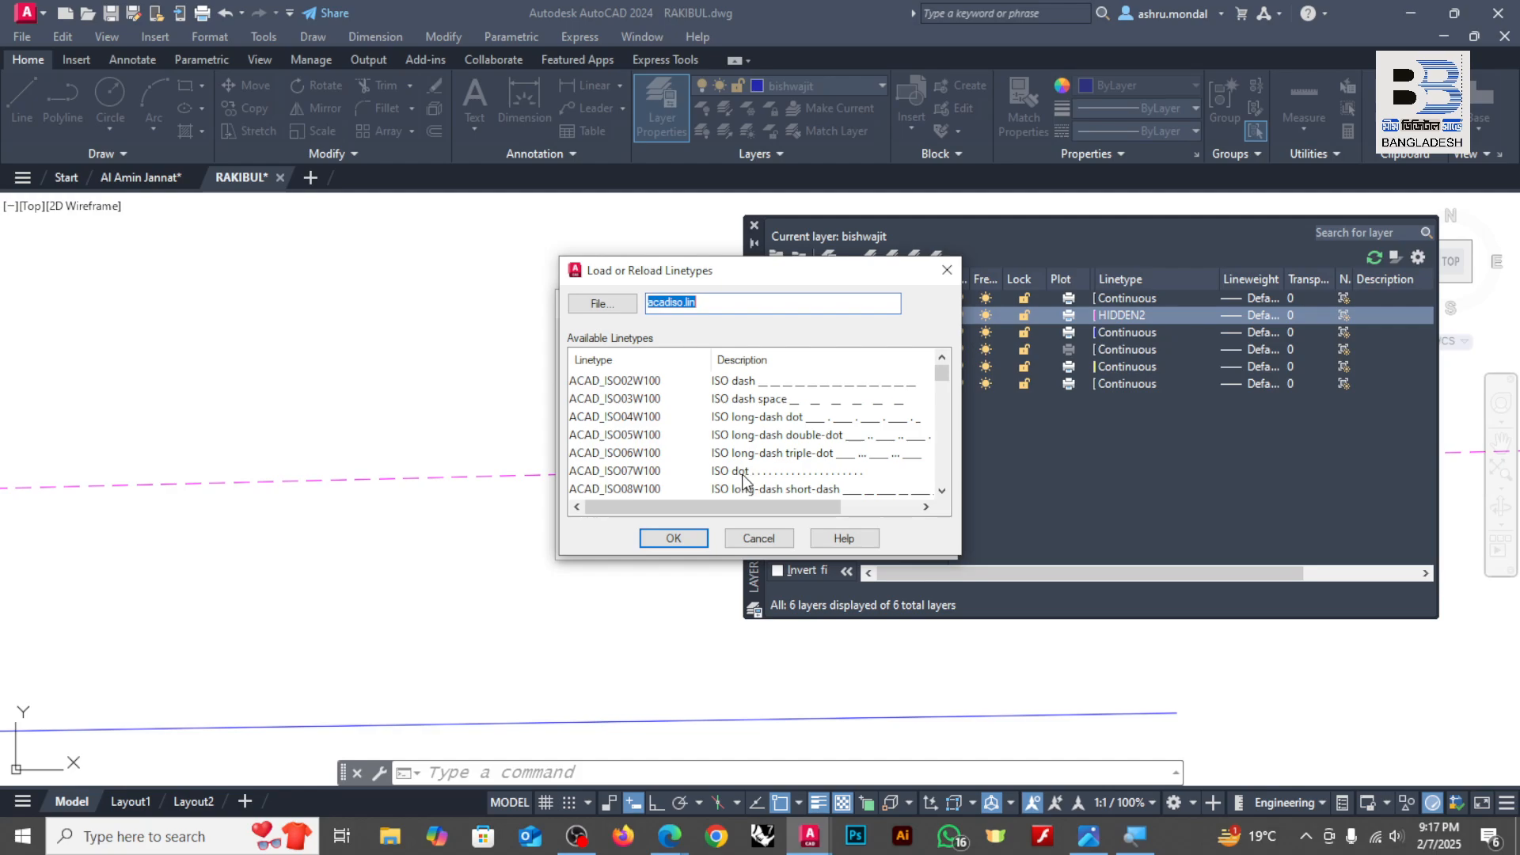
scroll(798, 450, down, 12)
scroll(798, 449, down, 5)
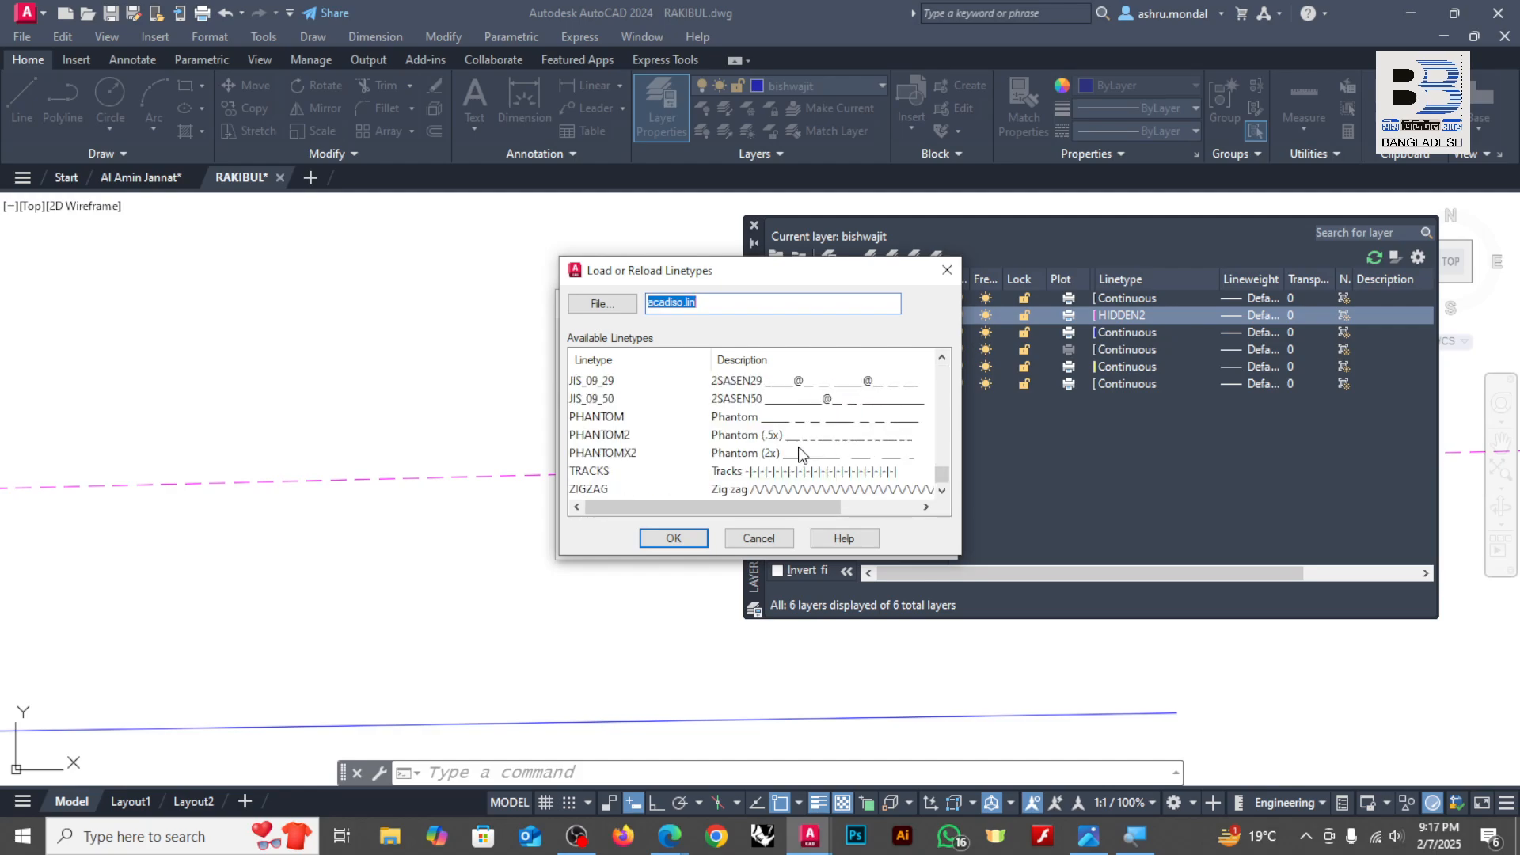
click(788, 489)
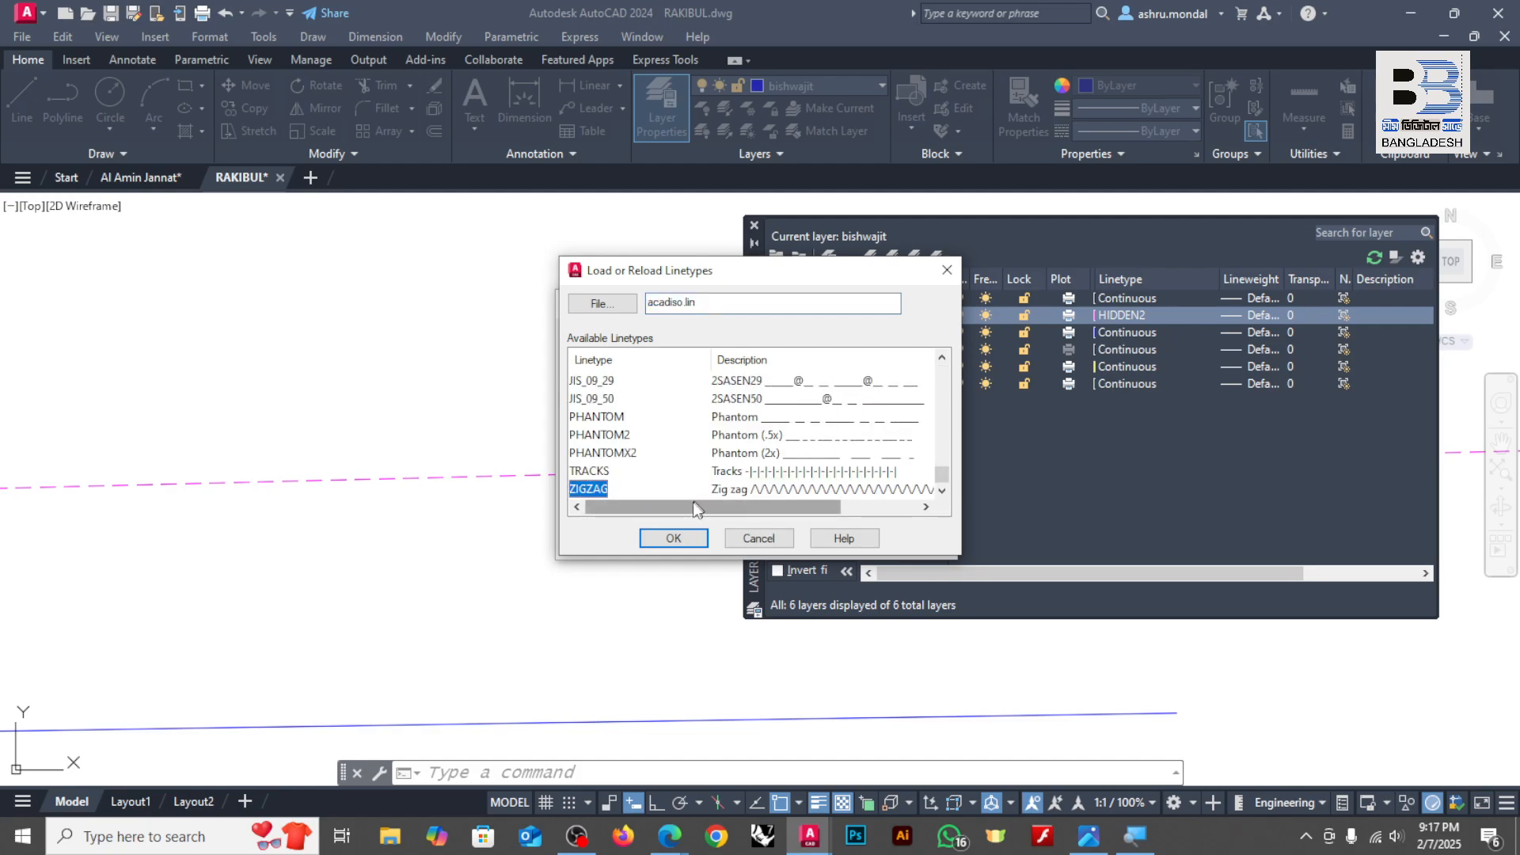
click(675, 538)
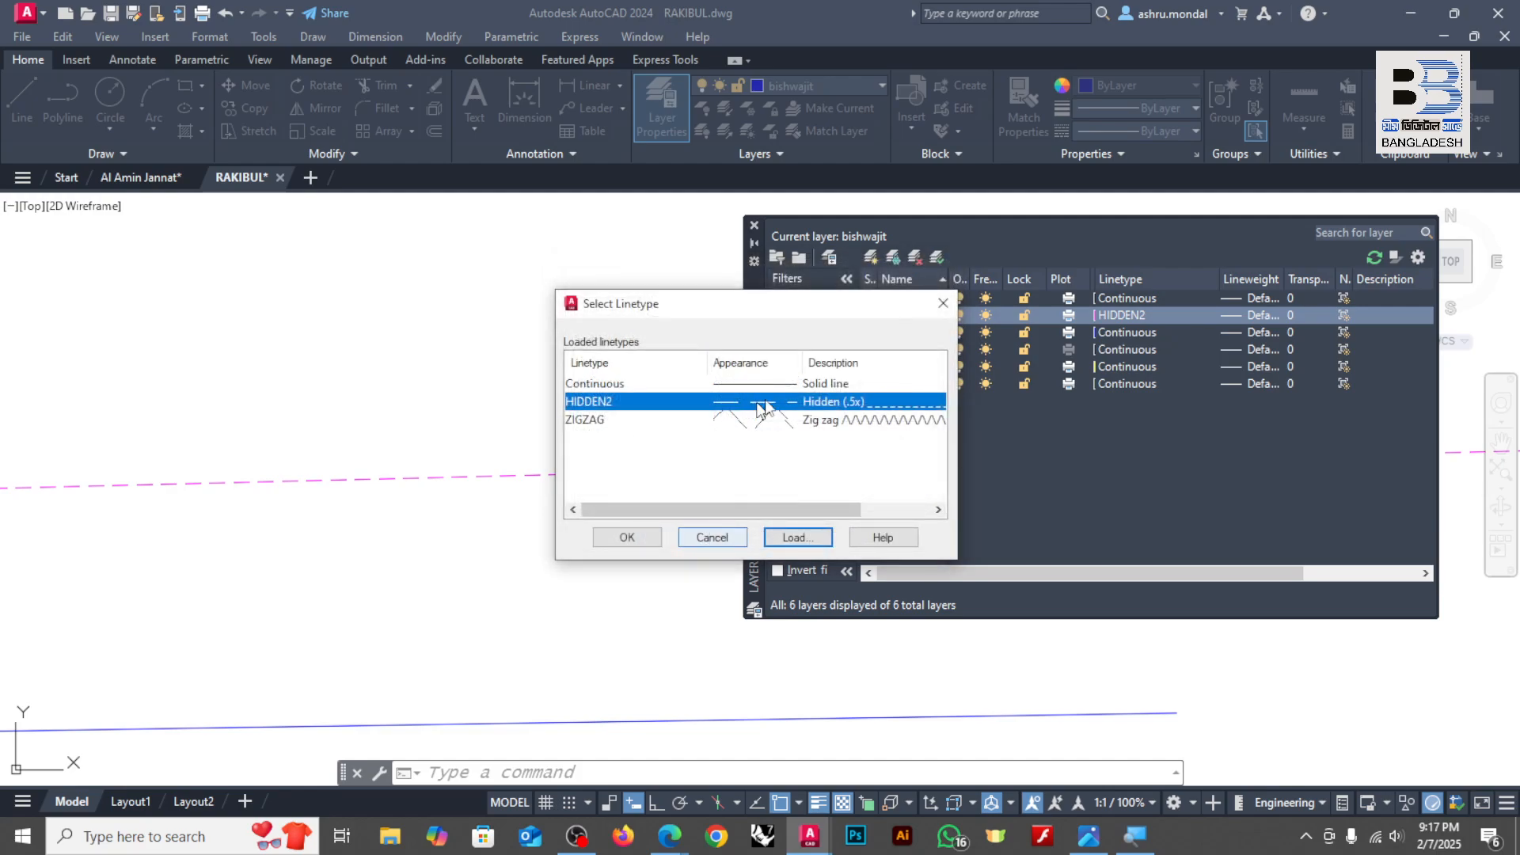
click(626, 538)
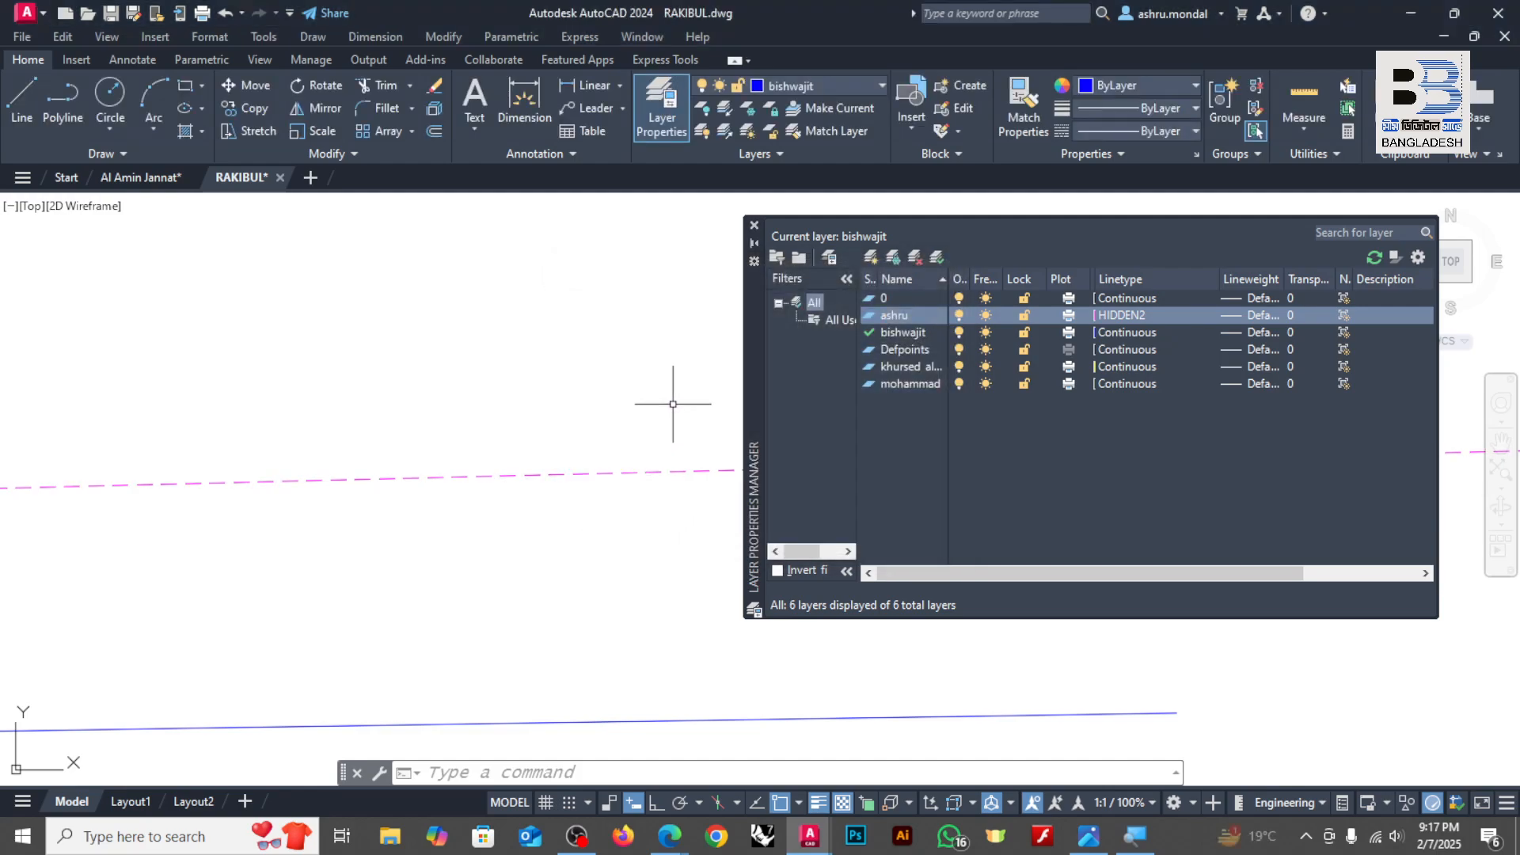
Step: Change the magenta person-named layer's linetype to ZIGZAG
click(1158, 317)
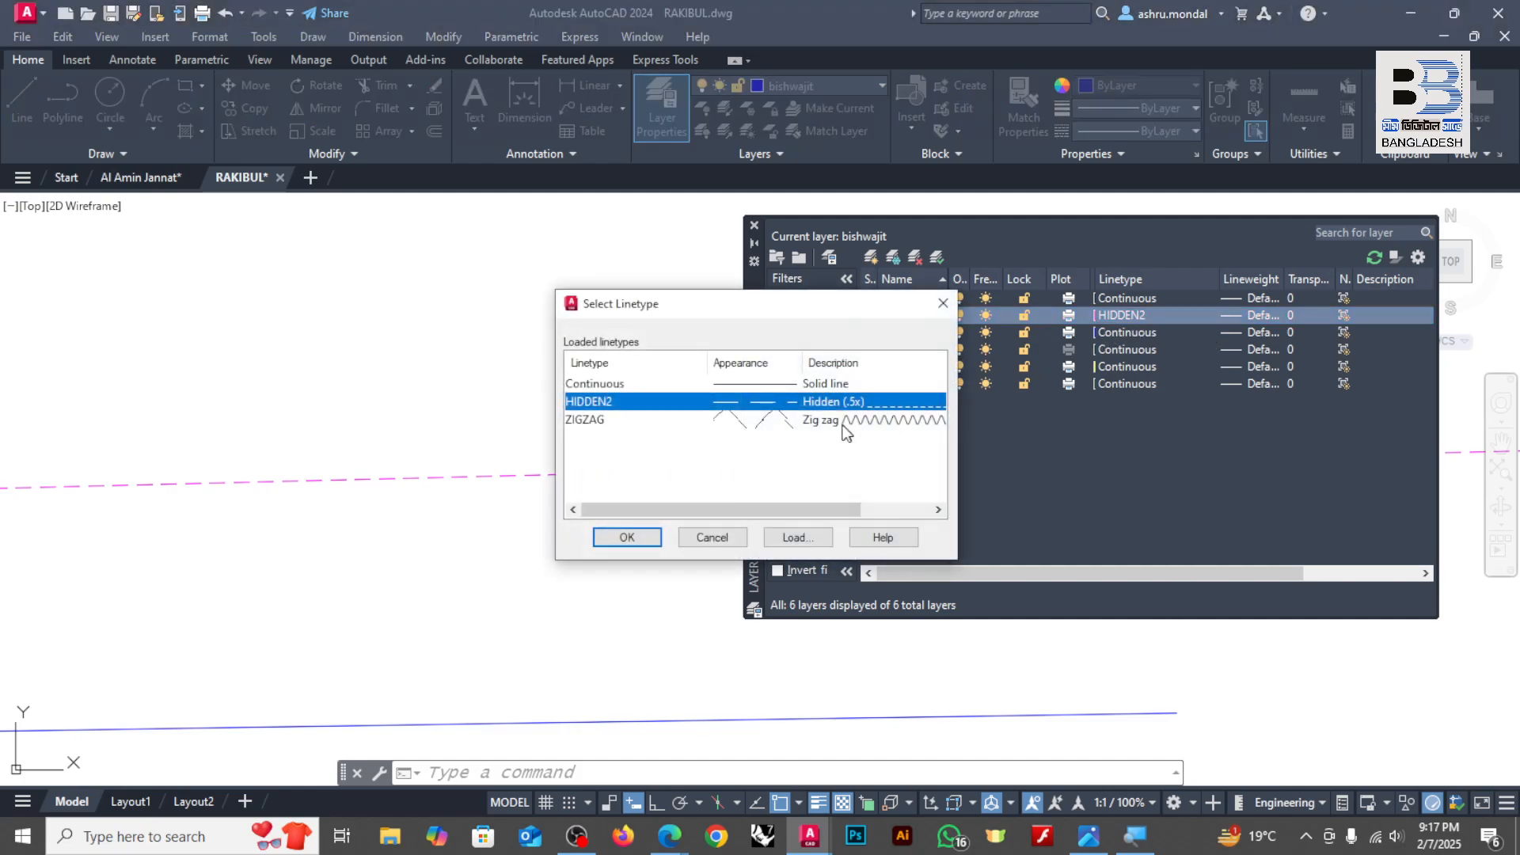
click(841, 421)
click(649, 536)
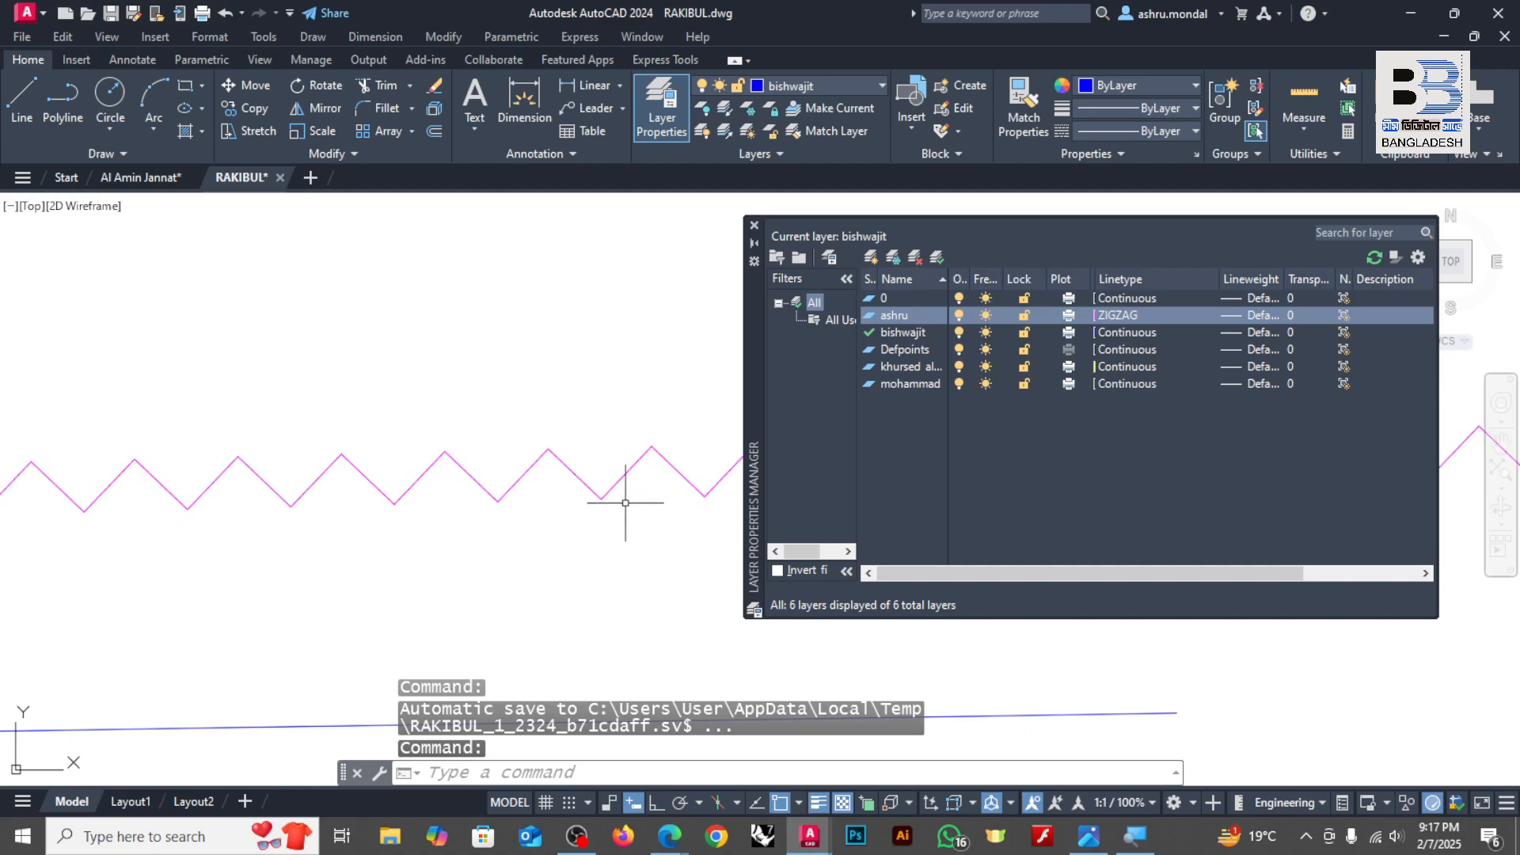
scroll(625, 503, down, 3)
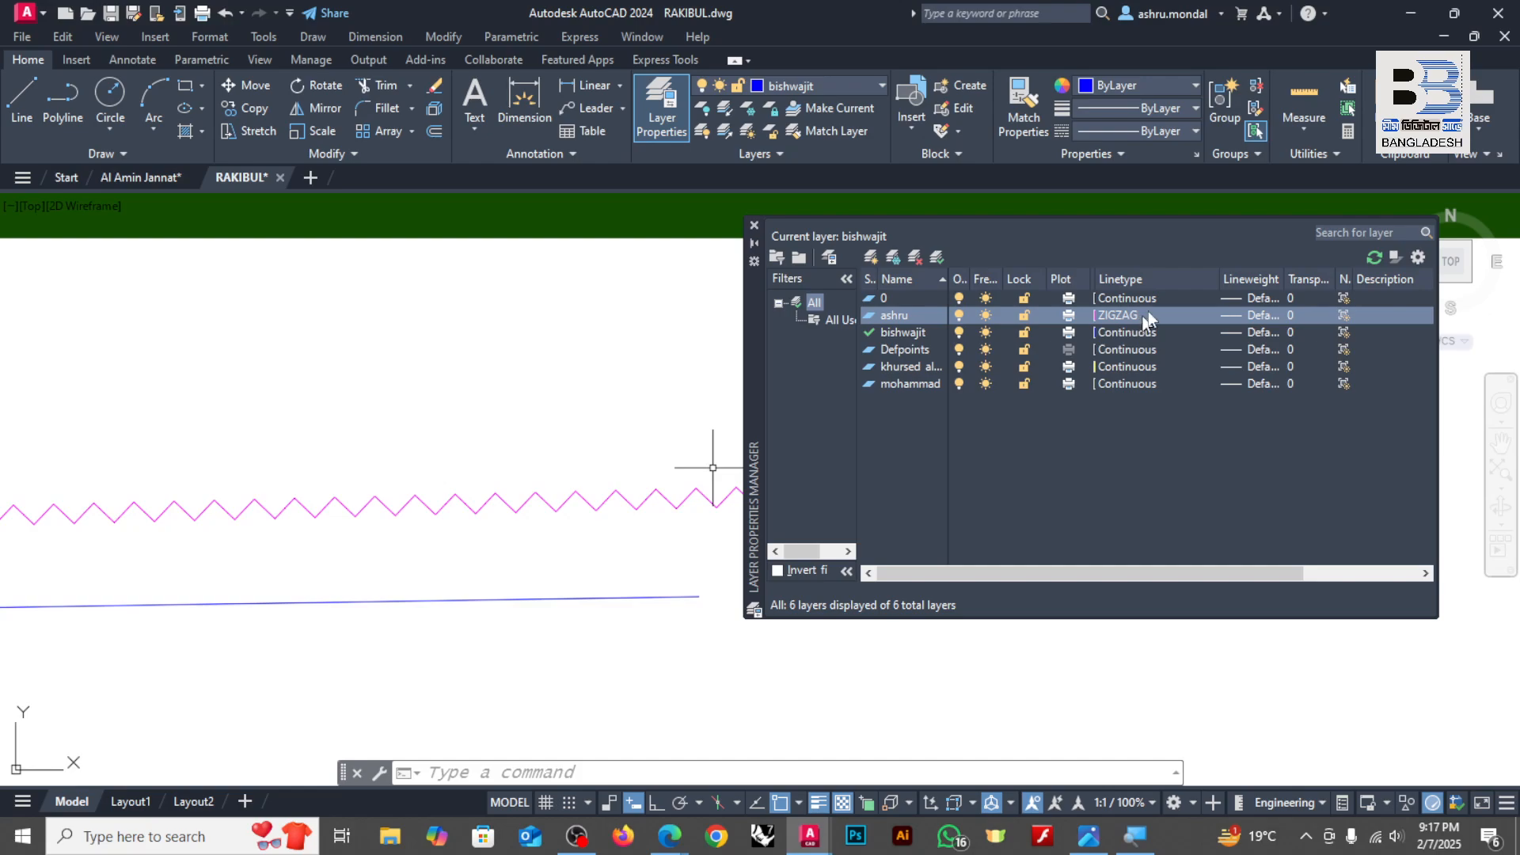
Step: Narrow the Linetype column, widen the Lineweight column and set the magenta layer's lineweight to 0.30 mm
drag(1220, 280, 1186, 286)
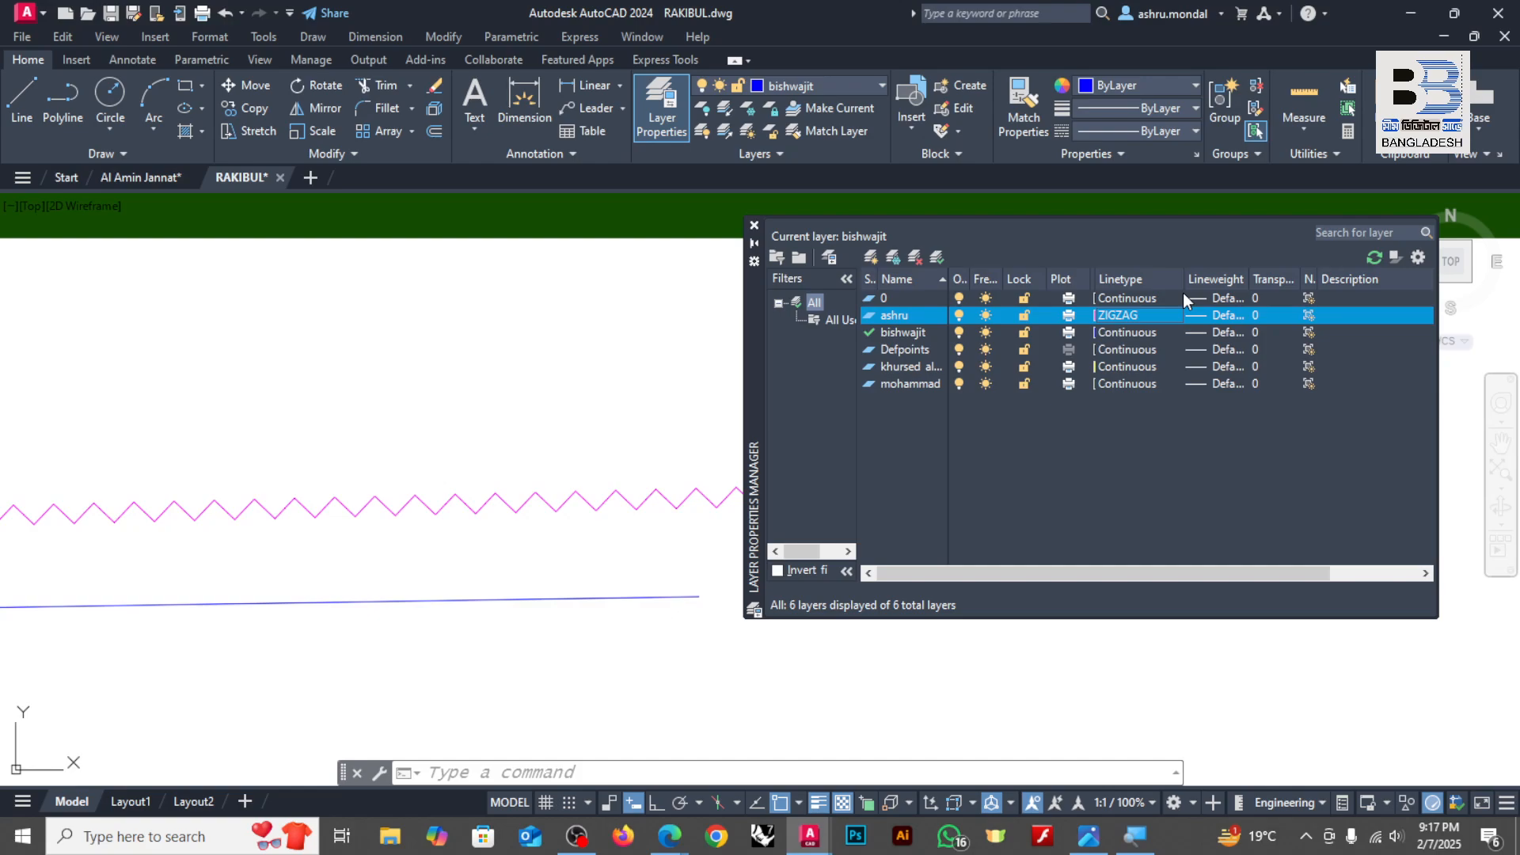
drag(1252, 278, 1287, 278)
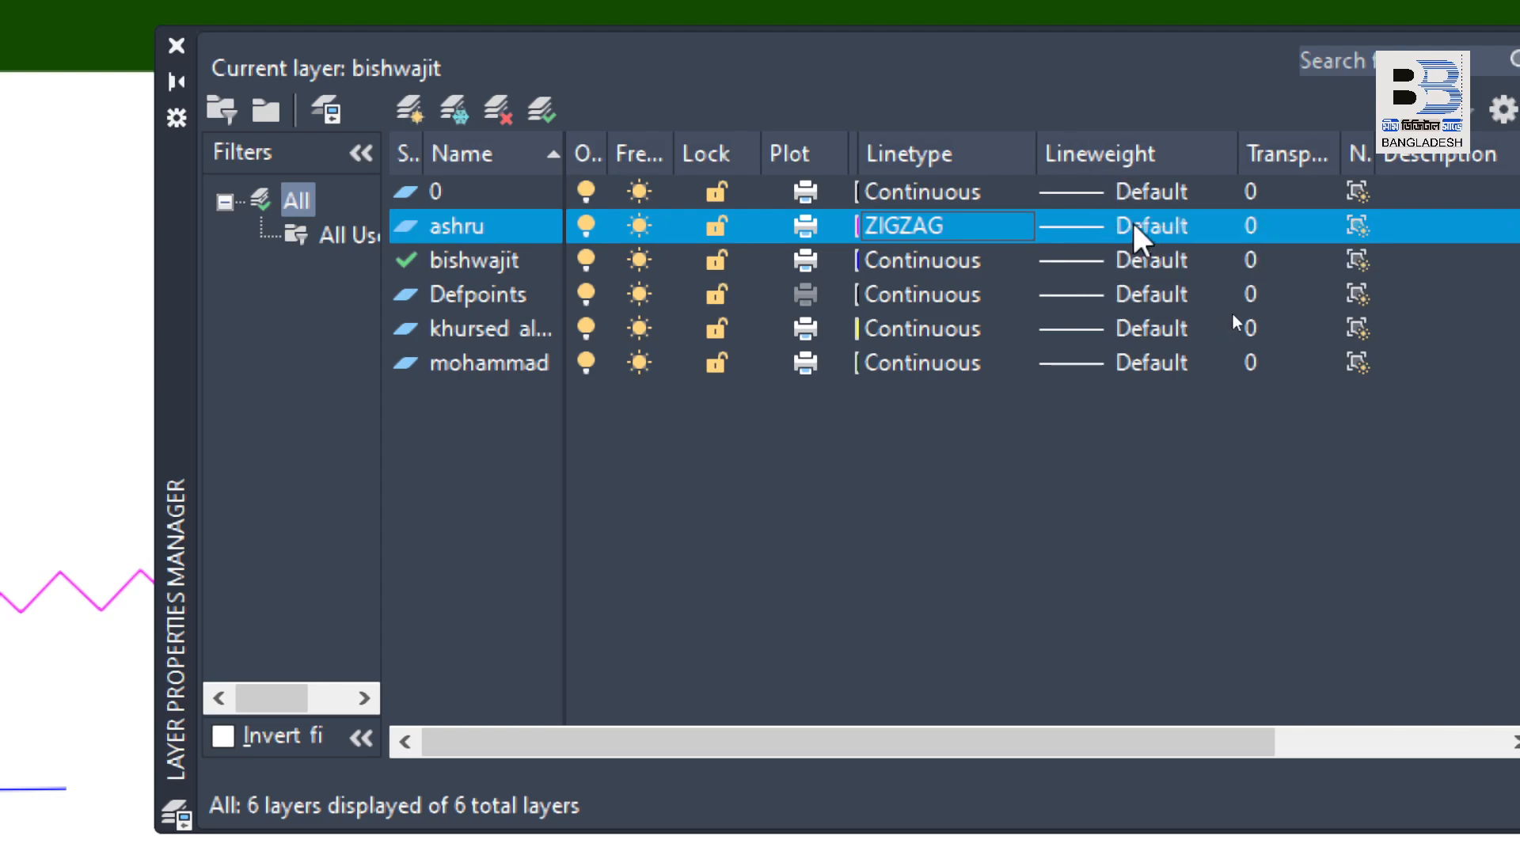
click(1158, 228)
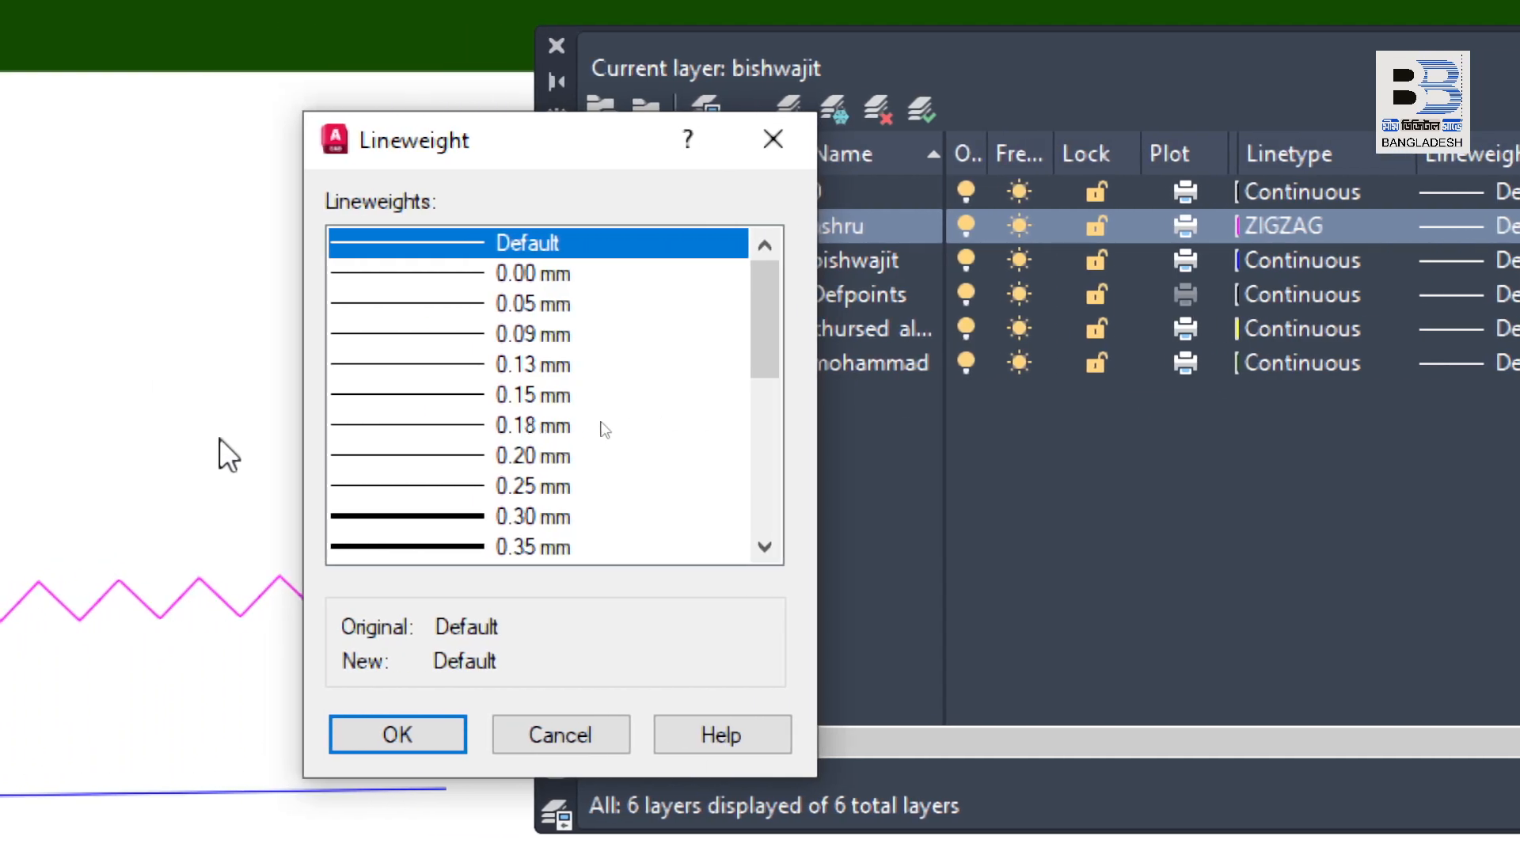
scroll(707, 431, down, 1)
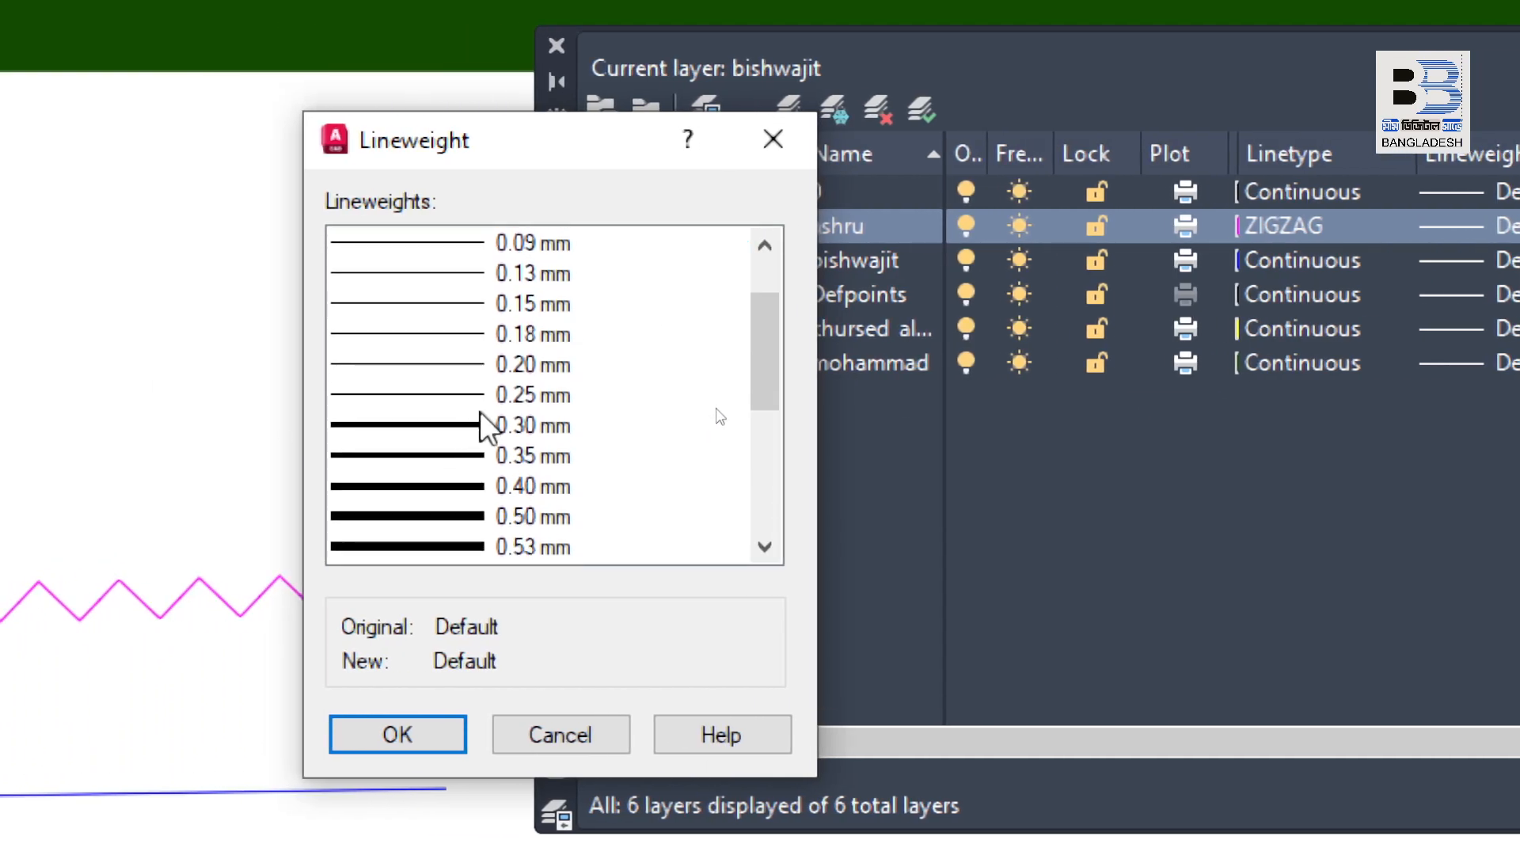
click(706, 422)
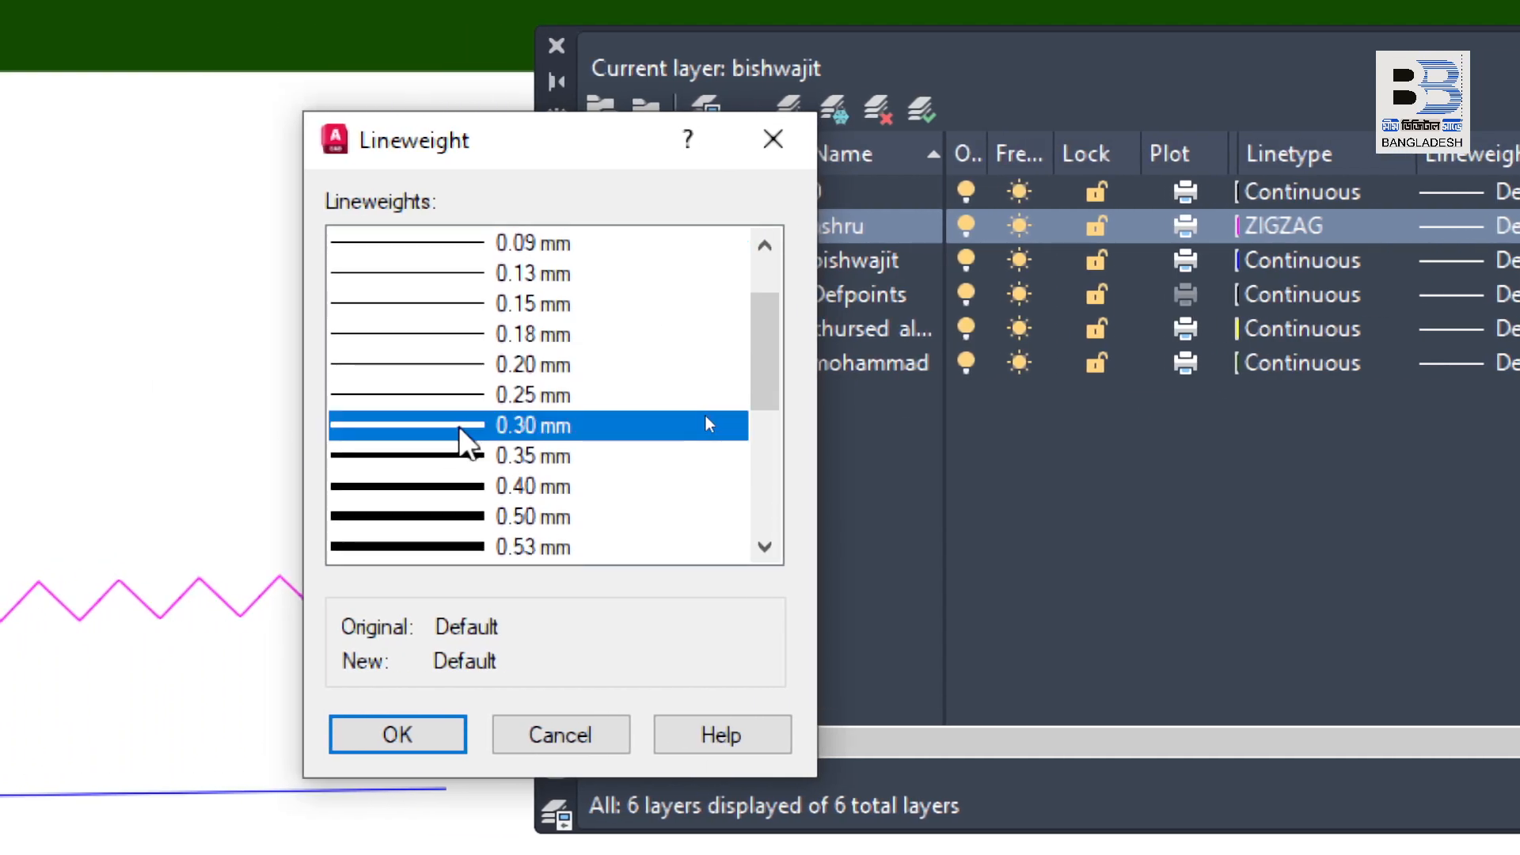
click(417, 731)
scroll(491, 451, down, 3)
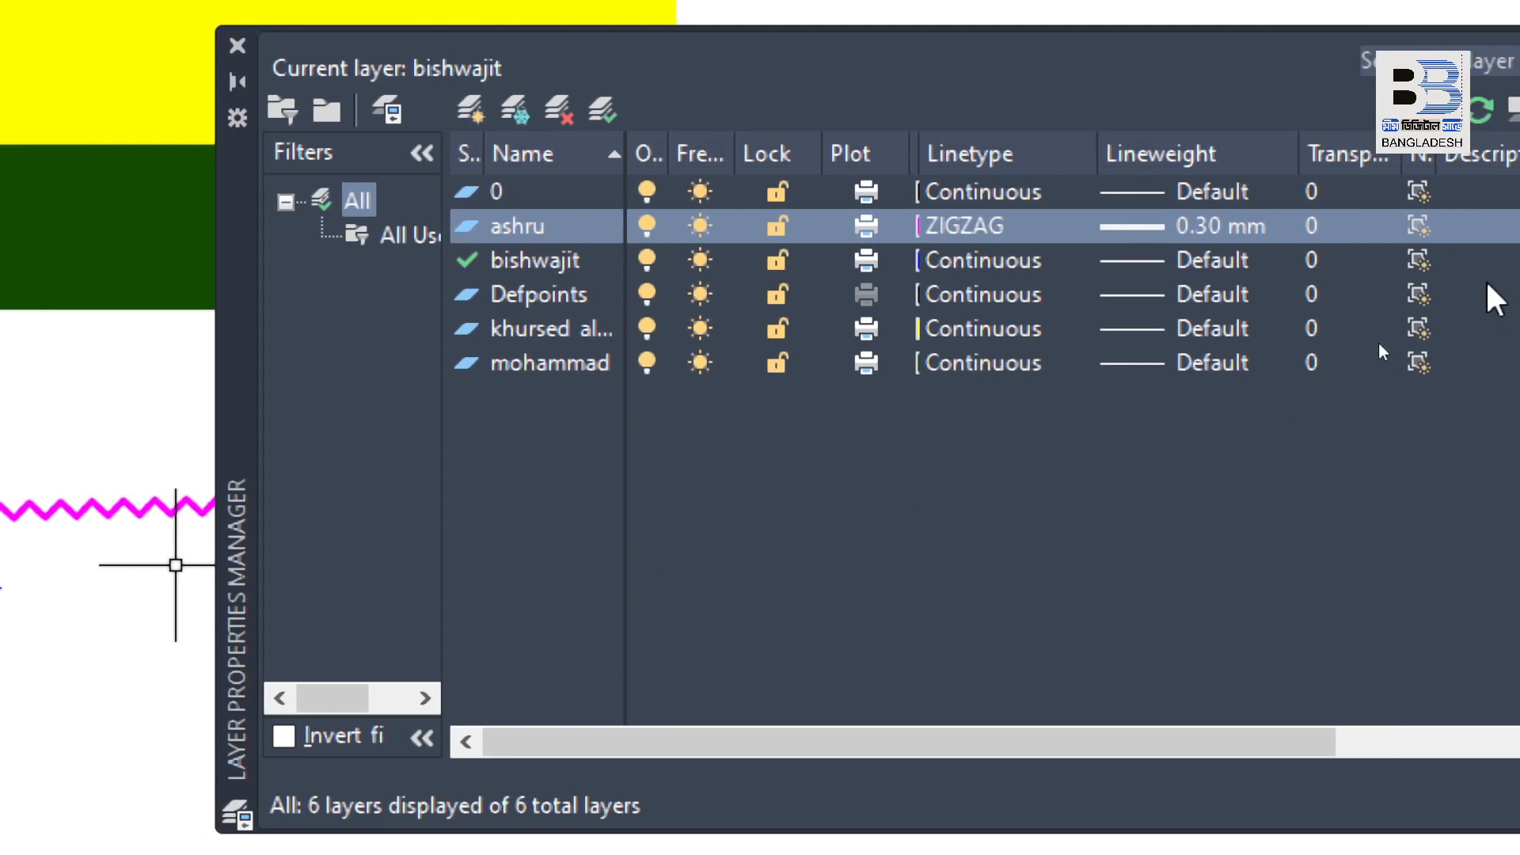
Step: Toggle New VP Freeze on and back off for the Defpoints layer and the yellow person-named layer
click(1494, 299)
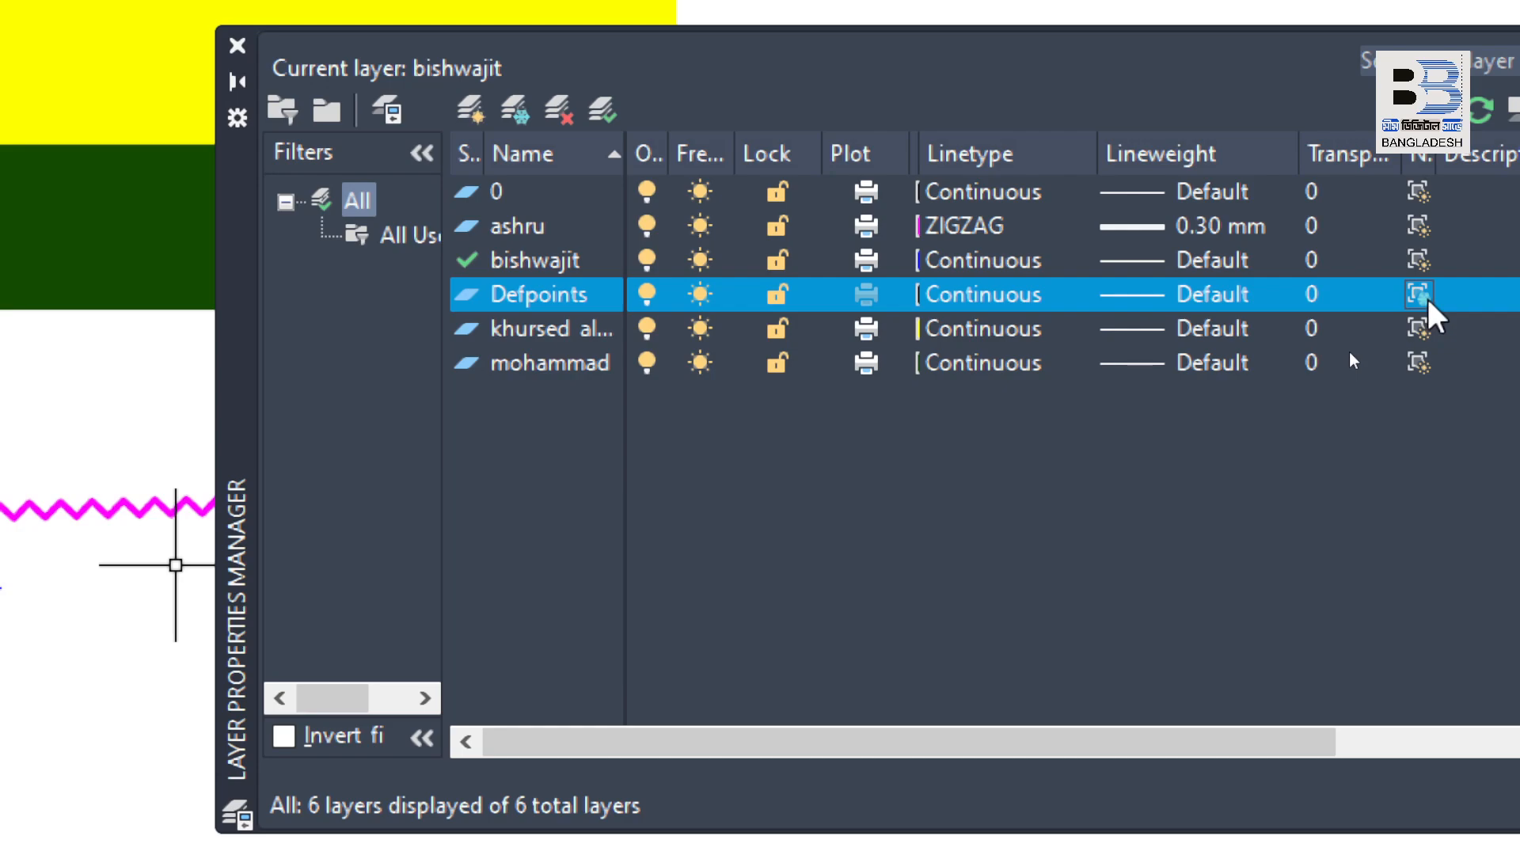
click(1419, 334)
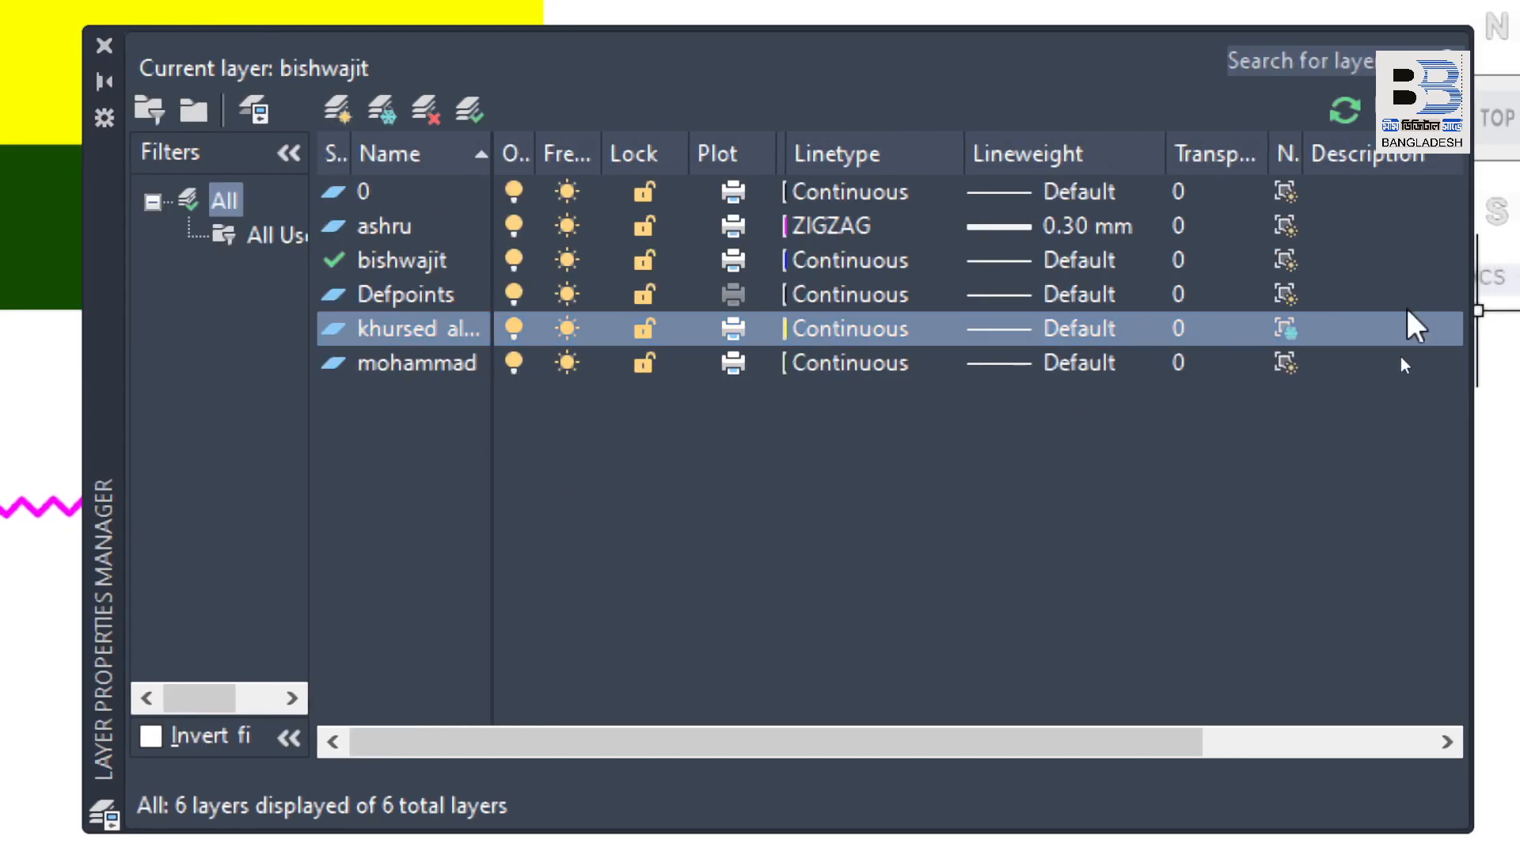
click(1286, 328)
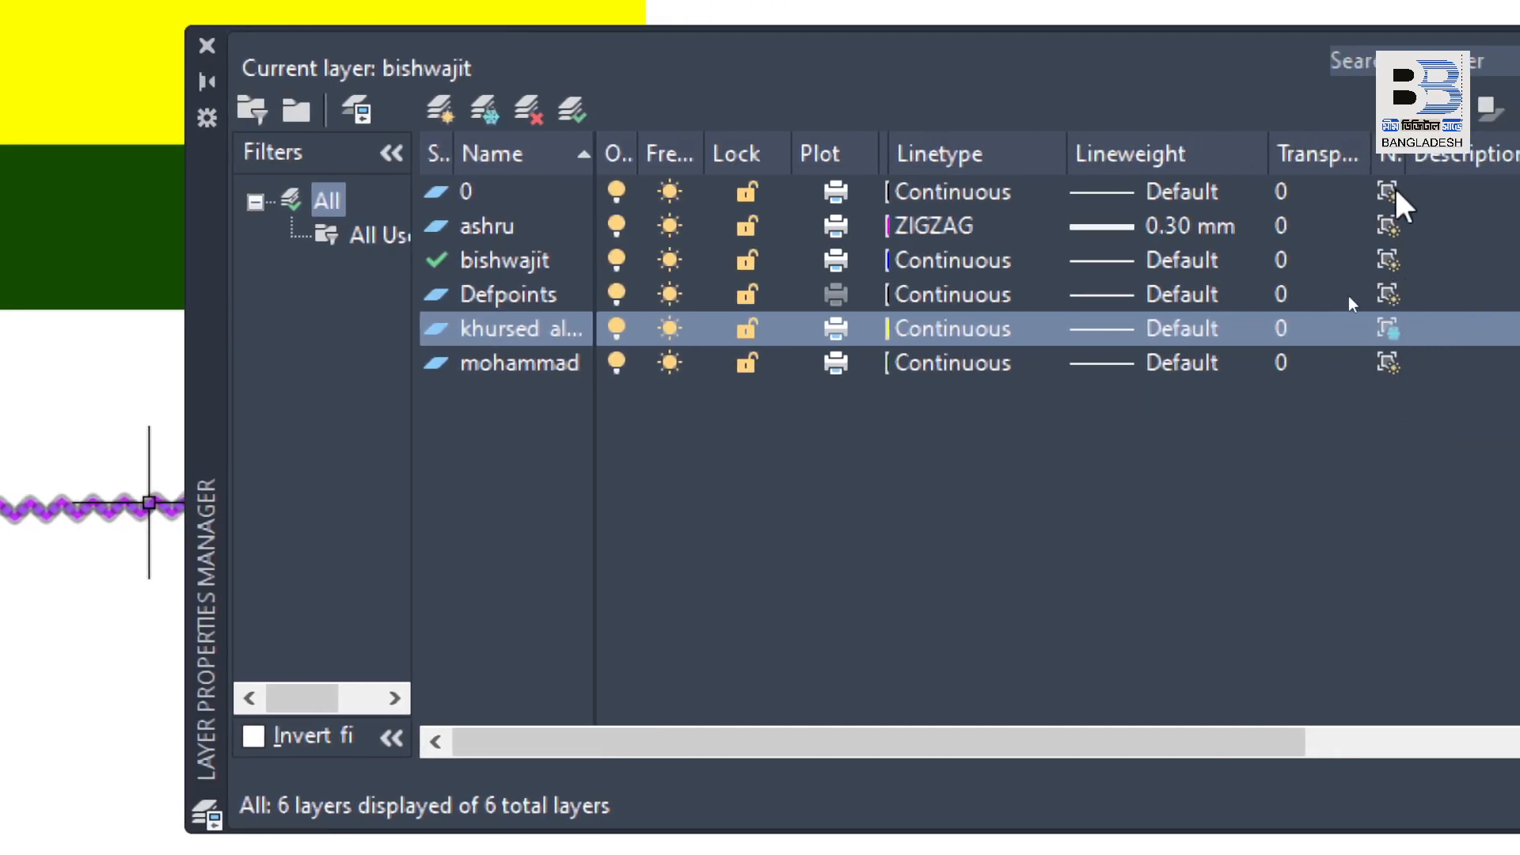
click(1389, 329)
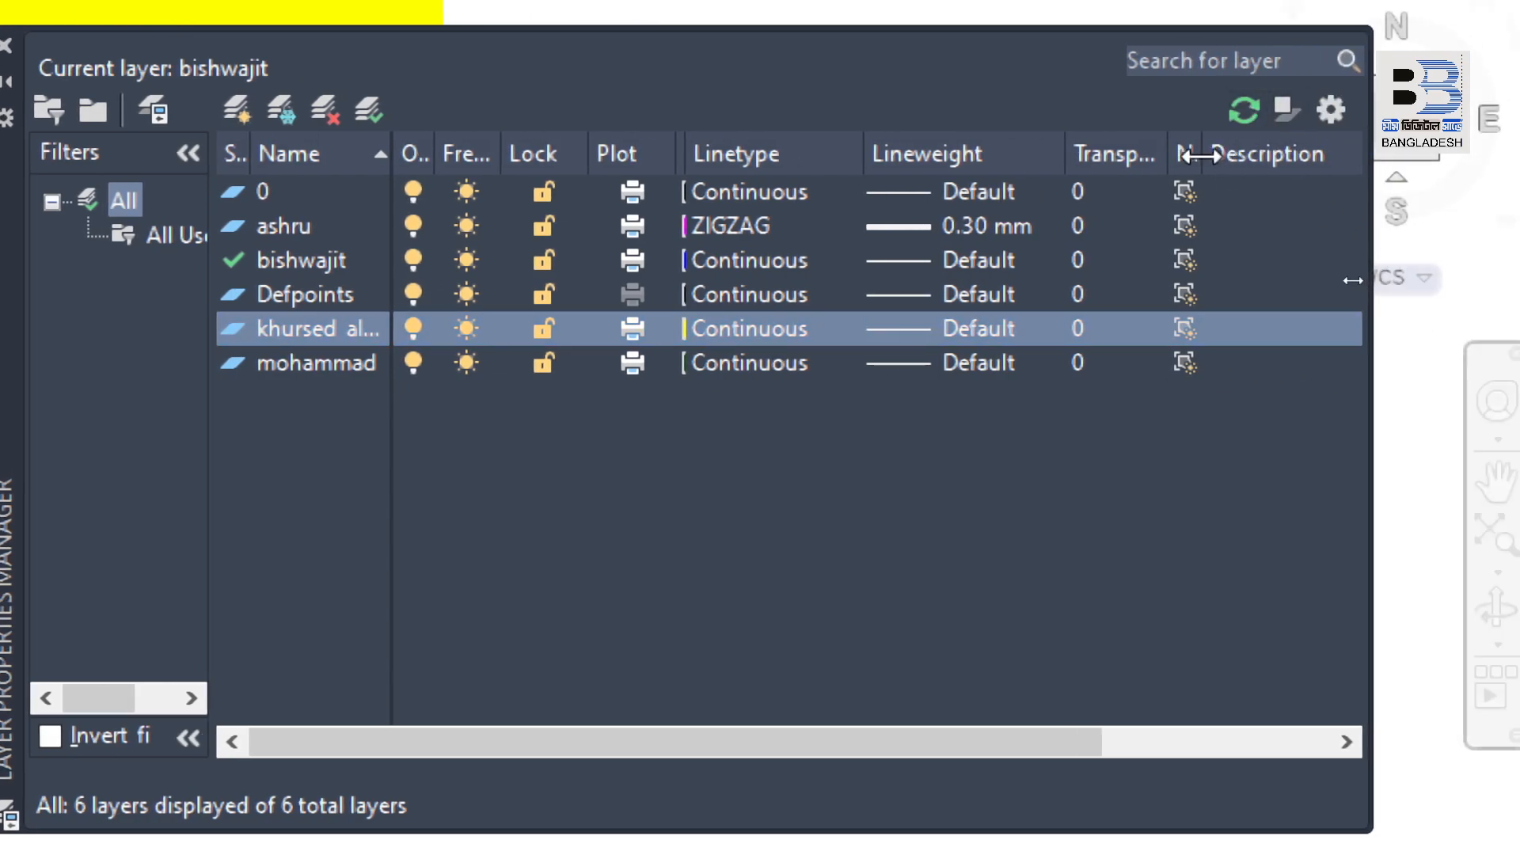
Step: Narrow the Transparency column and widen the New VP Freeze column so its full heading is readable
drag(1201, 156, 1308, 151)
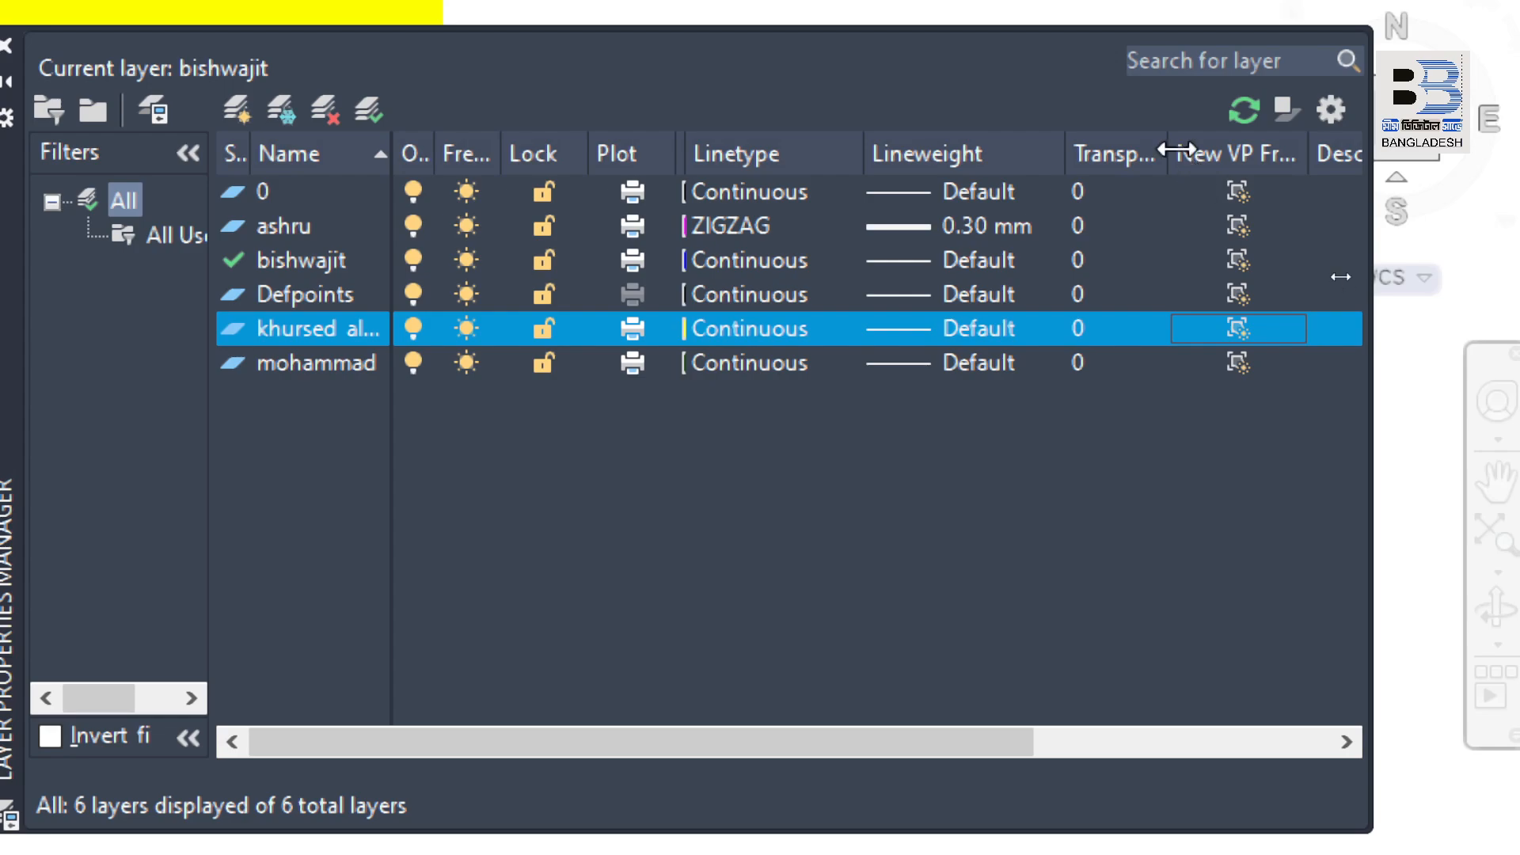
drag(1177, 148, 1089, 151)
drag(1226, 147, 1362, 277)
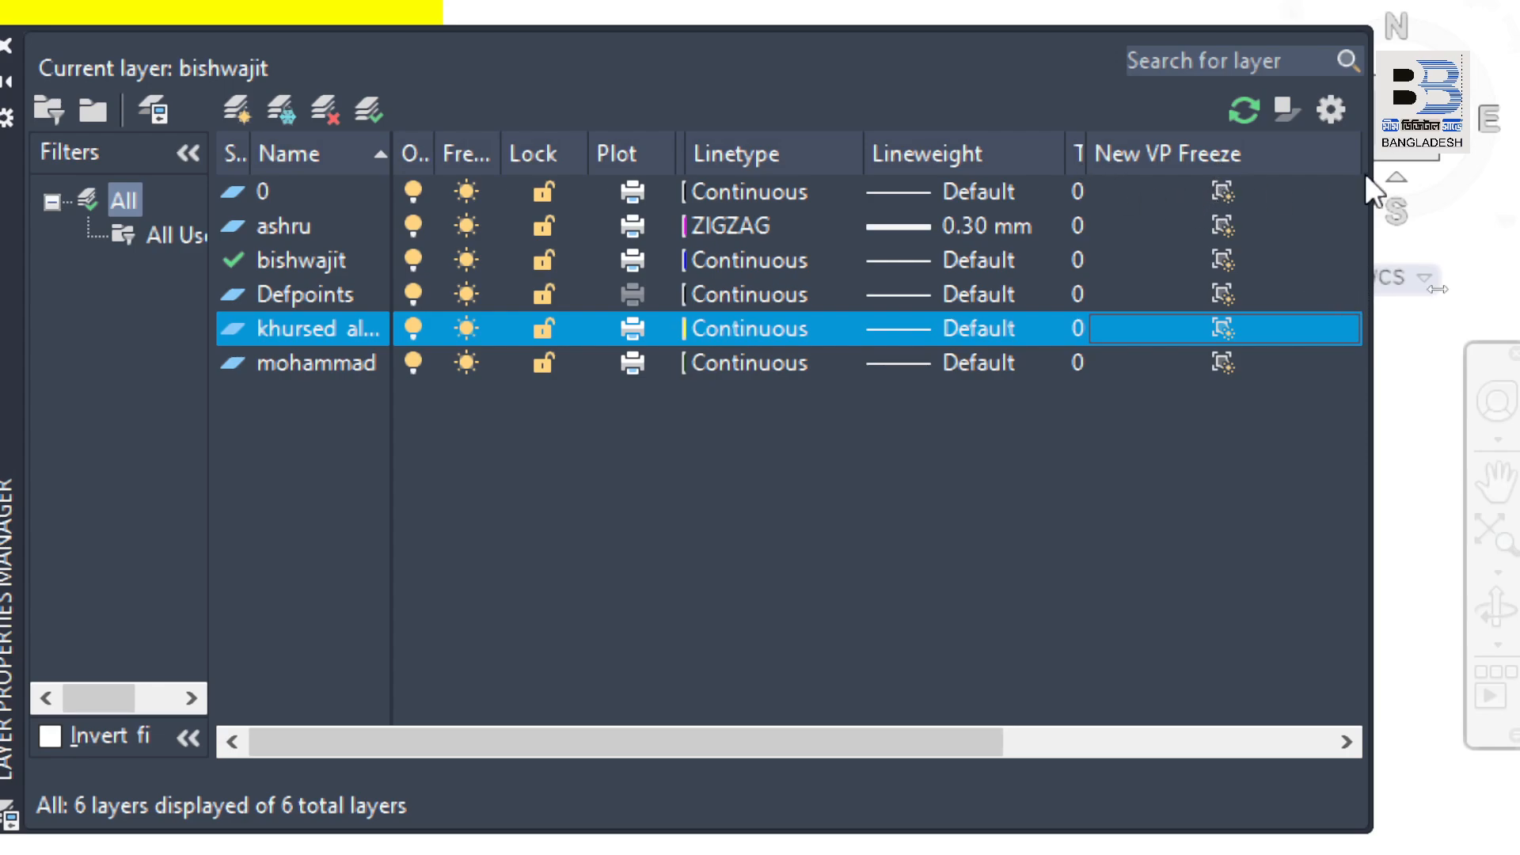
Step: Narrow the New VP Freeze column to expose the Description column and select the yellow person-named layer's description cell
drag(1358, 149, 1216, 149)
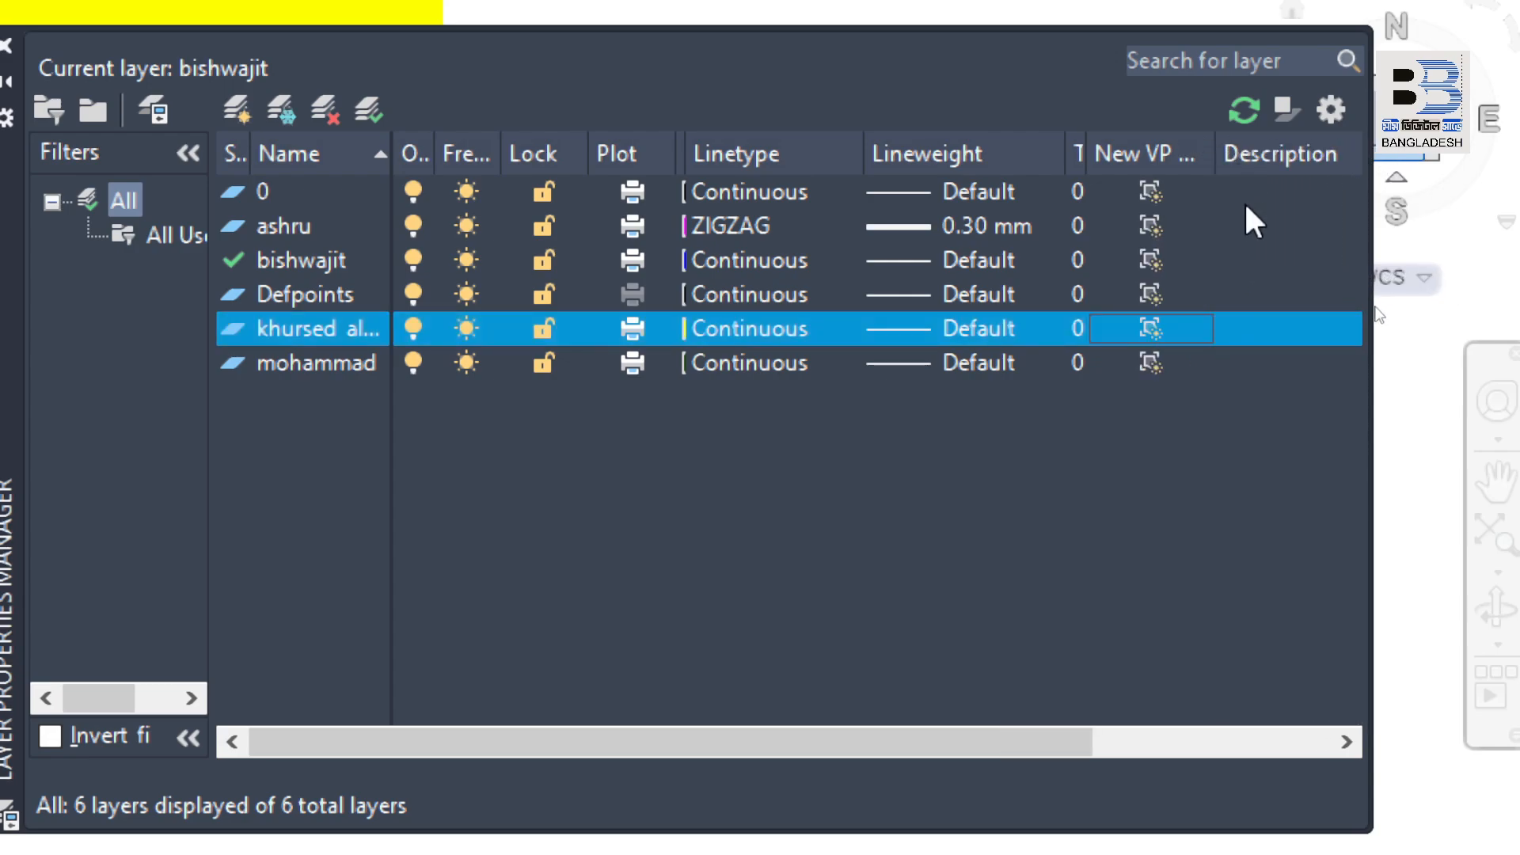
click(1298, 337)
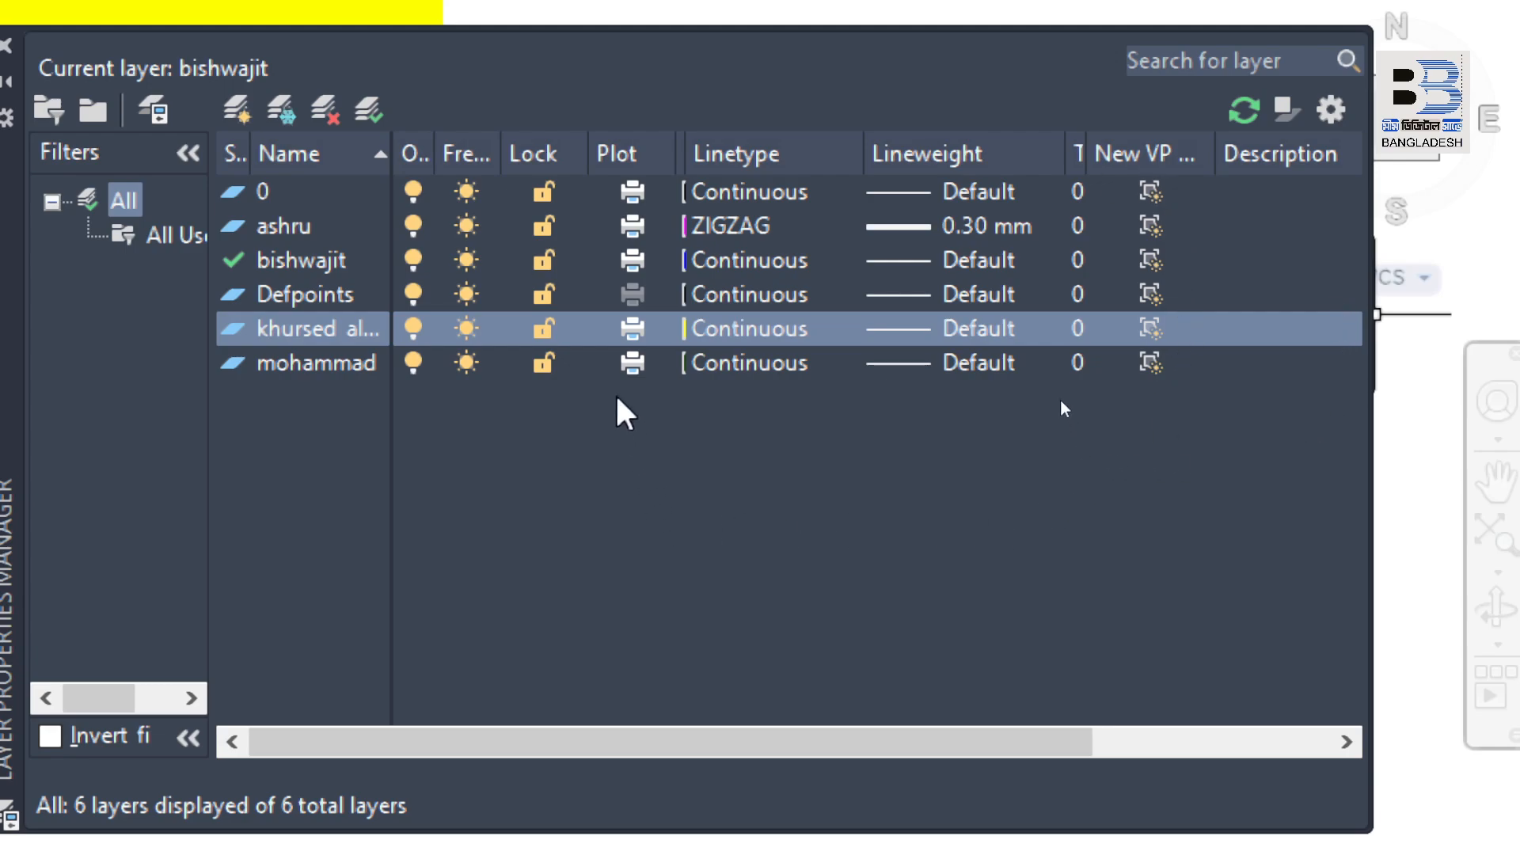
Step: Toggle plotting off and back on for layer 0, and toggle its New VP Freeze setting on and back off
click(632, 191)
click(632, 192)
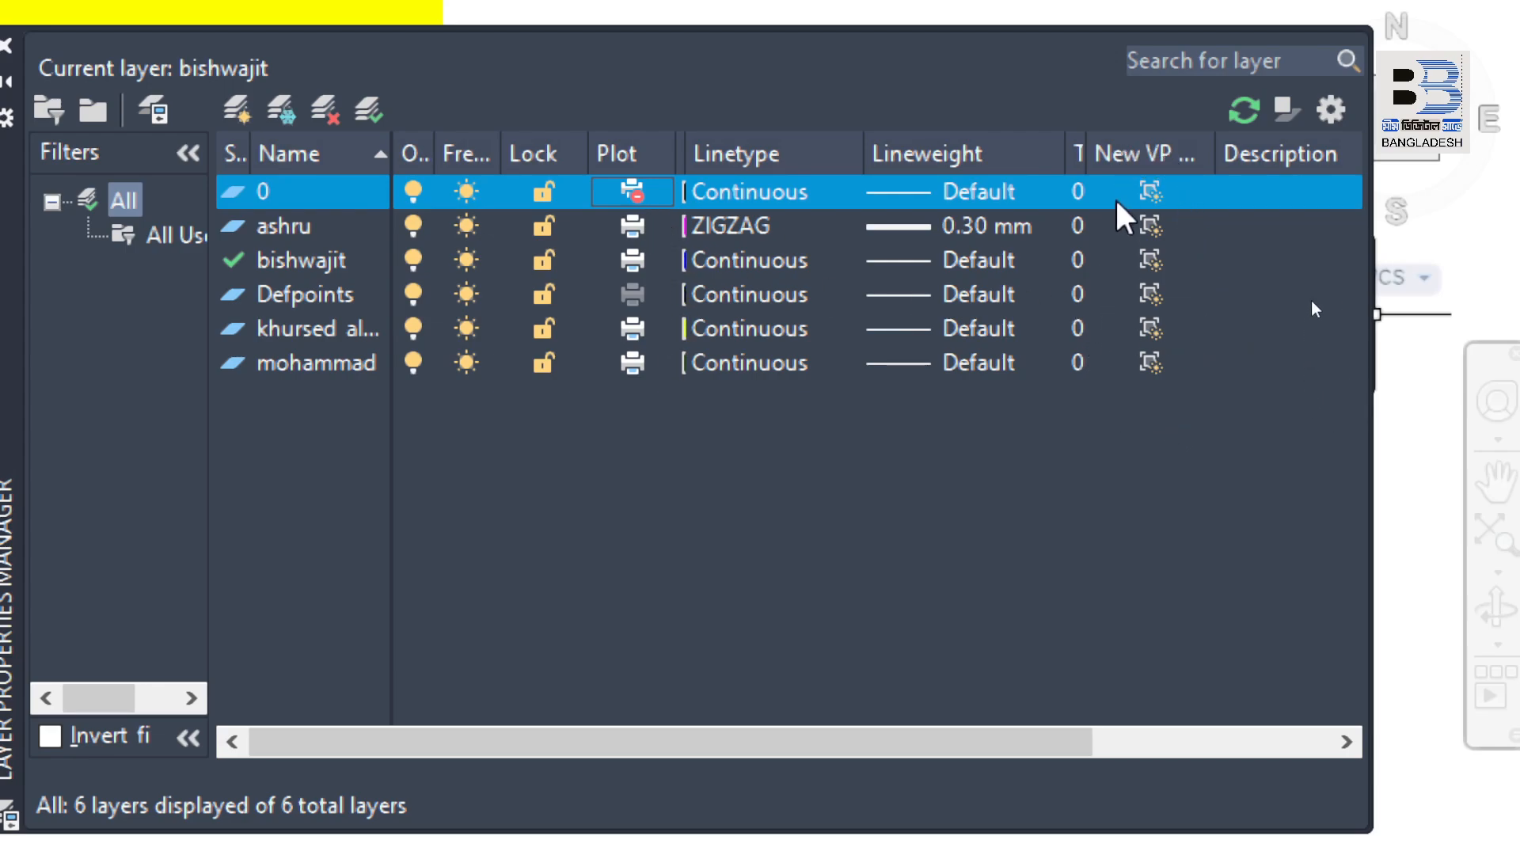
click(1151, 193)
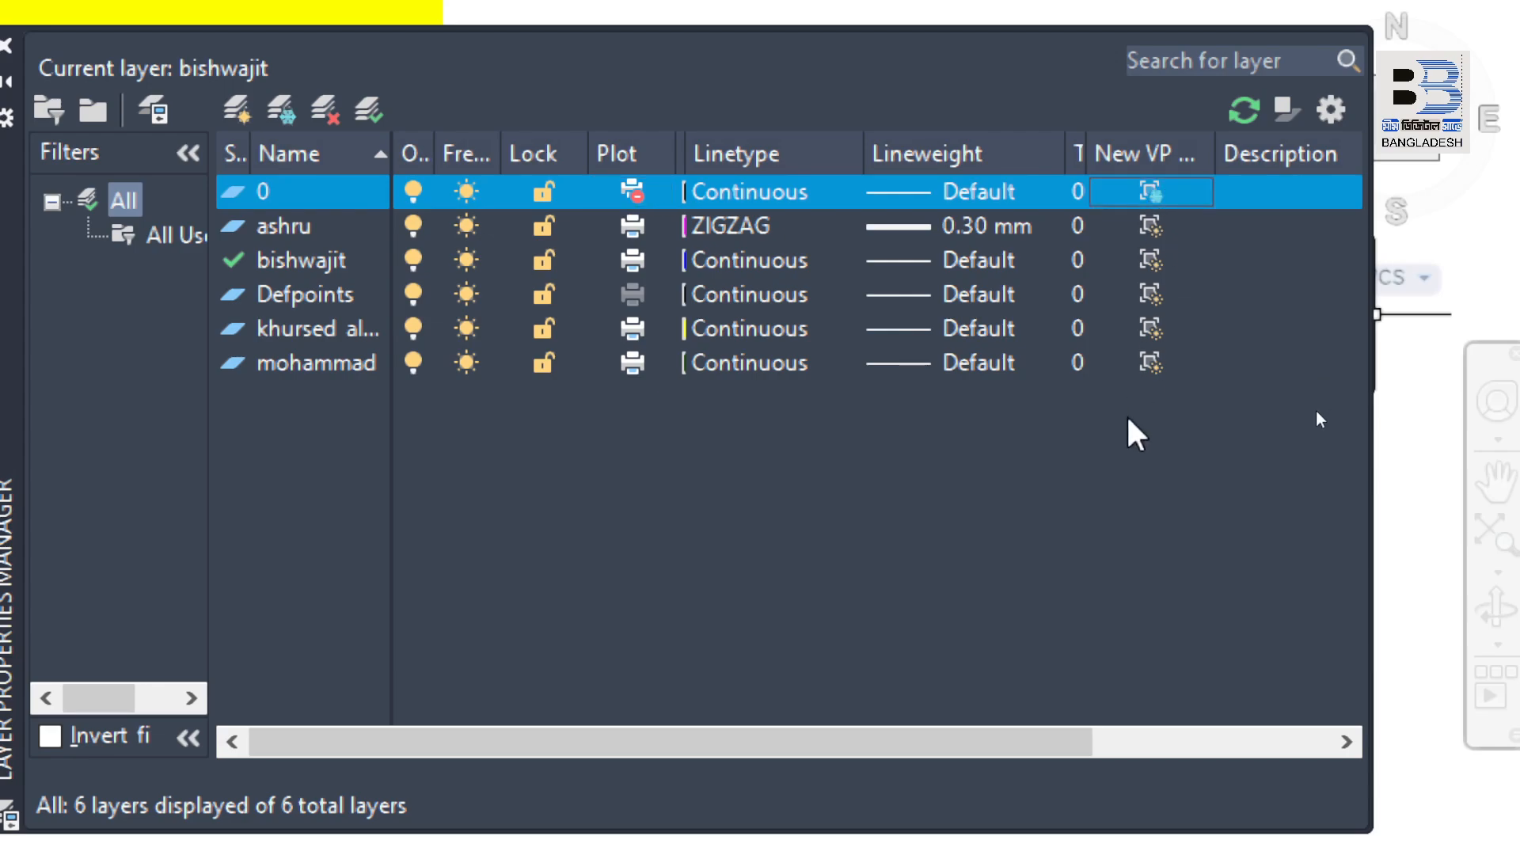
click(1152, 197)
click(632, 191)
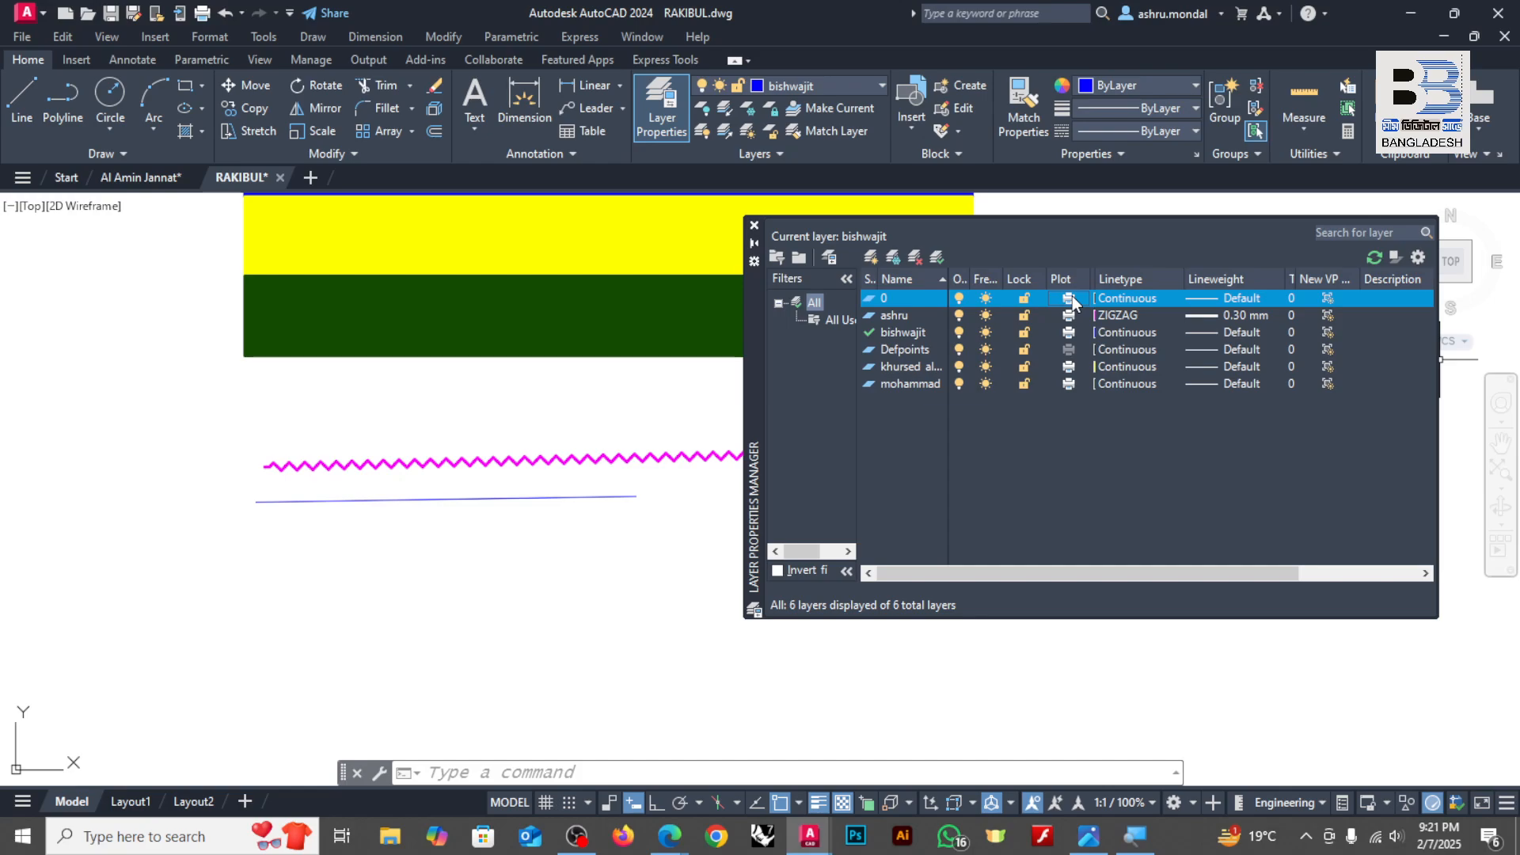
Step: Change the magenta person-named layer's linetype to Continuous and check the magenta rectangle's edges in the drawing
scroll(383, 506, down, 3)
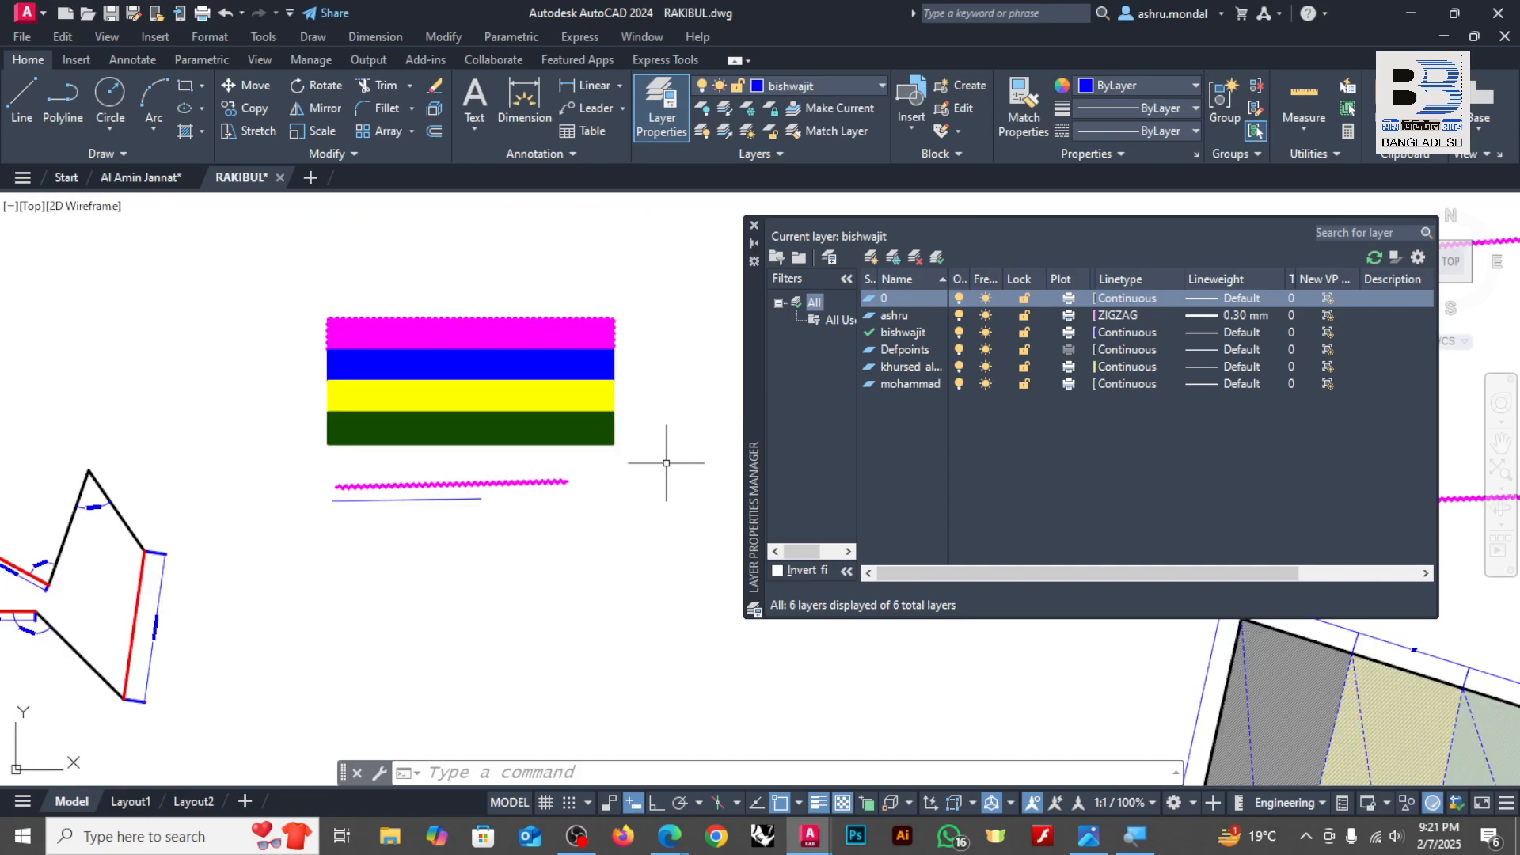
scroll(617, 317, up, 8)
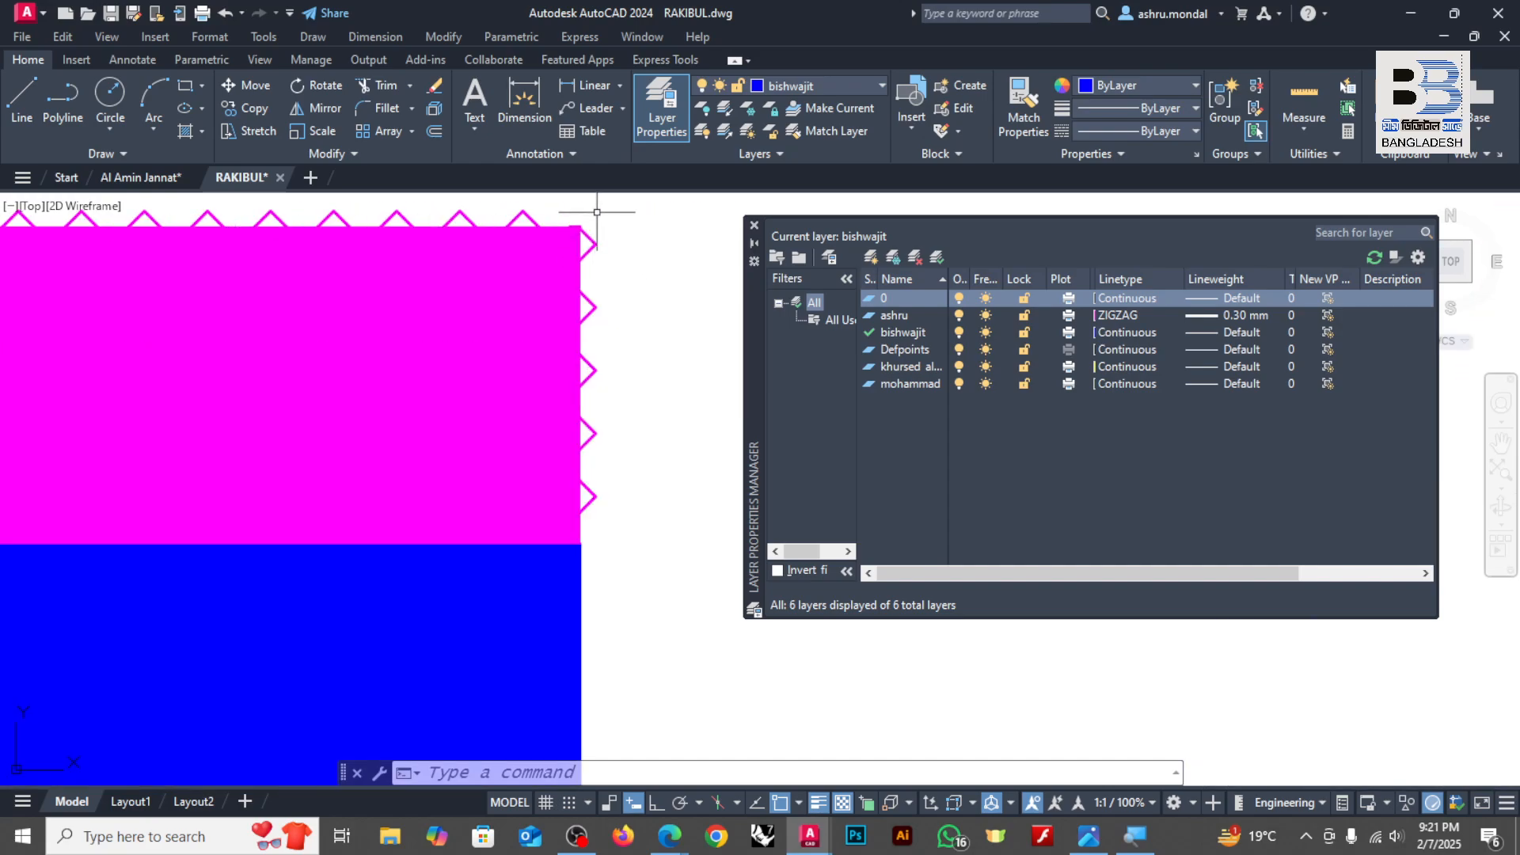
scroll(577, 255, up, 3)
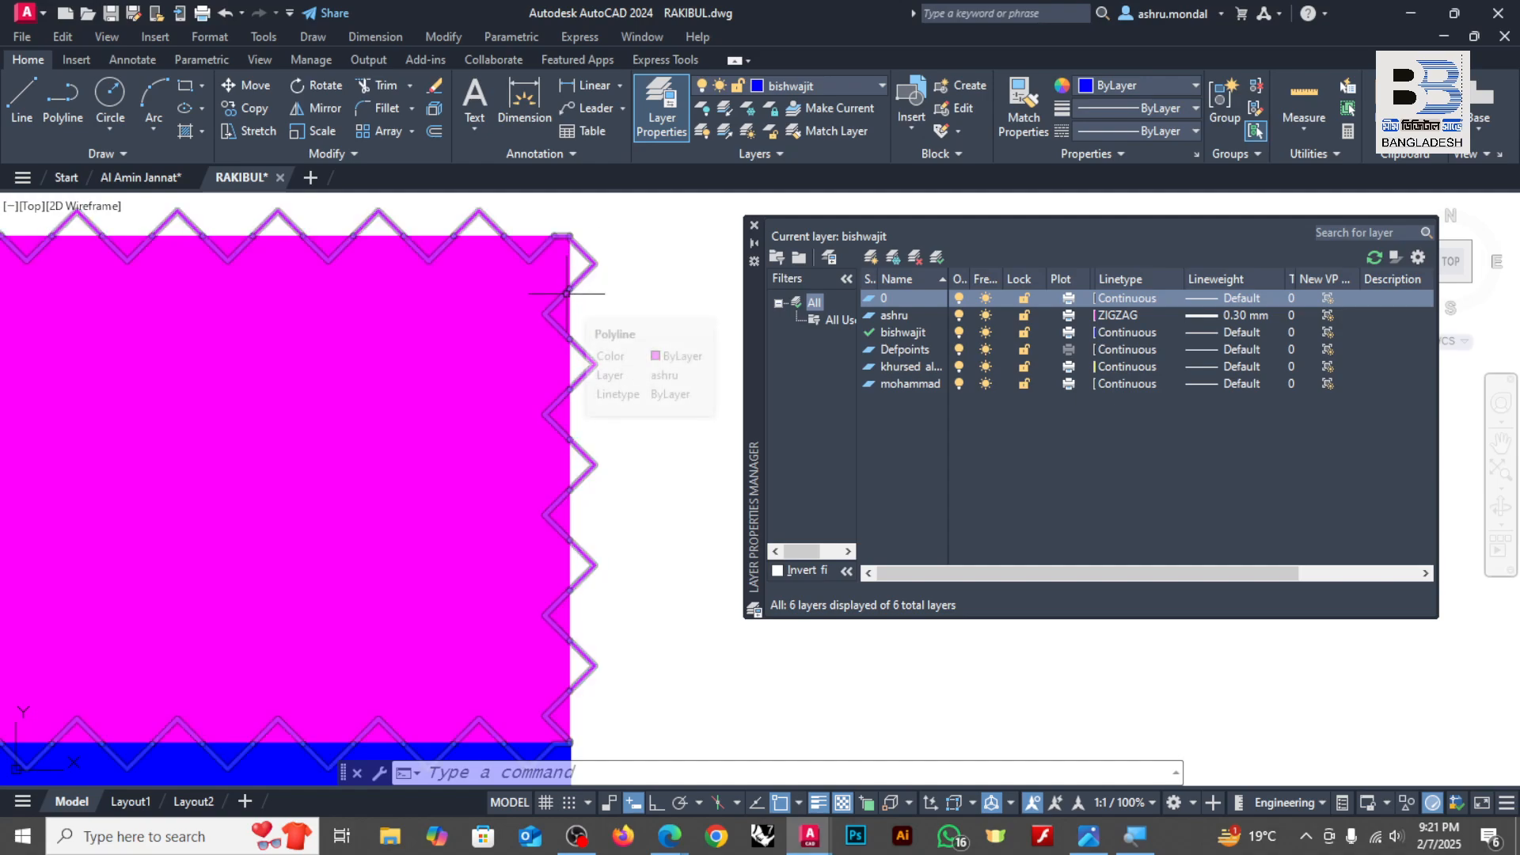
click(1120, 312)
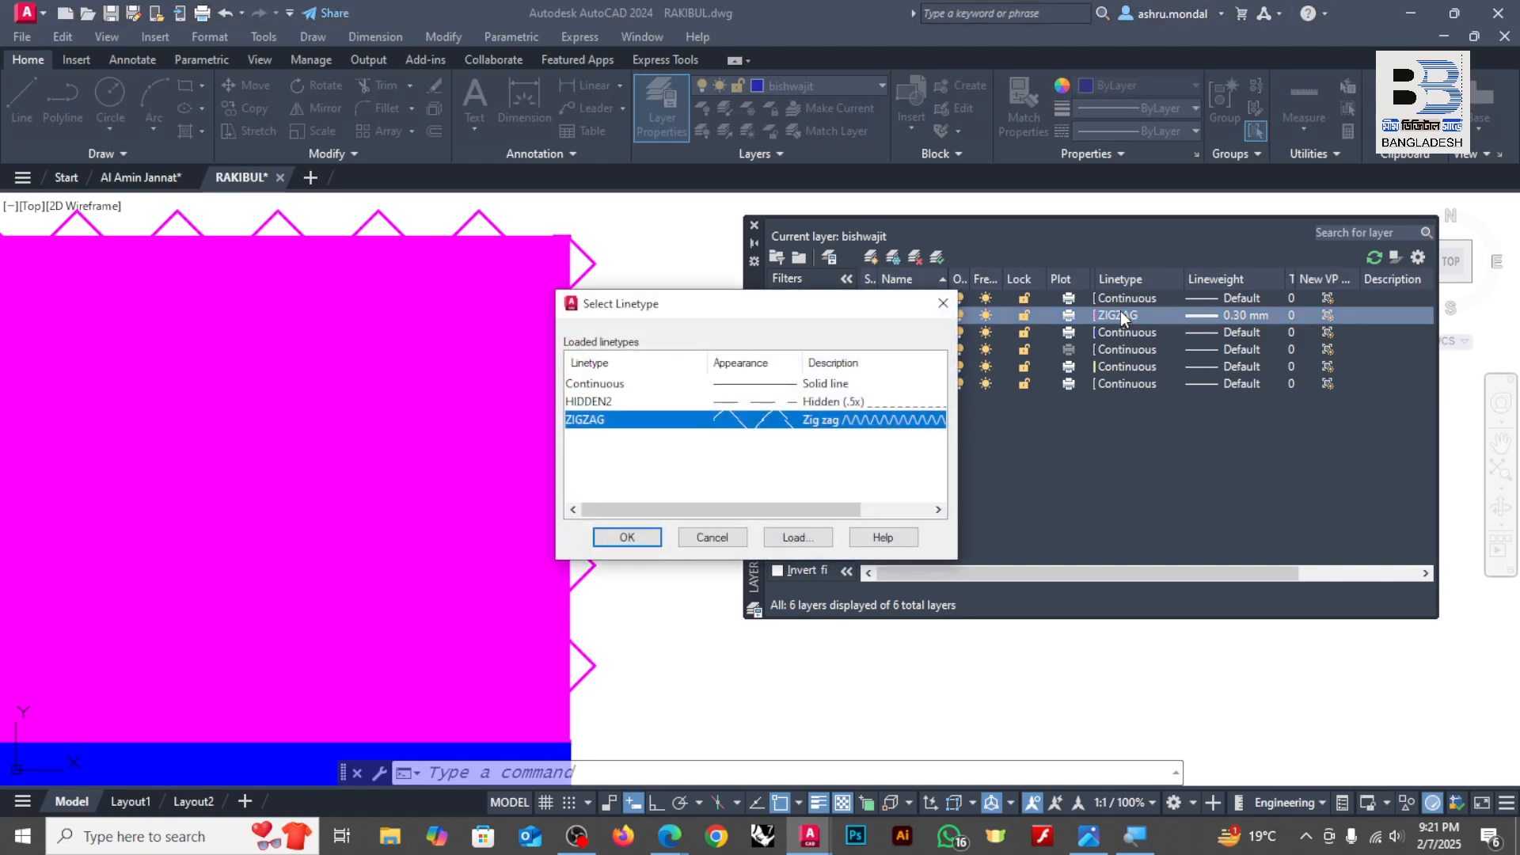
click(814, 387)
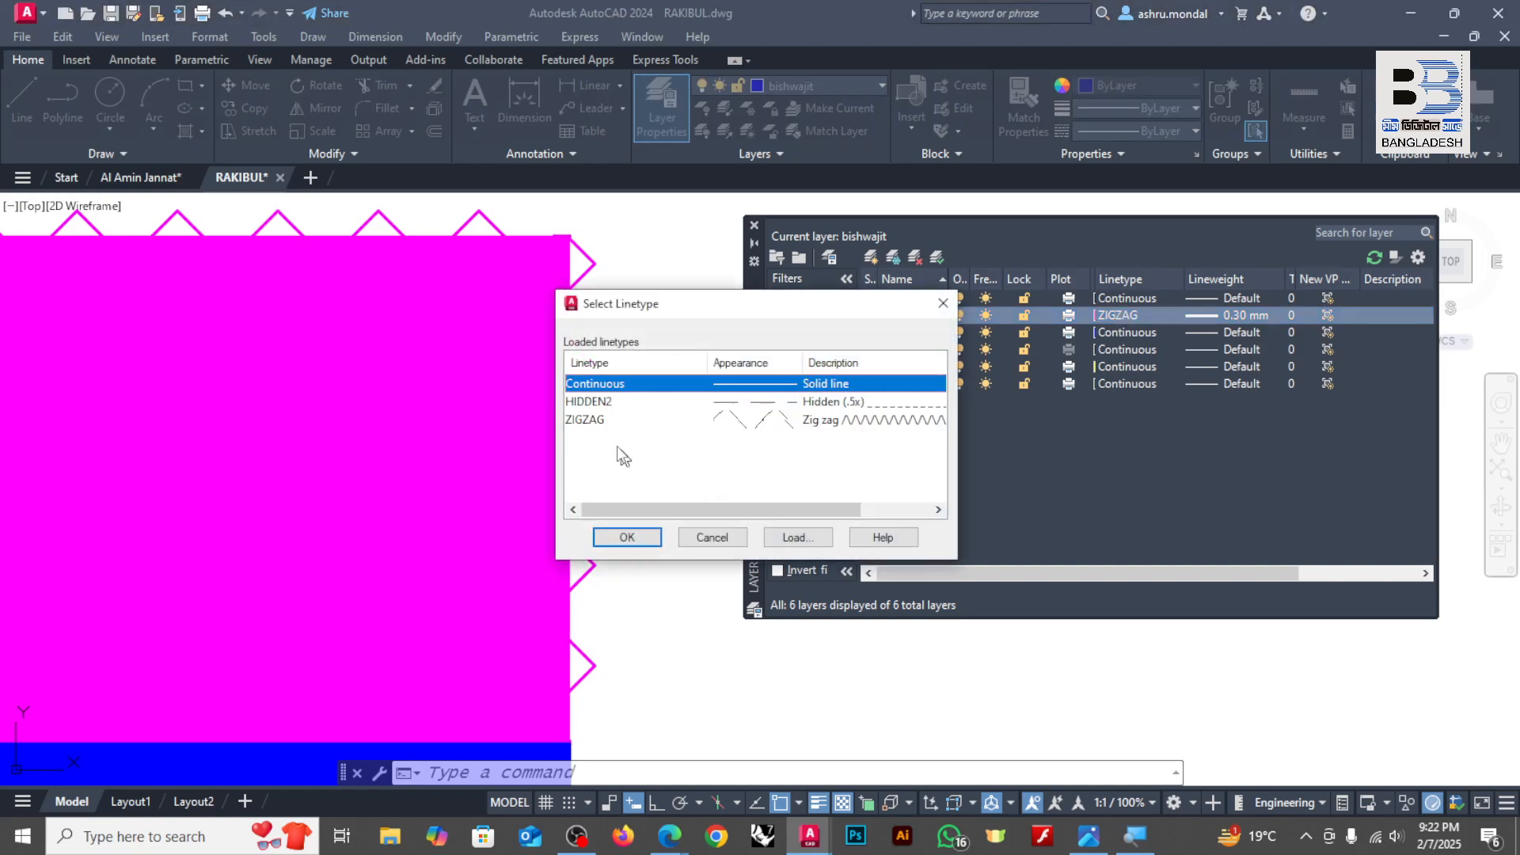
click(650, 530)
scroll(593, 367, down, 4)
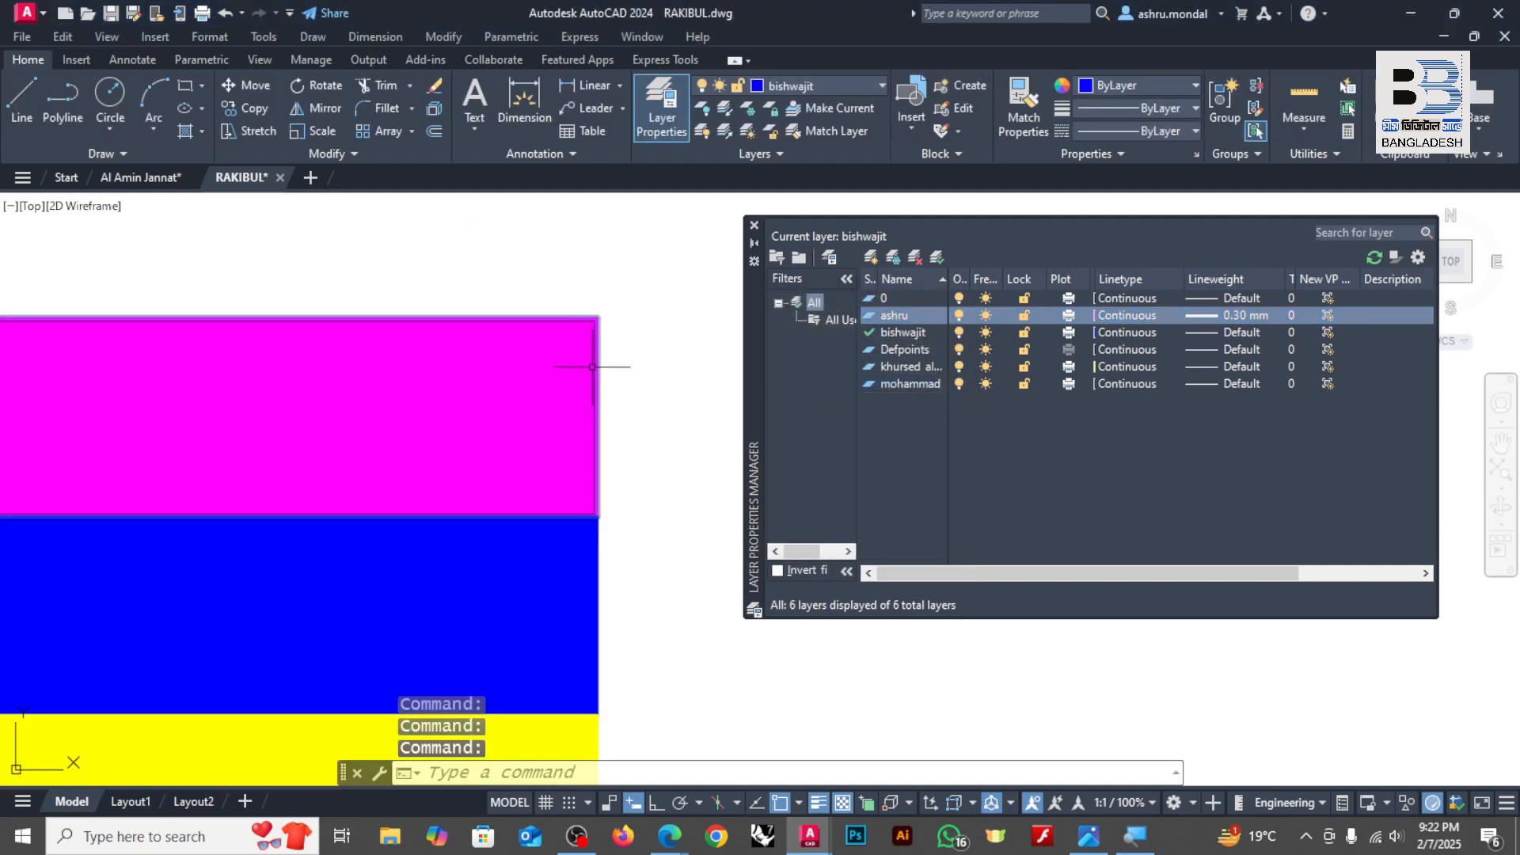
scroll(654, 382, down, 3)
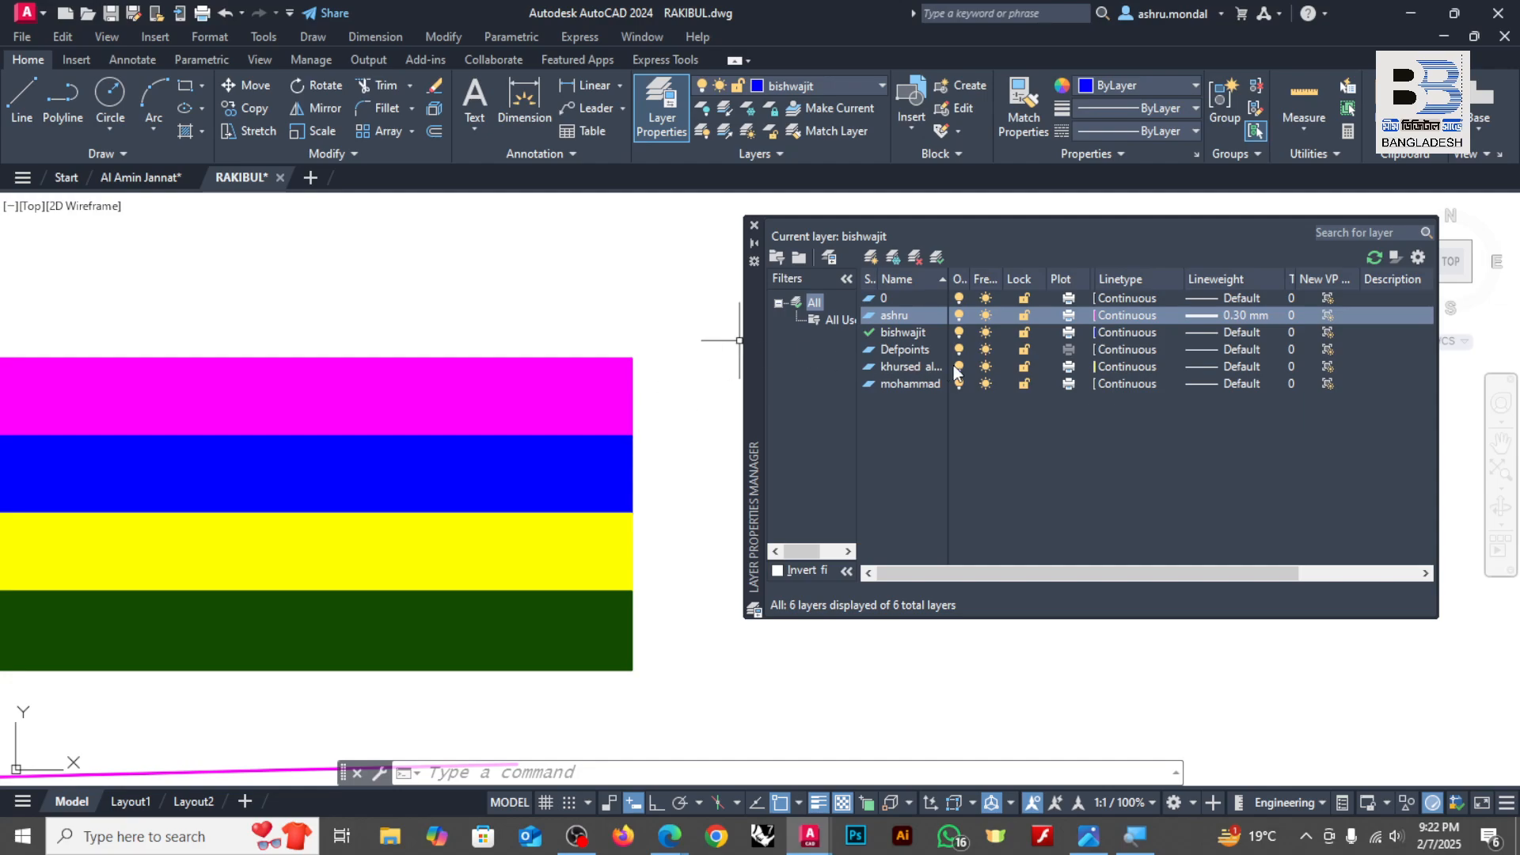
Step: Widen the Color column in the layer list, open the magenta layer's color selection and cancel it
drag(1100, 286, 1130, 286)
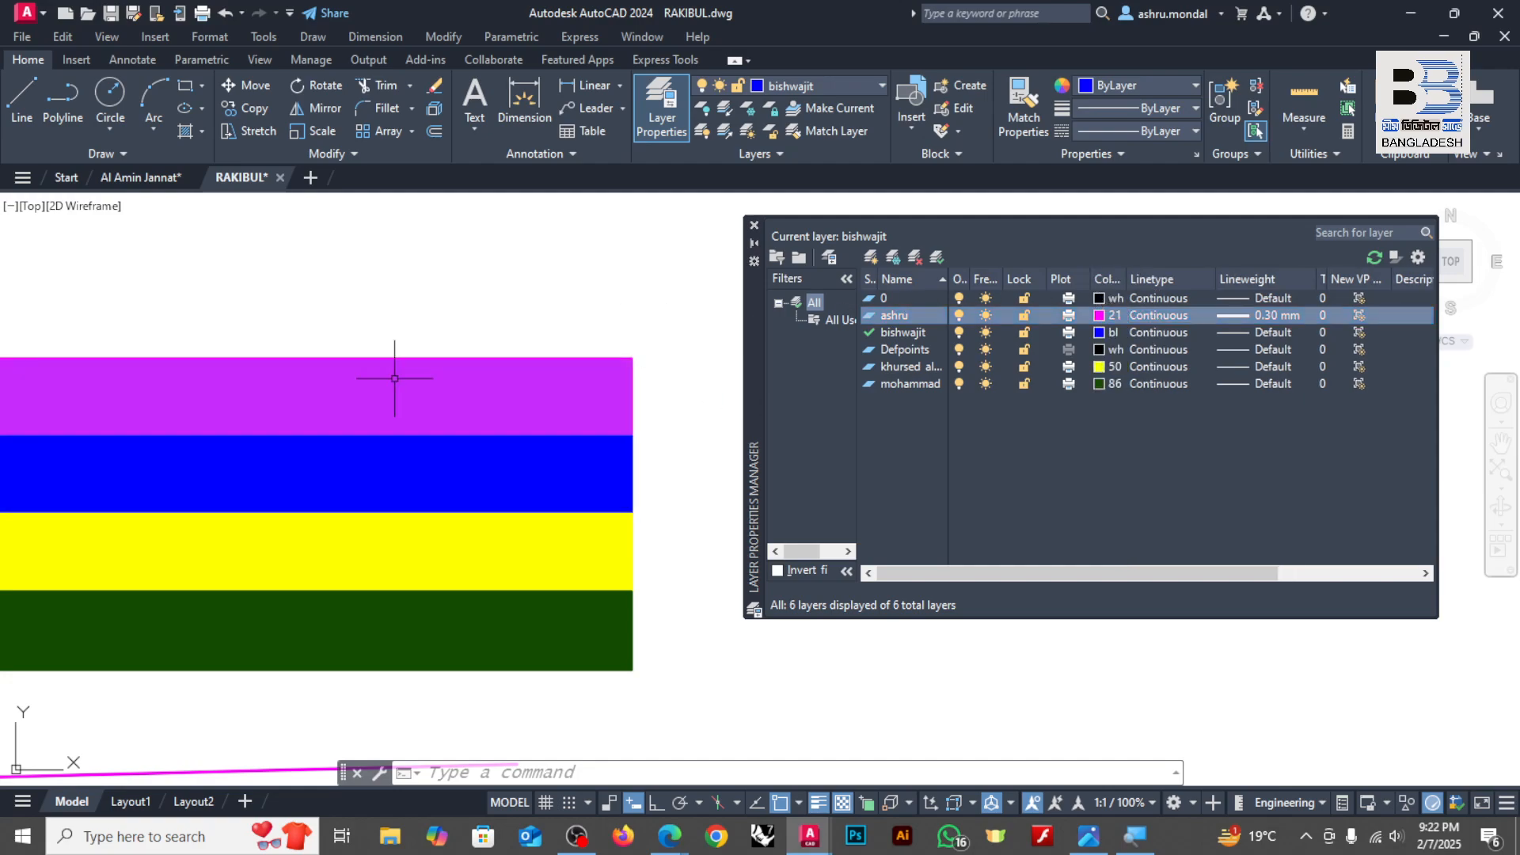
click(1101, 315)
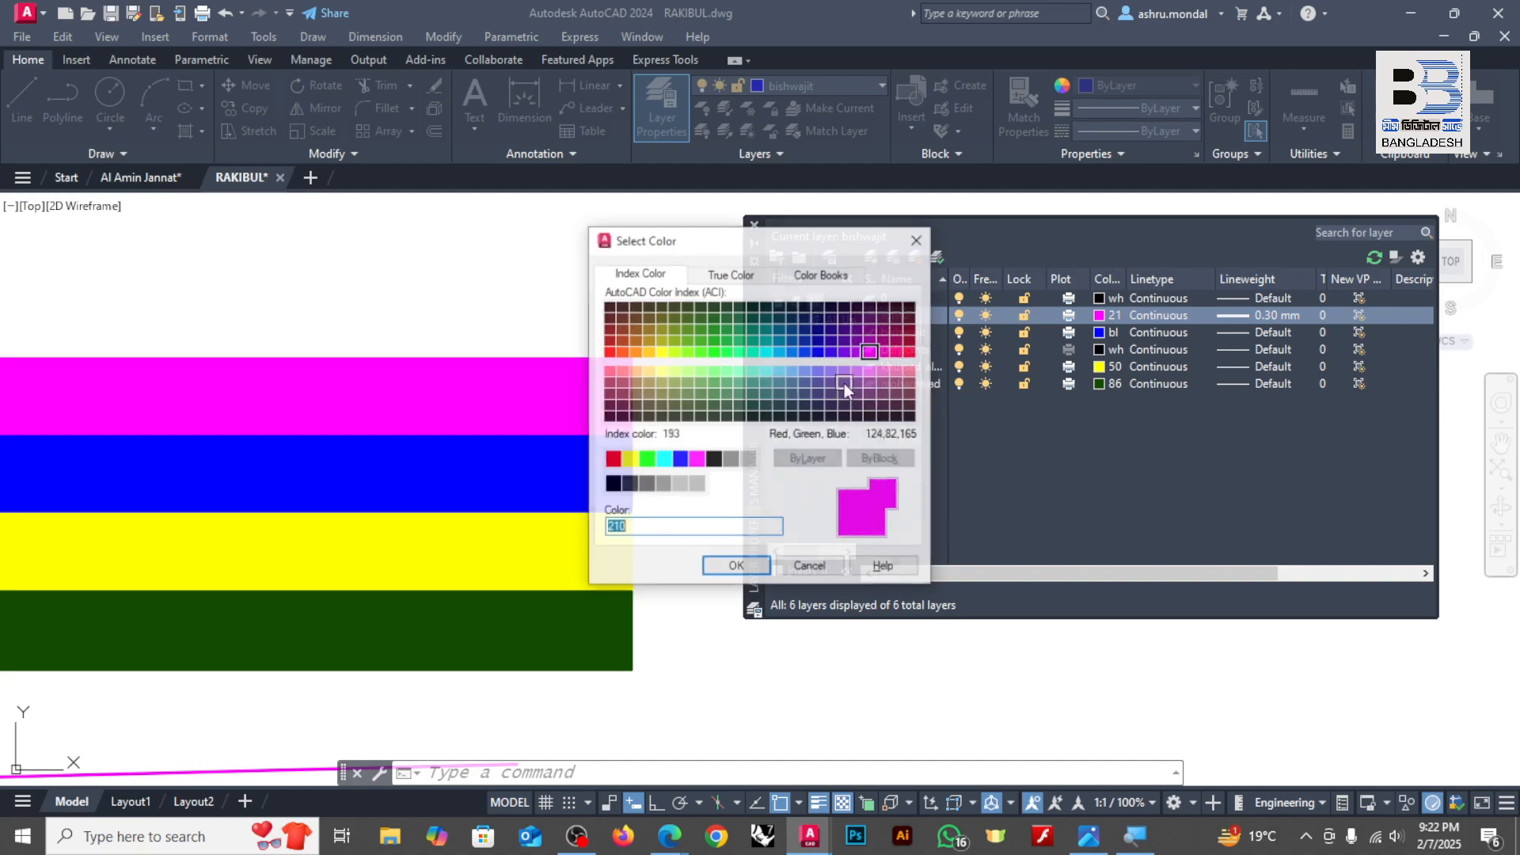
click(810, 567)
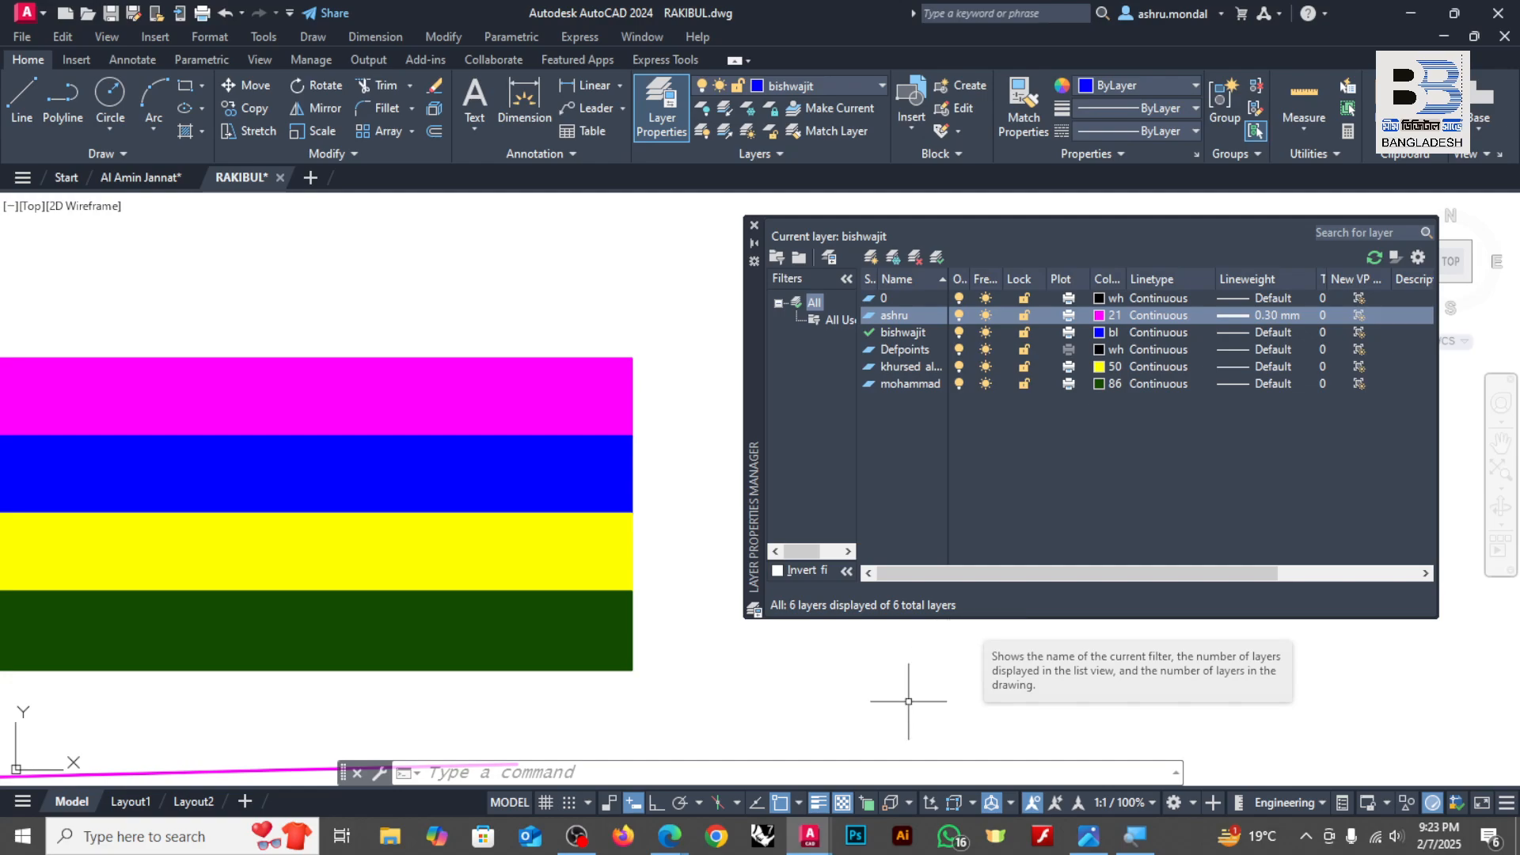
click(577, 837)
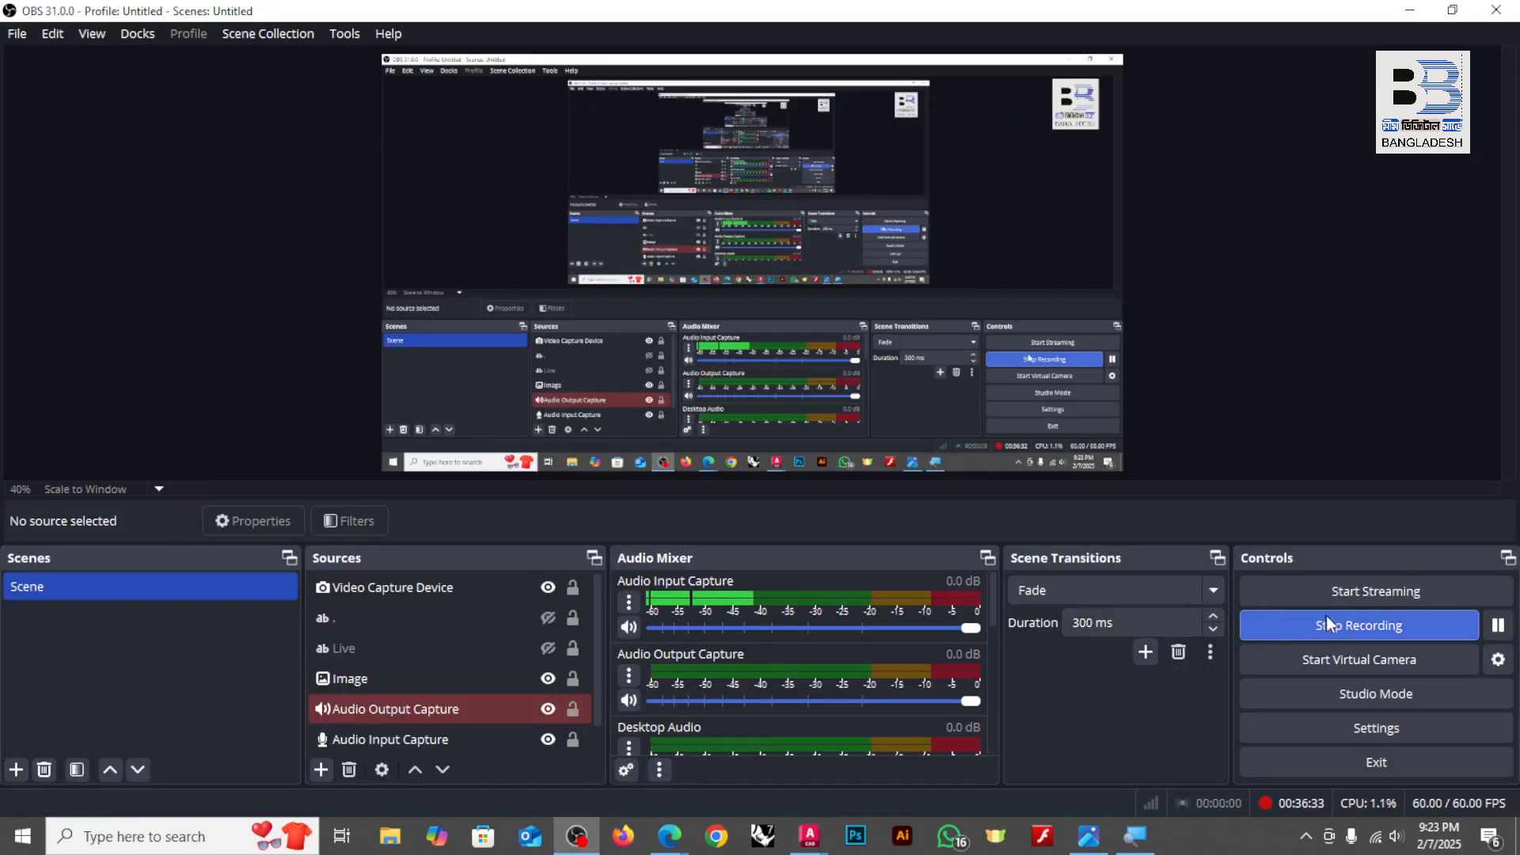